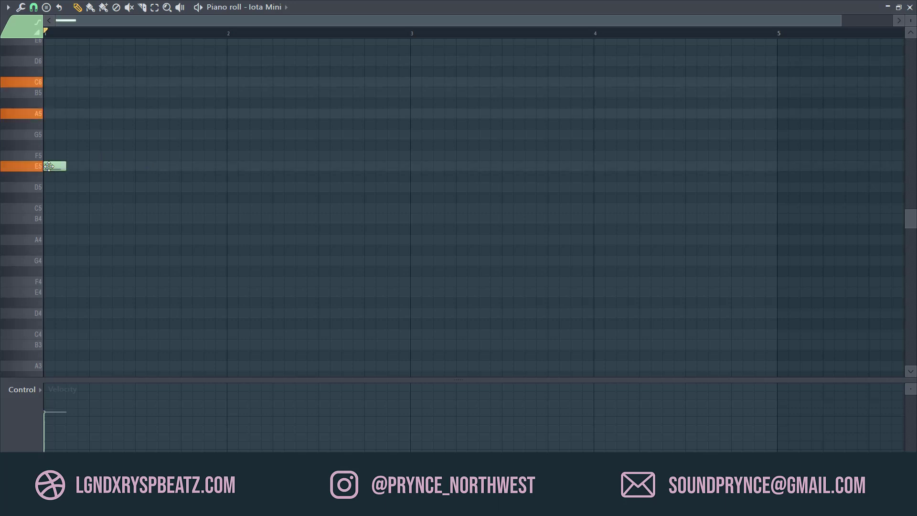
- Complete the opening chord with A5 and C6 above E5, and repeat the E5, A5, C6 chord one grid step after it
left_click(45, 114)
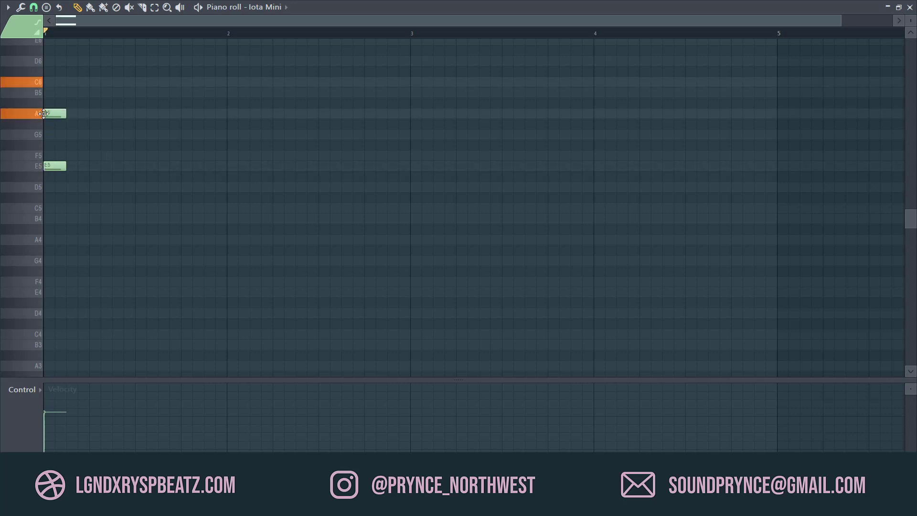
left_click(52, 82)
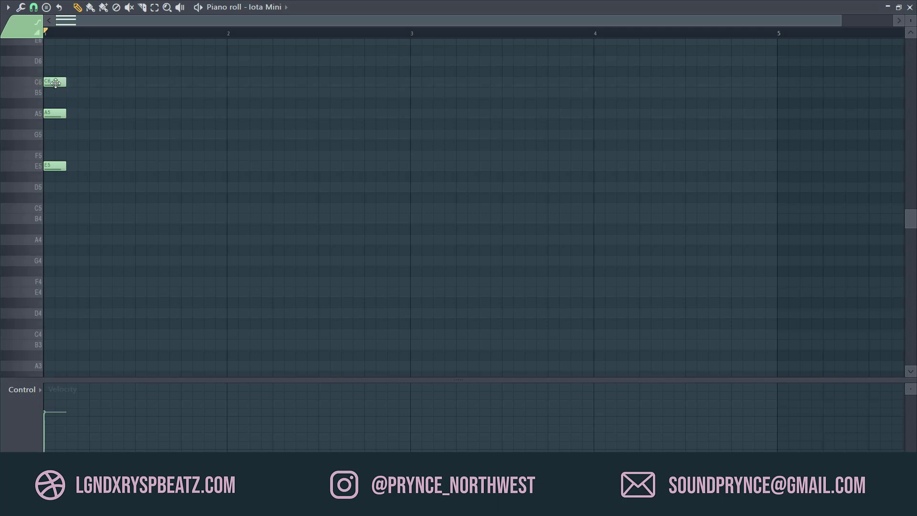
left_click(80, 167)
left_click(83, 84)
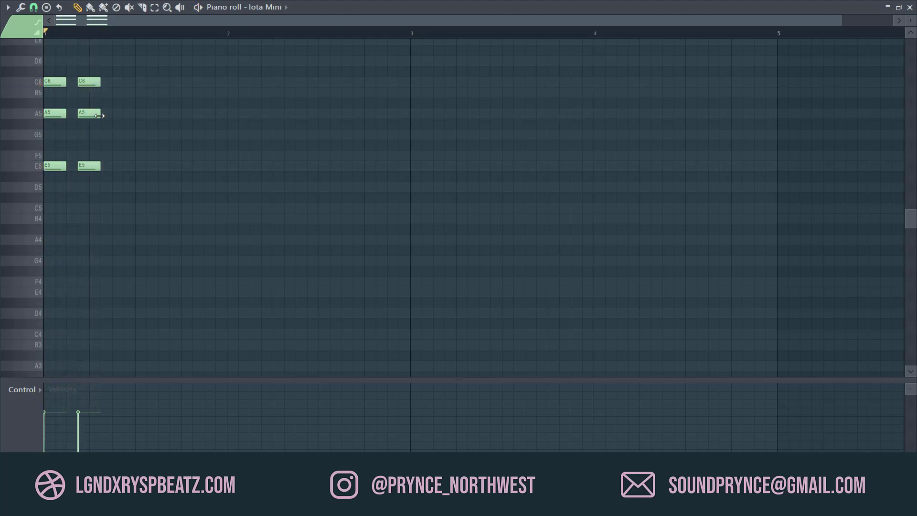
- Look at the miscellaneous channel settings of Iota Mini, and return to its piano roll
left_click(908, 7)
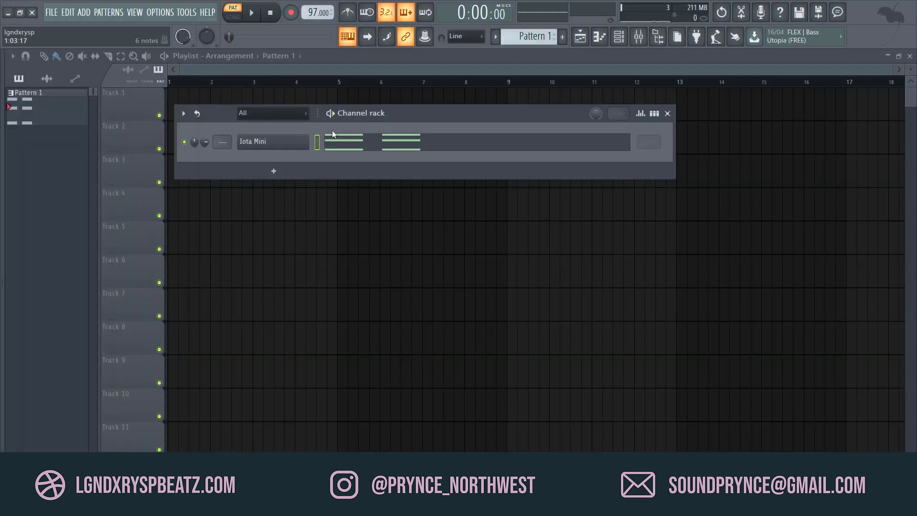
left_click(273, 142)
left_click(165, 154)
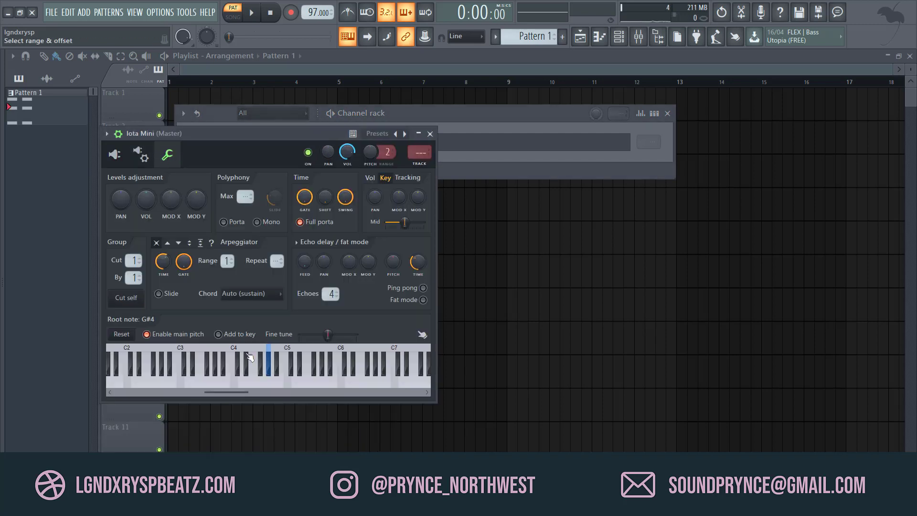
left_click(430, 134)
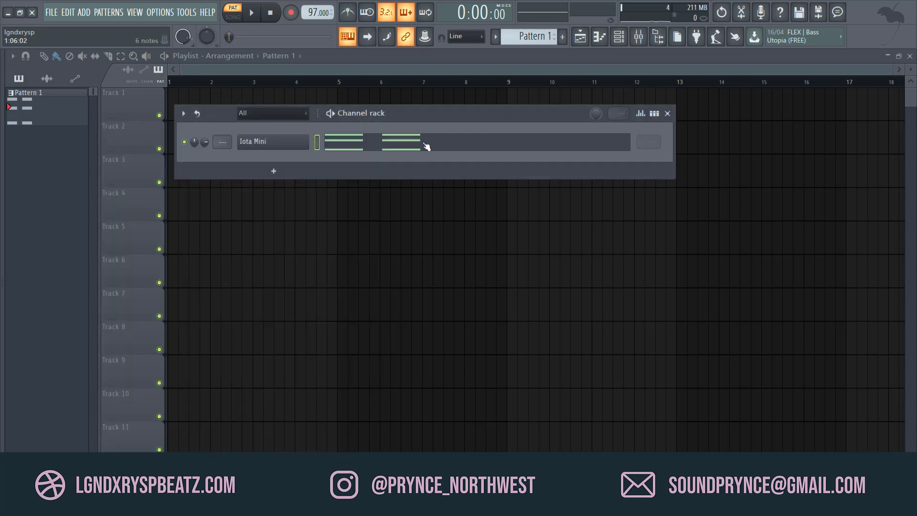
left_click(424, 145)
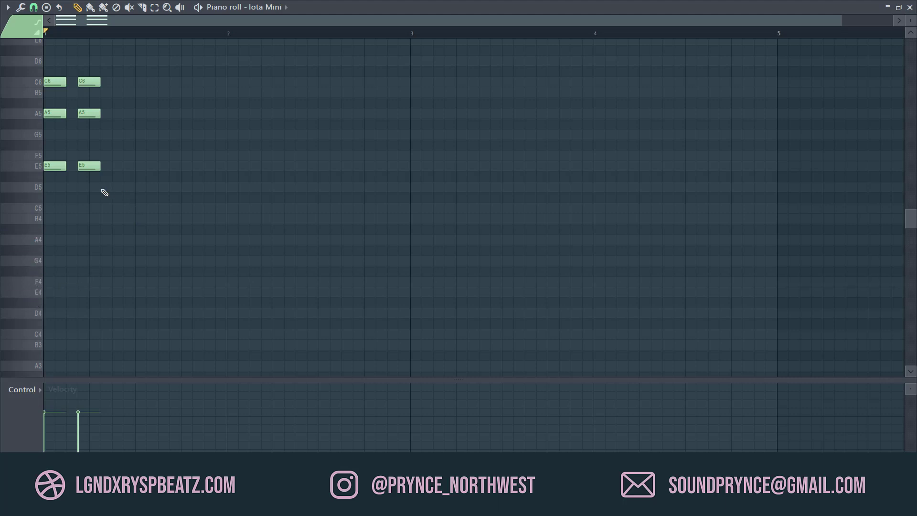
- Play the first two chords and add a third chord of D5, G5 and B5 one grid step after them
key("space")
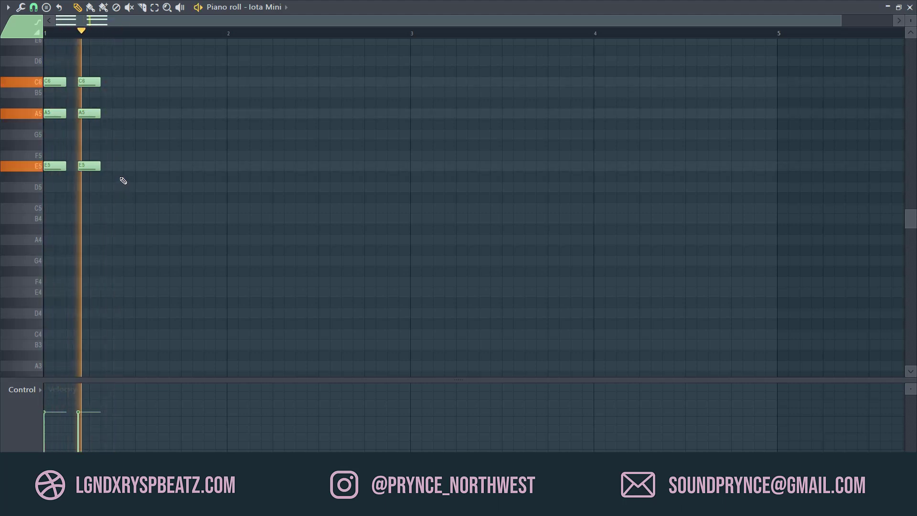
left_click(116, 187)
key("space")
left_click(117, 134)
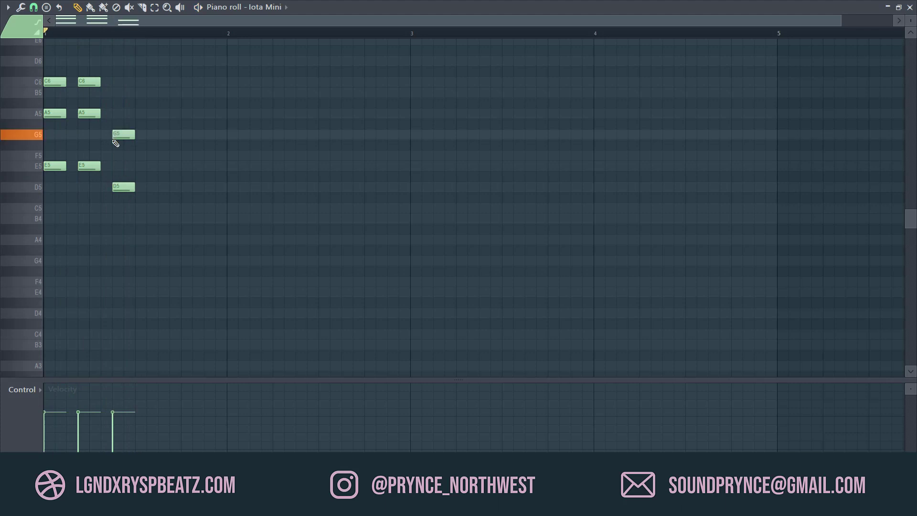
left_click(116, 92)
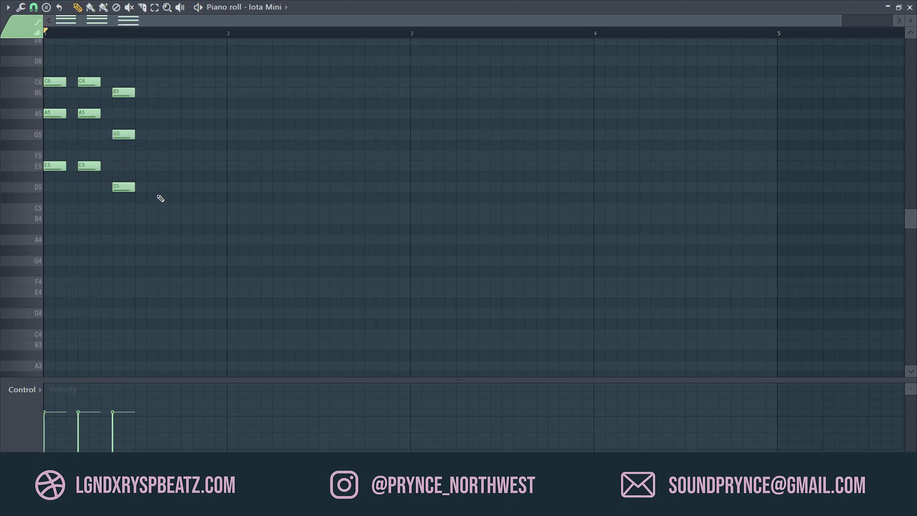
- Add a fourth chord of D5, G5 and B5 two grid steps after the third, auditioning the pattern
key("space")
left_click(160, 187)
key("space")
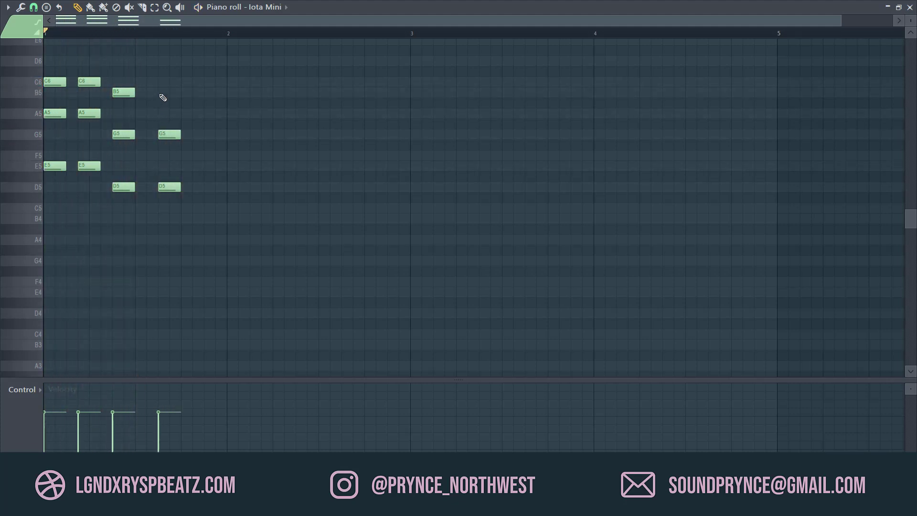
key("space")
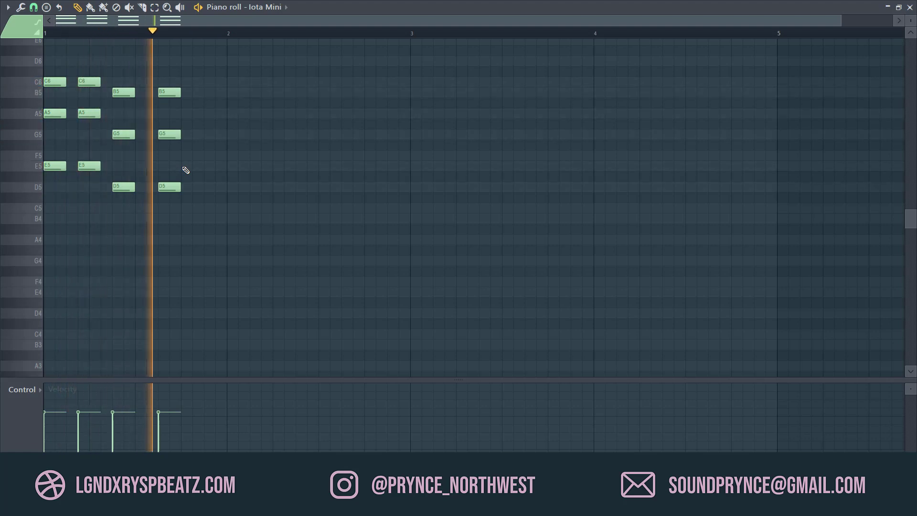
- Place a B4, E5, G5 chord at the very end of bar 1 and play the pattern back from the channel rack
left_click(211, 218)
left_click(210, 166)
left_click(212, 134)
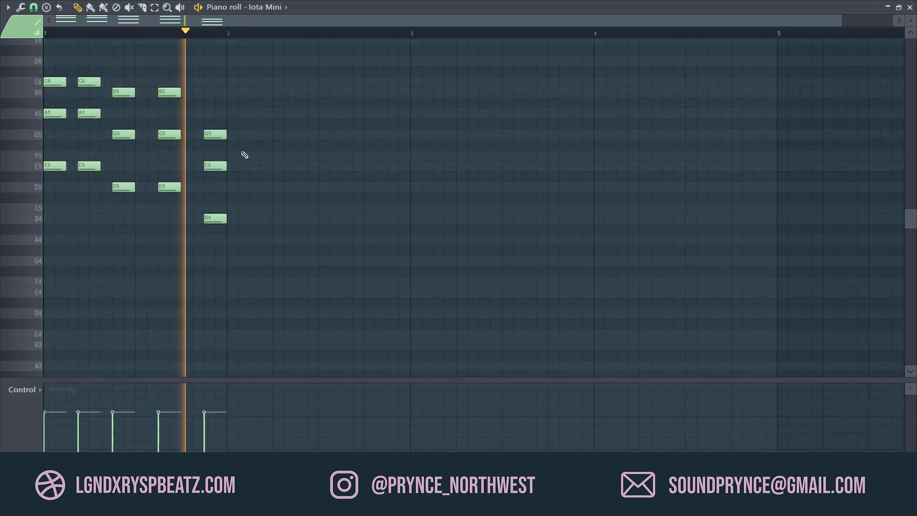
key("space")
left_click(910, 7)
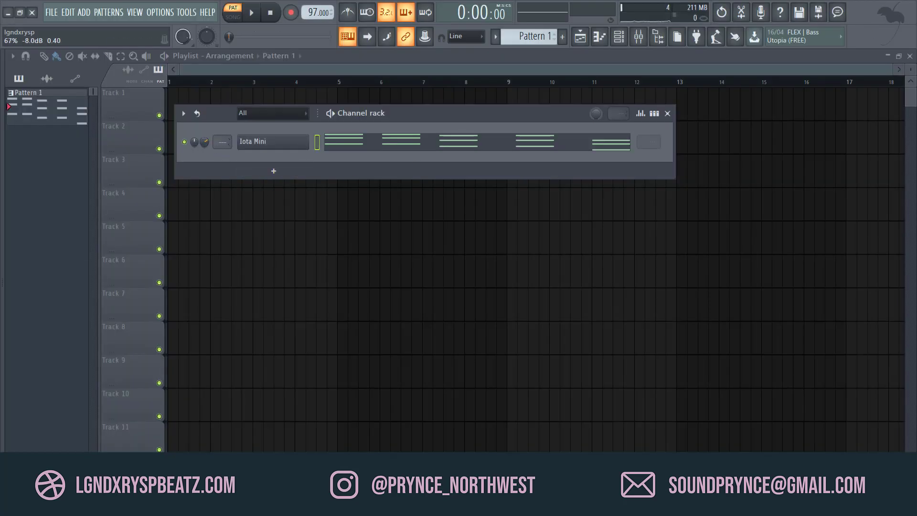
key("space")
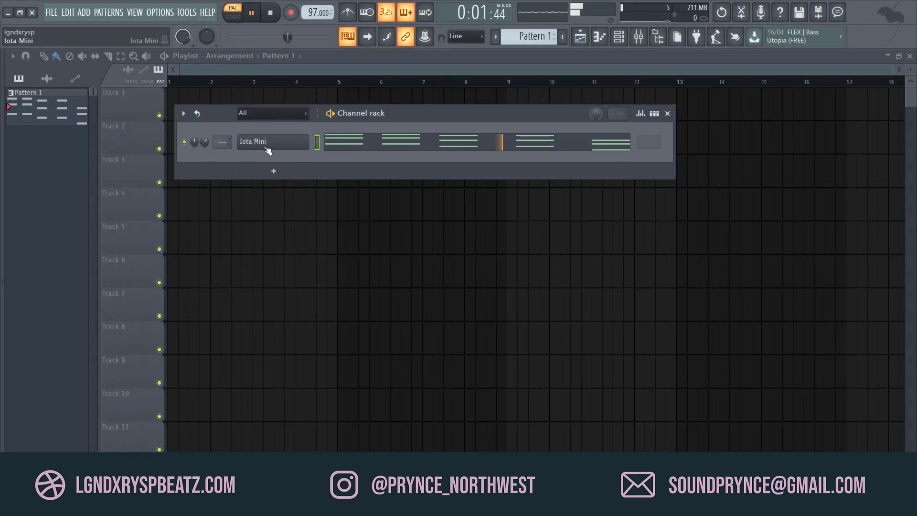
- Repeat the bar 1 chords in bar 2 and add a D6 note directly after the second chord of bar 2
left_click(439, 147)
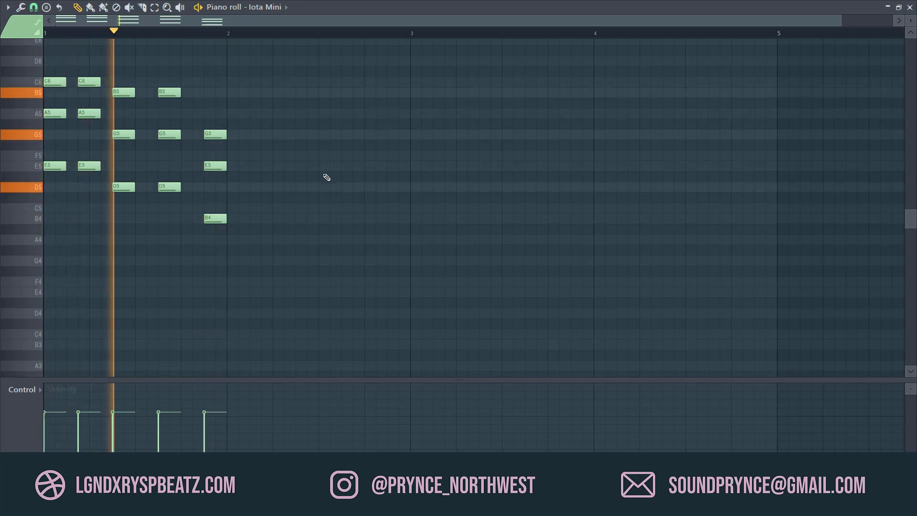
left_click(270, 72)
key("space")
right_click(270, 73)
key("space")
left_click(275, 60)
left_click_drag(272, 59, 284, 60)
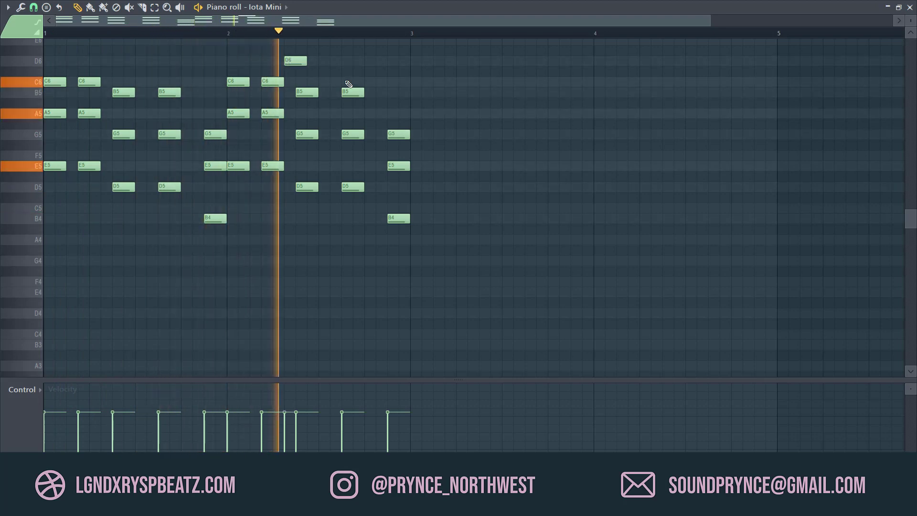
- Add a D6 note on top of the closing chord of bar 2 and lower it to C6
left_click(400, 61)
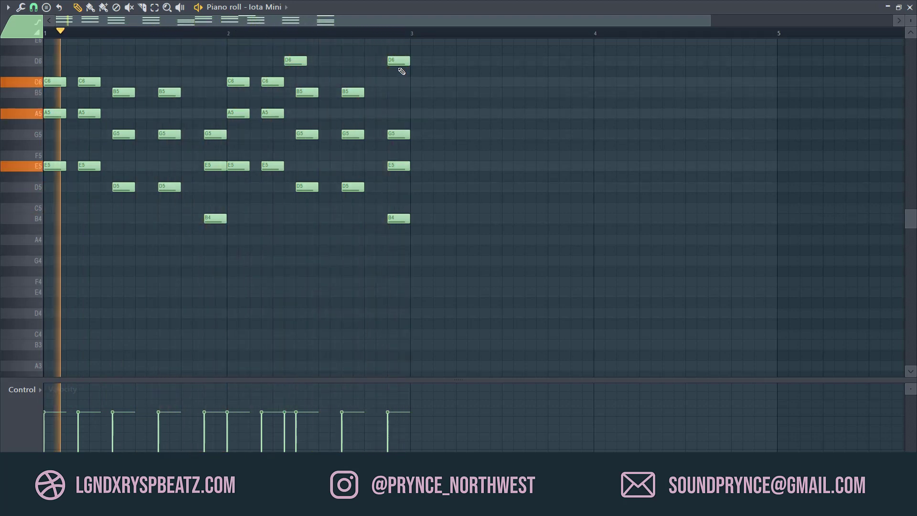
key("space")
left_click_drag(400, 63, 396, 62)
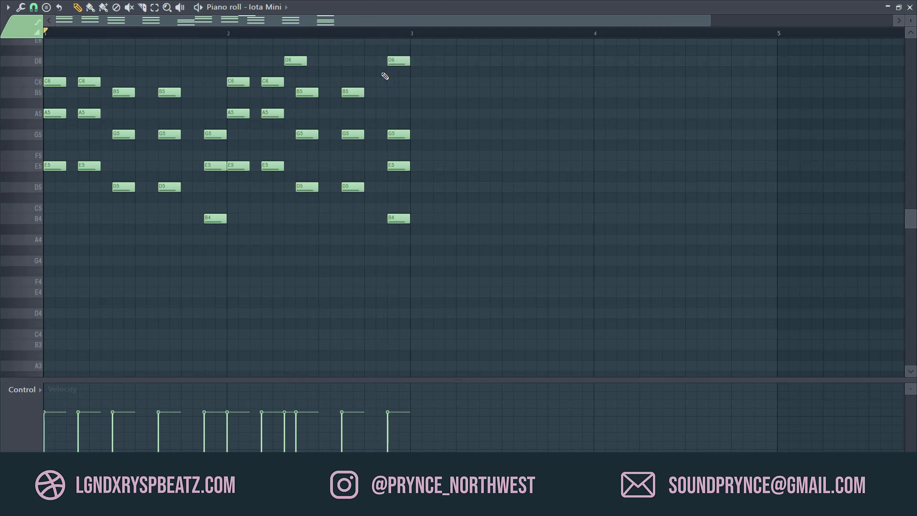
left_click_drag(392, 64, 398, 87)
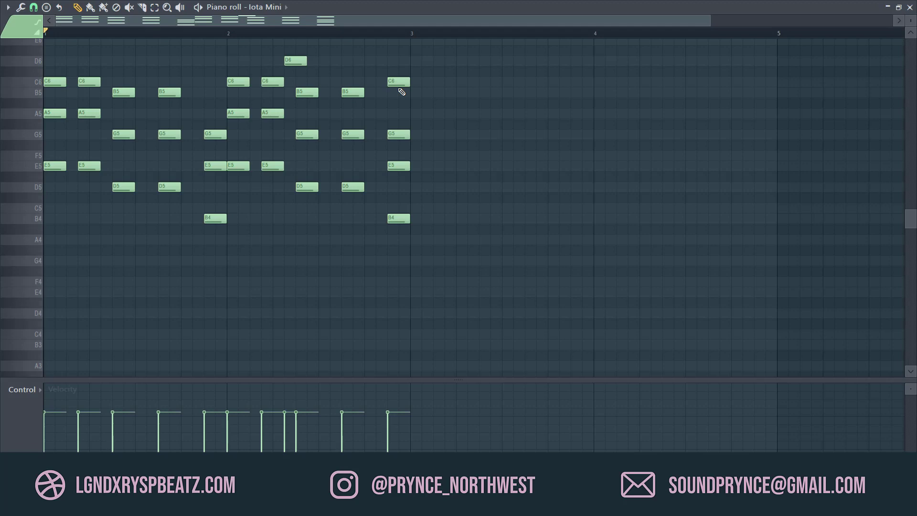
- Shorten the C6 over bar 2's closing chord to one grid step and follow it with an equally short B5
key("space")
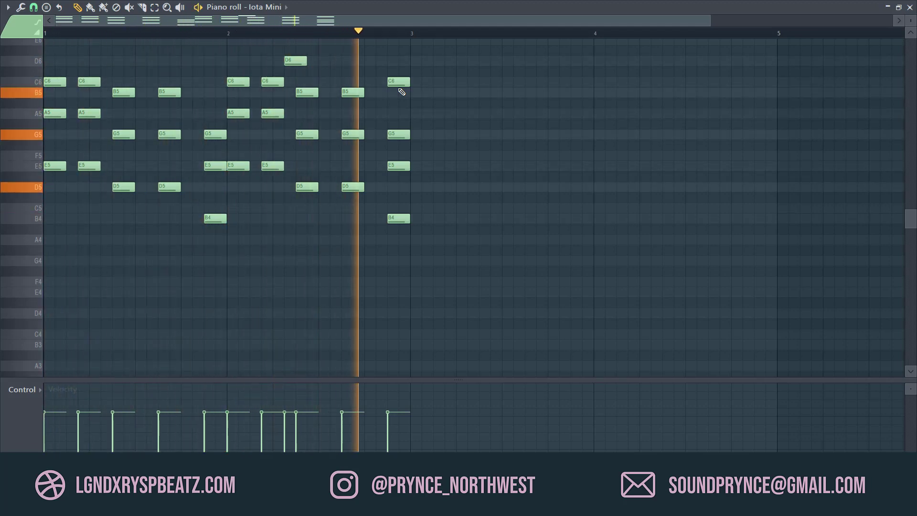
left_click_drag(406, 83, 399, 82)
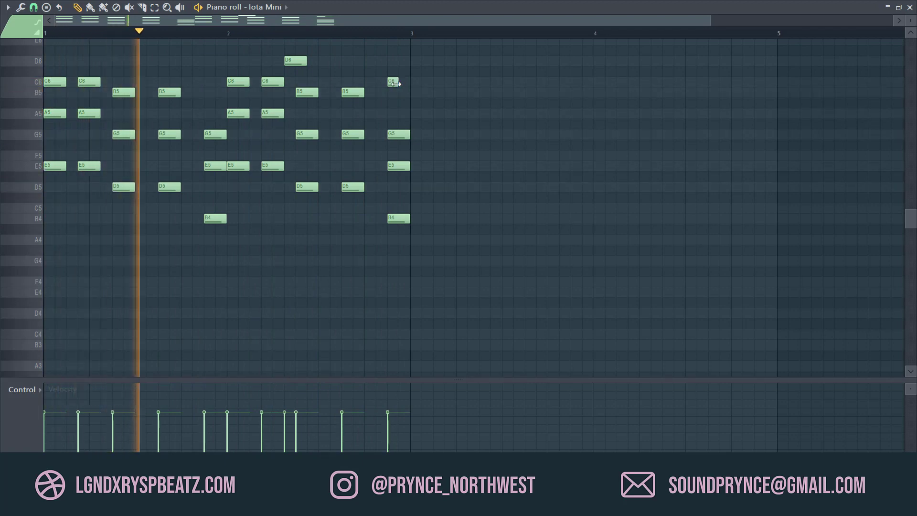
left_click(404, 92)
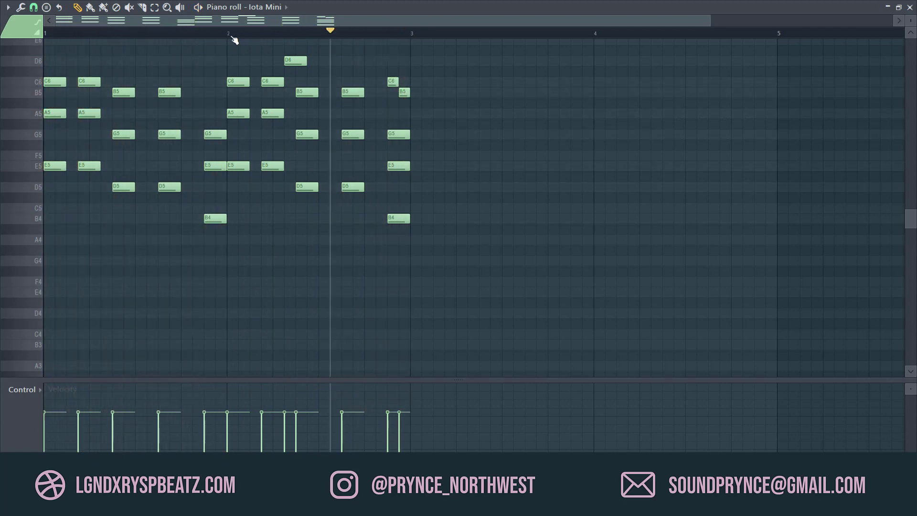
- Duplicate the two-bar progression into bars 3 and 4, and deselect the copied notes
key("ctrl+b")
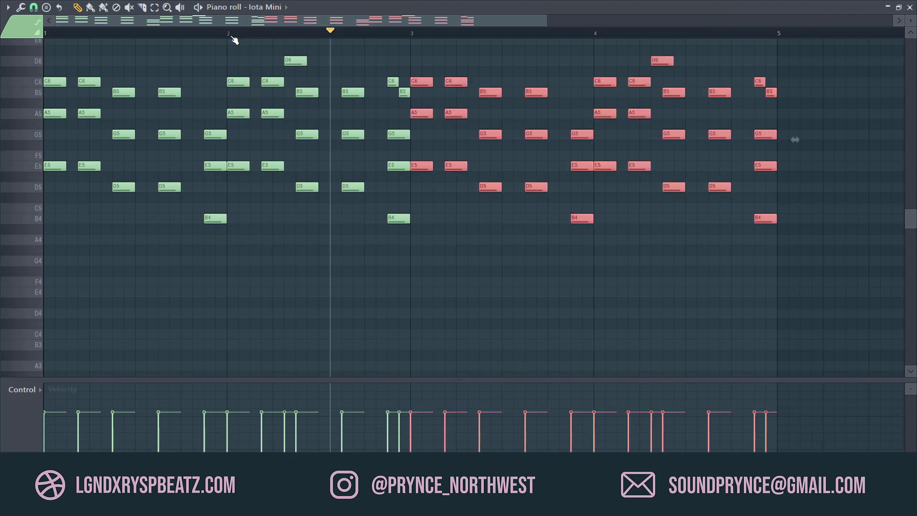
key("space")
scroll(483, 221, "up", 3)
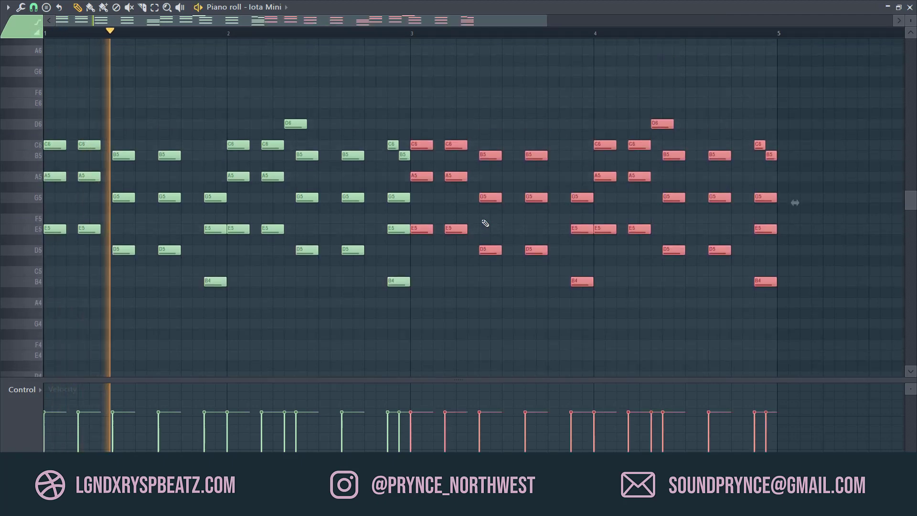
left_click(503, 285)
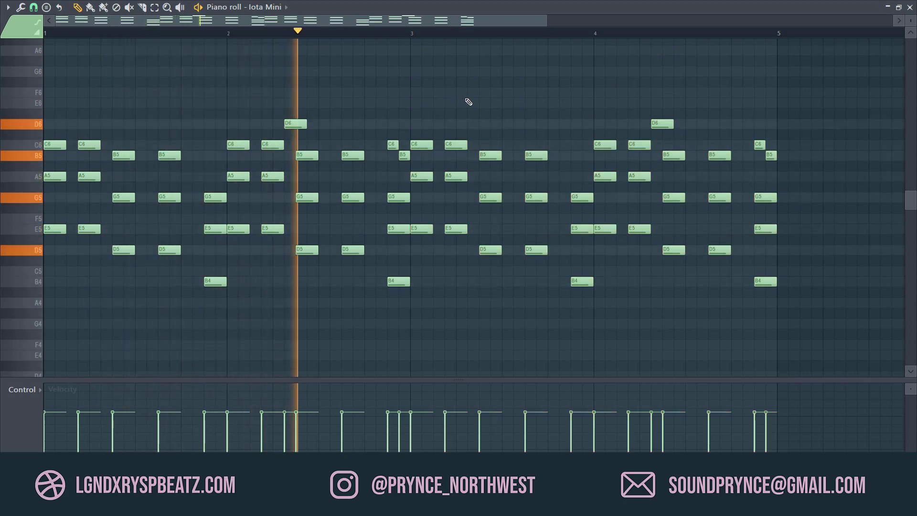
- Add one-step E6 and D6 notes between the third and fourth chords of bar 3, and play the pattern from the channel rack
left_click(505, 102)
left_click(518, 123)
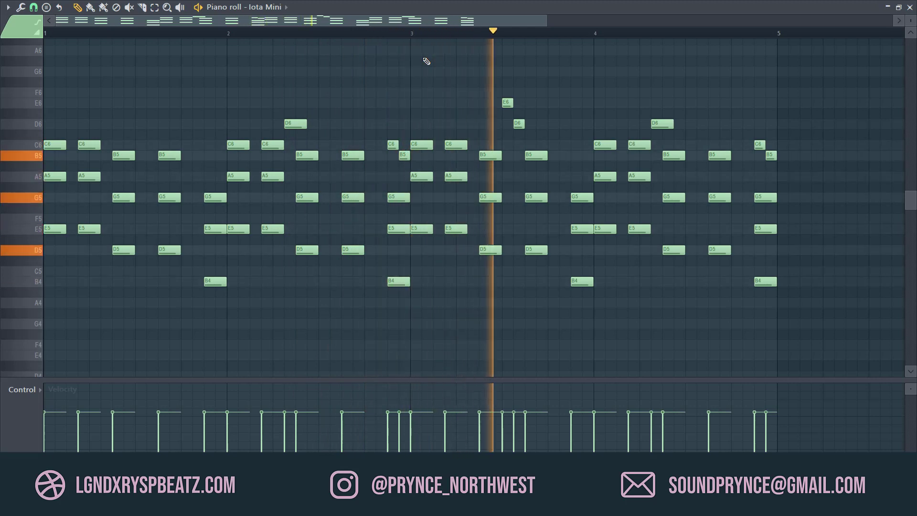
key("space")
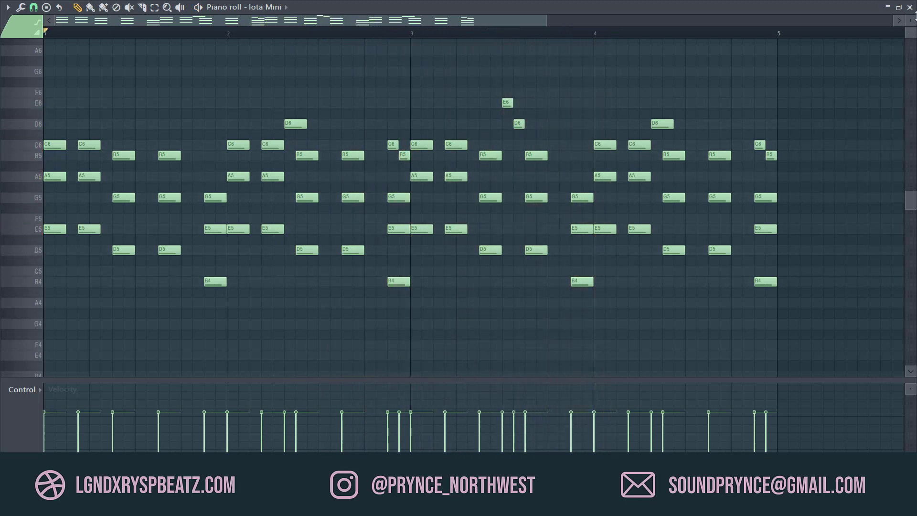
left_click(909, 8)
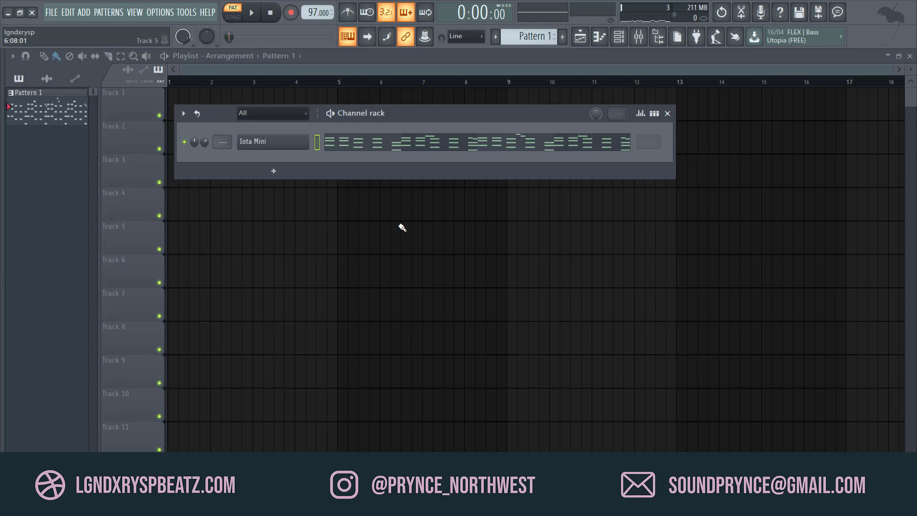
key("space")
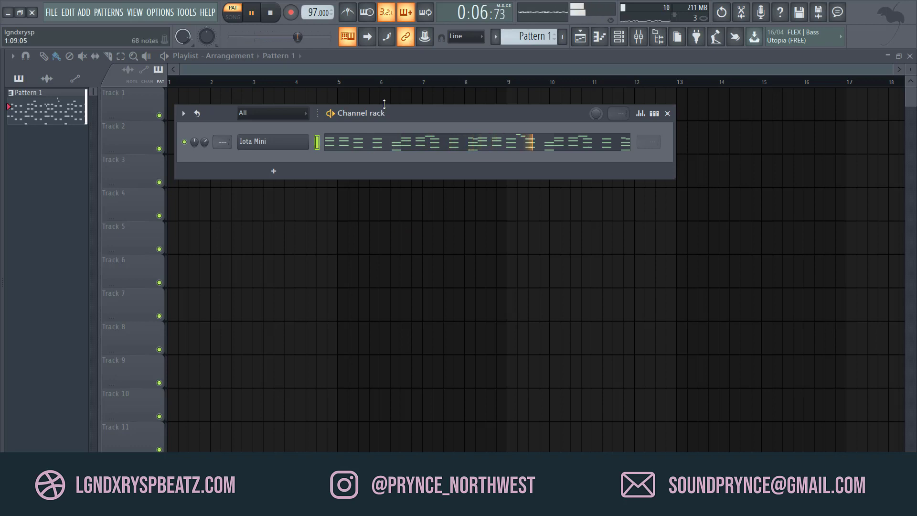
left_click(382, 152)
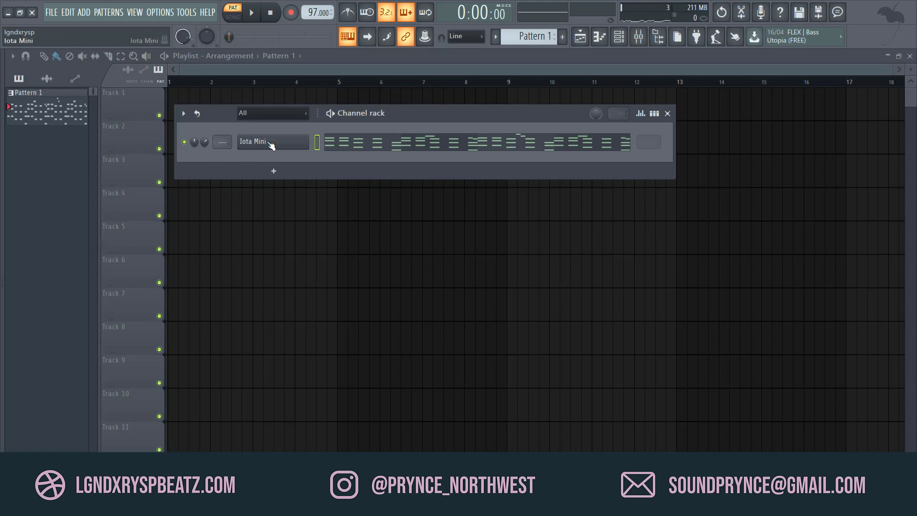
- Route the Iota Mini channel to mixer track 1
left_click(271, 143)
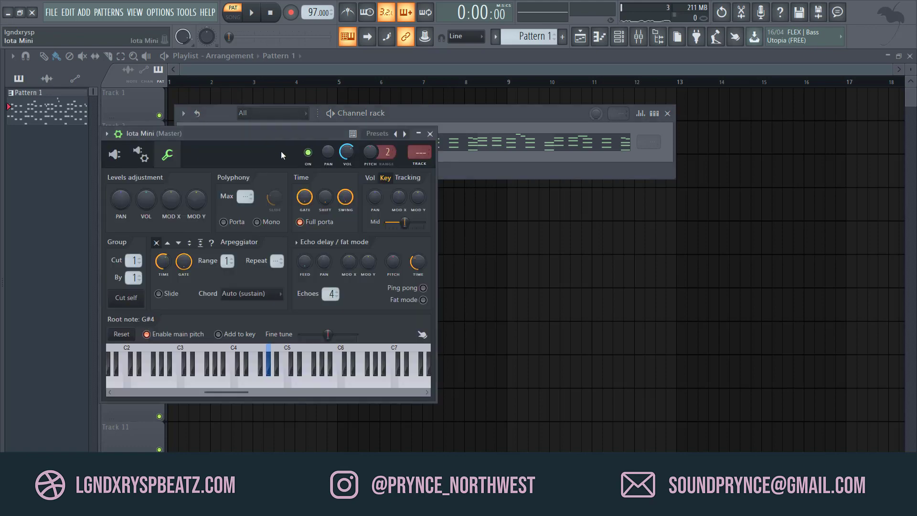
left_click(423, 167)
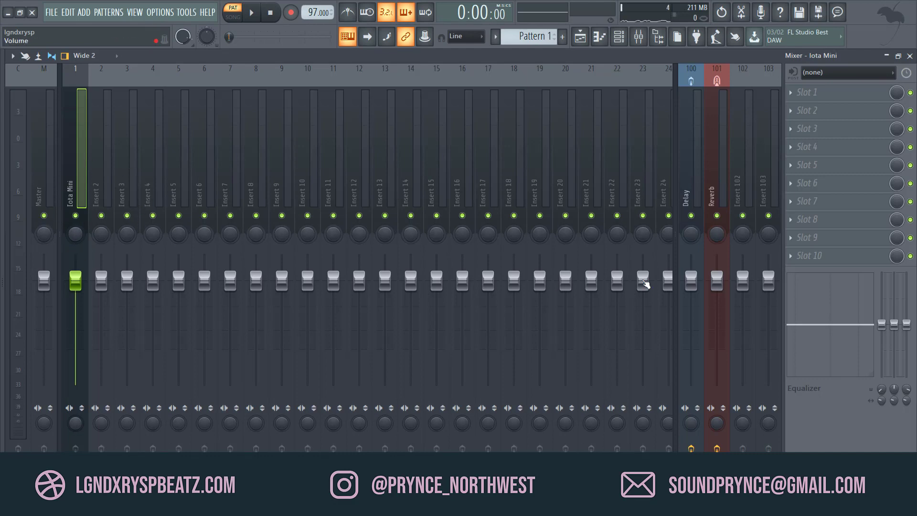
- Load Fruity Parametric EQ 2 in slot 10 of the Iota Mini track and cut its lows with a band 1 high-pass around 100 Hz
left_click(837, 258)
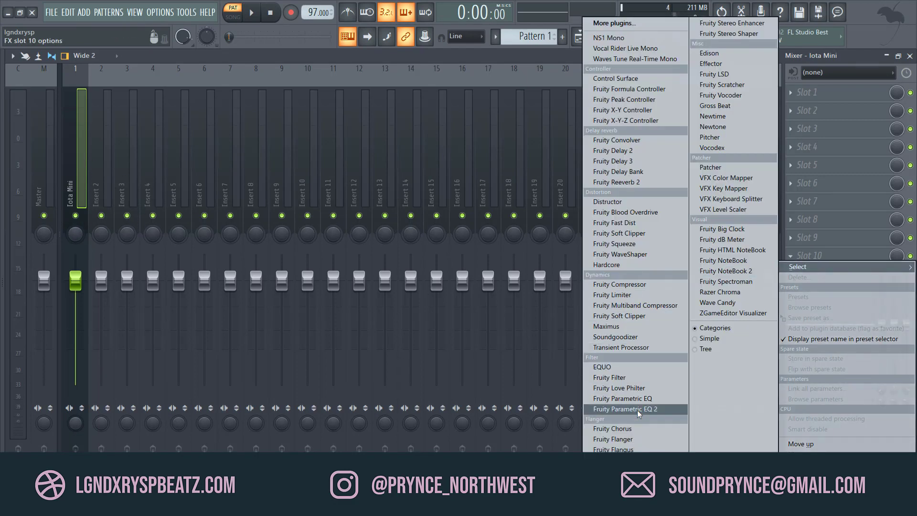
left_click(621, 409)
left_click_drag(135, 272, 165, 324)
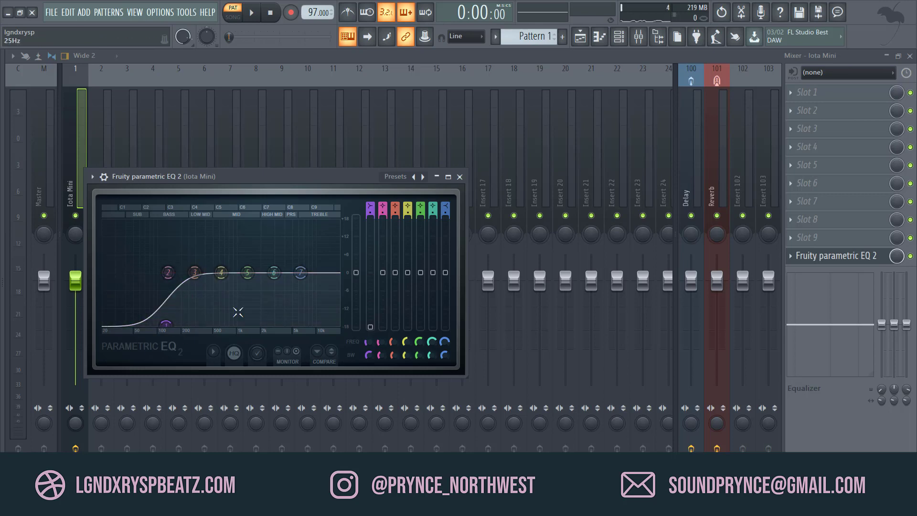
- Play the pattern briefly to check the low cut, and close the EQ and the mixer
key("space")
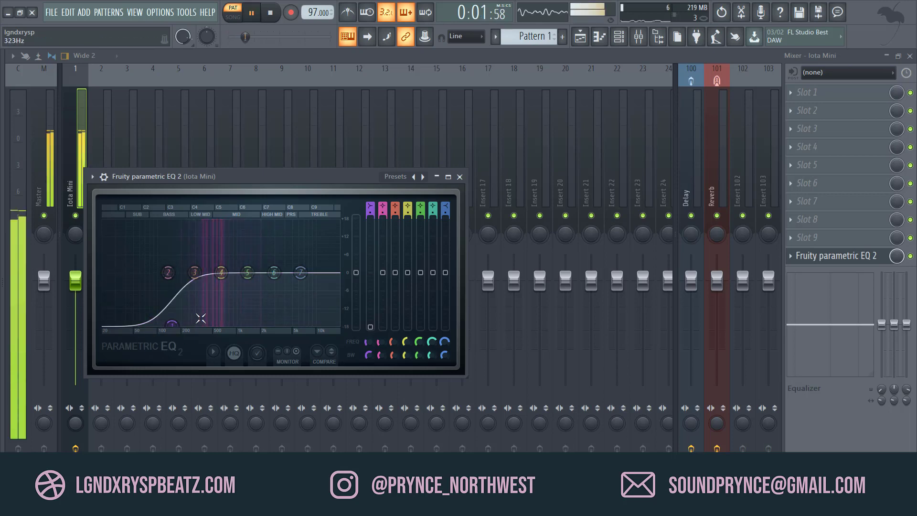
key("space")
left_click(460, 176)
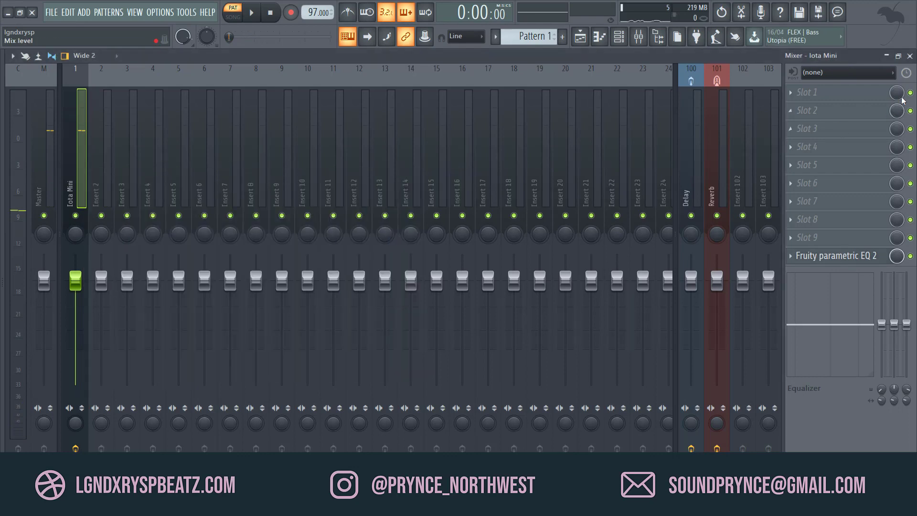
left_click(910, 55)
- Reveal the browser beside the playlist, collapse its VST generators folder, and place the Iota Mini window below the channel rack
left_click_drag(274, 154, 492, 135)
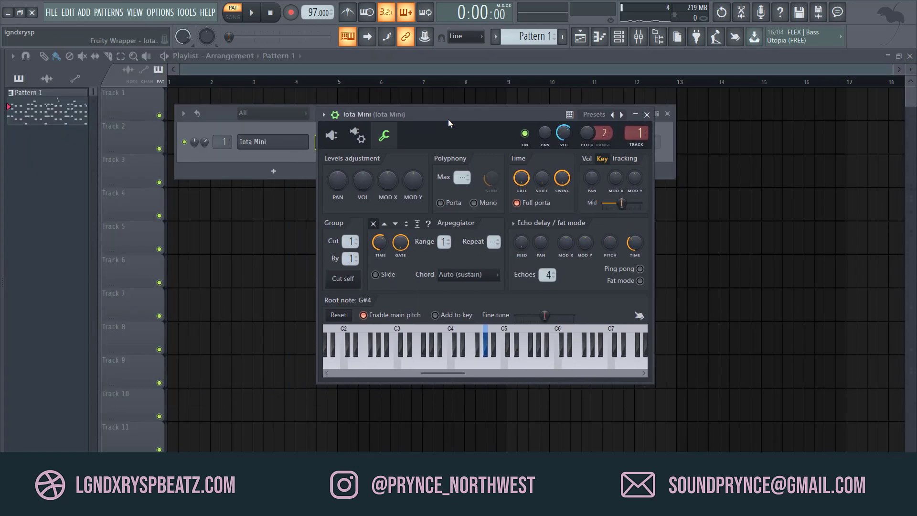
left_click_drag(4, 194, 129, 208)
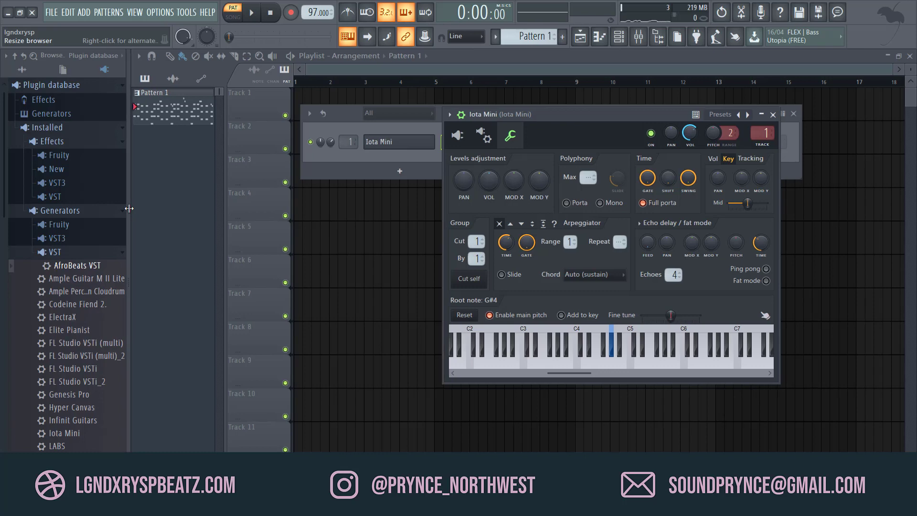
left_click(79, 254)
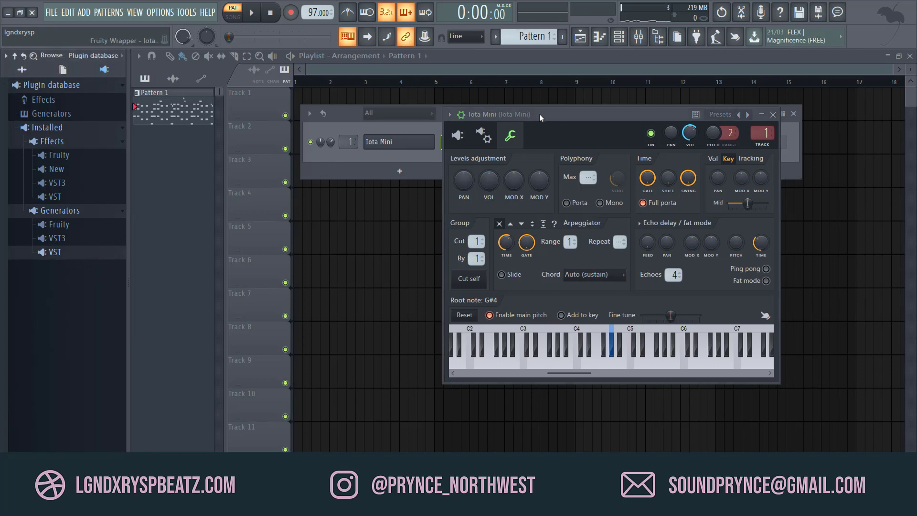
left_click_drag(538, 113, 514, 203)
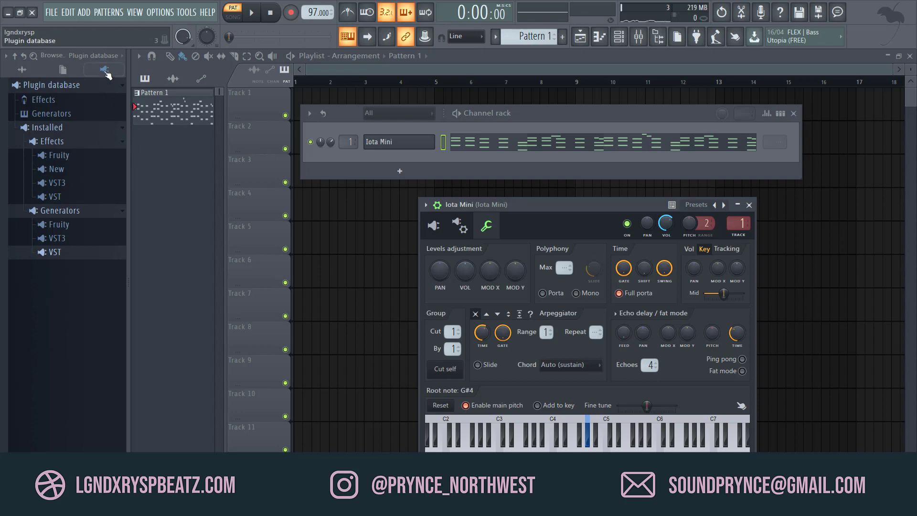
- Browse all files to Cymatics - Gold, Gold Modern Hip Hop Collection, Drums - One Shots, widening the browser to show full names
left_click(30, 72)
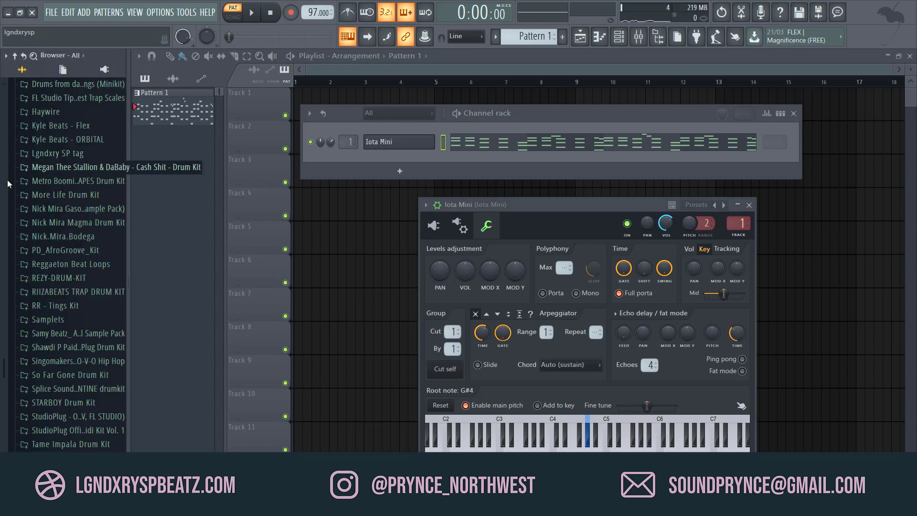
mouse_move(4, 370)
left_mouse_down()
mouse_move(4, 351)
mouse_move(2, 398)
mouse_move(2, 385)
left_mouse_up()
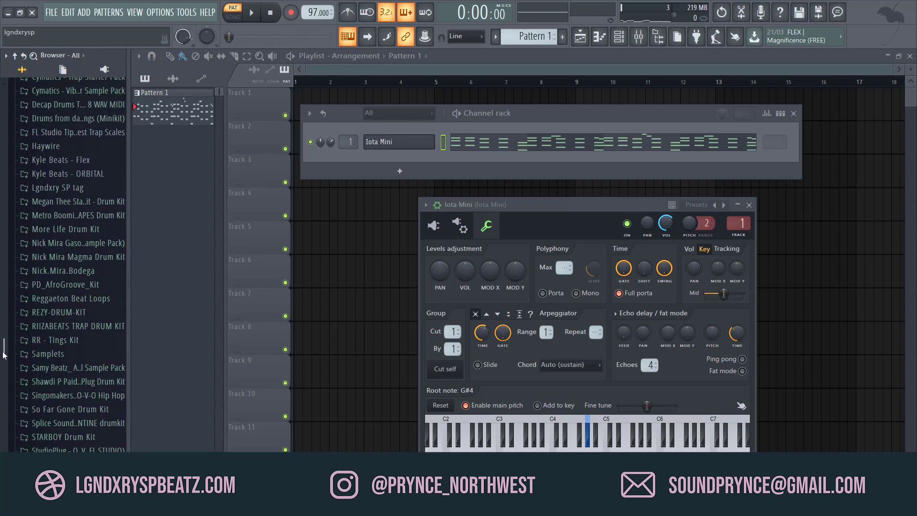
left_click_drag(3, 350, 23, 252)
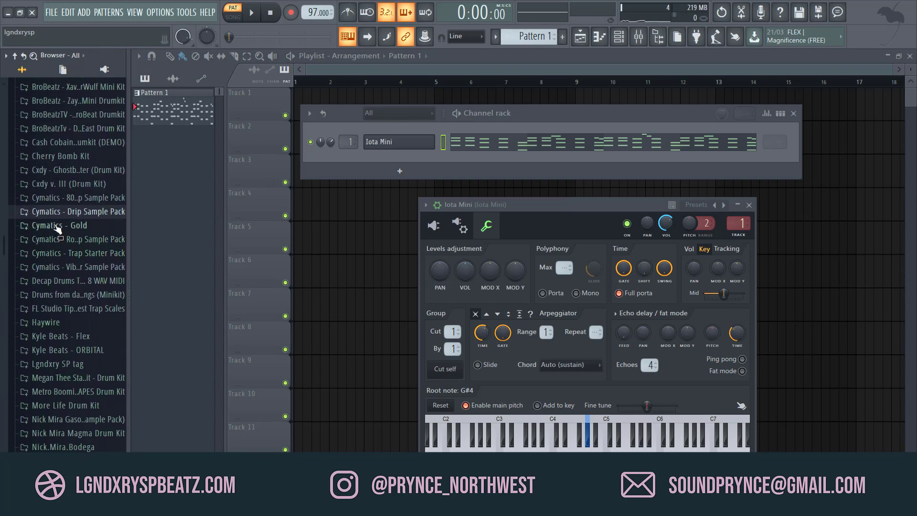
left_click(81, 228)
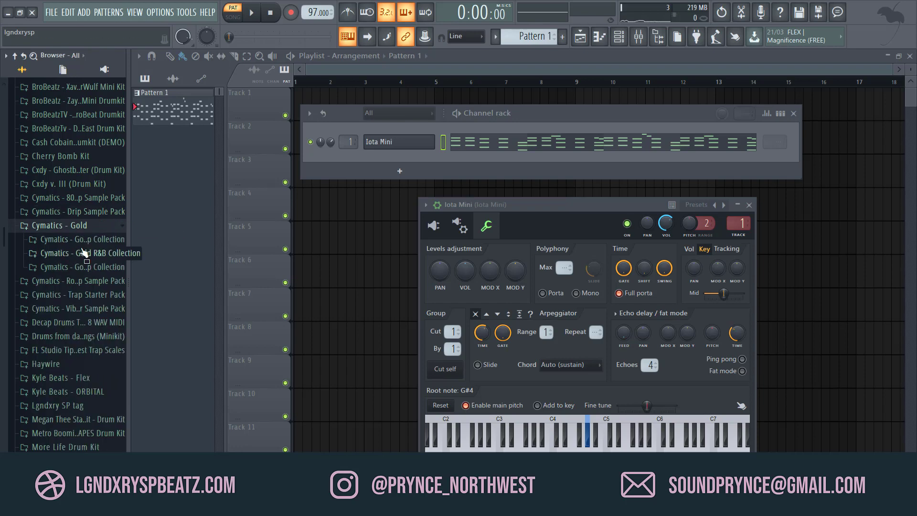
left_click_drag(130, 226, 192, 226)
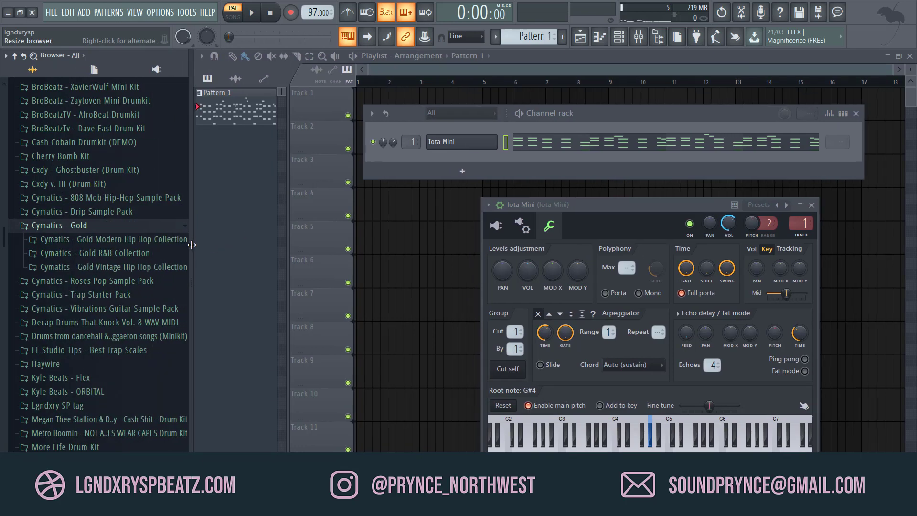
left_click(106, 241)
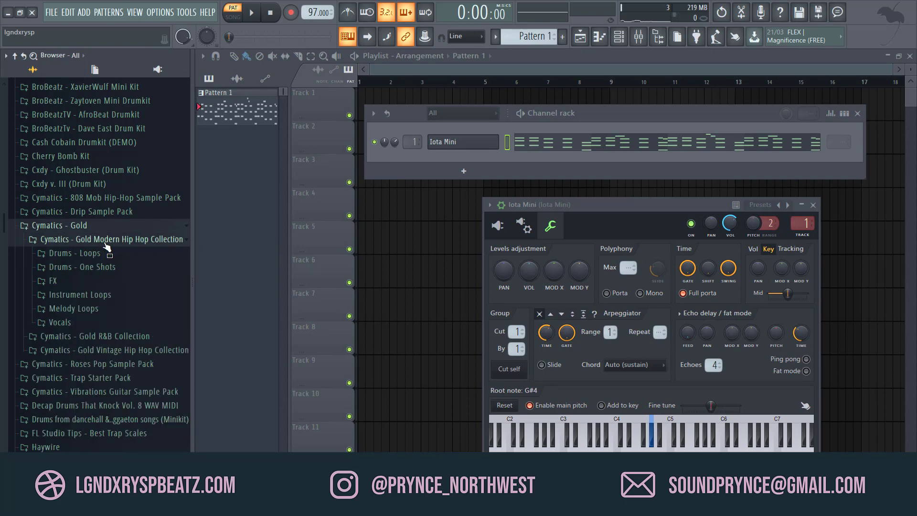
left_click(96, 266)
- Look into the 808s folder and audition claps 4, 7 and 3 in the Claps folder
left_click(92, 281)
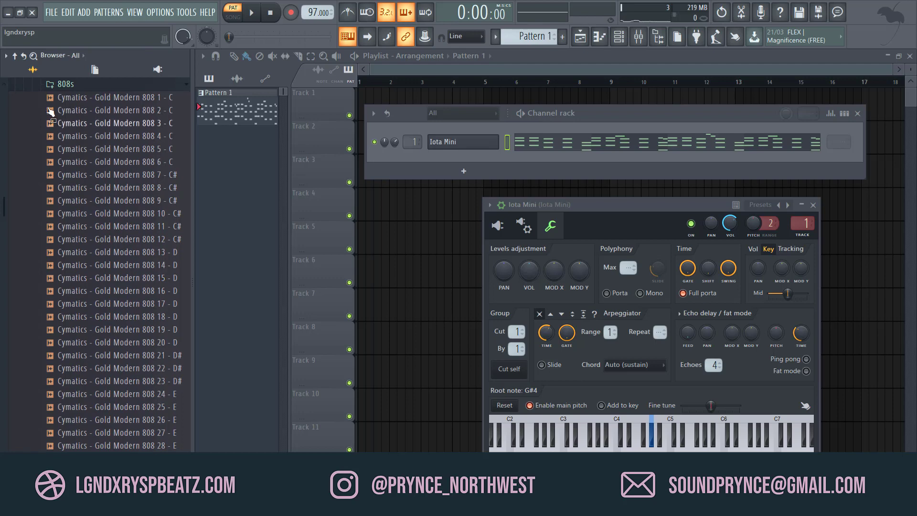
left_click(60, 86)
left_click(67, 98)
left_click(88, 136)
left_click(90, 175)
left_click(95, 123)
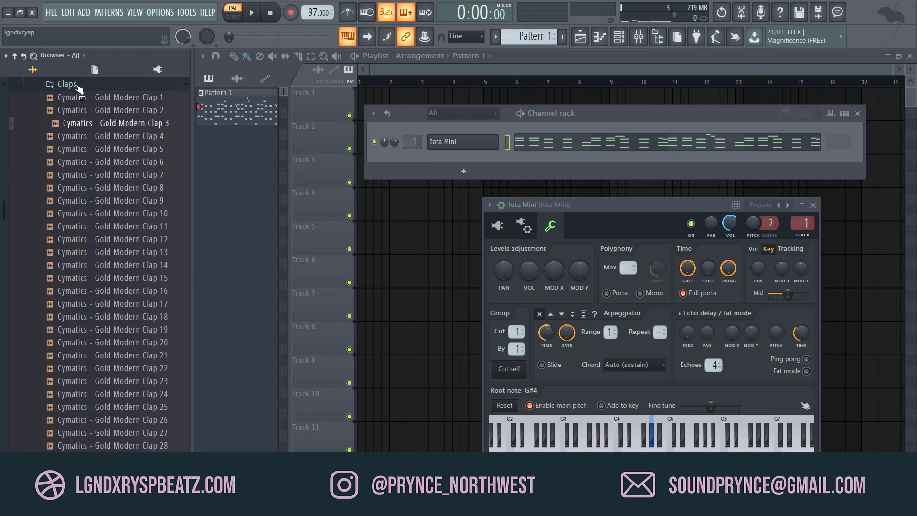
left_click(69, 85)
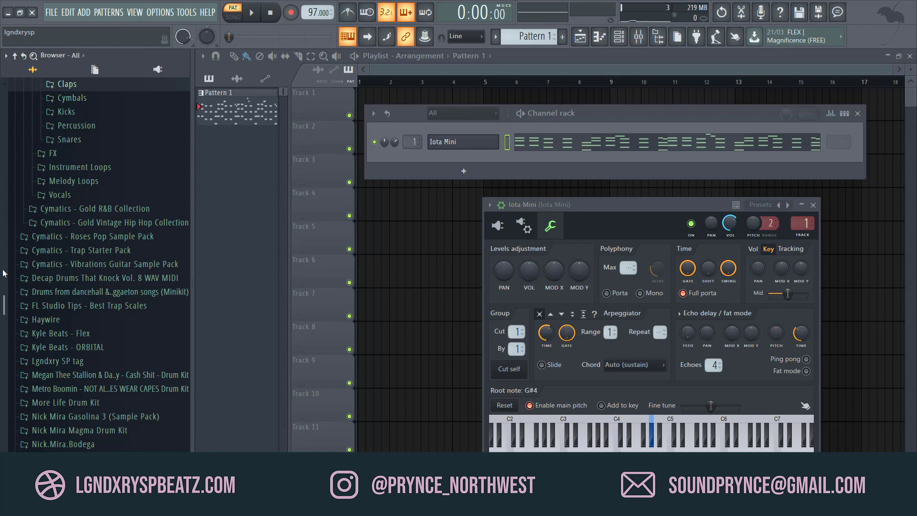
- Audition a range of one-shots in the Percussion folder of the Gold Modern Hip Hop Collection, and collapse the folder
scroll(6, 309, "up", 5)
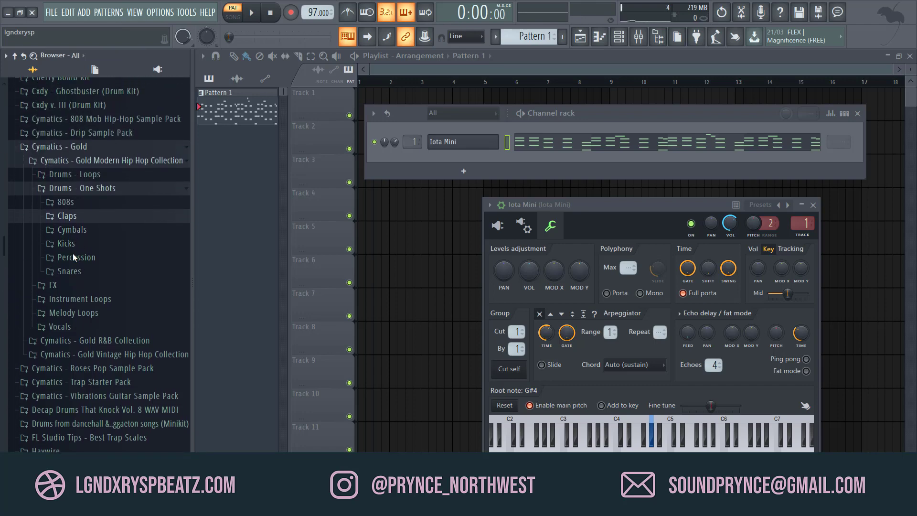
left_click(81, 258)
left_click(82, 265)
left_click(112, 122)
left_click(113, 100)
left_click(112, 123)
left_click(111, 110)
left_click(119, 239)
left_click(122, 330)
left_click(124, 239)
left_click(123, 213)
left_click(122, 239)
left_click(120, 316)
left_click(76, 342)
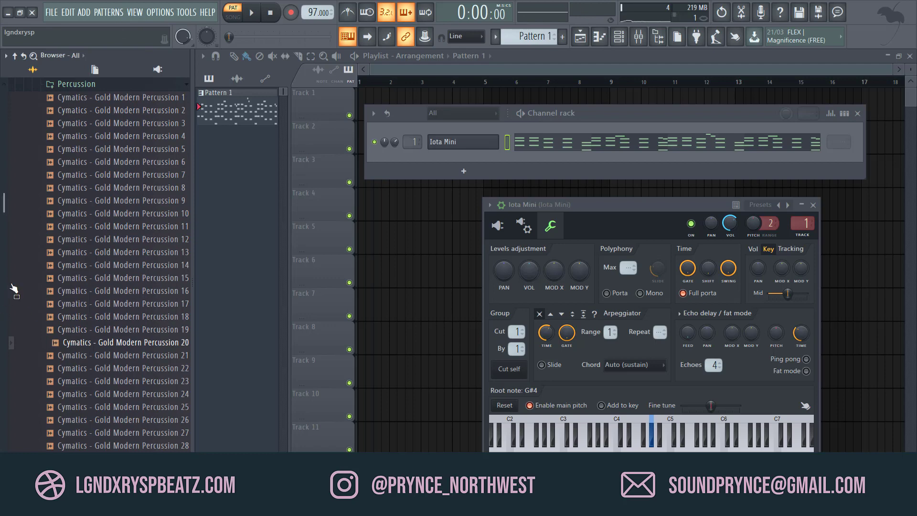
left_click_drag(2, 216, 2, 180)
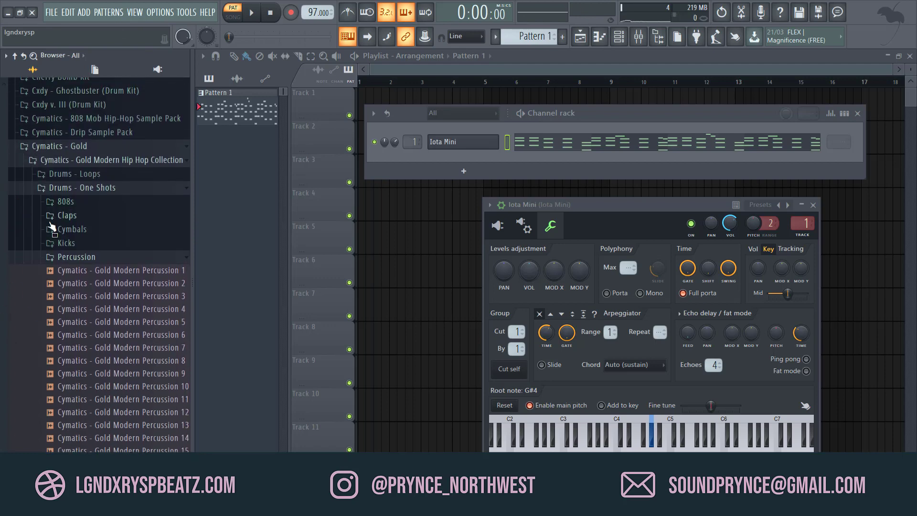
left_click(109, 310)
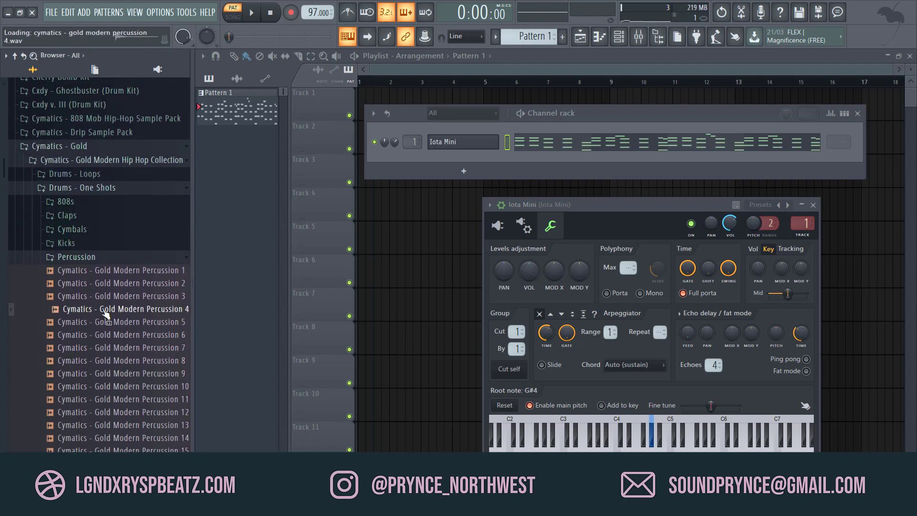
left_click(79, 258)
- Audition samples from the Snares folder over the playing pattern and add Cymatics - Gold Modern Snare 7 - C as a channel
left_click(76, 274)
left_click(79, 317)
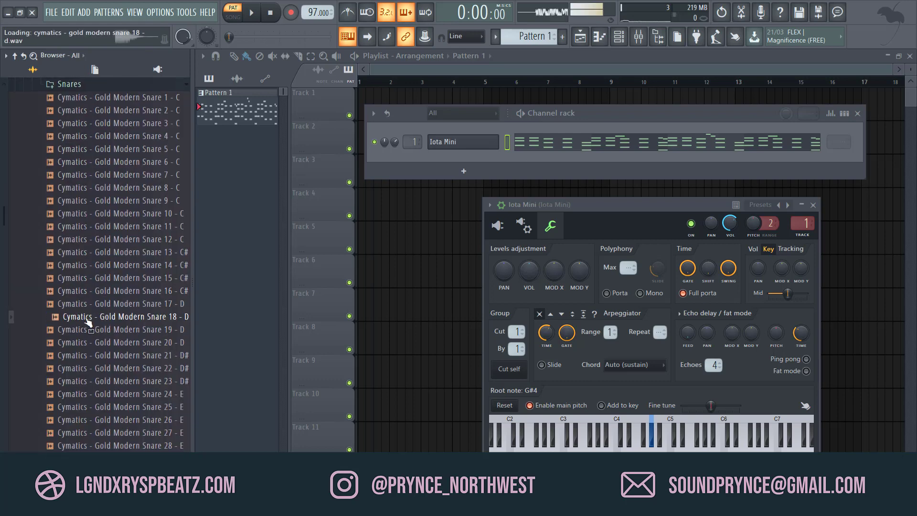
key("space")
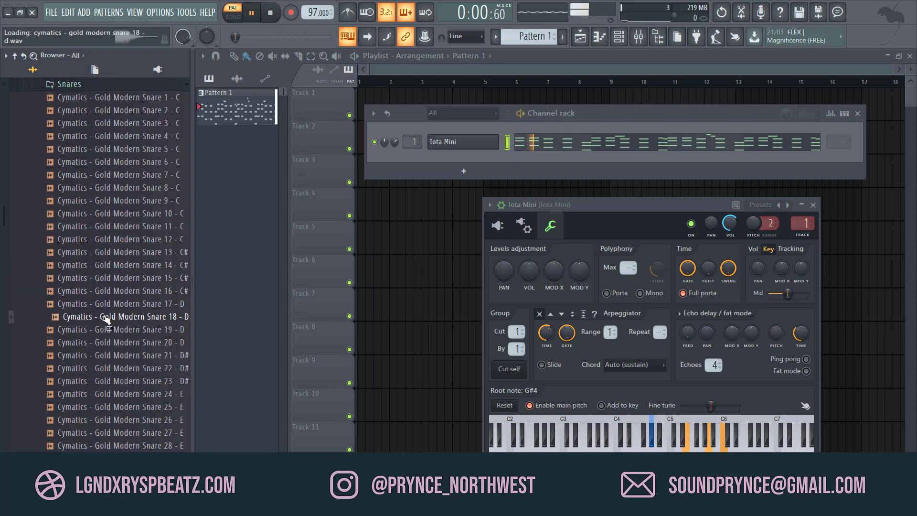
left_click(106, 229)
left_click(107, 175)
left_click(122, 136)
left_click(123, 175)
left_click_drag(123, 181, 441, 158)
key("space")
- Show the step grid in the channel rack, place a snare hit on step 1, and play the pattern
left_click(845, 113)
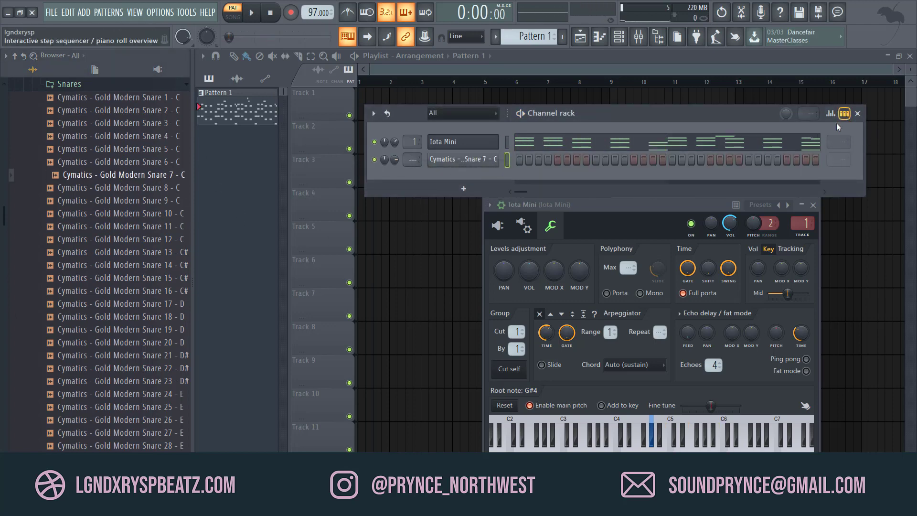
left_click_drag(680, 118, 664, 118)
key("space")
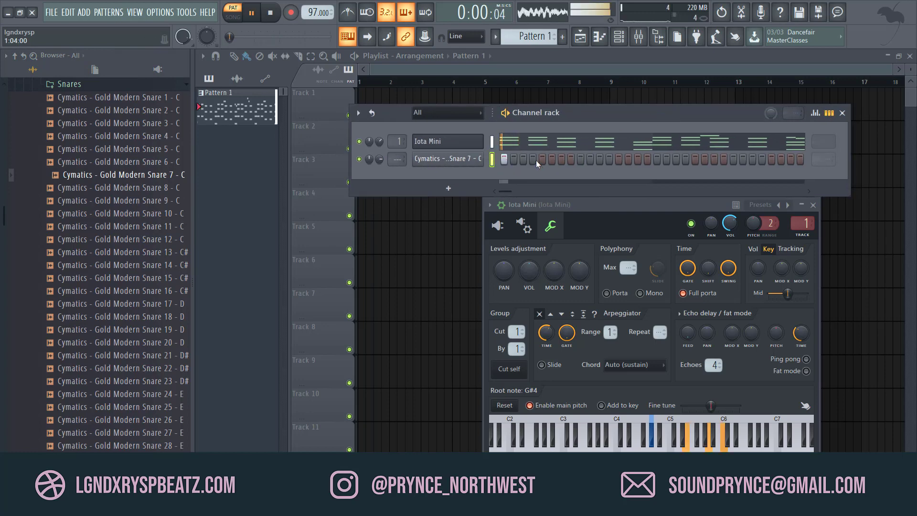
key("space")
- Open the snare channel's sampler settings, check the sound in playback, turn off Use loop points, and close the settings
left_click(448, 158)
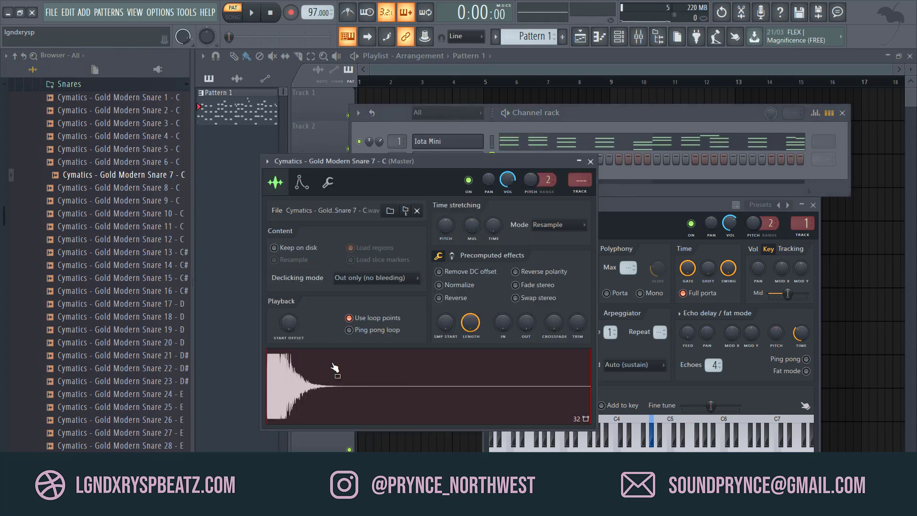
key("space")
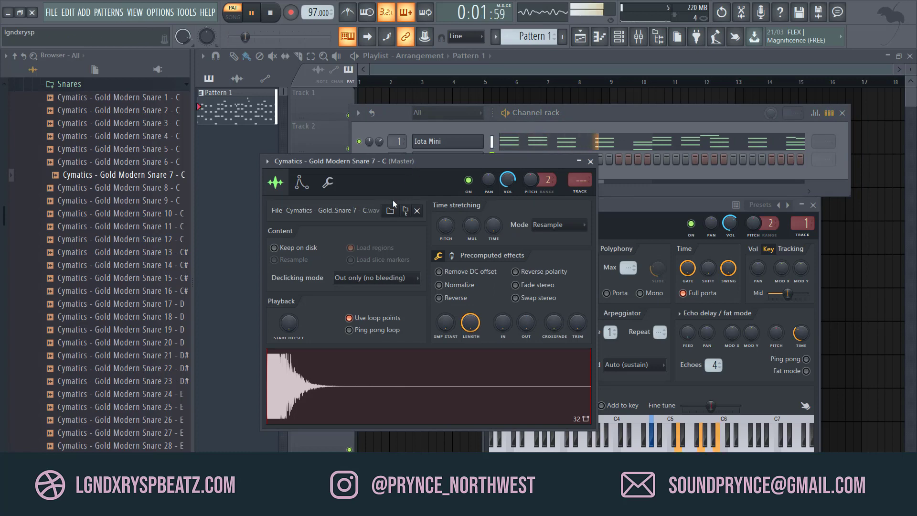
key("space")
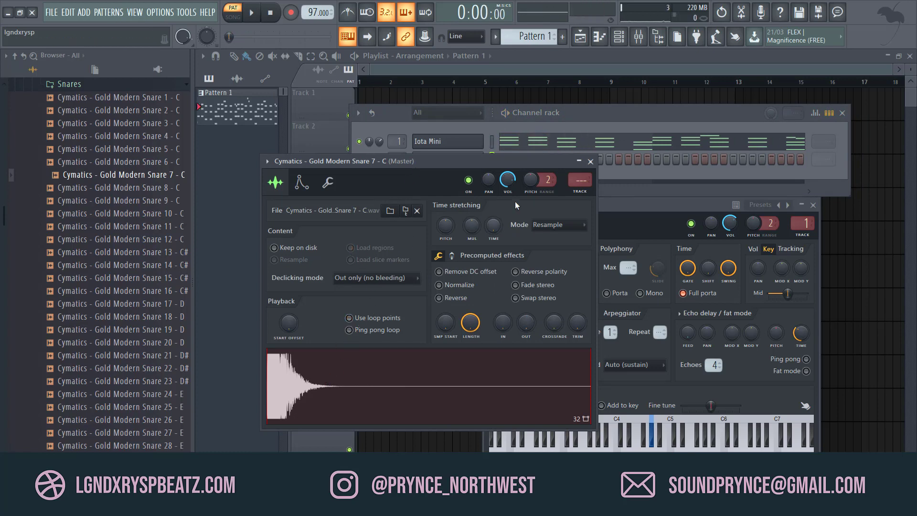
left_click(590, 161)
- Add snare hits on steps 4, 7 and 11 while checking the rhythm in playback
left_click(533, 159)
key("space")
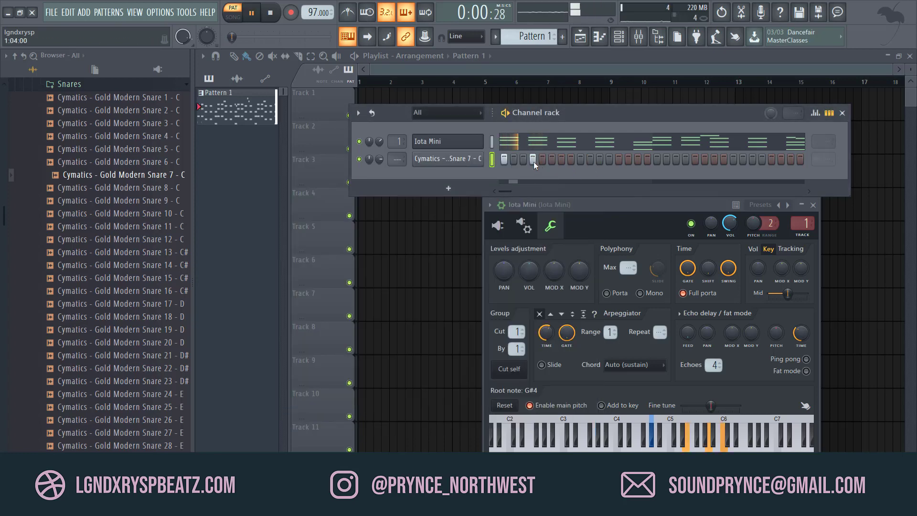
left_click(562, 159)
key("space")
key("space")
left_click(599, 159)
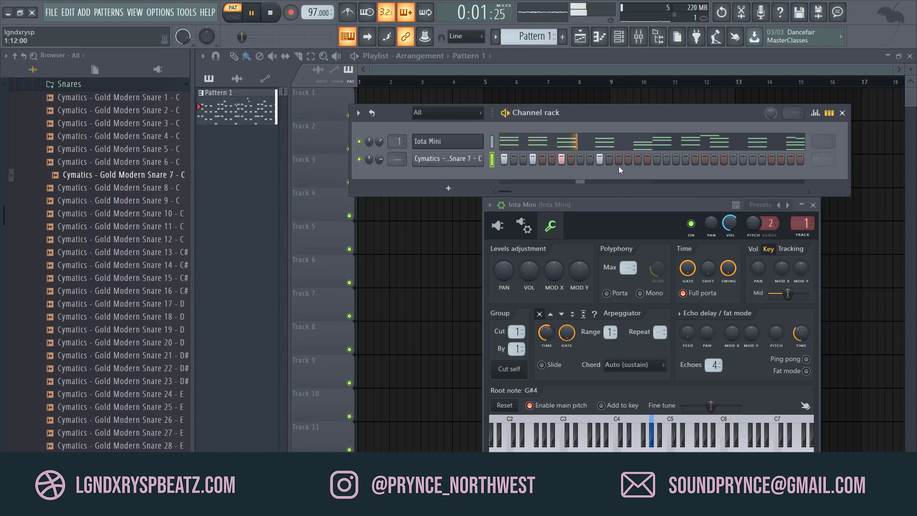
- Add snare hits on steps 13 and 15, and replay the pattern from the start
left_click(618, 160)
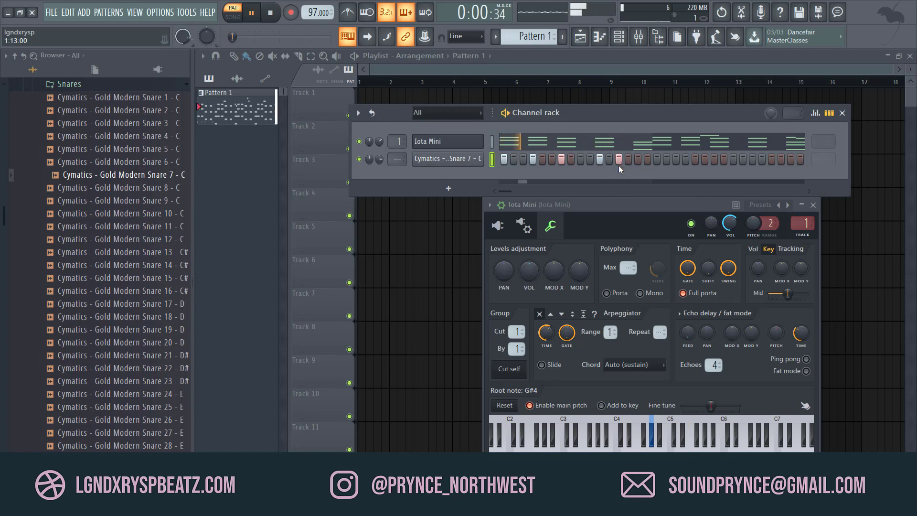
left_click(638, 160)
key("space")
key("space")
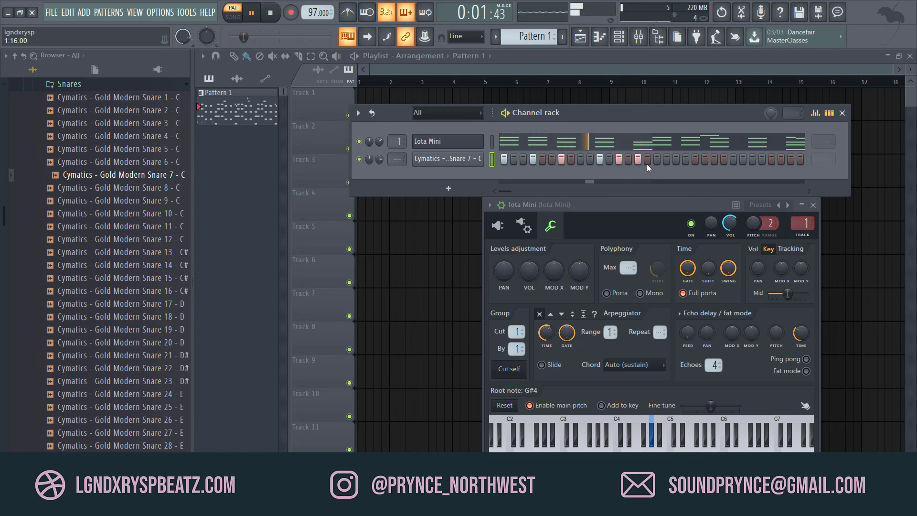
- Enable step channel looping so the snare pattern repeats every bar, and play the result
key("space")
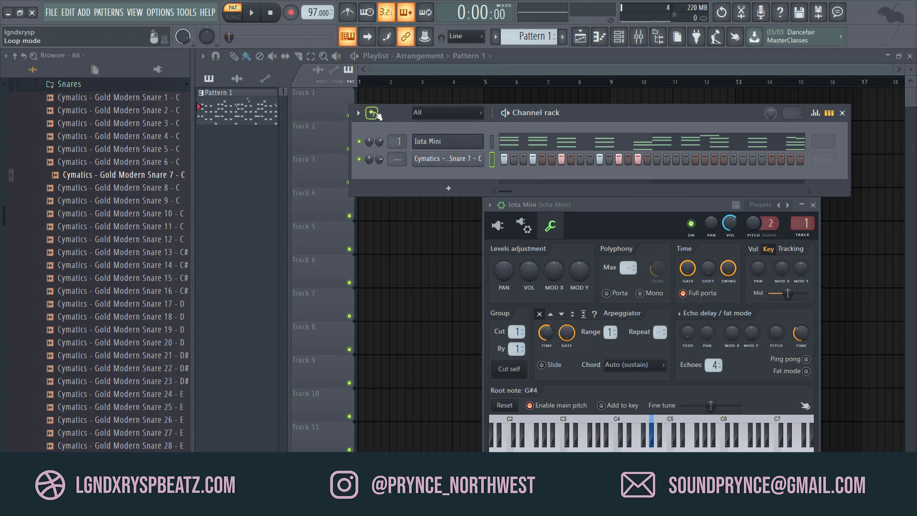
left_click(372, 113)
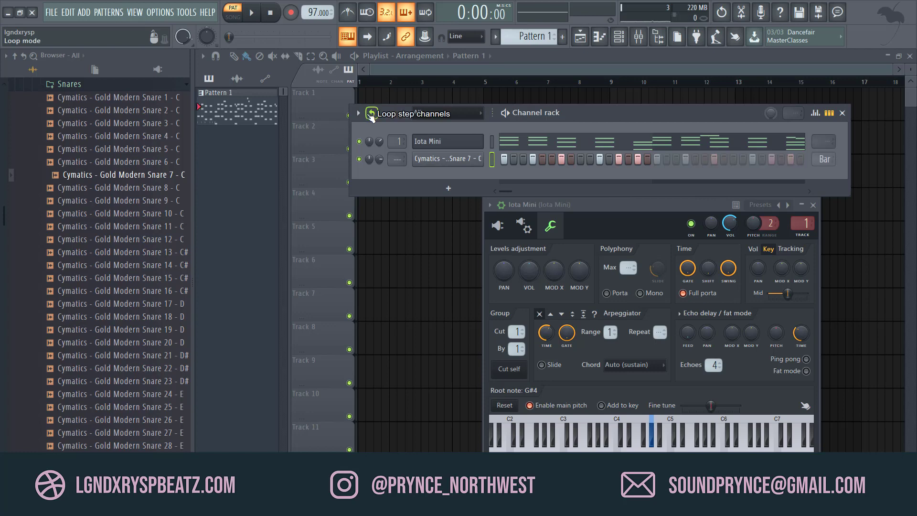
key("space")
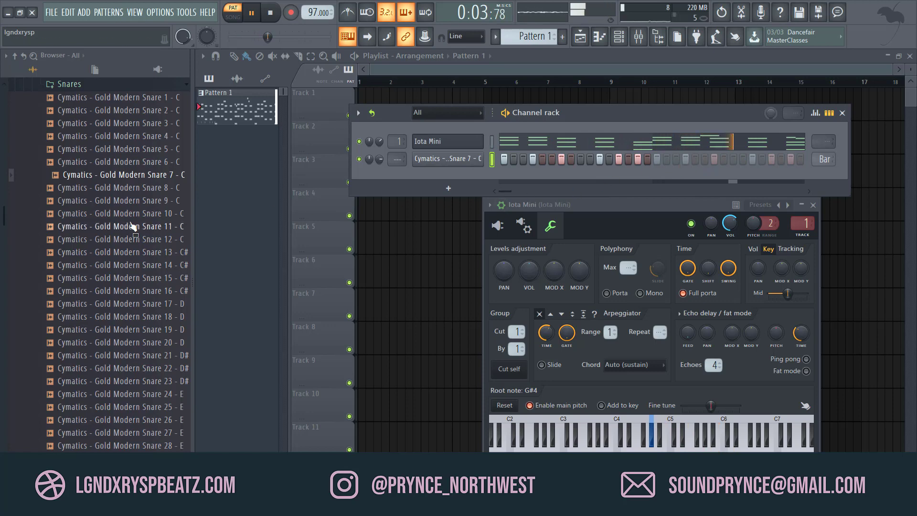
- Collapse the Snares folder, return to the Drums - One Shots subfolders, and stop playback
left_click_drag(4, 215, 4, 193)
left_click(95, 195)
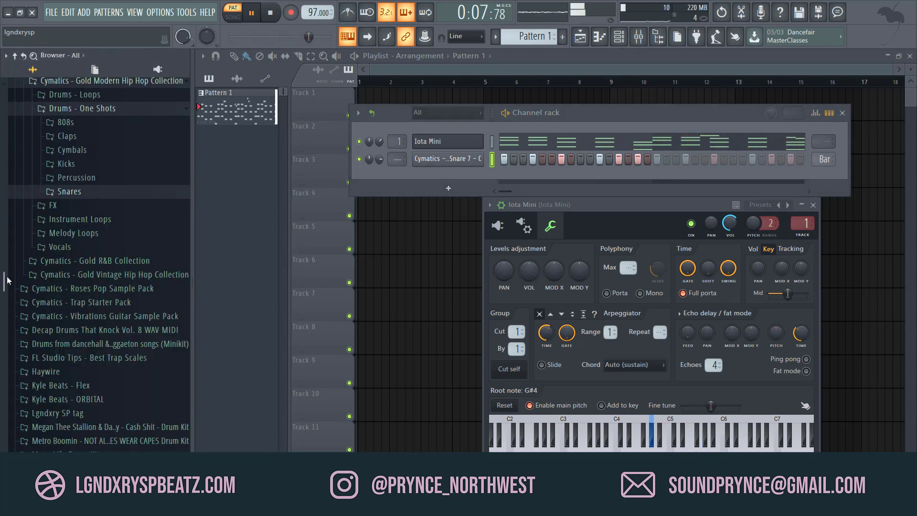
left_click_drag(5, 281, 11, 210)
key("space")
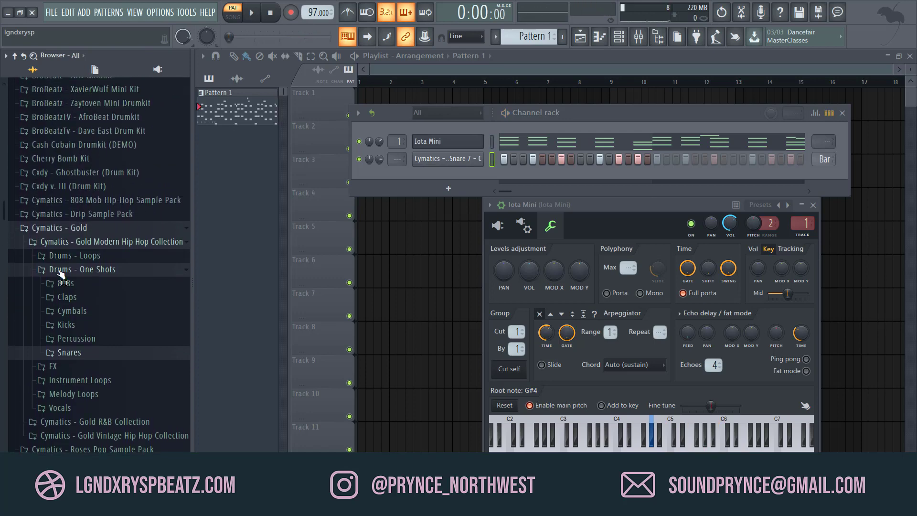
- Leave the Cymatics - Gold folder and audition {SNARE} - Quicktap and {PERC} - Shaker 2 from the BroBeatzTV - AfroBeat Drumkit
left_click(61, 271)
left_click(57, 229)
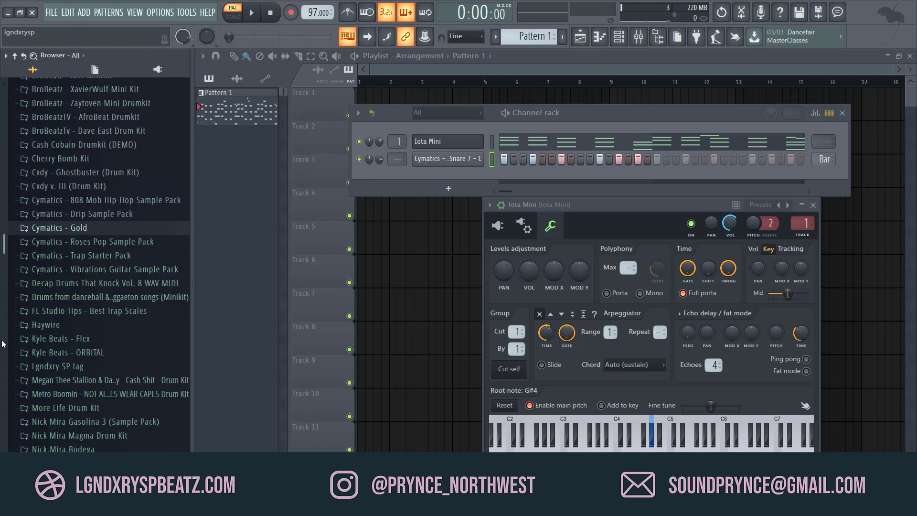
left_click_drag(3, 247, 6, 168)
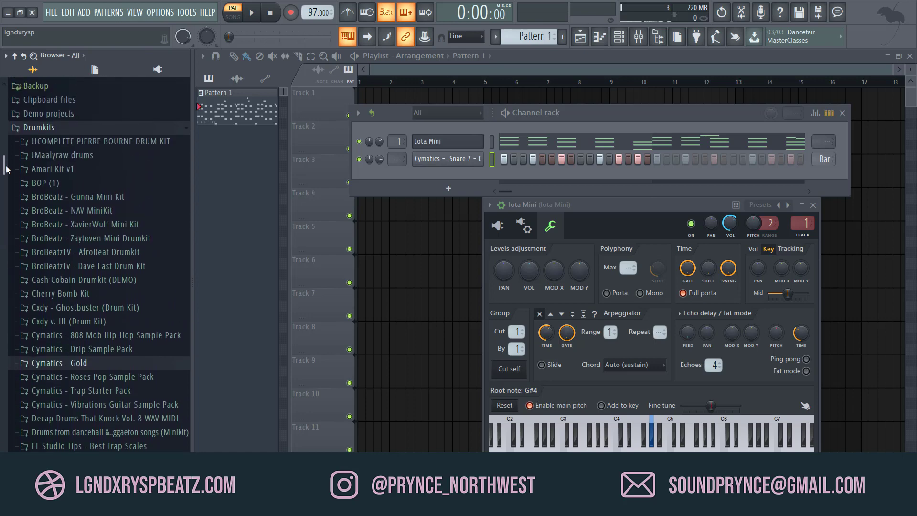
left_click(95, 252)
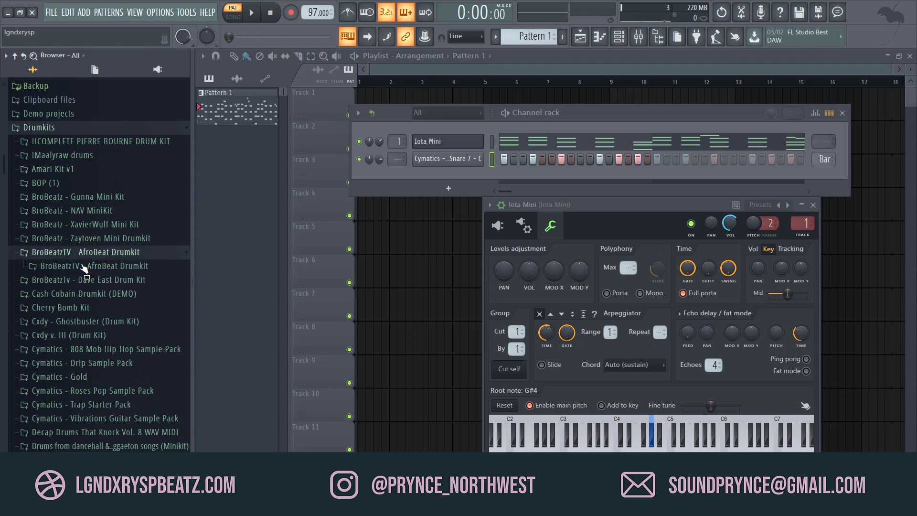
left_click(80, 266)
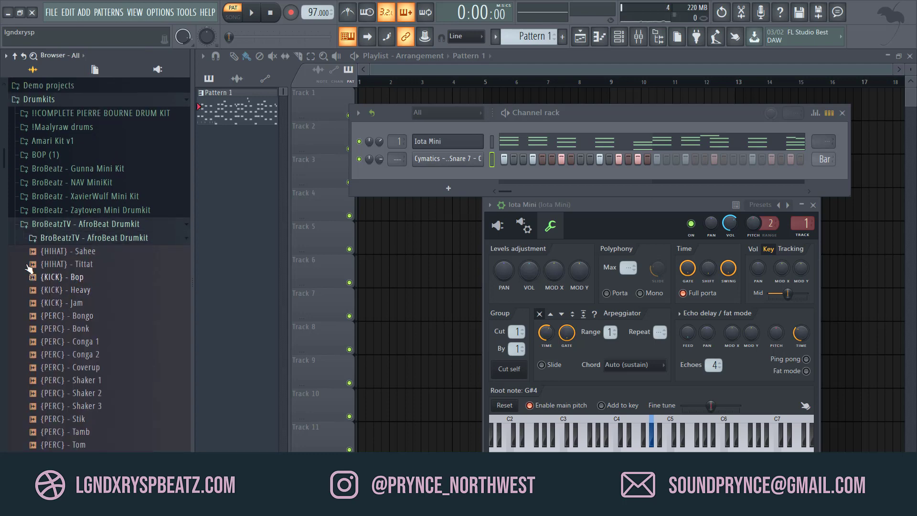
left_click_drag(3, 162, 4, 197)
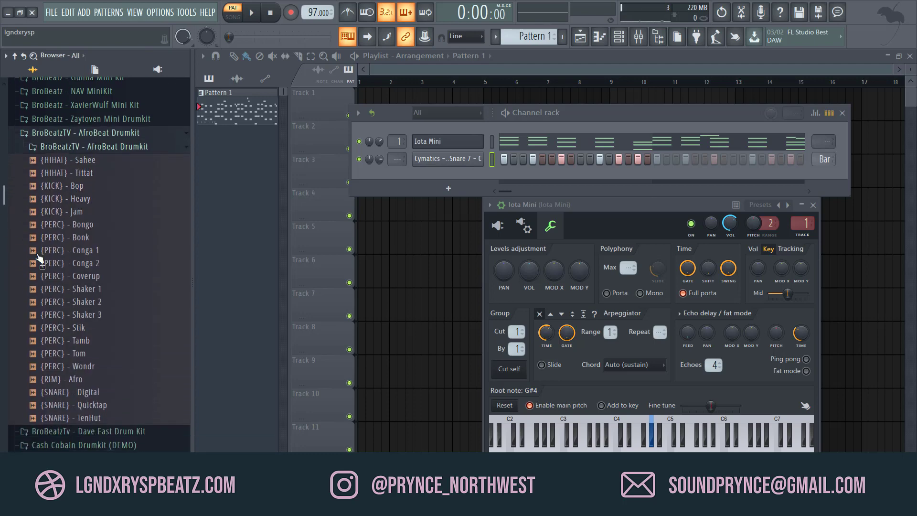
left_click(88, 407)
left_click(60, 301)
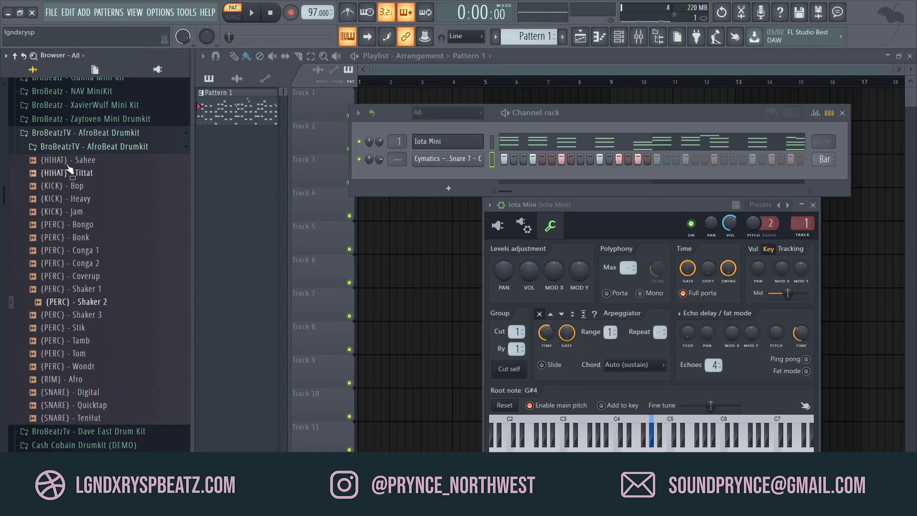
left_click(79, 140)
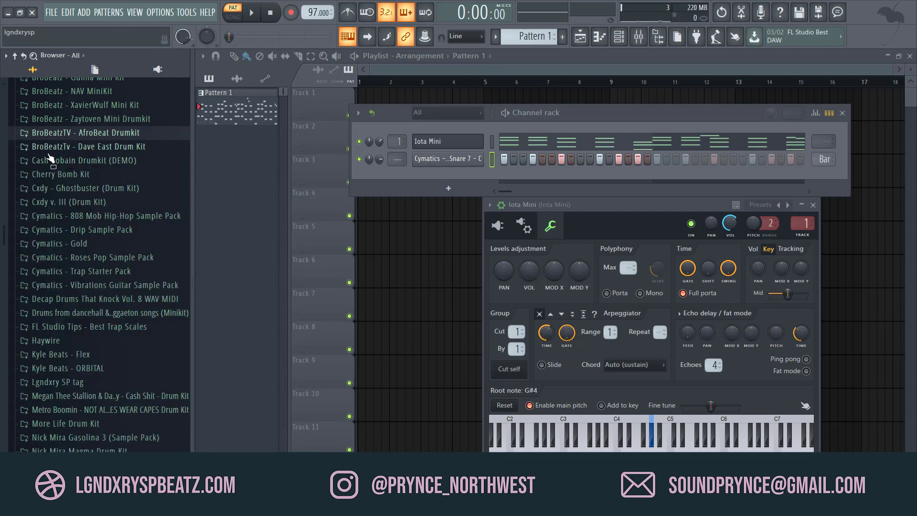
- Add {RIM} (2) from the PERX folder of the BroBeatz - Gunna Mini Kit as a new channel below the snare
left_click_drag(1, 241, 10, 197)
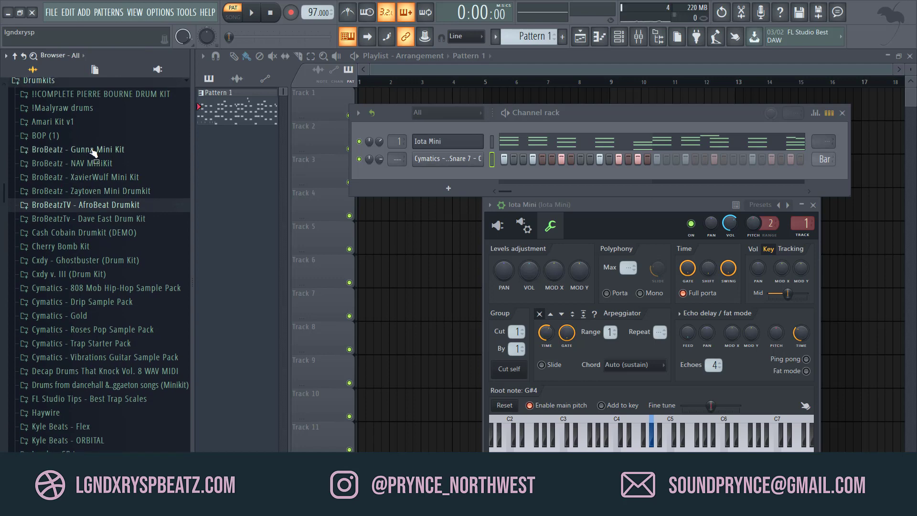
left_click(95, 149)
left_click(52, 233)
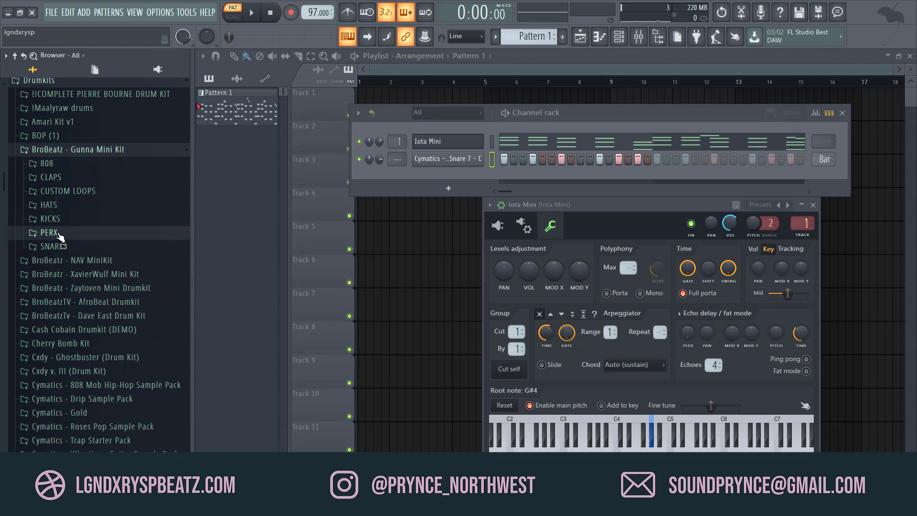
left_click_drag(69, 352, 450, 174)
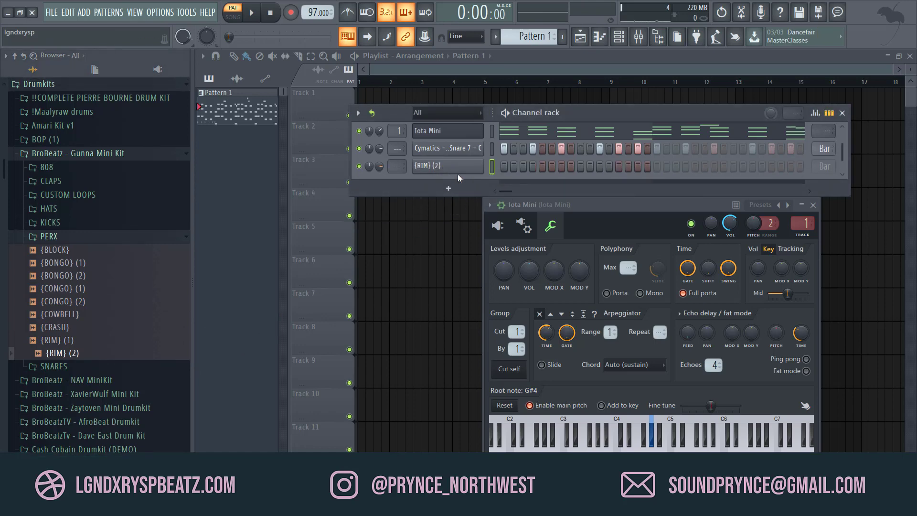
- Copy the snare channel's step pattern to the {RIM} (2) channel and play the result briefly
right_click(476, 149)
left_click(614, 158)
right_click(457, 168)
left_click(675, 187)
key("space")
key("space")
- Check the {RIM} (2) sample settings, raise the channel's volume, and play the pattern to judge the level
left_click(447, 165)
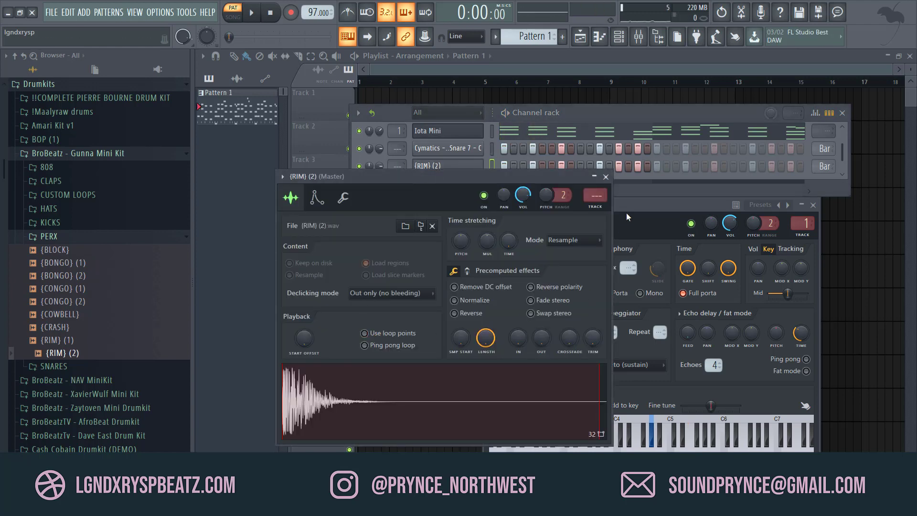
left_click(606, 177)
key("space")
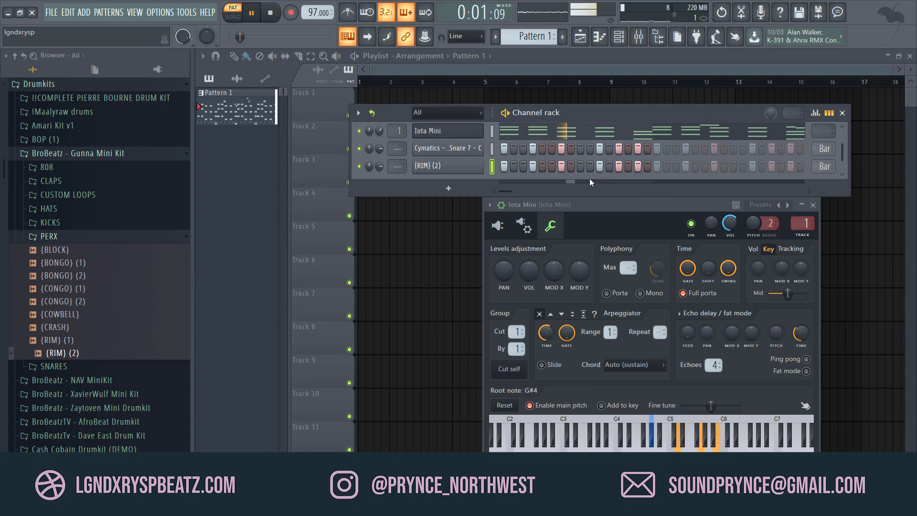
key("space")
left_click_drag(381, 167, 391, 152)
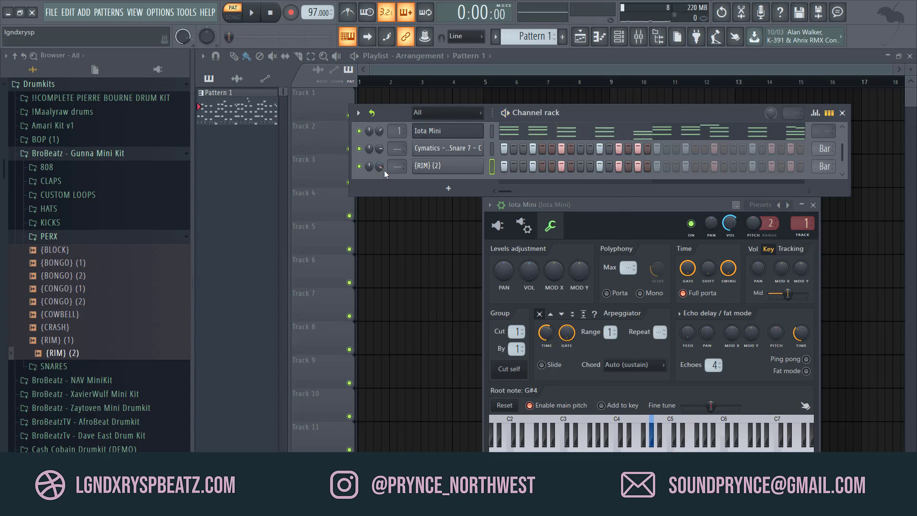
key("space")
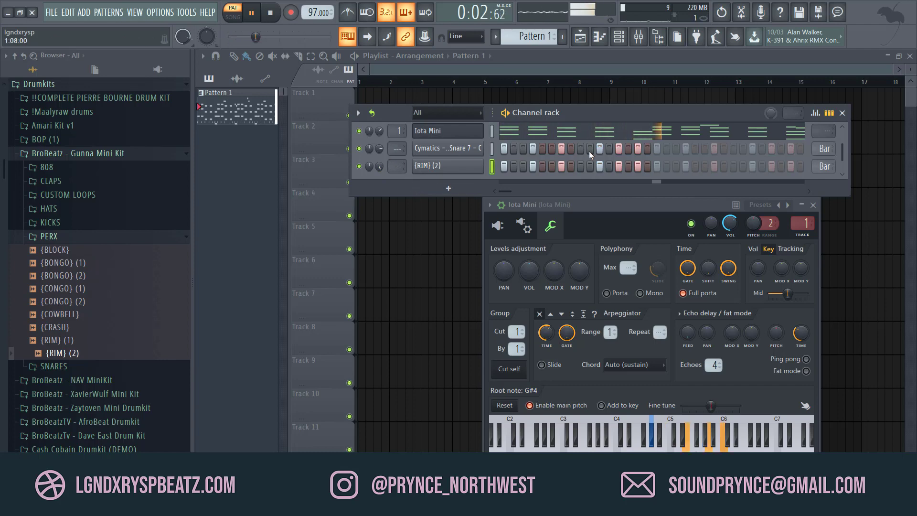
- Add swing to the whole channel rack and replay the pattern to hear the groove
key("space")
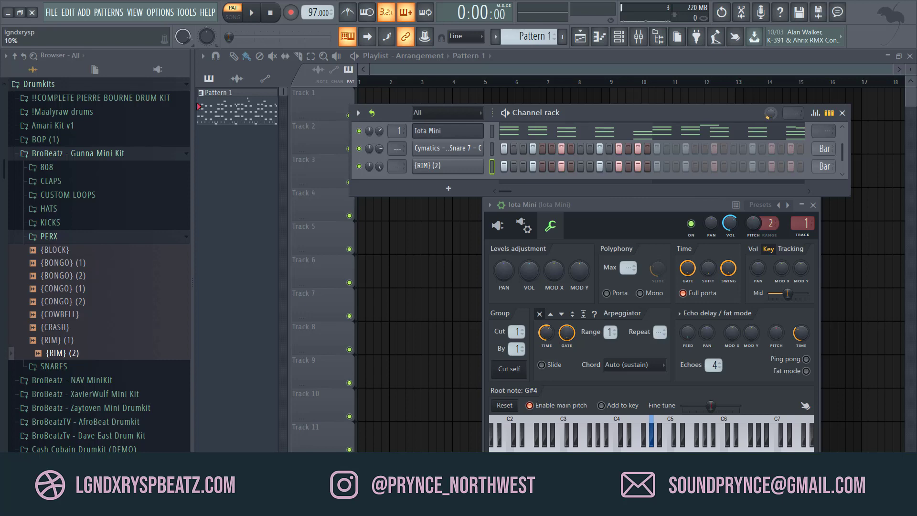
key("space")
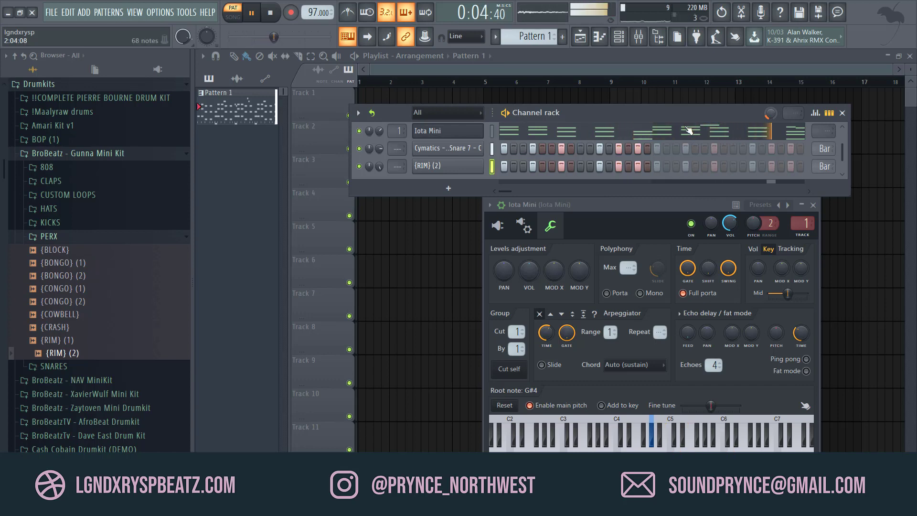
key("space")
- Audition {SNARE} (4) and {SNARE} (6) from the Gunna Mini Kit's SNARES folder and collapse the kit
left_click(131, 237)
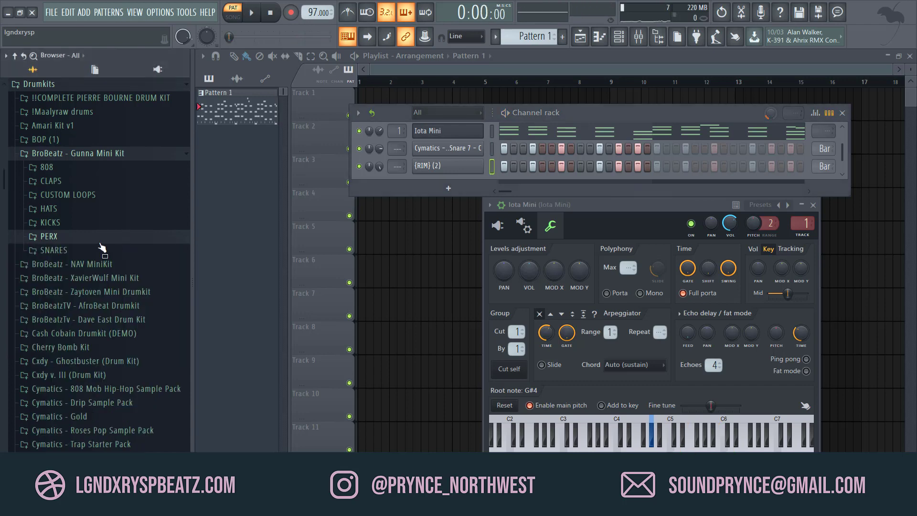
left_click(53, 251)
left_click(61, 303)
left_click(67, 328)
left_click_drag(69, 328, 35, 214)
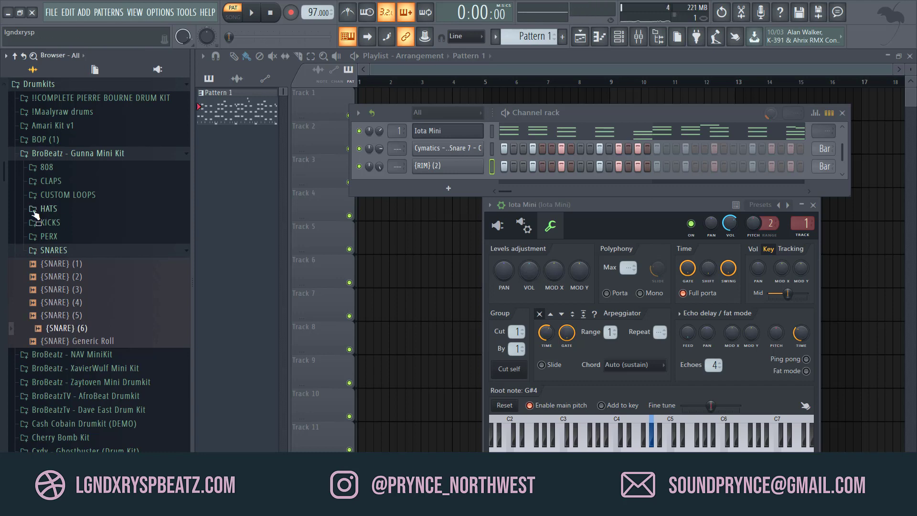
left_click(56, 154)
- Open the Percussion folder under Drums - One Shots in the Cymatics - Gold Modern Hip Hop Collection
scroll(4, 193, "down", 4)
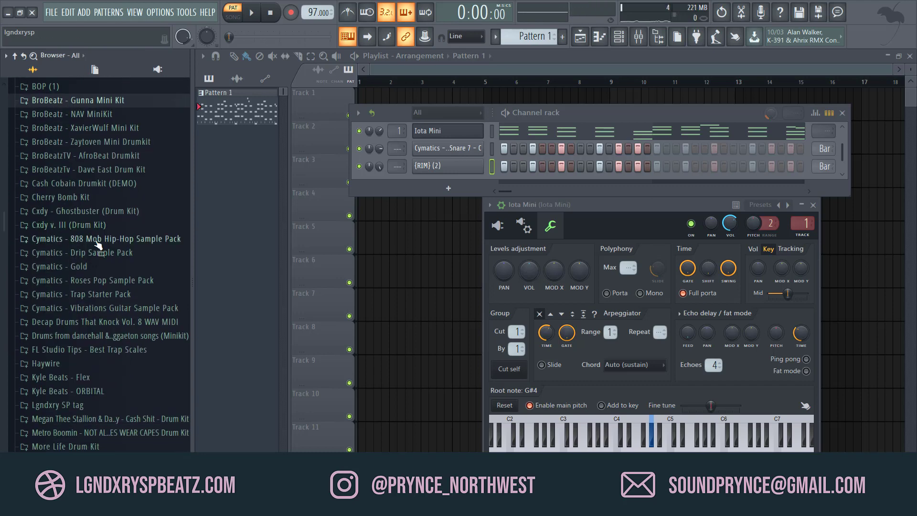
left_click(101, 264)
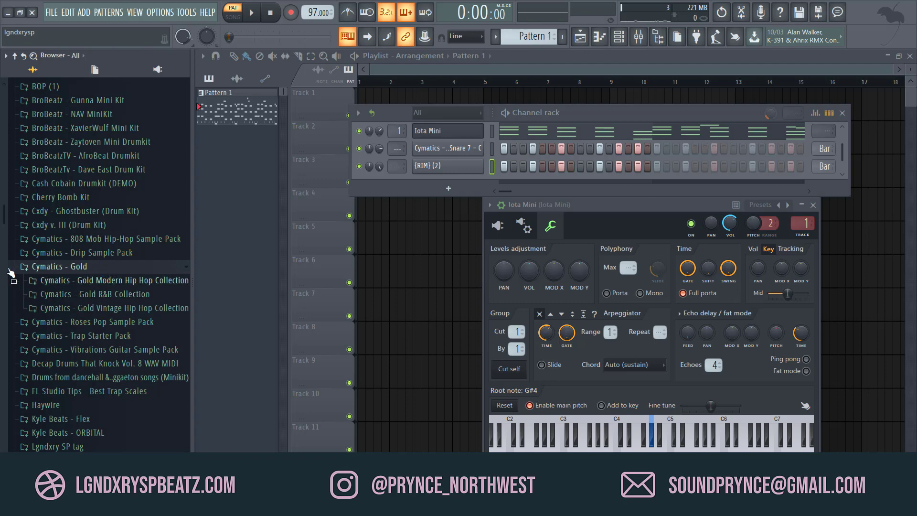
scroll(4, 217, "down", 3)
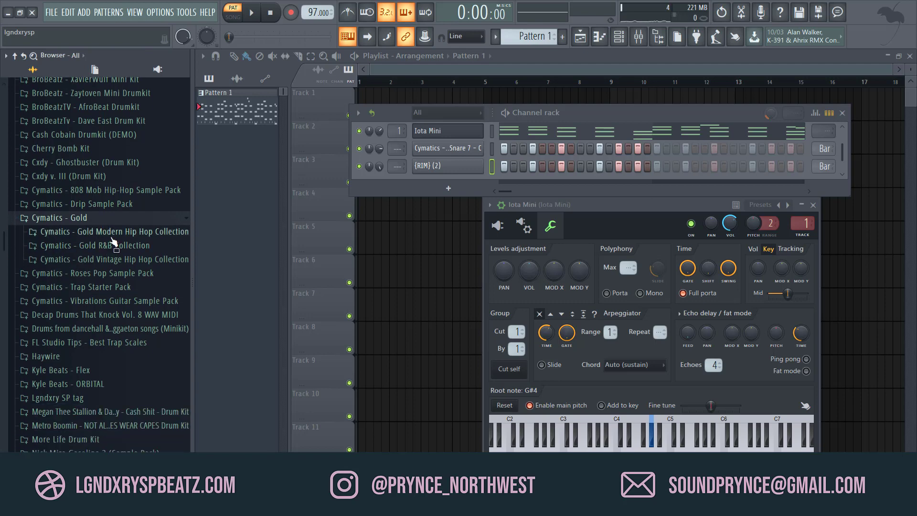
left_click(110, 233)
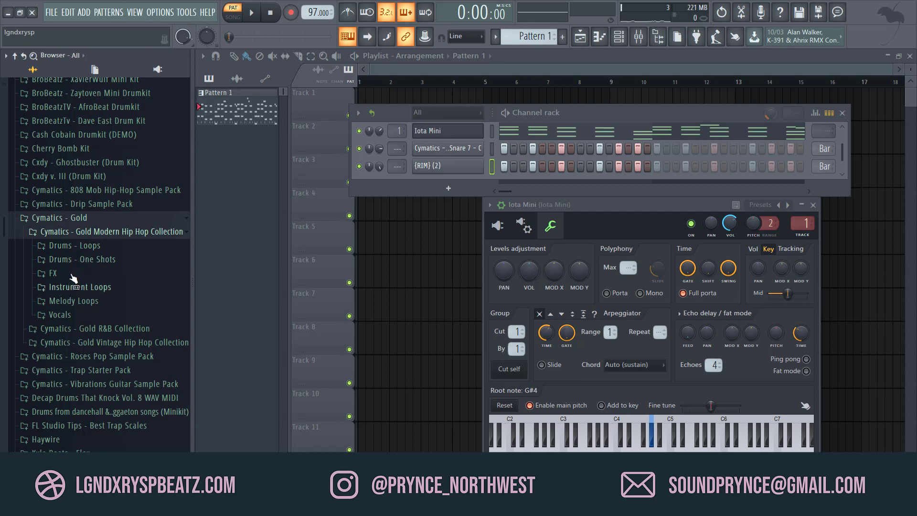
left_click(86, 262)
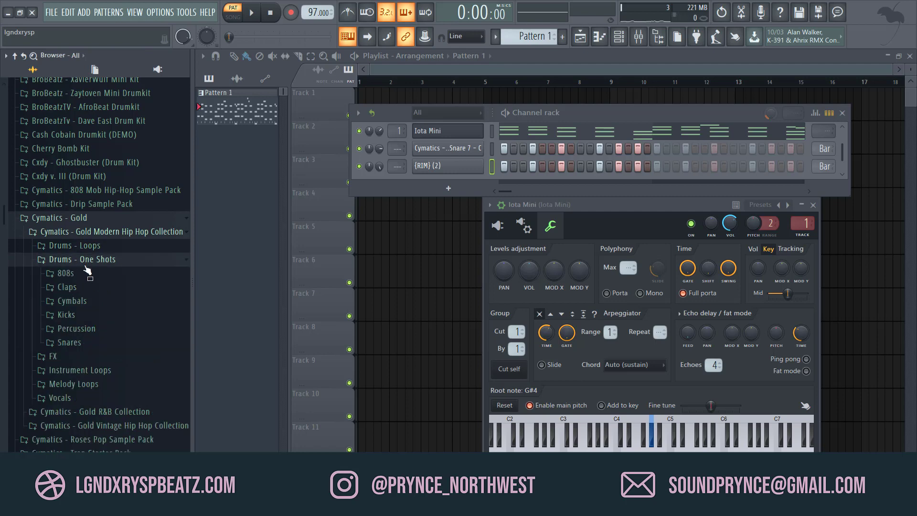
left_click(84, 329)
- Audition various Cymatics - Gold Modern Percussion samples between numbers 3 and 21, comparing those around 18 to 20
left_click(120, 317)
left_click(129, 213)
left_click(119, 174)
left_click(119, 123)
left_click(119, 188)
left_click(143, 290)
left_click(146, 329)
left_click(149, 355)
left_click(149, 318)
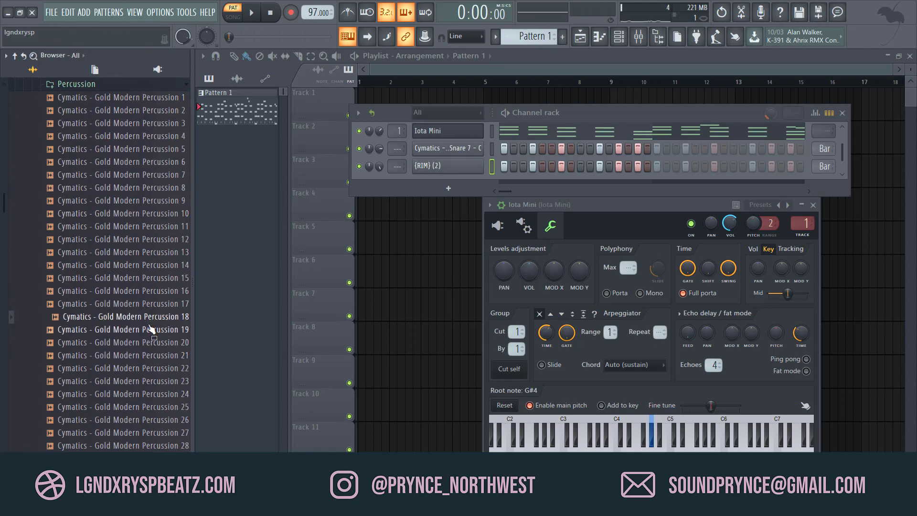
left_click(151, 330)
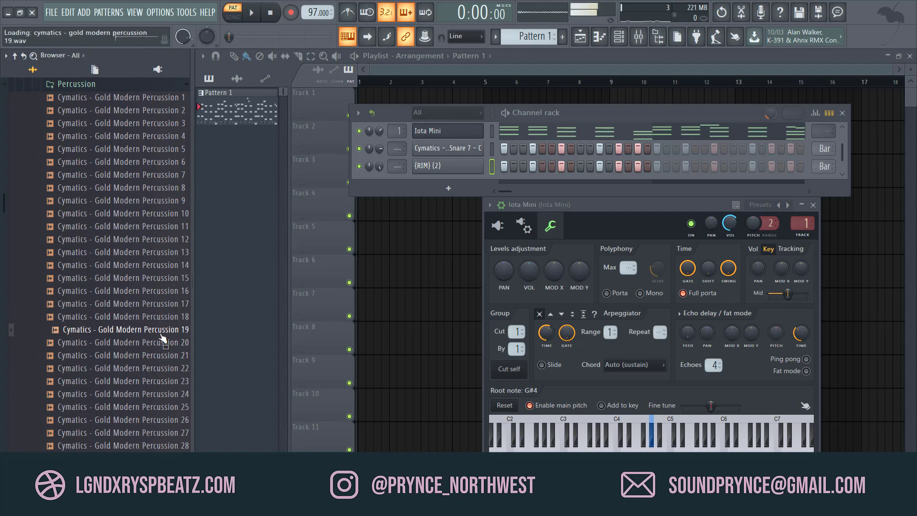
left_click(157, 347)
- Test Cymatics - Gold Modern Percussion 19 against the playing pattern and add it as a new channel
left_click(161, 335)
key("space")
left_click(161, 335)
key("space")
left_click_drag(162, 338, 413, 178)
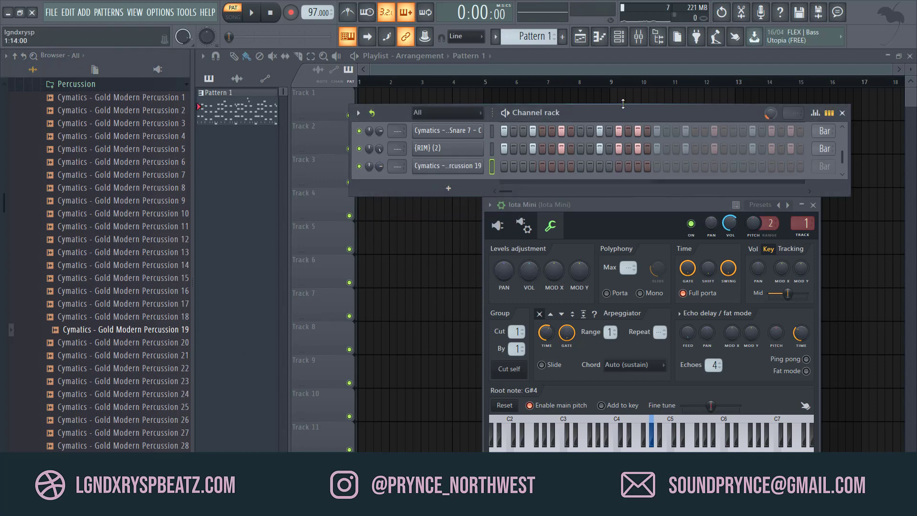
- Enlarge the Channel rack to show all four channels and close the Iota Mini window
left_click_drag(623, 103, 614, 78)
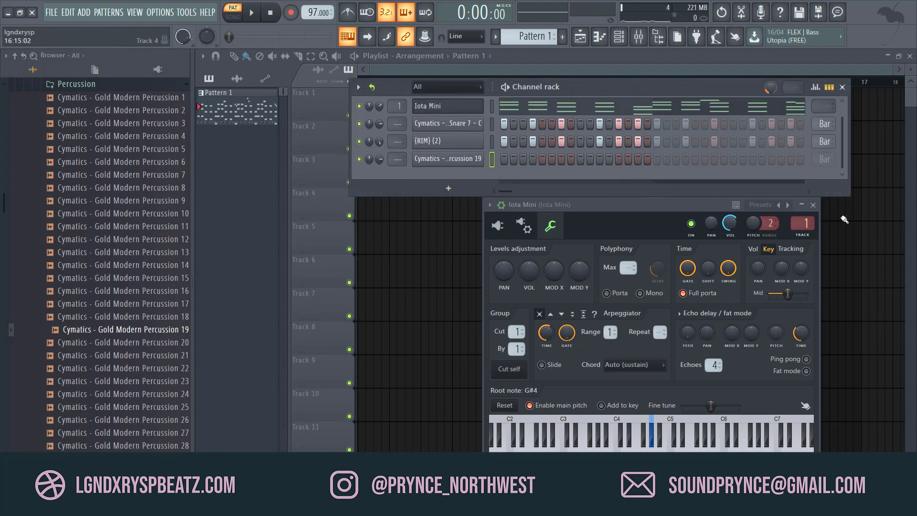
left_click(813, 205)
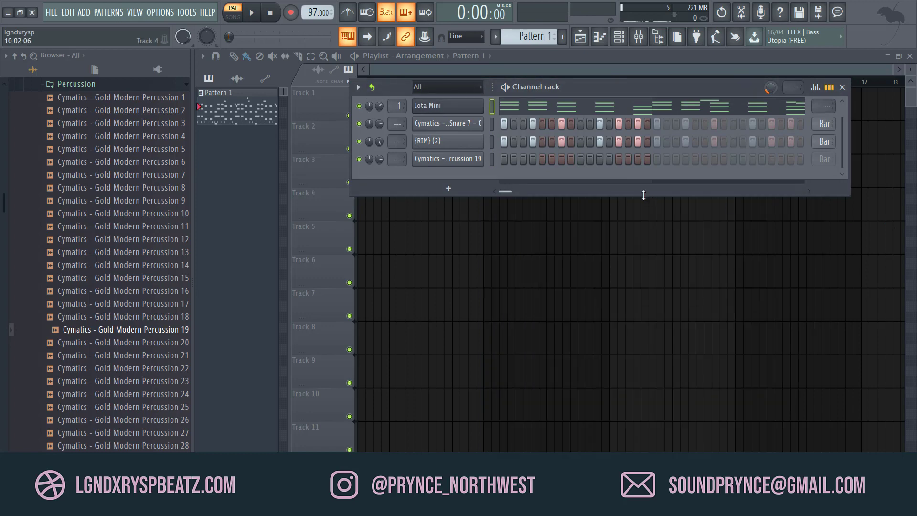
left_click_drag(646, 228, 643, 233)
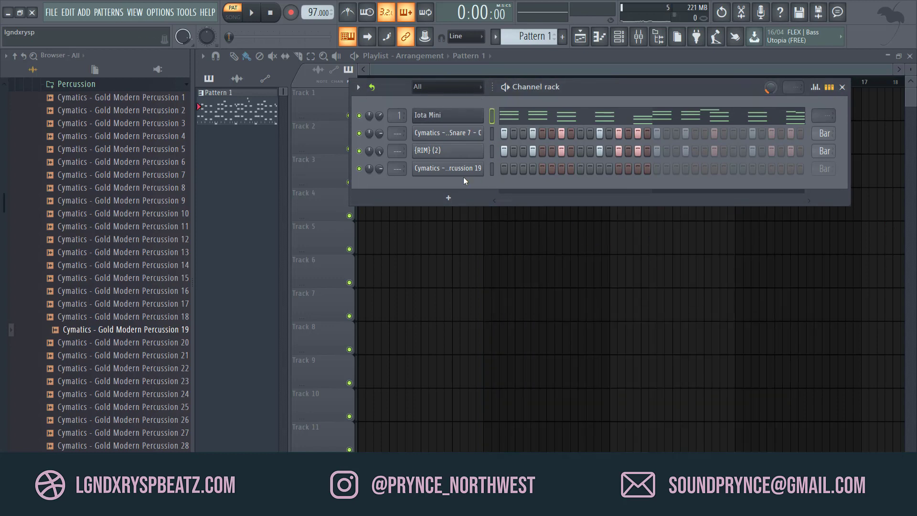
- Inspect the Percussion 19 channel's sample settings while playing the pattern briefly, and close them
left_click(439, 171)
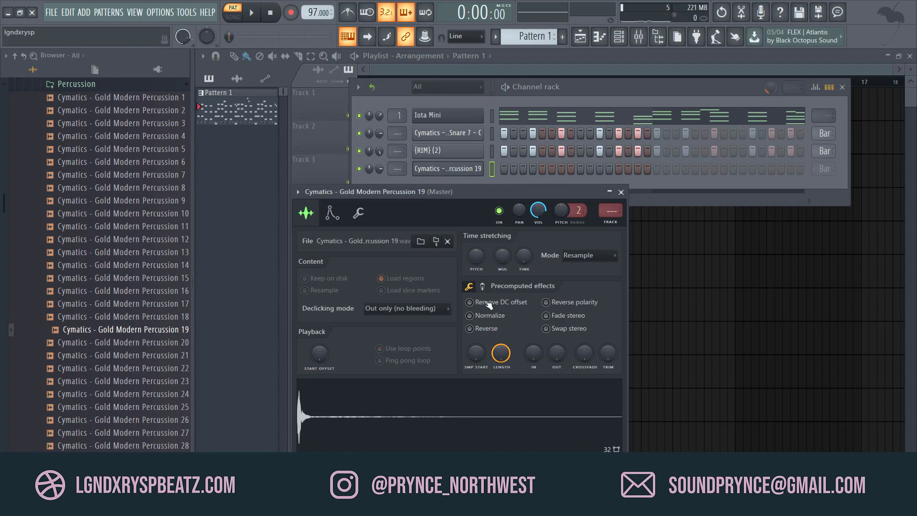
key("space")
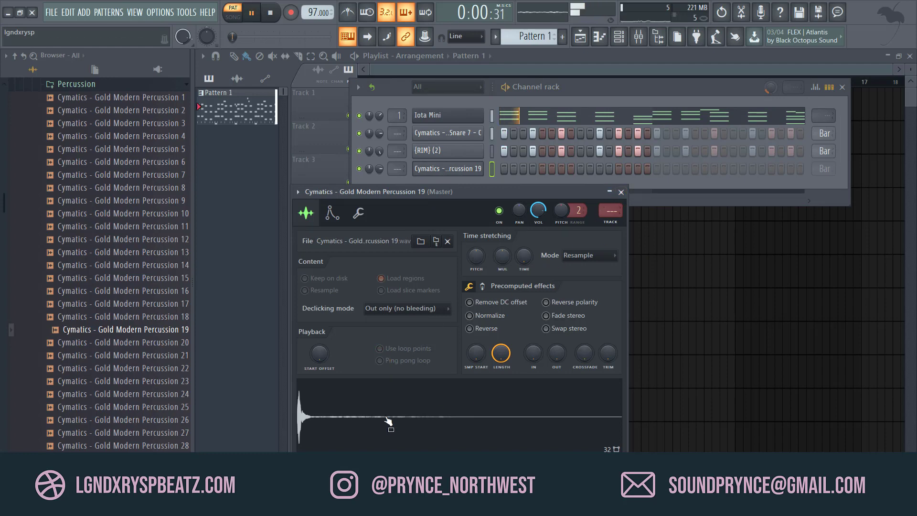
key("space")
left_click(622, 192)
- Place a Percussion 19 hit on step 3 during playback, after trying it on step 4
left_click(531, 168)
key("space")
left_click(533, 169)
left_click(525, 170)
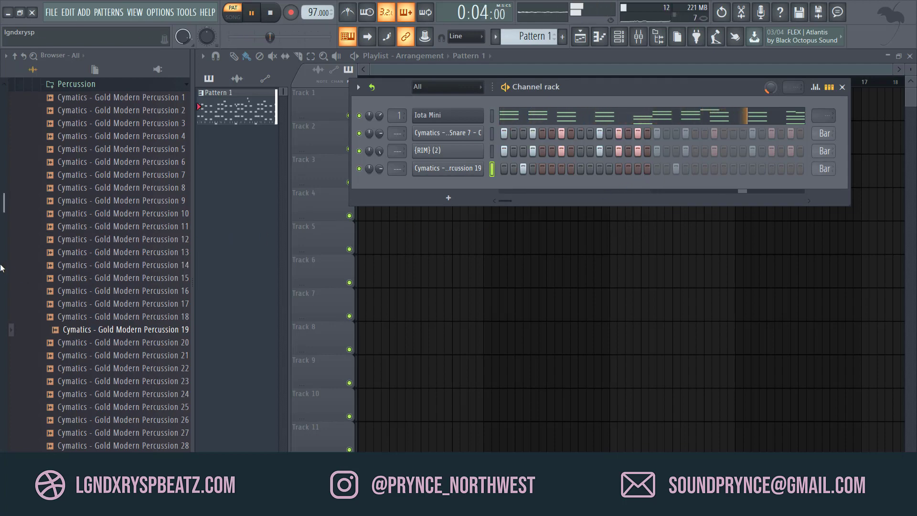
- Stop playback and audition the Cymatics - Gold Modern Percussion samples between numbers 27 and 35
left_click_drag(5, 202, 10, 248)
key("space")
left_click(111, 254)
left_click(113, 291)
left_click(118, 318)
left_click(120, 279)
left_click(122, 292)
left_click(126, 266)
left_click(135, 227)
left_click(138, 253)
left_click(143, 214)
left_click(144, 240)
left_click(145, 229)
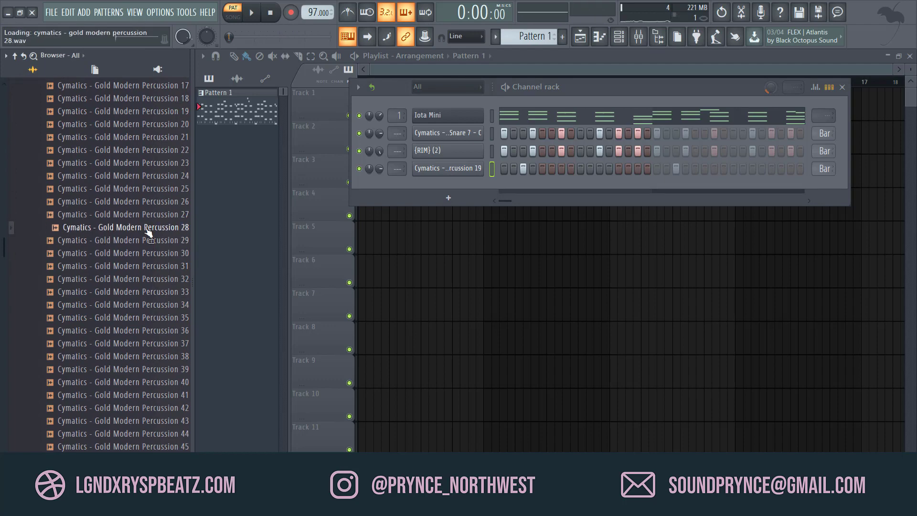
- Play the pattern and audition the Cymatics - Gold Modern Percussion samples between numbers 34 and 43 over it
key("space")
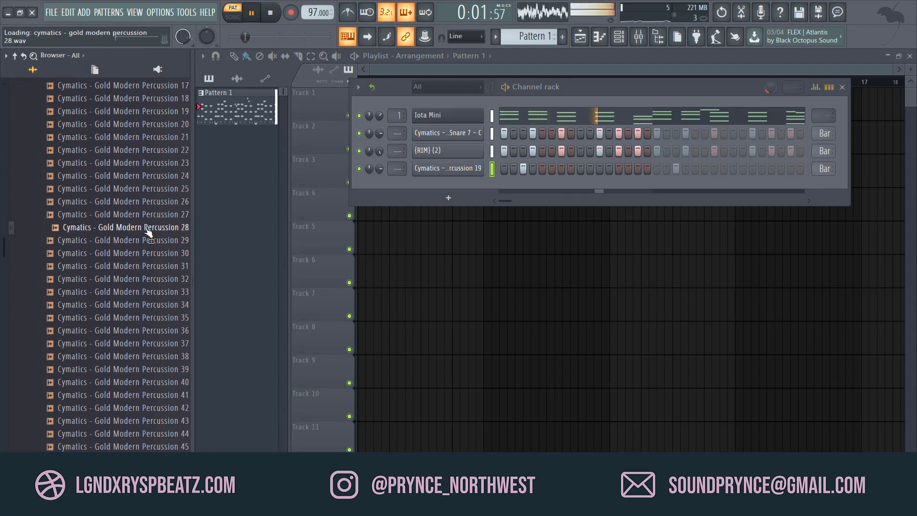
left_click(150, 306)
left_click(156, 370)
left_click(160, 395)
left_click(163, 422)
left_click(163, 382)
left_click(163, 395)
left_click(163, 382)
left_click(161, 395)
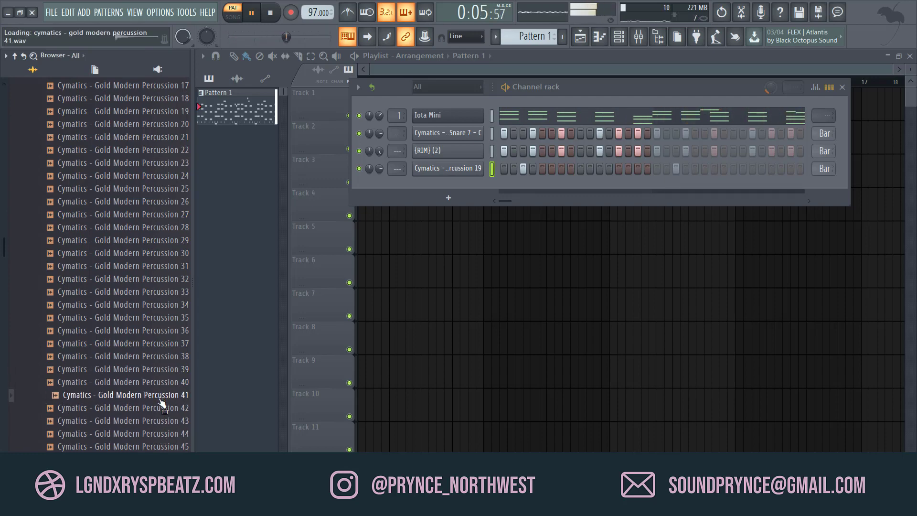
left_click(163, 409)
- Audition further Cymatics - Gold Modern Percussion samples between numbers 54 and 60
left_click_drag(7, 247, 7, 299)
left_click(119, 331)
left_click(136, 357)
left_click(148, 384)
left_click(148, 409)
- Add Percussion 60 as a new channel and place its hits on steps 3, 4, 11 and 12 during playback
left_click_drag(154, 411, 413, 185)
left_click(531, 187)
key("space")
left_click(601, 187)
left_click(607, 188)
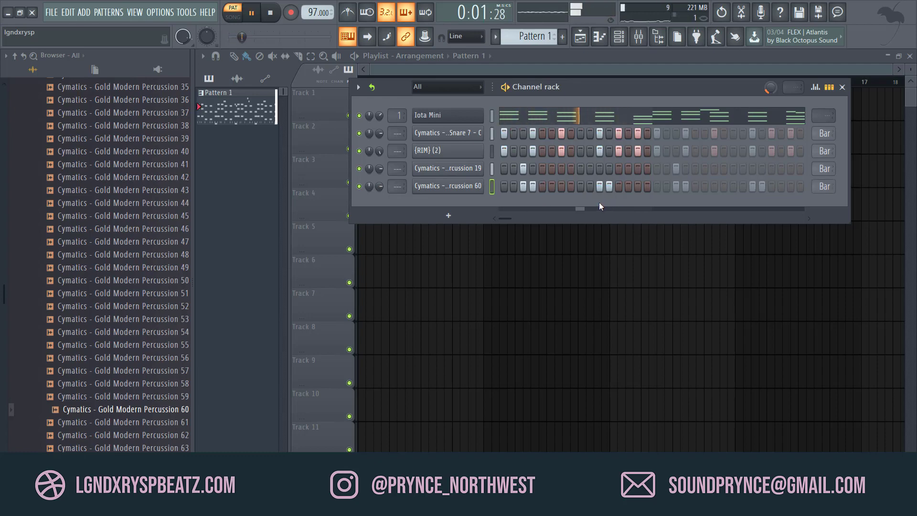
- Lower the Percussion 60 channel's volume and pan it to the left
left_click_drag(379, 190, 379, 222)
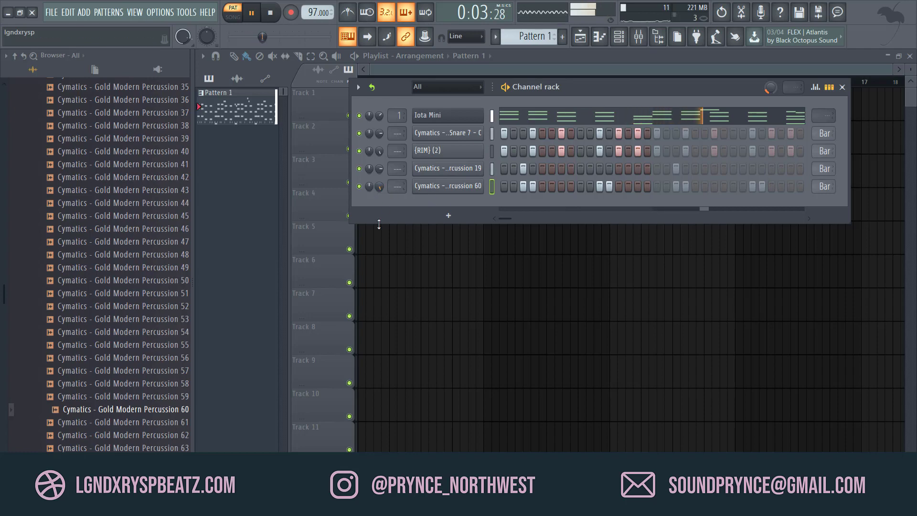
left_click_drag(370, 187, 370, 210)
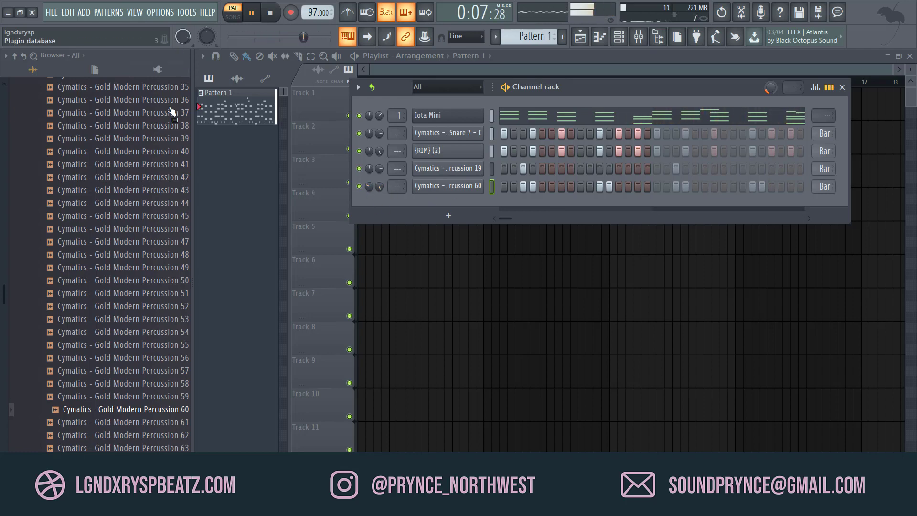
- Collapse the Percussion and Drums - One Shots sample folders and stop playback
left_click_drag(4, 286, 7, 181)
left_click(49, 222)
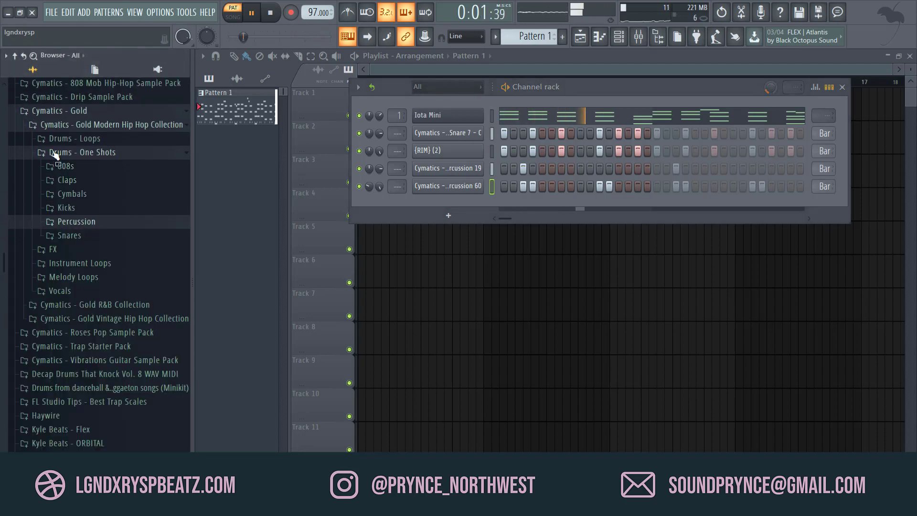
left_click(55, 153)
key("space")
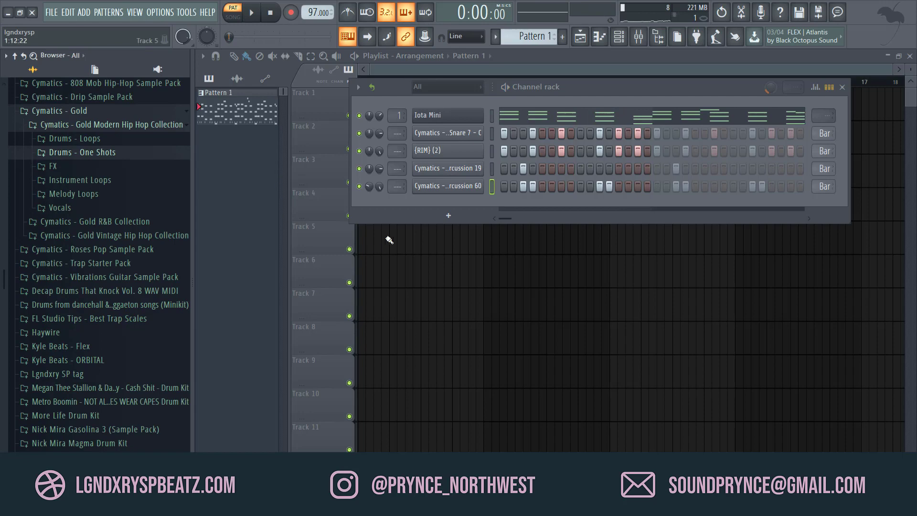
- Clone the Iota Mini channel and load the 808 - Beefy preset in the copy
right_click(432, 118)
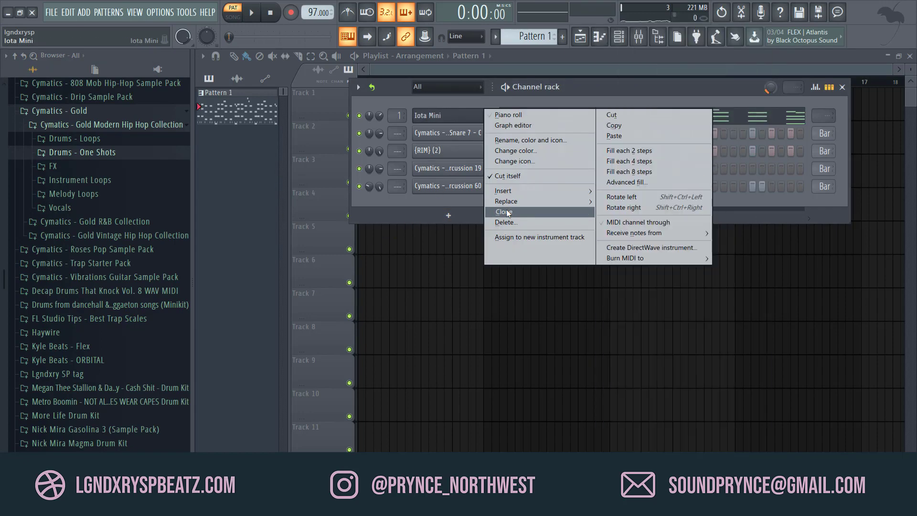
left_click(507, 211)
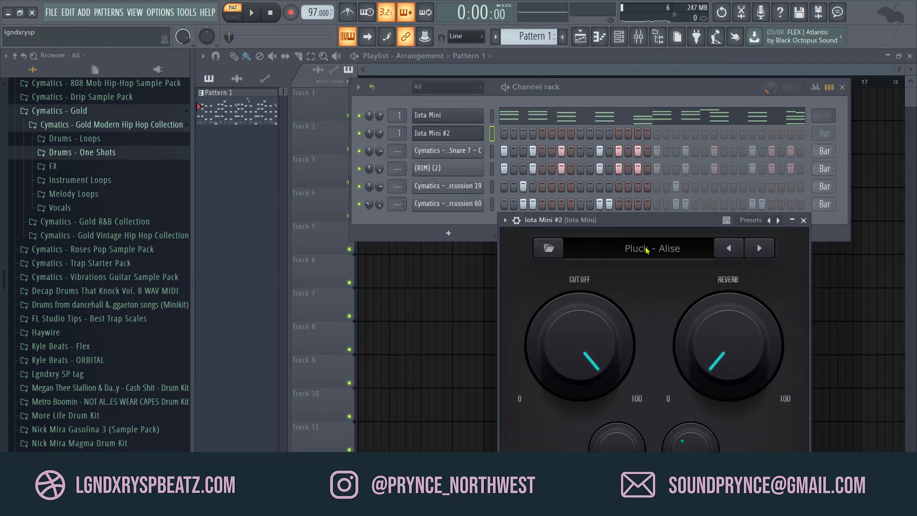
left_click(646, 249)
left_click(515, 234)
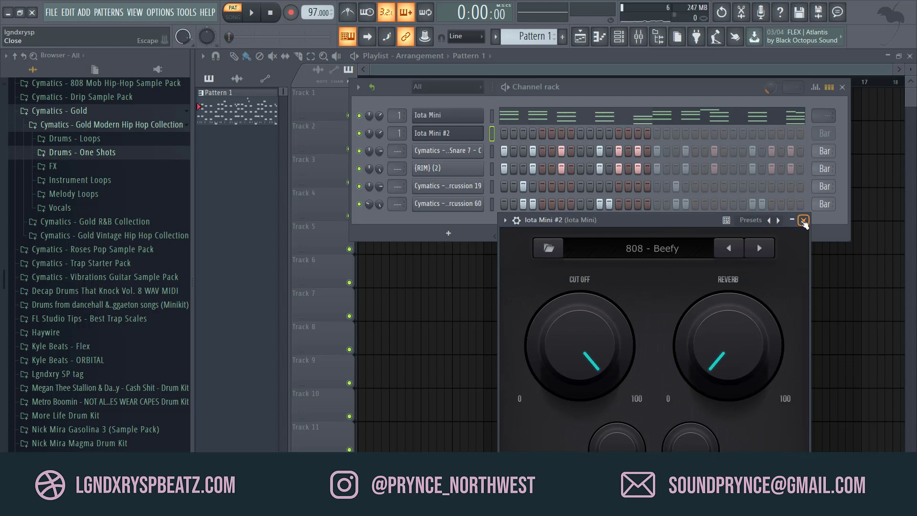
- Route the Iota Mini #2 channel to the free mixer track 2 and close its plugin window
left_click_drag(402, 136, 402, 141)
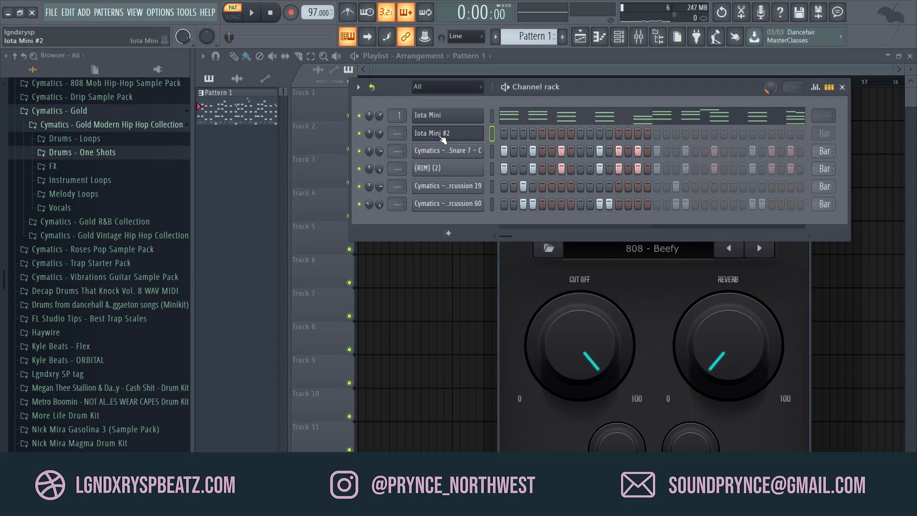
left_click(452, 135)
left_click(457, 137)
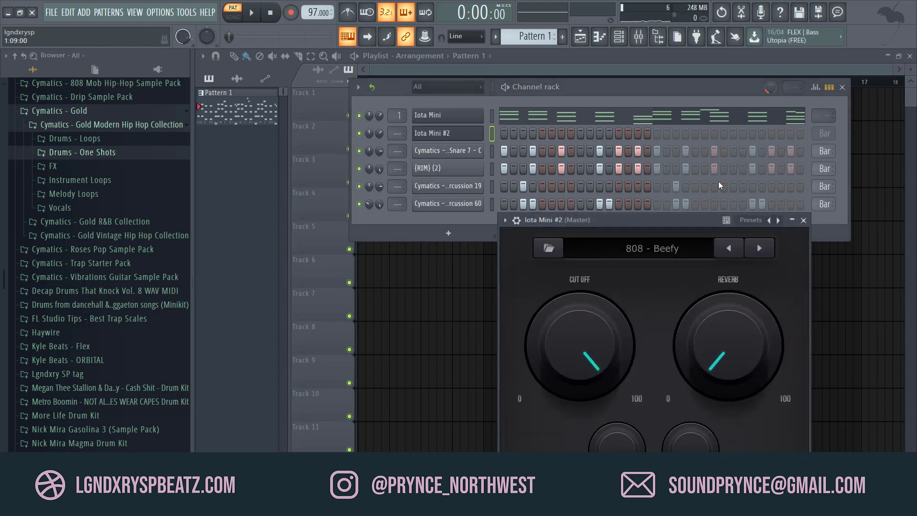
left_click(518, 224)
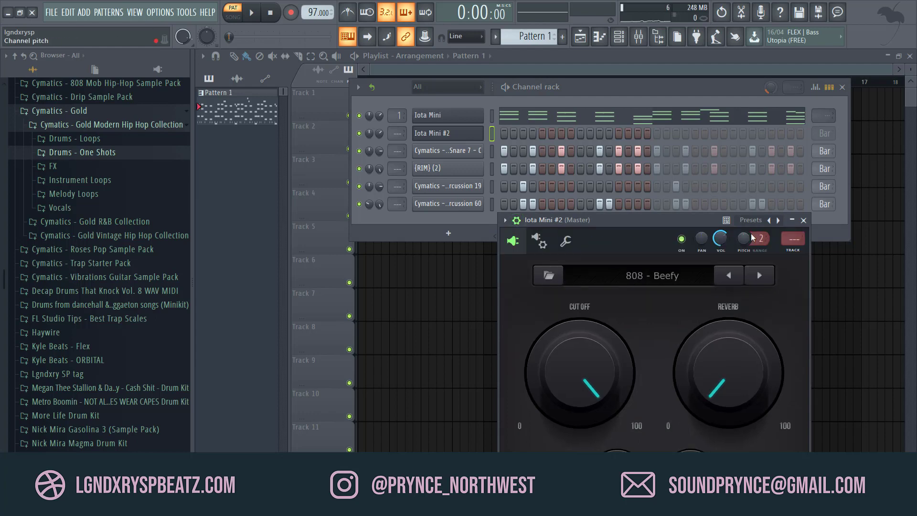
left_click(564, 242)
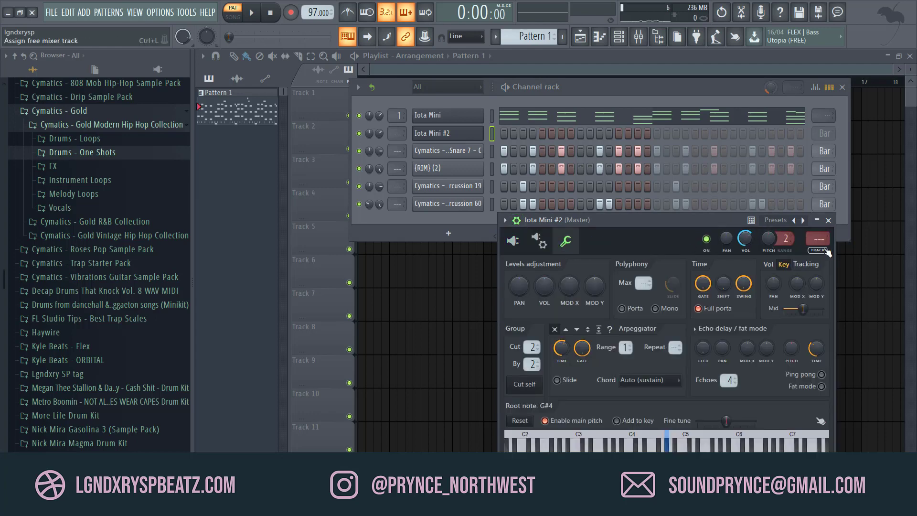
left_click(827, 252)
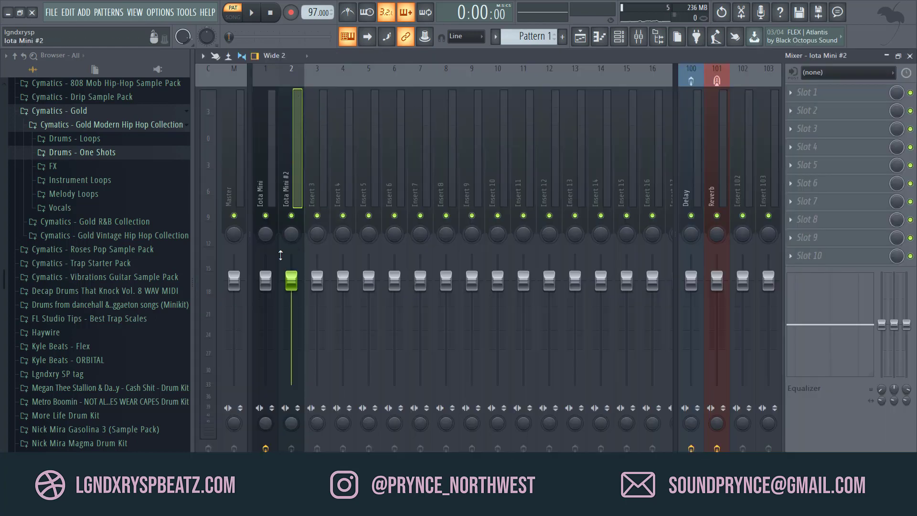
left_click(909, 57)
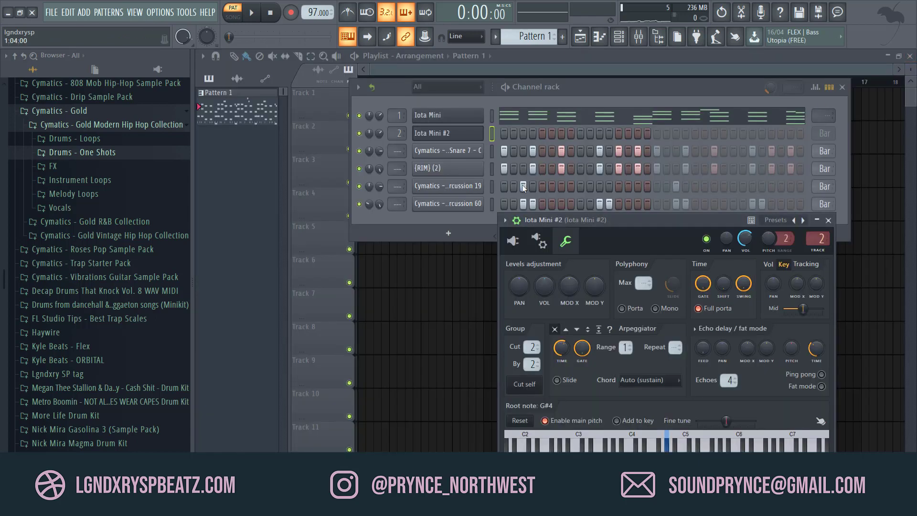
left_click(513, 241)
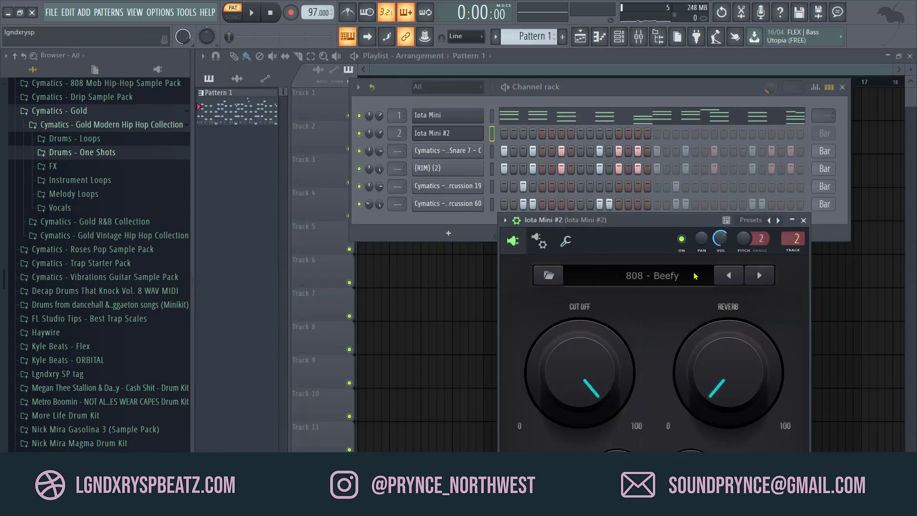
left_click(804, 221)
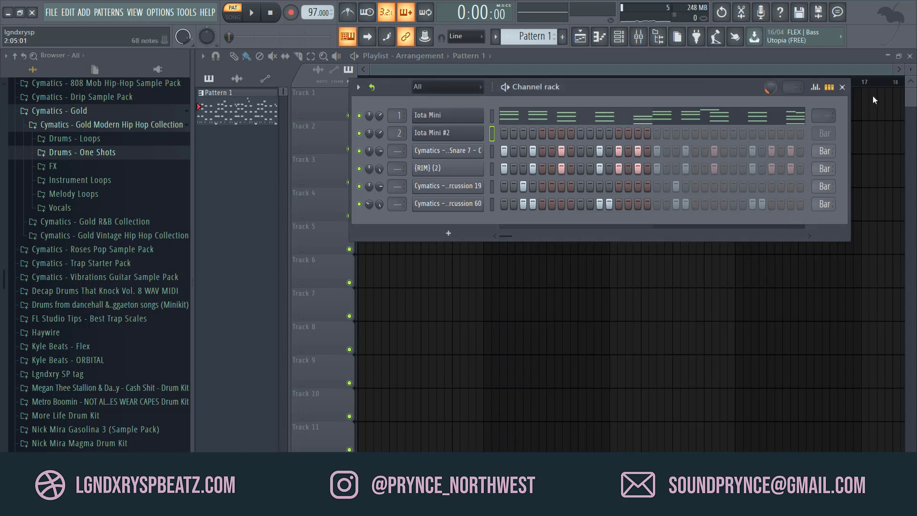
- Place an E5 note at the start of bar 1 in the Iota Mini #2 piano roll
left_click(829, 87)
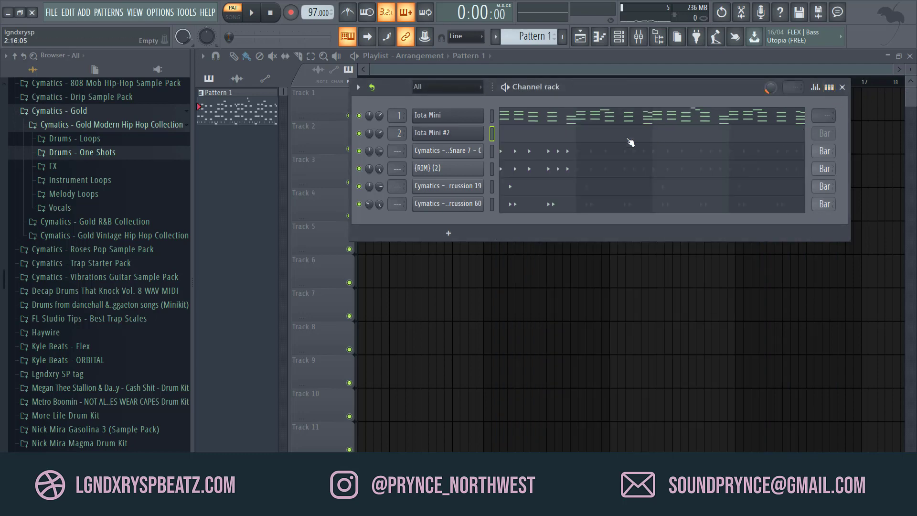
left_click(511, 139)
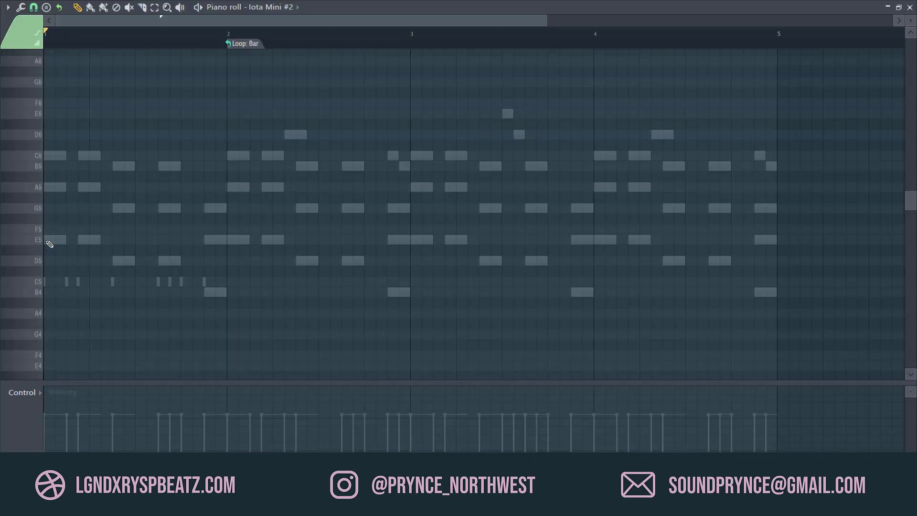
left_click(910, 7)
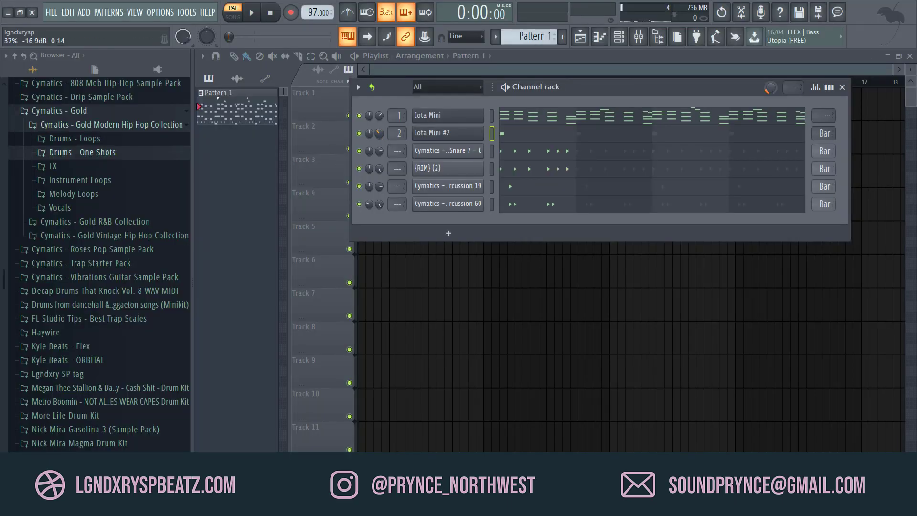
- Complete the two-bar 808 line with D5 mid bar 1, B4 starting bar 2, D5 mid bar 2, and G5 and E5 ending it
left_click(563, 142)
key("space")
left_click(140, 260)
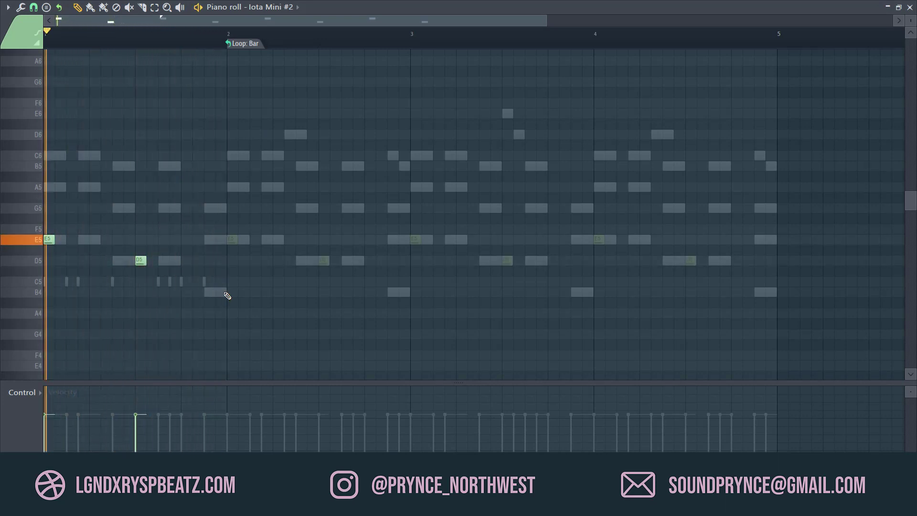
left_click(230, 292)
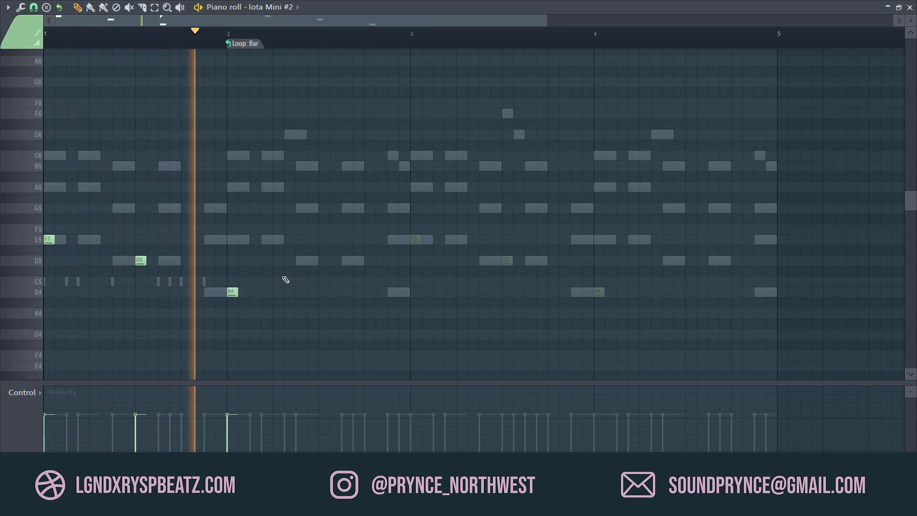
left_click(322, 261)
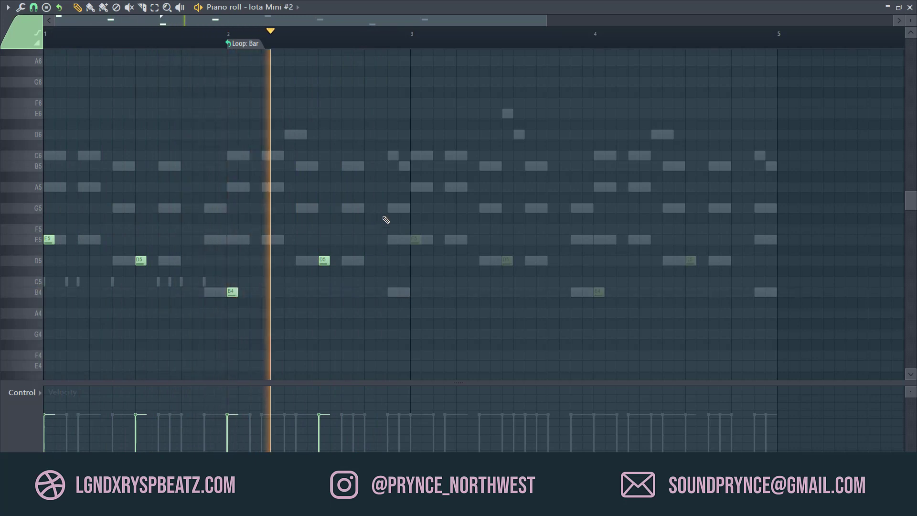
left_click(391, 208)
left_click(401, 239)
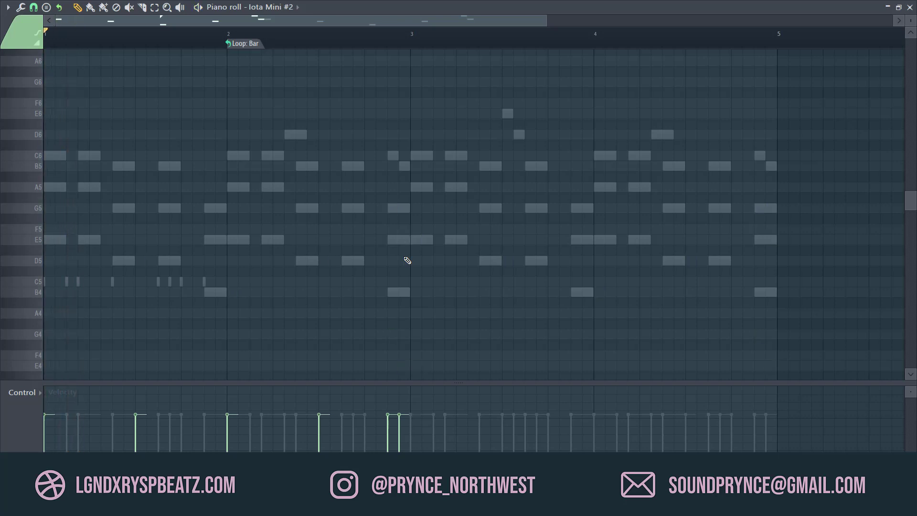
- Play the pattern and transpose all the Iota Mini #2 notes down three octaves so the line starts on E2
left_click(890, 10)
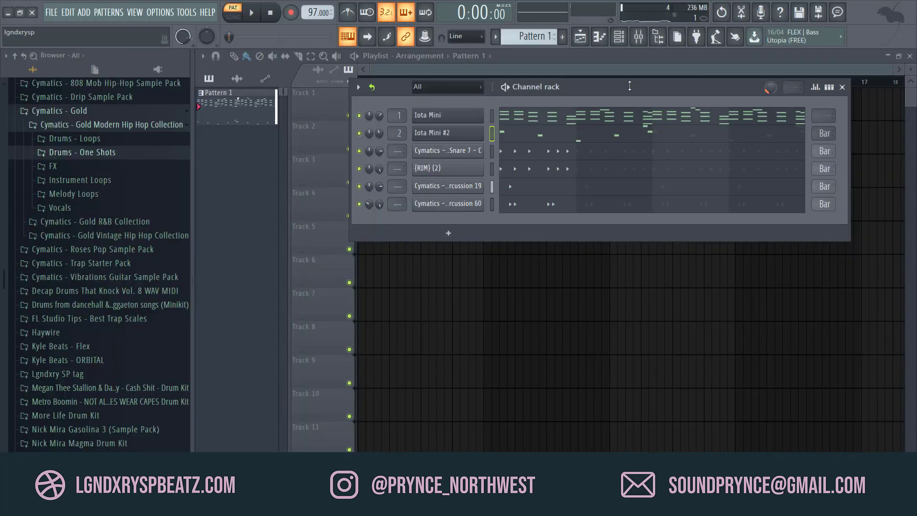
key("space")
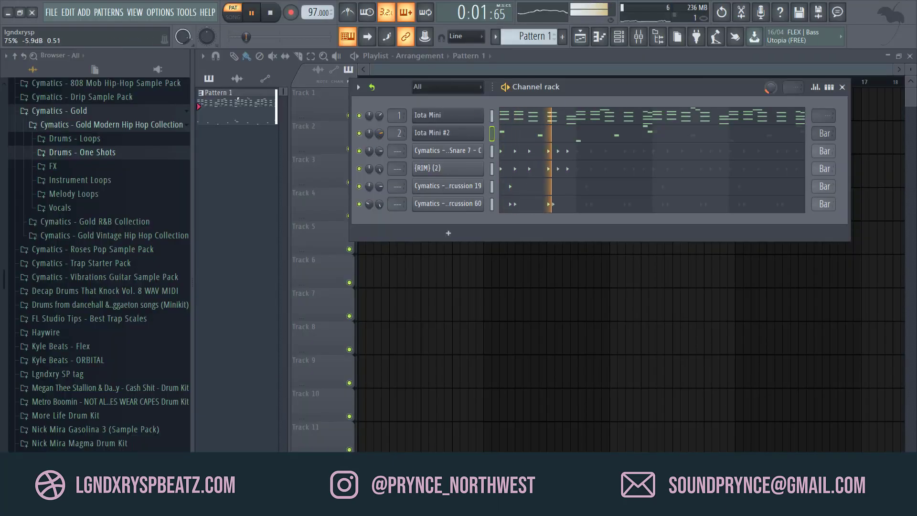
left_click(619, 132)
scroll(619, 130, "down", 8)
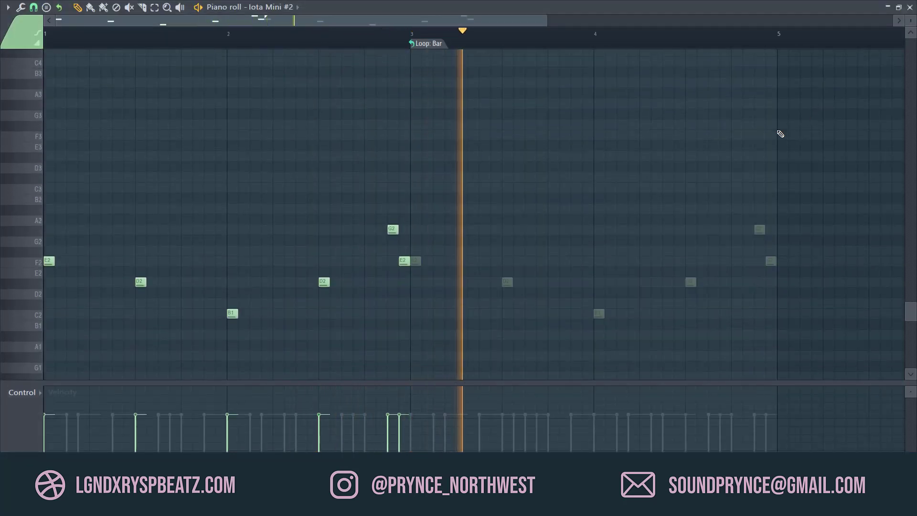
scroll(781, 134, "down", 3)
key("space")
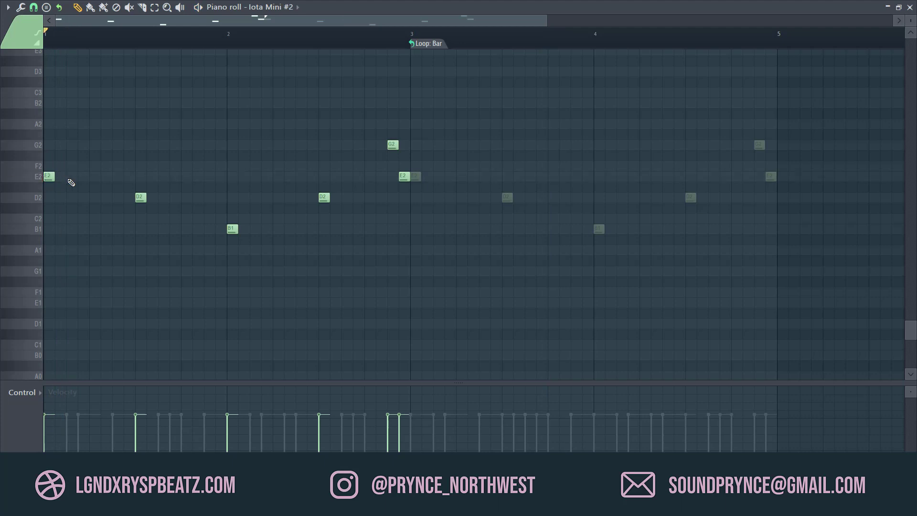
- Add an E2 on step 4 of bar 1 and a D2 on step 12 of bar 2, and duplicate the line into bars 3 and 4
left_click(72, 178)
key("space")
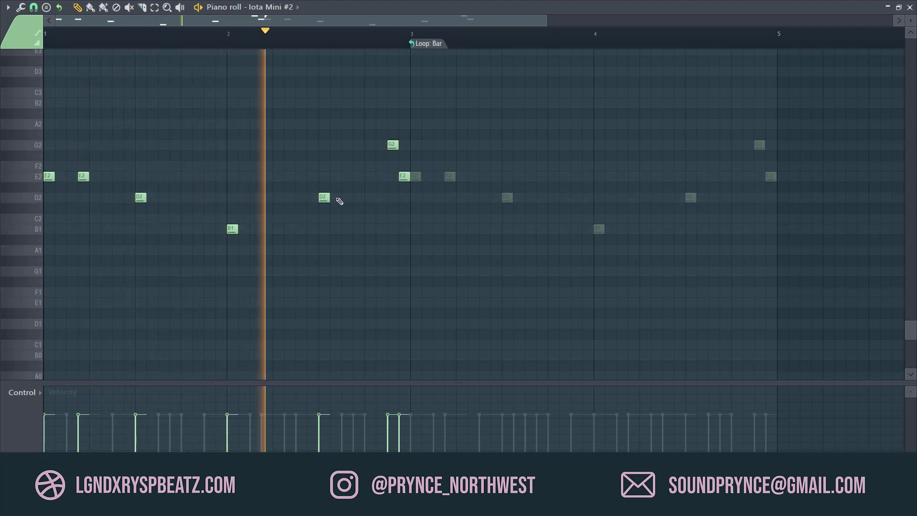
left_click(359, 198)
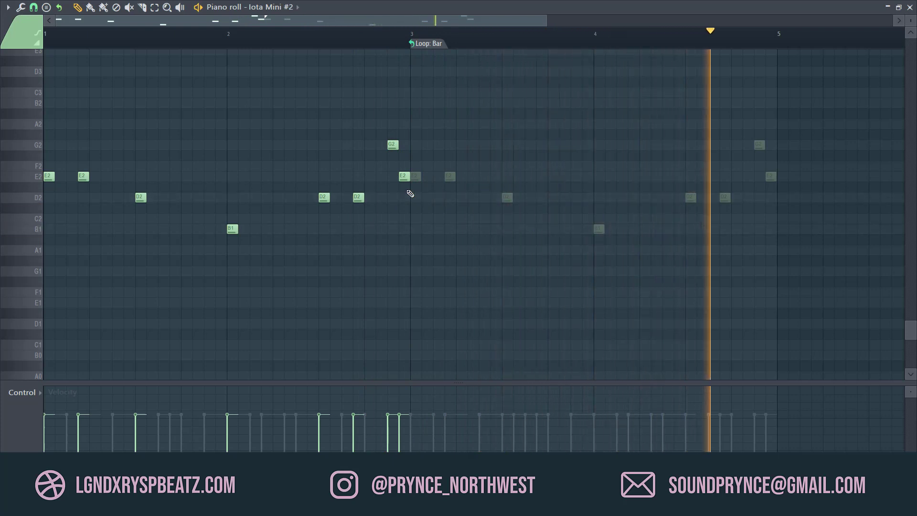
key("ctrl+b")
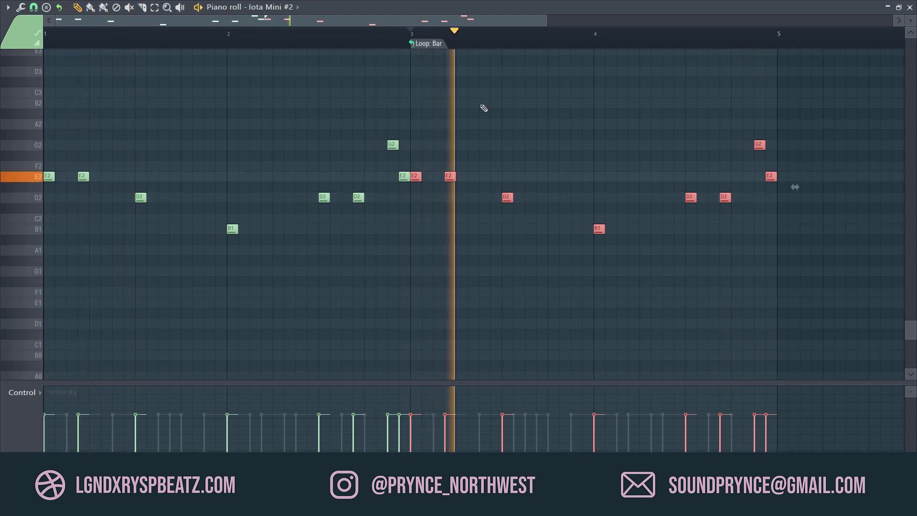
- Add A2 notes on step 7 of bars 3 and 4, and raise the last note of bar 4 to A2
left_click(482, 124)
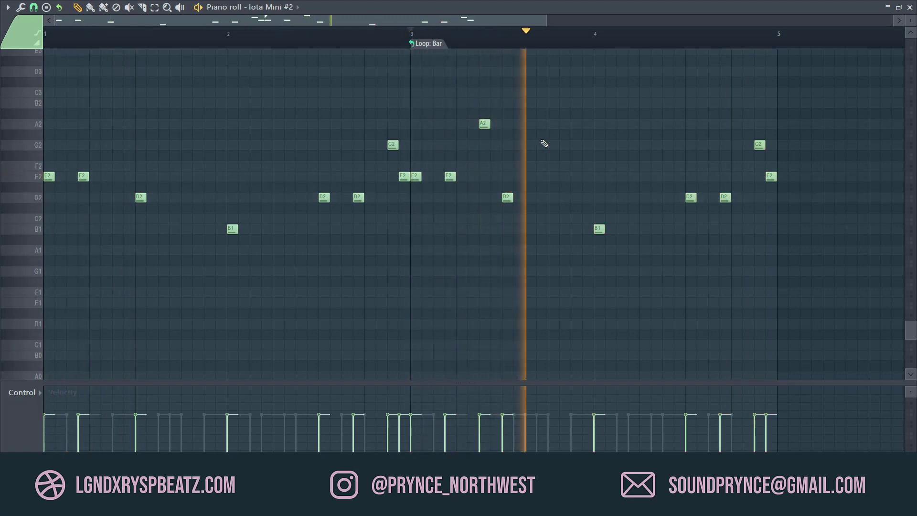
left_click(667, 125)
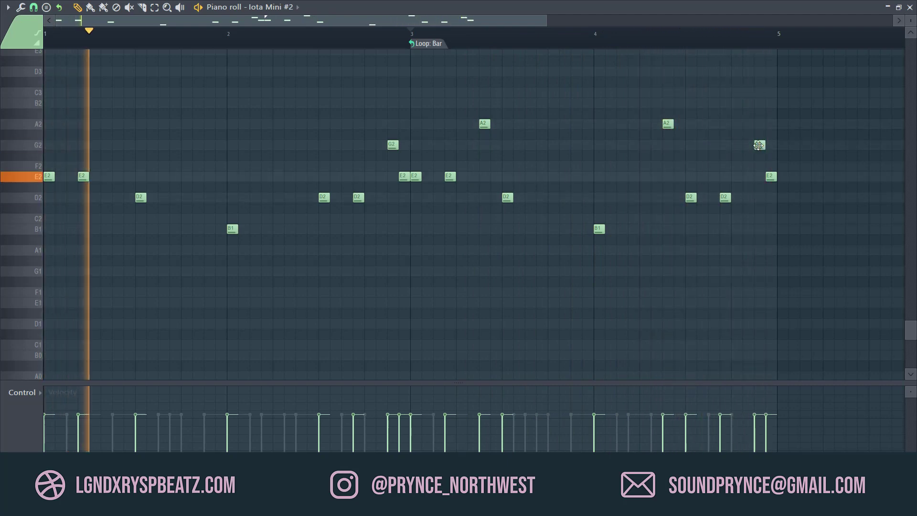
left_click_drag(769, 176, 770, 125)
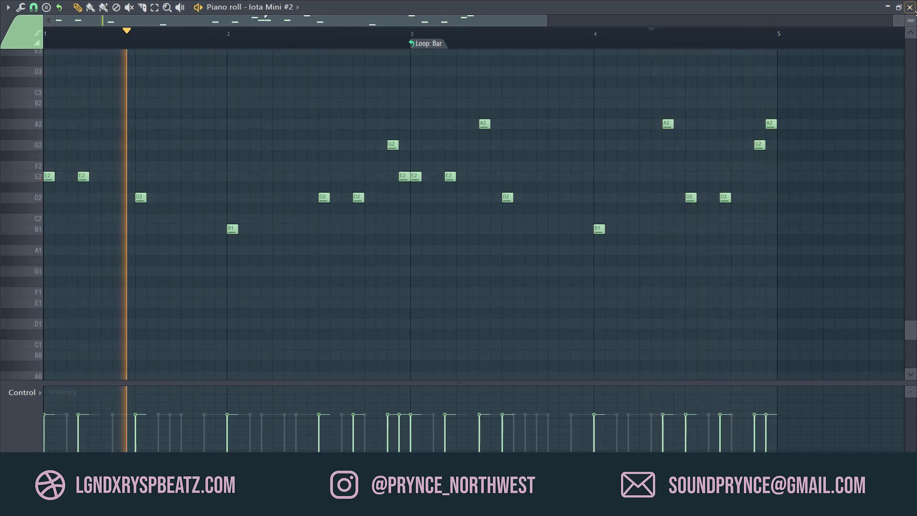
- Audition the 808 presets of Iota Mini #2 against the pattern and settle on 808 - Beefy
left_click(910, 7)
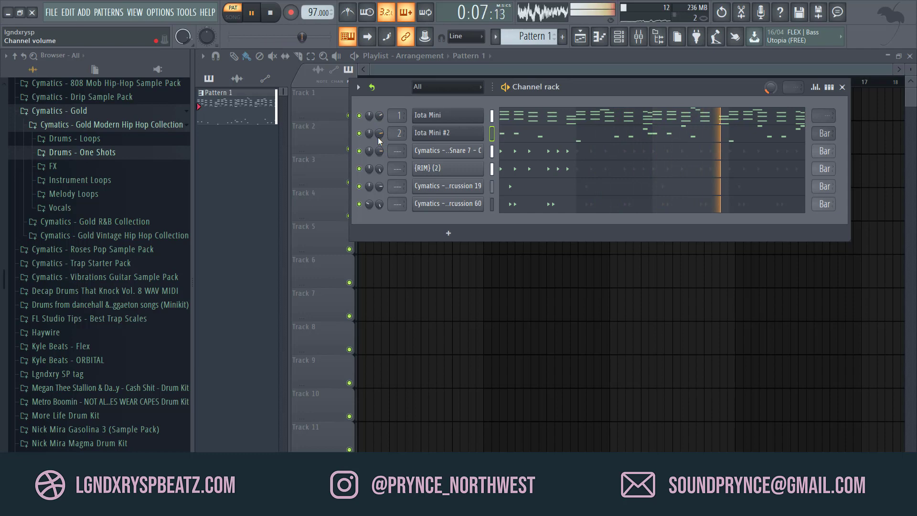
key("ctrl+space")
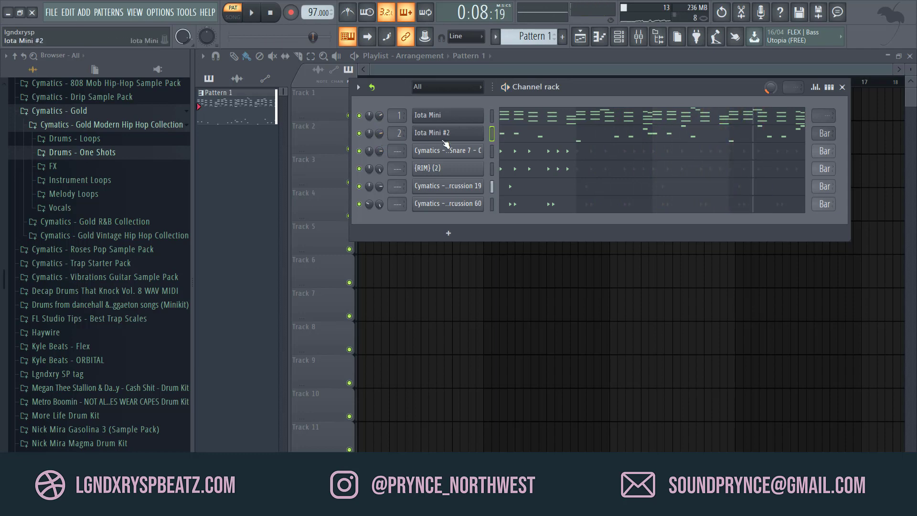
left_click(439, 134)
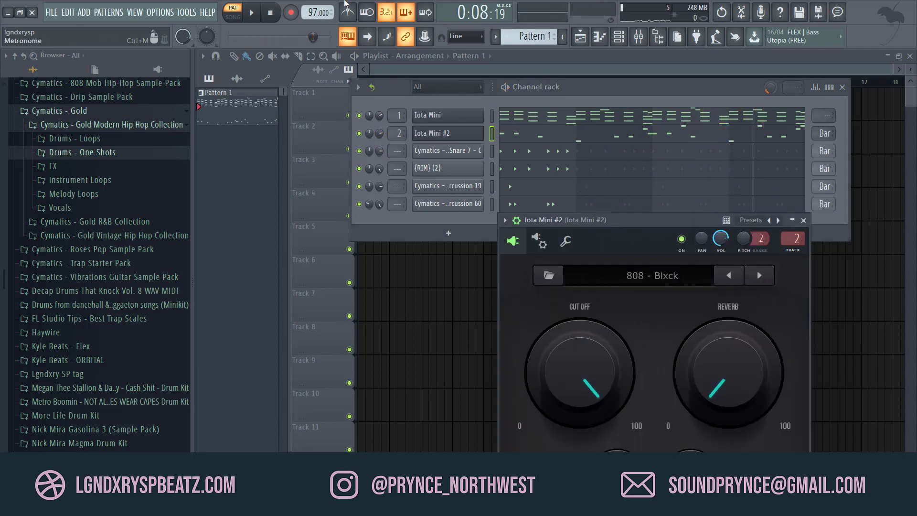
key("space")
key("space")
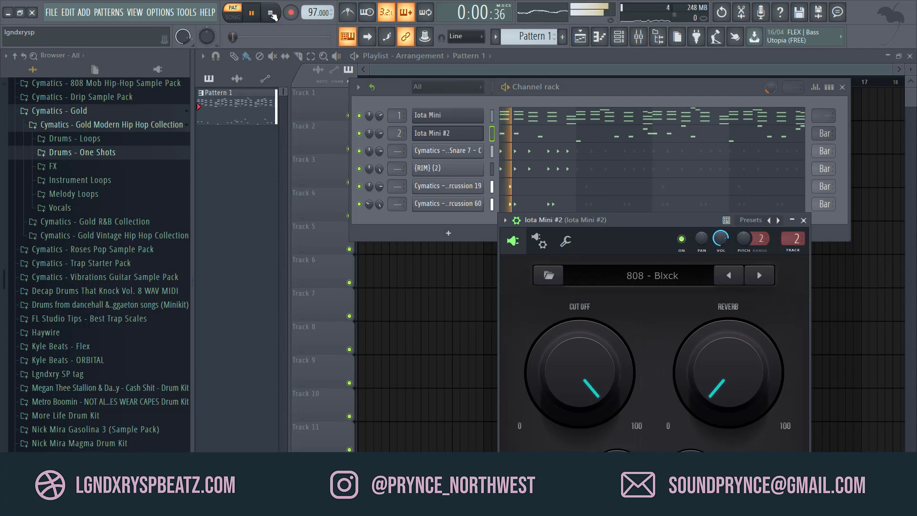
key("space")
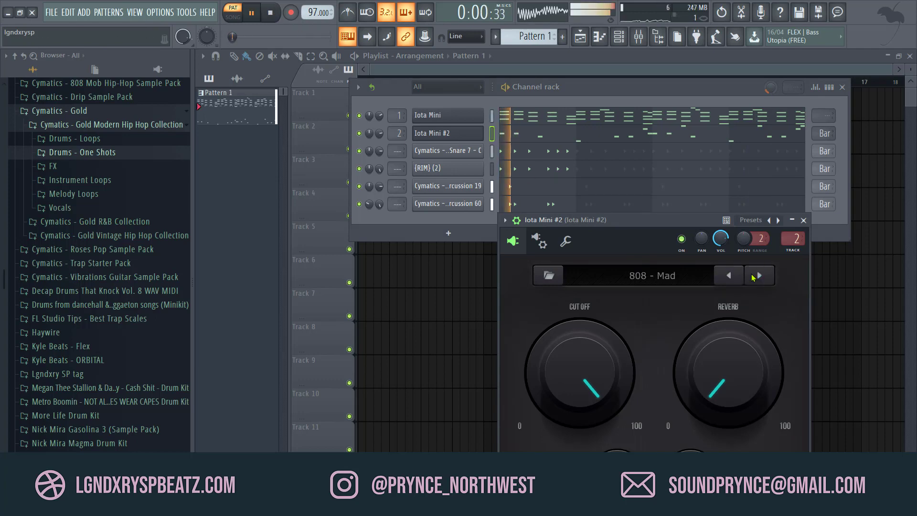
left_click(758, 275)
key("space")
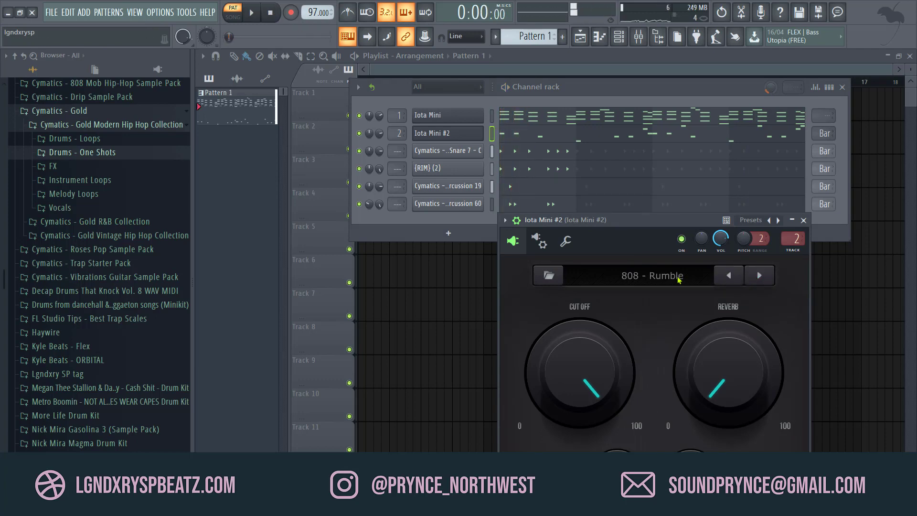
left_click(674, 278)
left_click(535, 20)
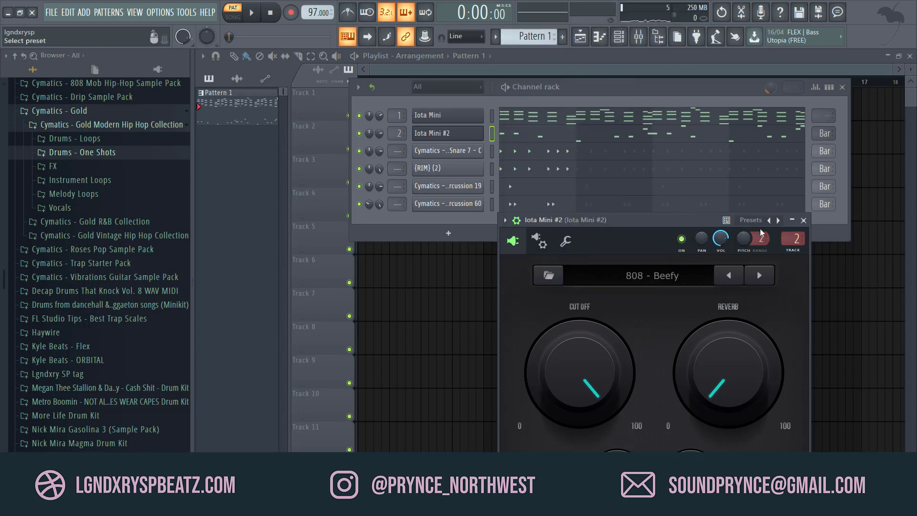
left_click(804, 220)
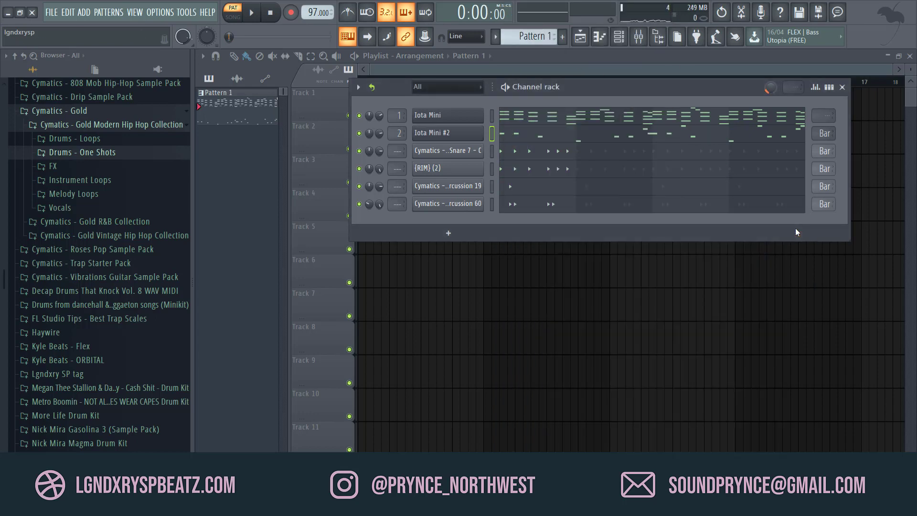
- Add a third Iota Mini instrument channel and make it cut itself with cut group 3 by 3
left_click(445, 236)
left_click(445, 51)
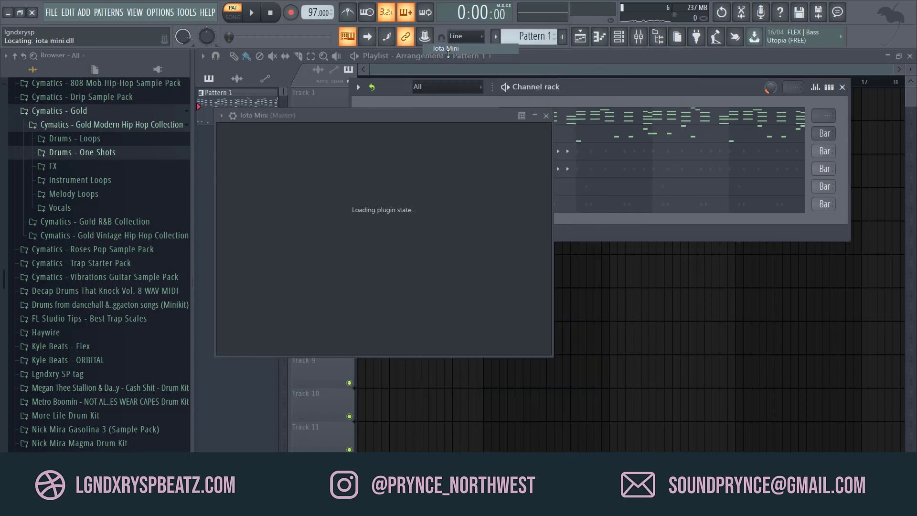
left_click(233, 115)
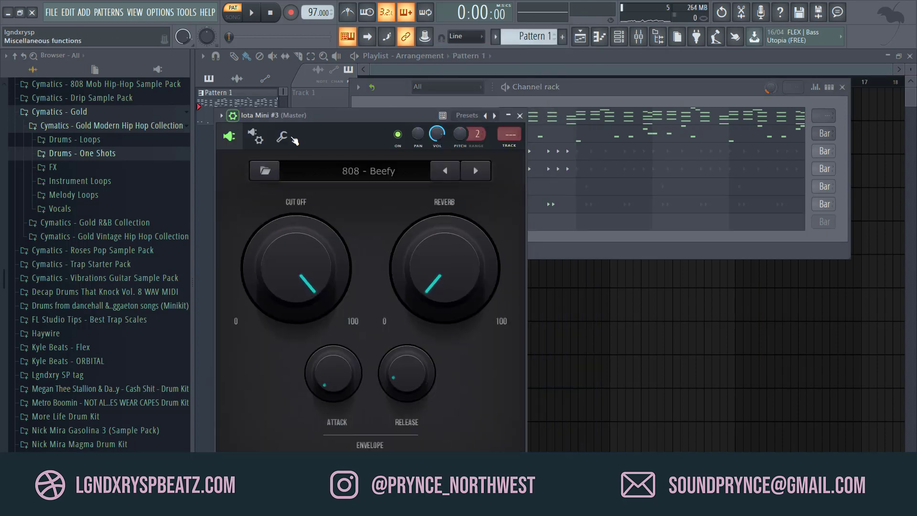
left_click(285, 137)
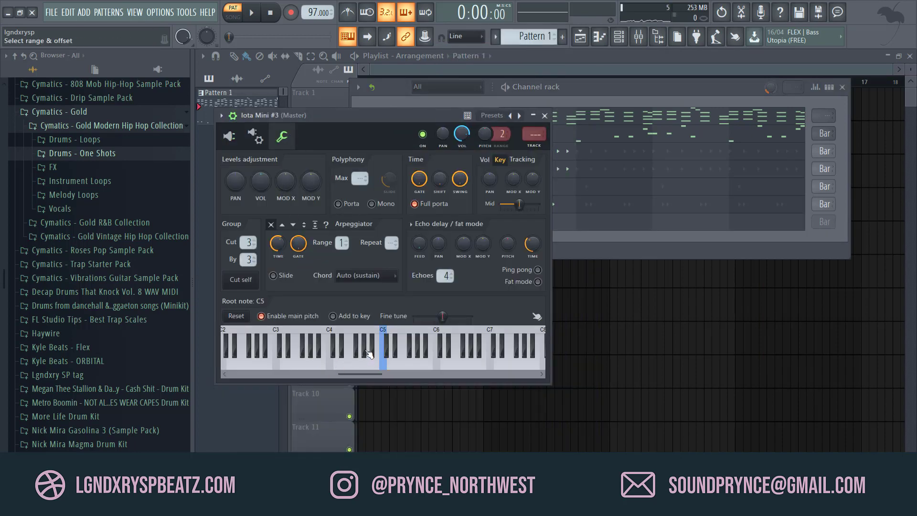
left_click(544, 115)
left_click(460, 225)
left_click(230, 136)
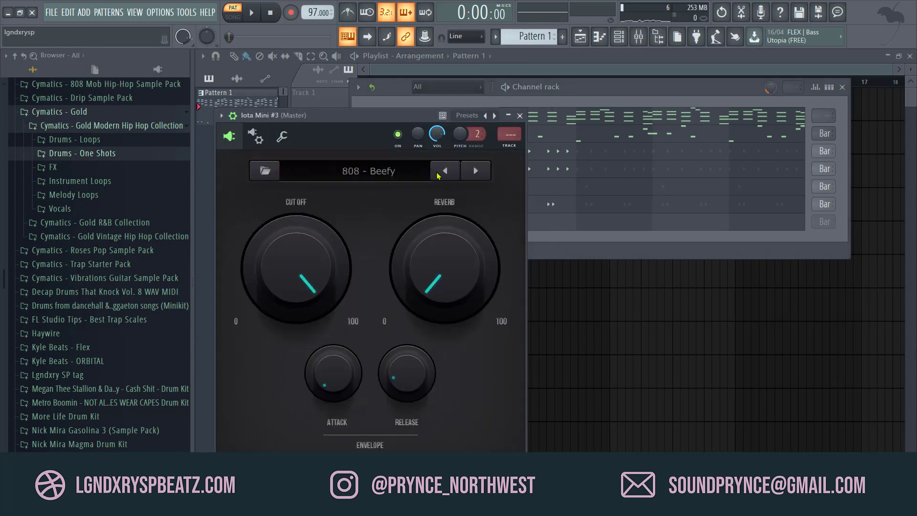
- Load the Guitar - Comedy Club instrument in Iota Mini #3, try a note and close the plugin window
left_click(366, 174)
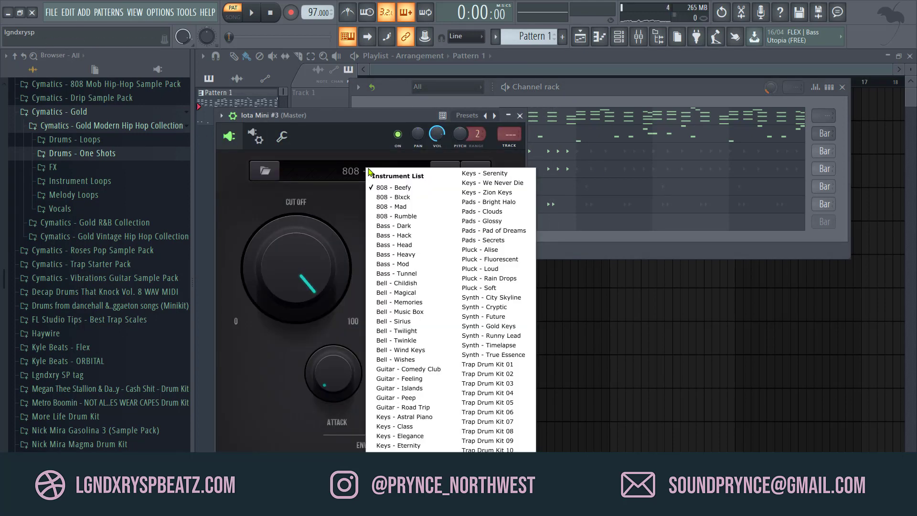
left_click(427, 376)
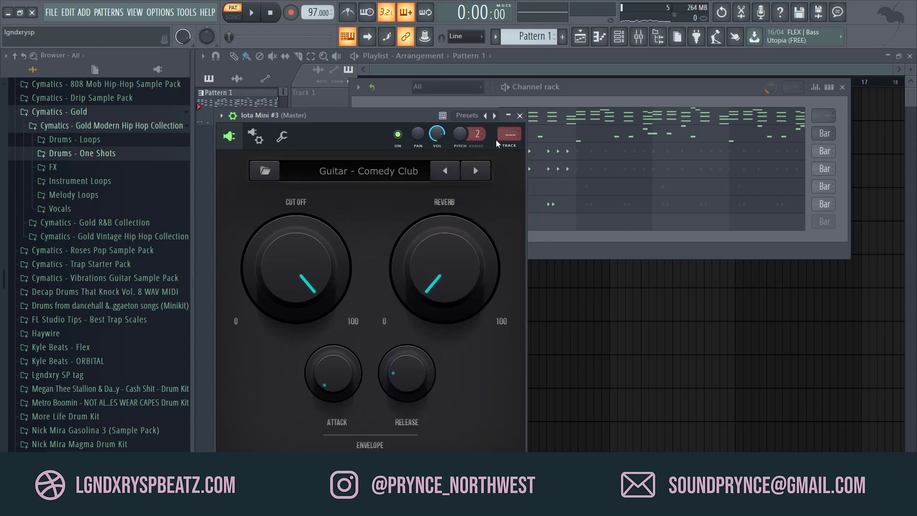
key("e")
left_click(519, 115)
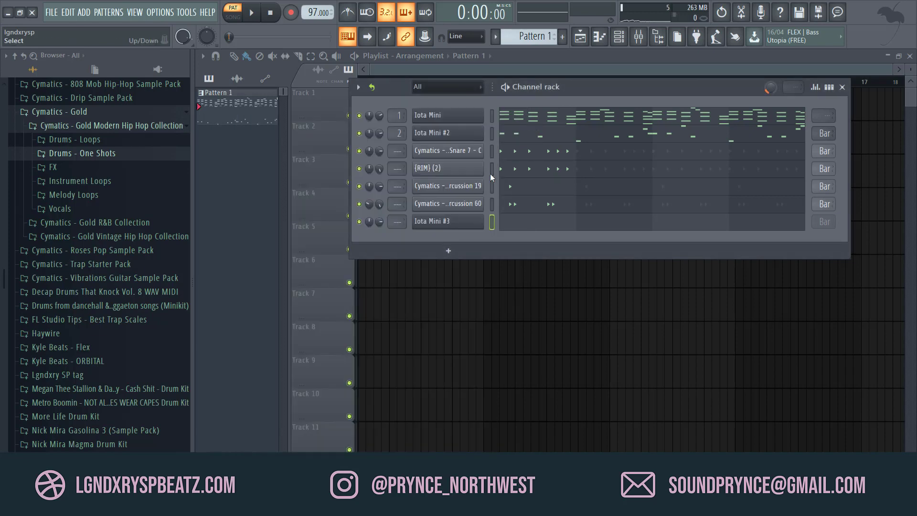
- Open the piano roll of Iota Mini #3 at the octave of the chord notes
left_click(511, 226)
scroll(101, 127, "up", 3)
scroll(113, 125, "up", 8)
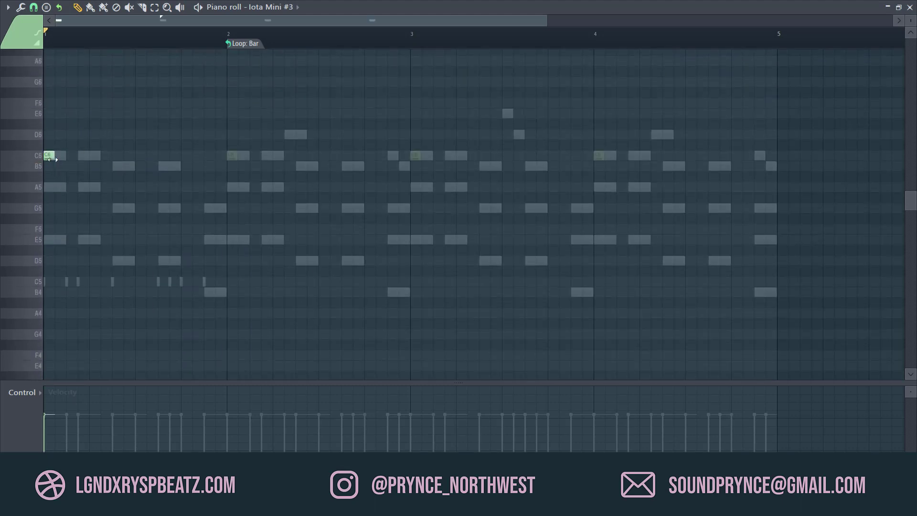
left_click_drag(52, 160, 74, 162)
key("space")
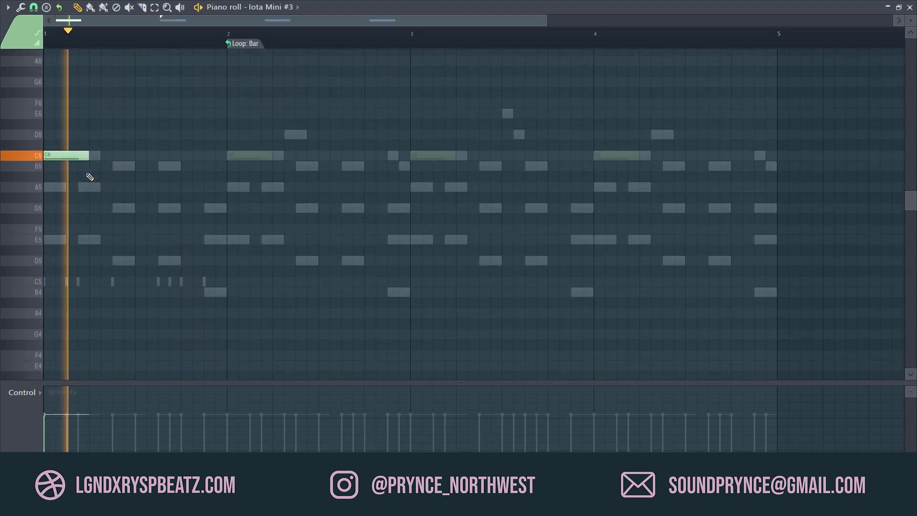
left_click(136, 208)
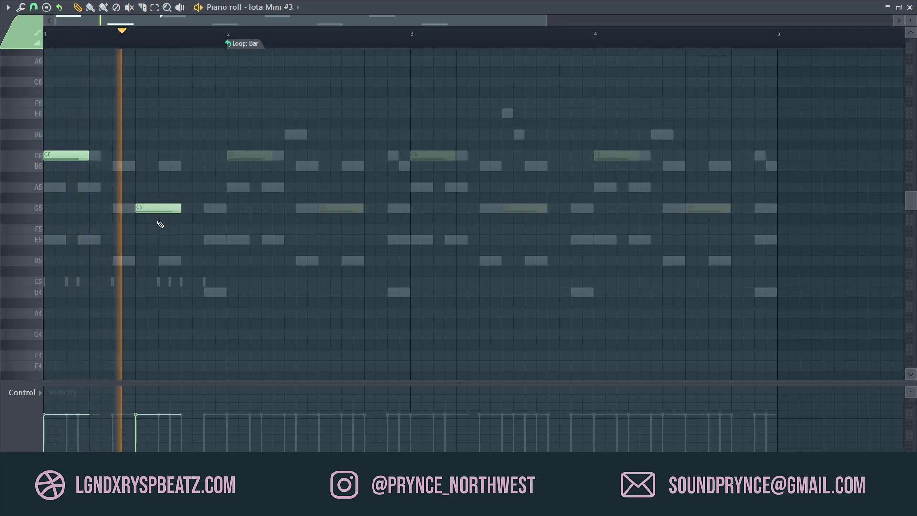
key("space")
left_click_drag(147, 209, 145, 187)
key("space")
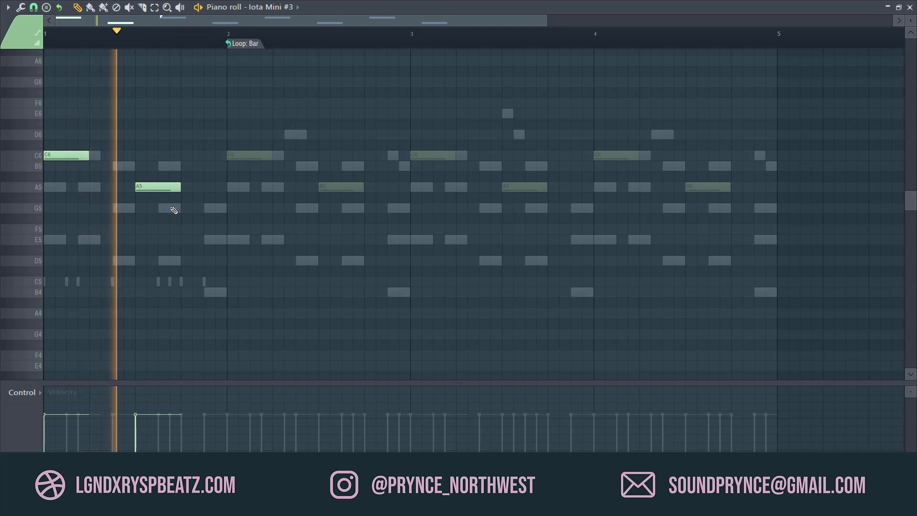
key("space")
key("Delete")
left_click(81, 187)
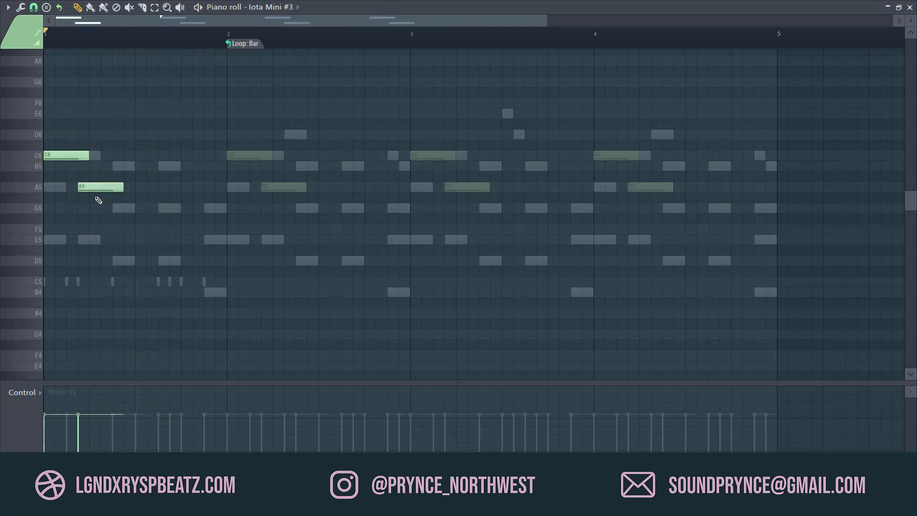
key("space")
key("space")
right_click(79, 155)
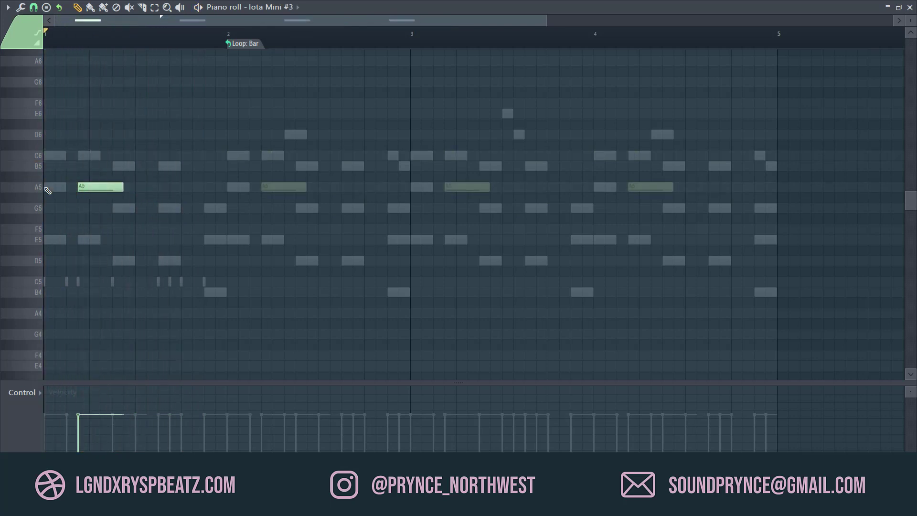
- Place one-step notes in bar 1: A5 on step 1, C6 on step 2, G5 on step 5 and A5 on step 7
left_click(46, 188)
left_click_drag(107, 187, 48, 191)
left_click(60, 156)
key("space")
key("space")
left_click(93, 208)
left_click(117, 187)
key("space")
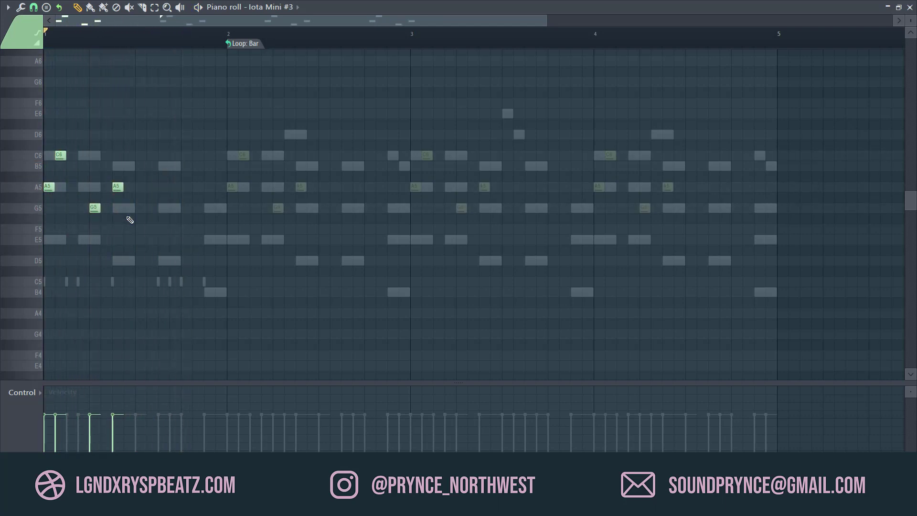
key("space")
- Complete bar 1 of the guitar melody with G5 on step 11, E5 on step 13 and G5 on step 15
left_click(164, 208)
left_click(184, 239)
key("space")
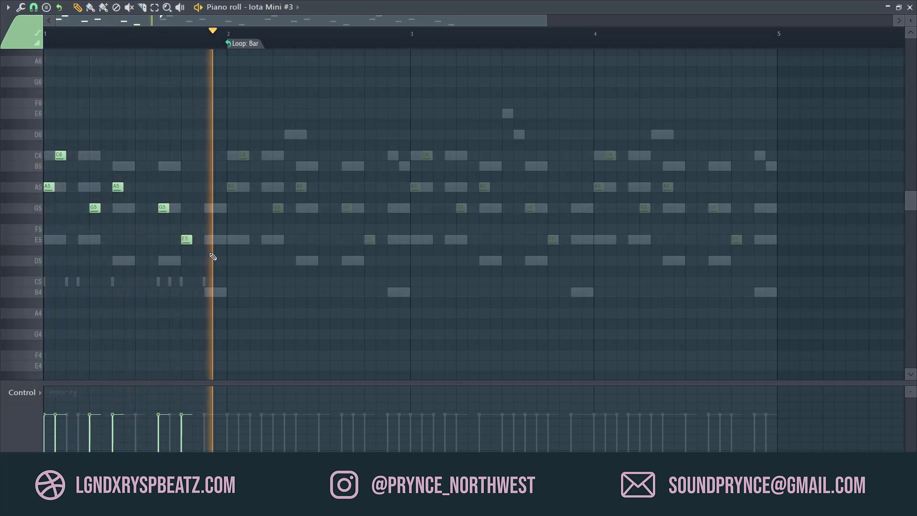
left_click(206, 210)
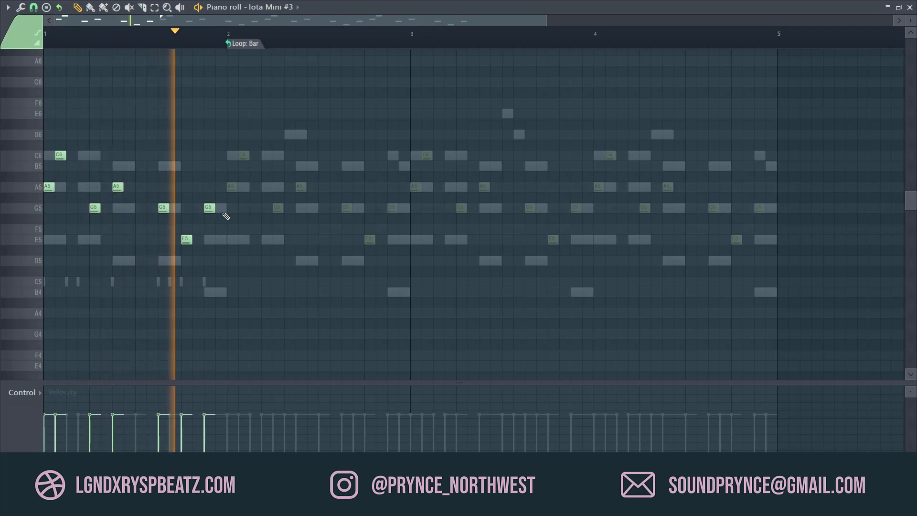
key("space")
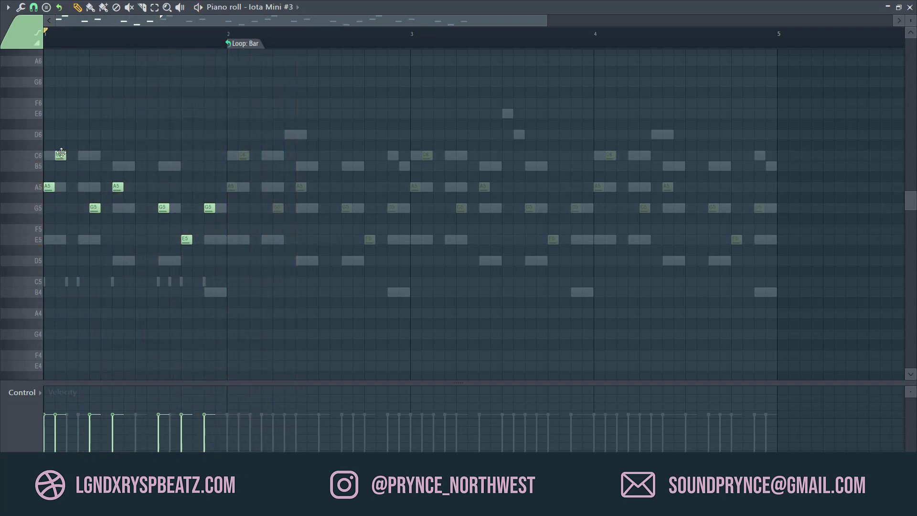
- Move the C6 to step 4, the first G5 to E5 on step 6, and the second A5 to step 8
left_click_drag(59, 155, 82, 155)
key("space")
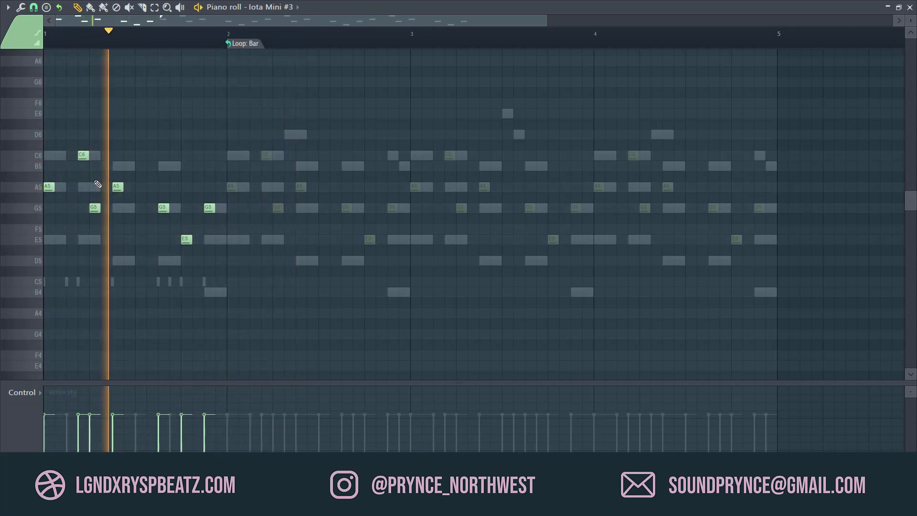
key("space")
left_click_drag(113, 189, 107, 239)
key("space")
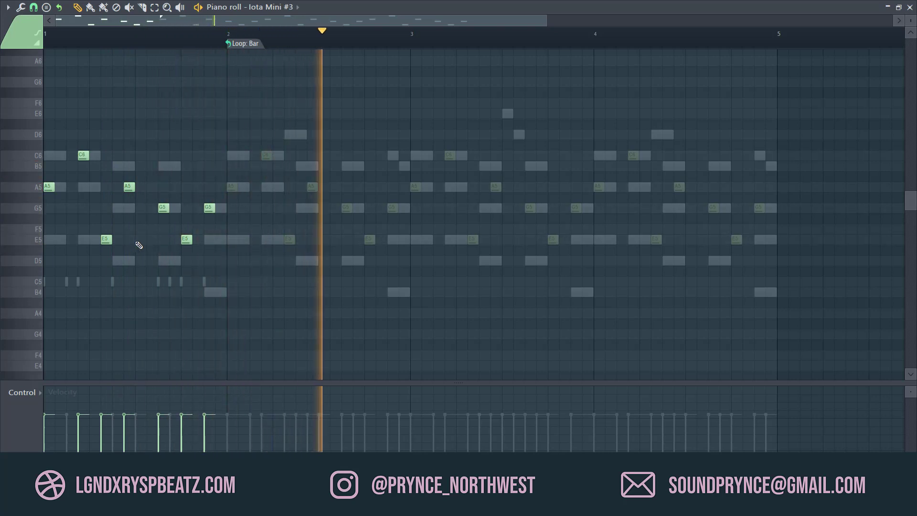
key("space")
- Duplicate the bar 1 guitar melody and align the copy with the start of bar 2
key("ctrl+b")
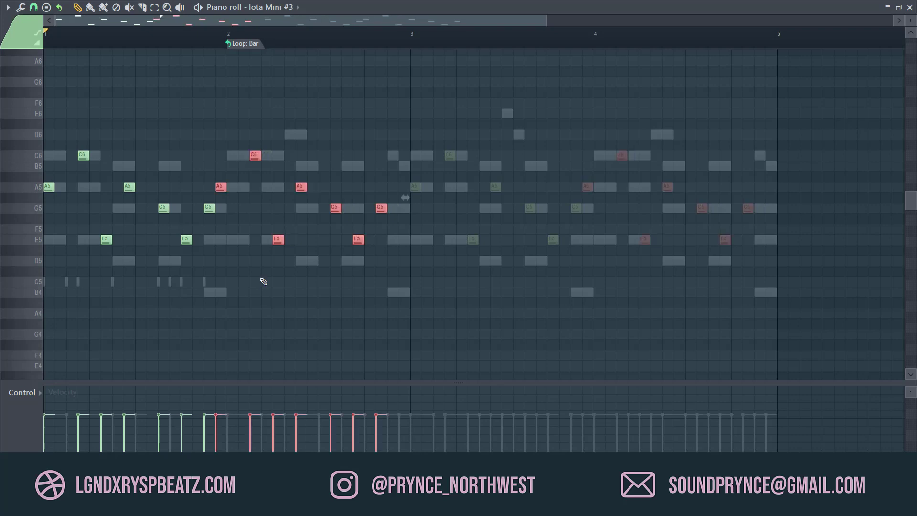
left_click_drag(220, 187, 232, 189)
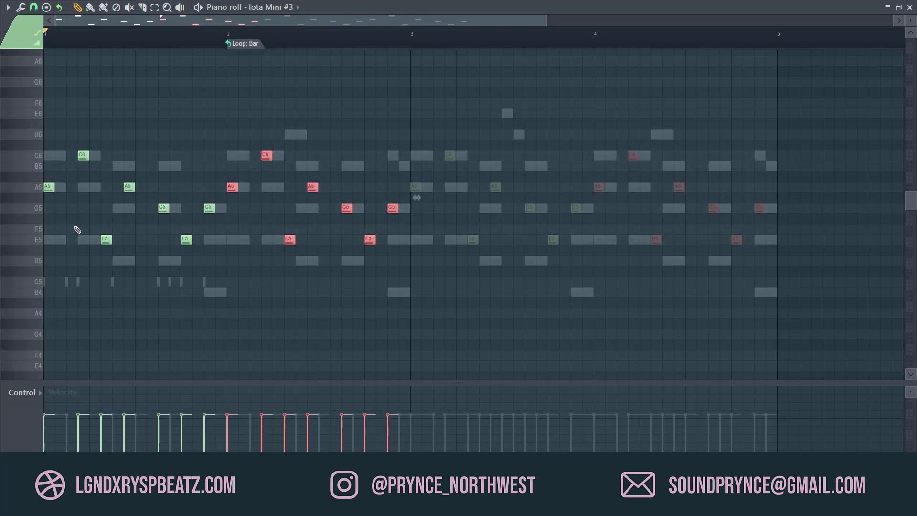
- Lower bar 1's first note to G5, its step 6 note to D5, and bar 2's C6 to G5
left_click_drag(48, 188, 49, 209)
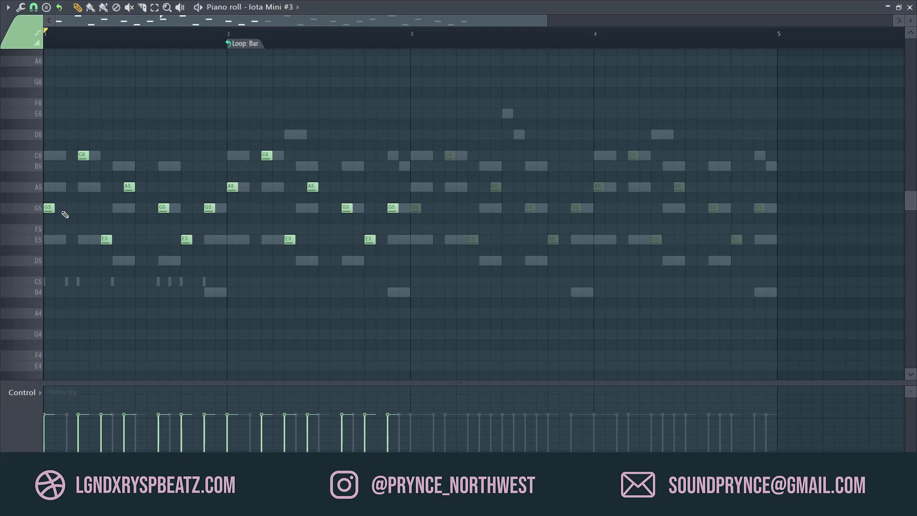
key("space")
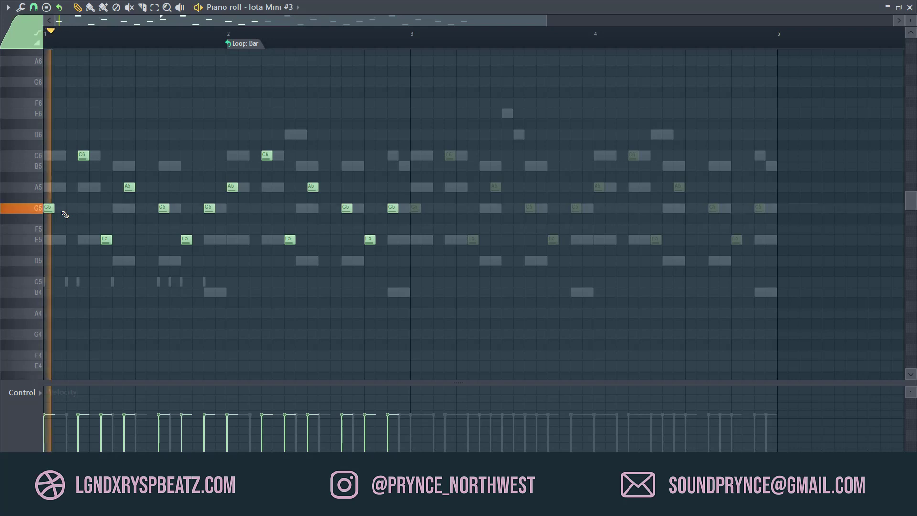
key("space")
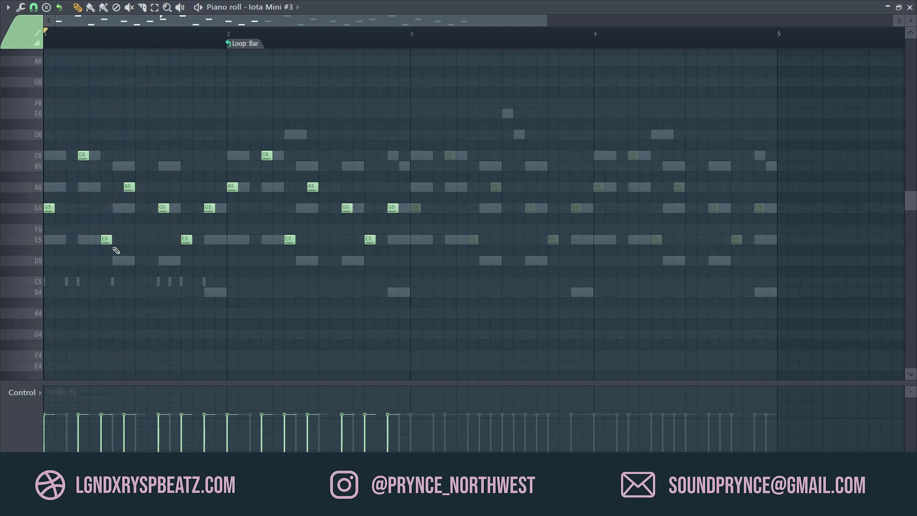
left_click_drag(106, 248, 105, 269)
key("space")
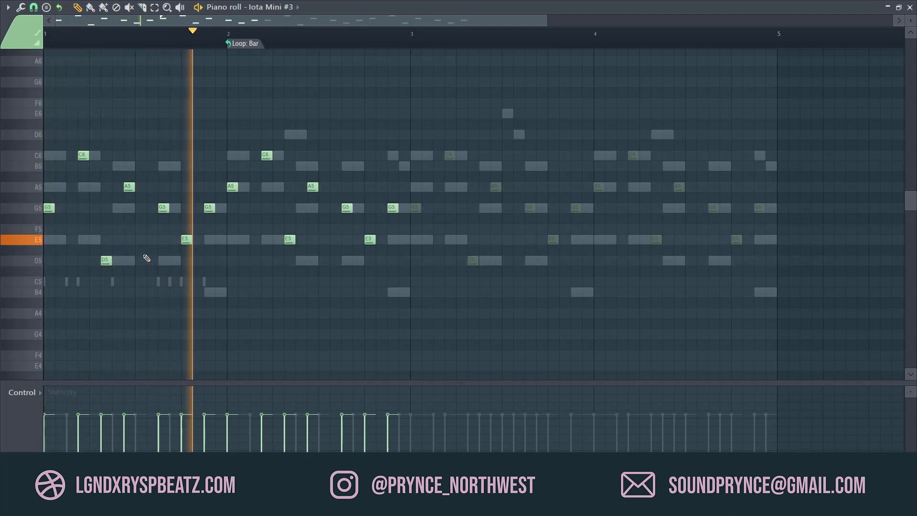
left_click_drag(265, 156, 258, 204)
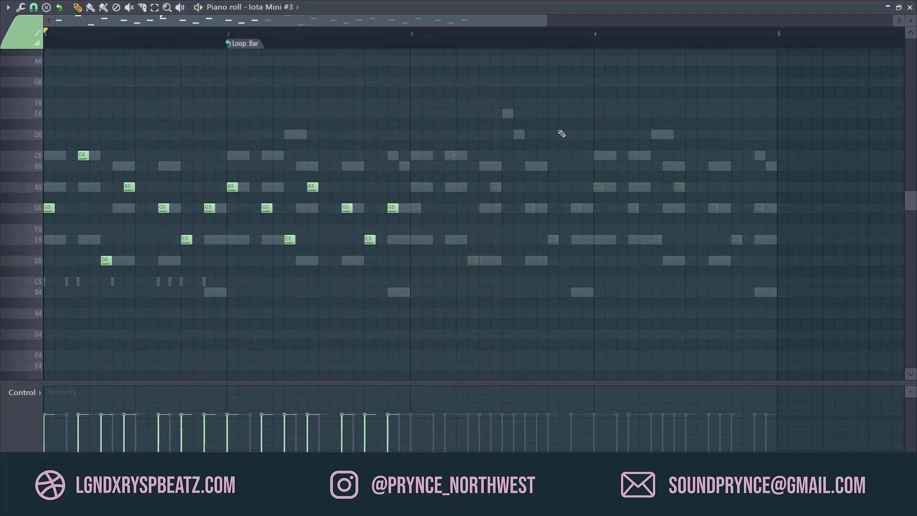
- Duplicate the two-bar guitar melody into bars 3 and 4, adding E6 on bar 3 step 9 and aligning the copy's first G5 to step 1
key("ctrl+b")
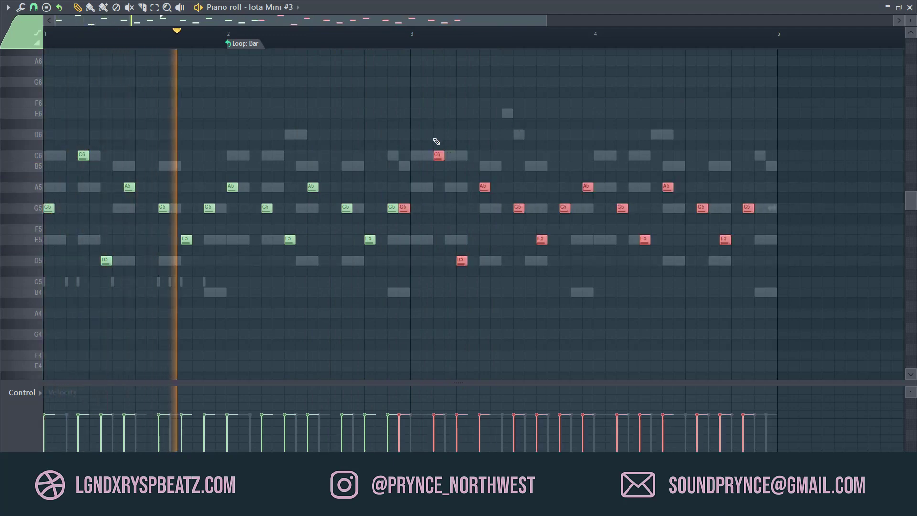
left_click(505, 115)
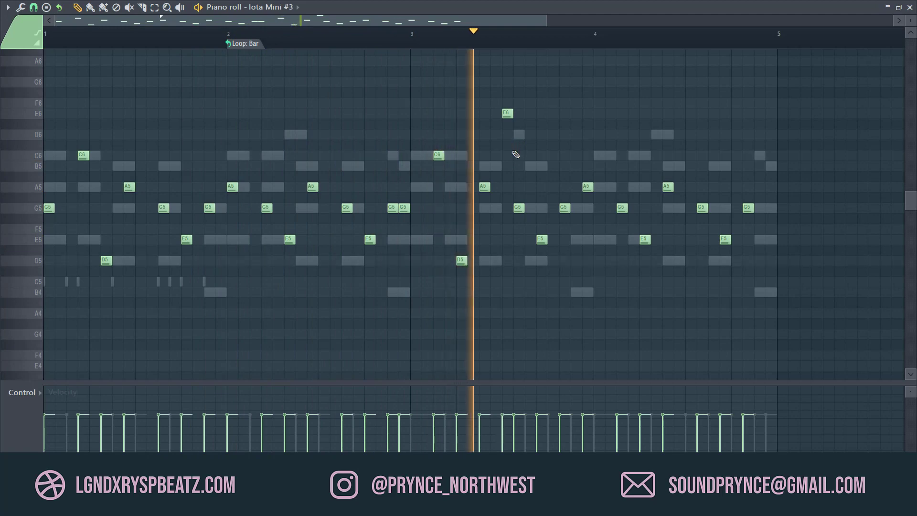
left_click_drag(410, 208, 421, 208)
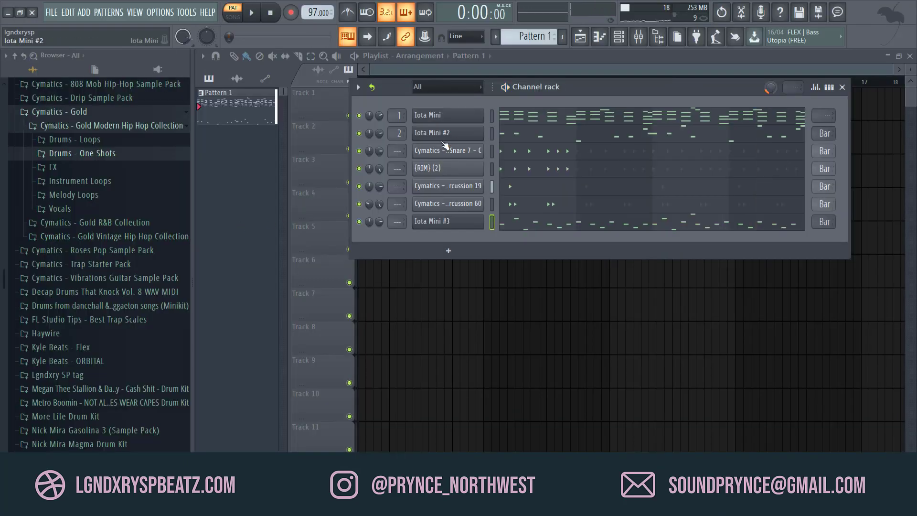
- Audition the guitar presets on Iota Mini #3 against the beat and load the Pluck - Alise preset
left_click(446, 224)
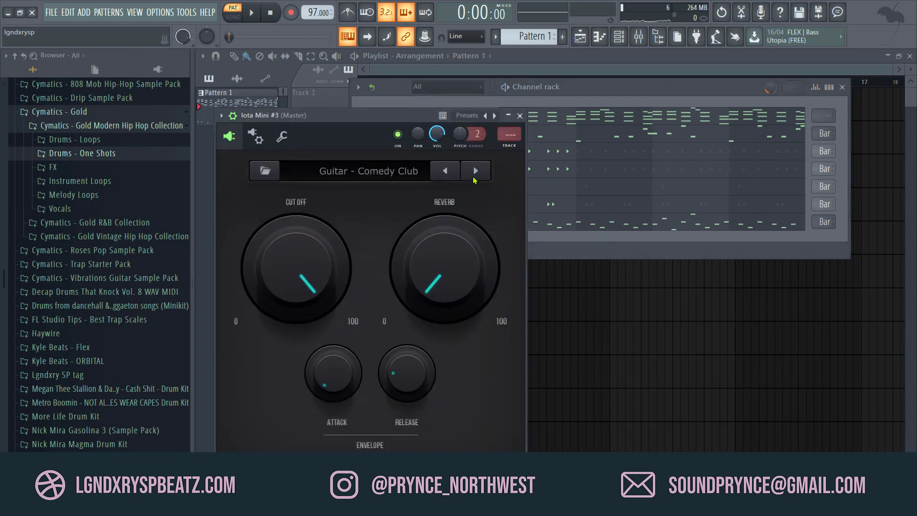
key("space")
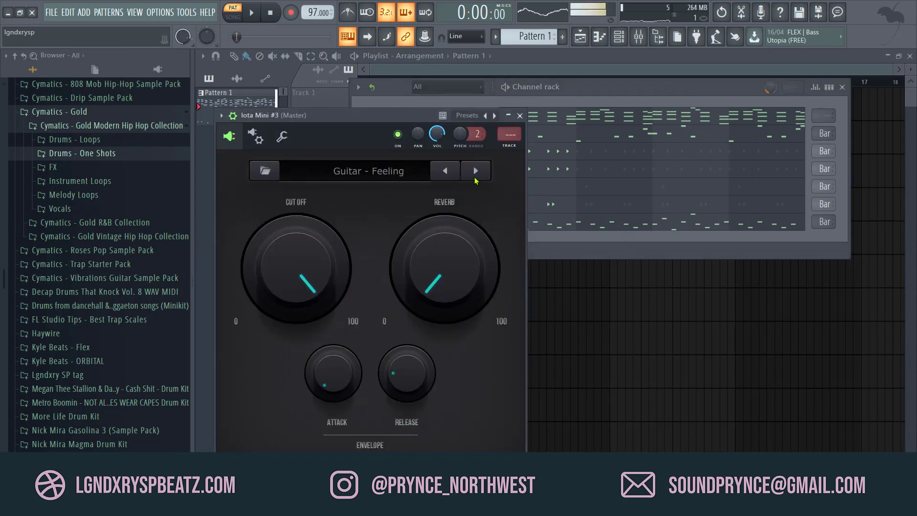
key("space")
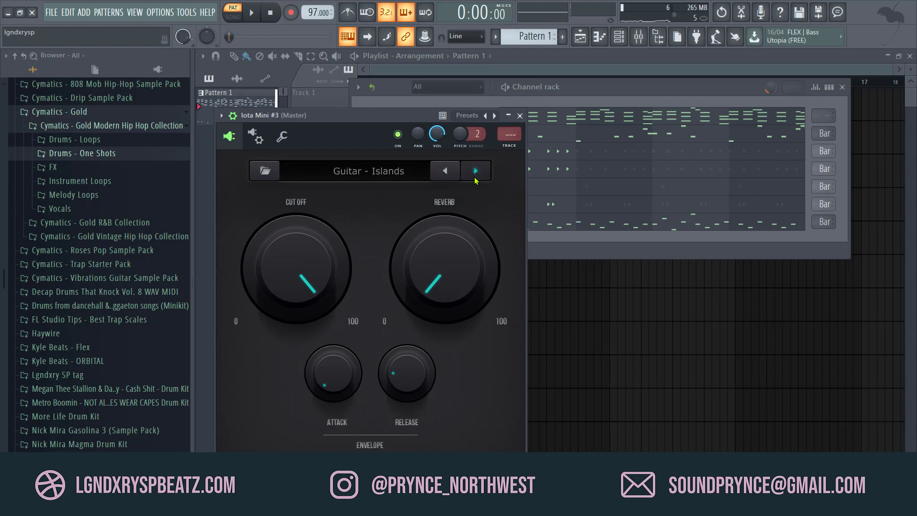
key("space")
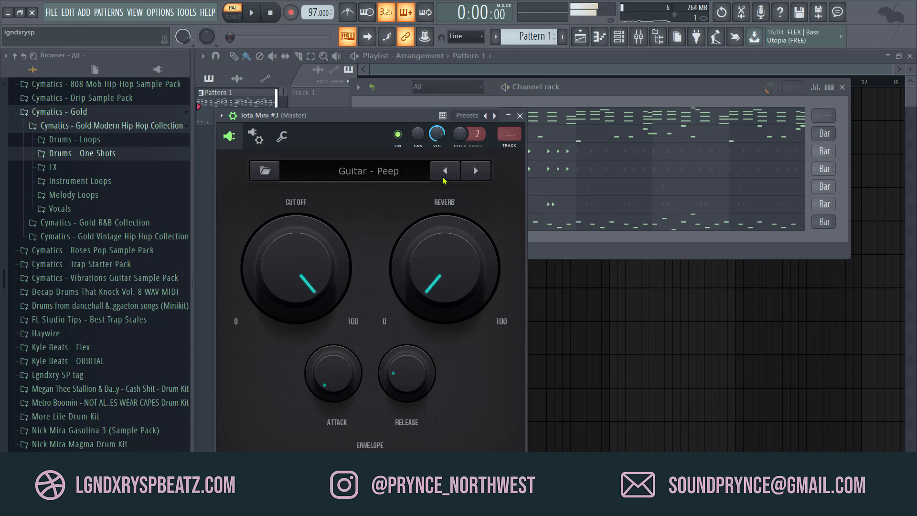
left_click(367, 171)
left_click(480, 234)
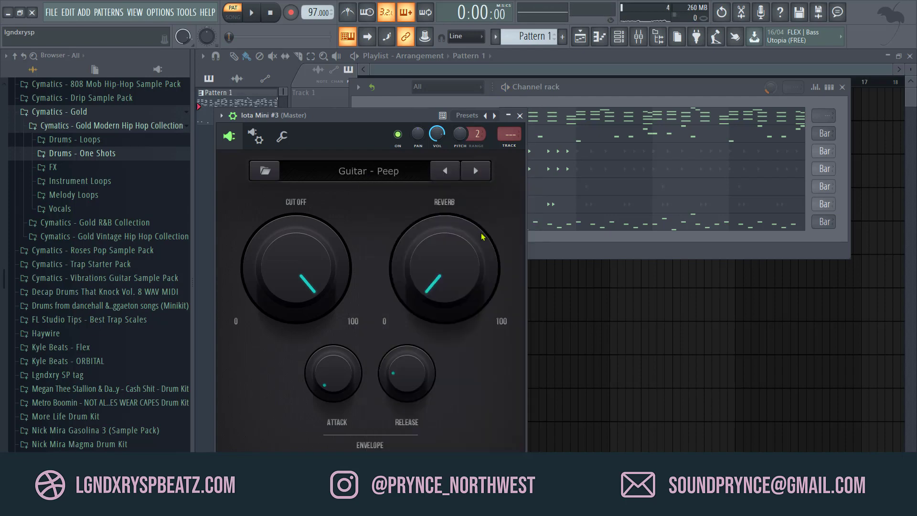
key("space")
left_click(480, 178)
left_click(480, 179)
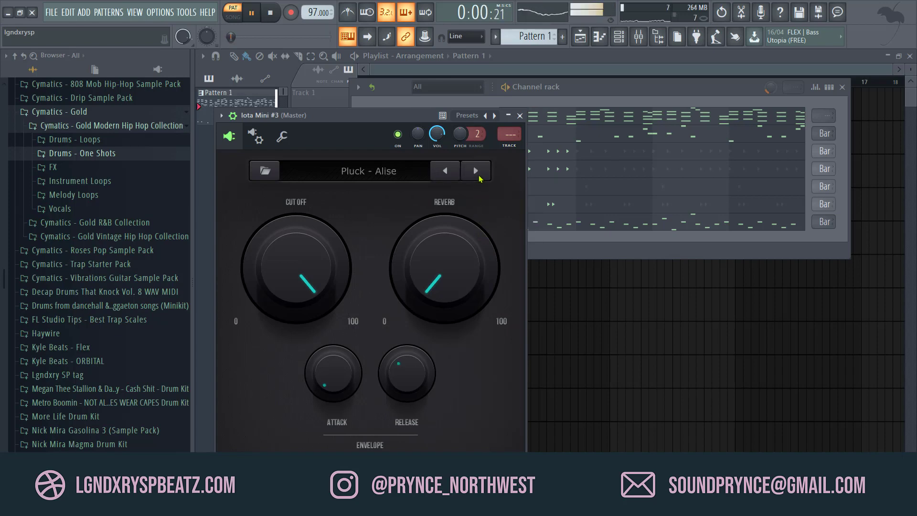
left_click(519, 116)
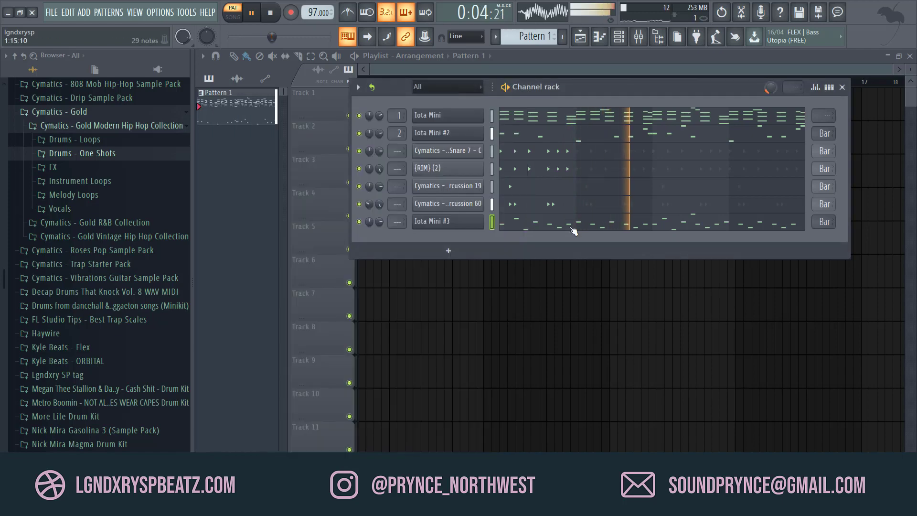
- In the Iota Mini #3 melody, delete the G5 at the start of bar 3 and move the E6 to step 10
left_click(573, 231)
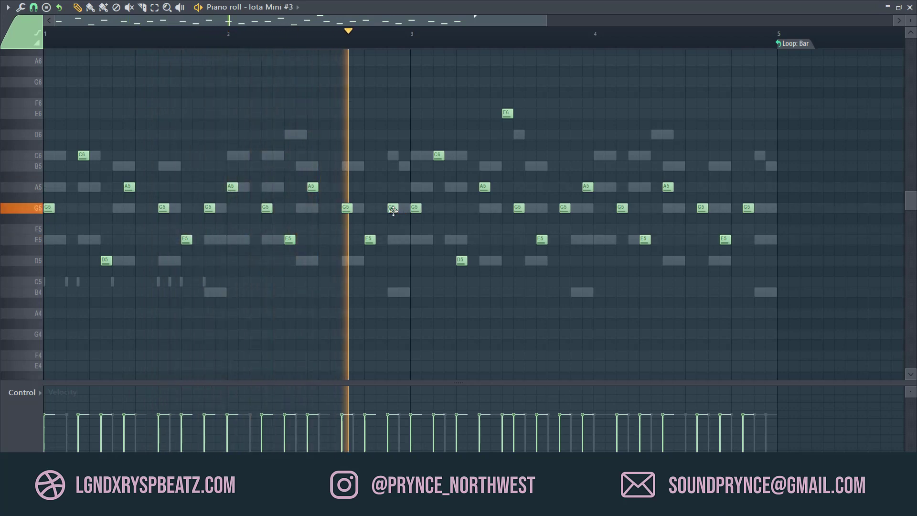
right_click(416, 209)
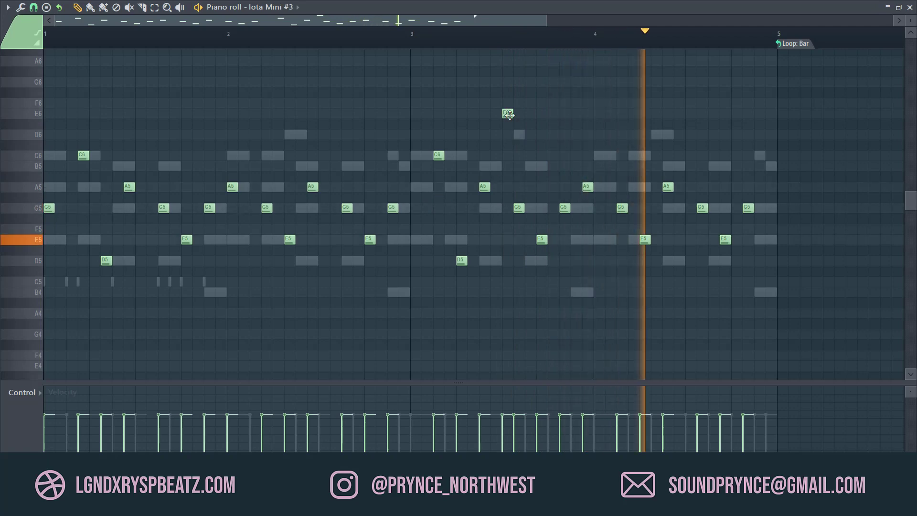
left_click_drag(507, 110, 518, 111)
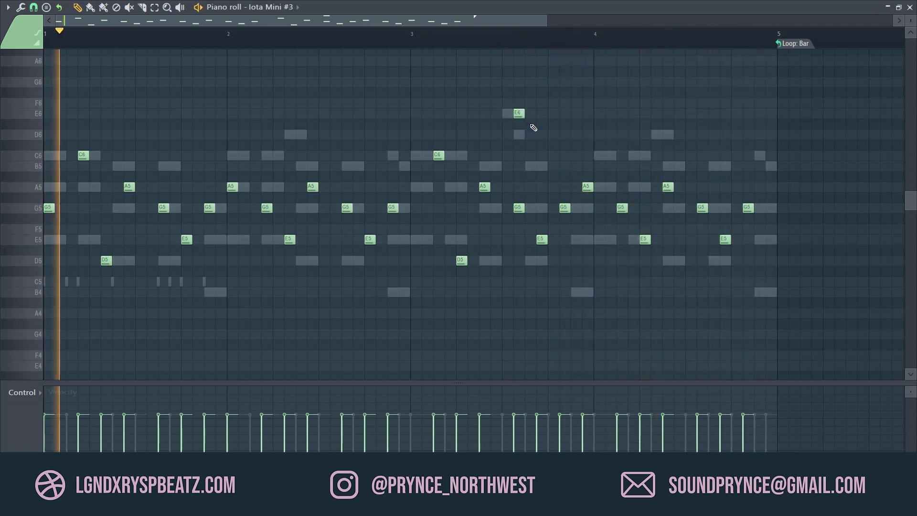
left_click(910, 7)
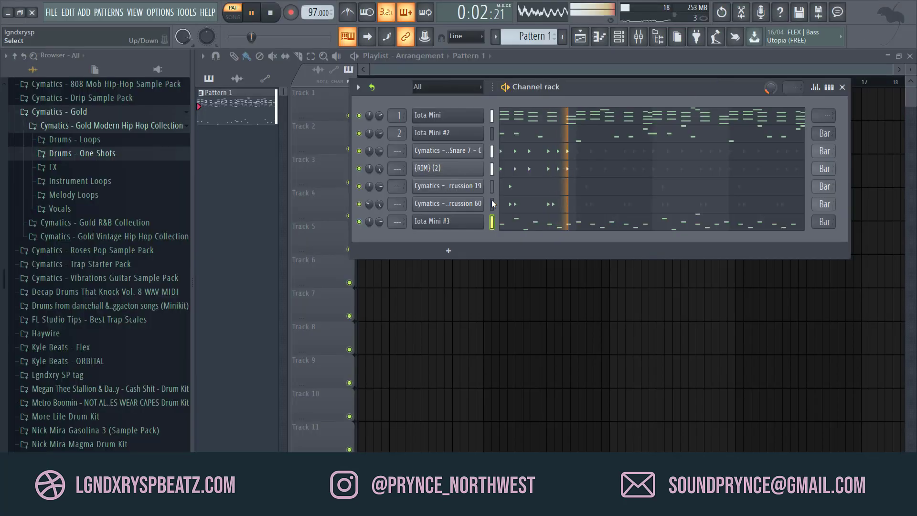
key("space")
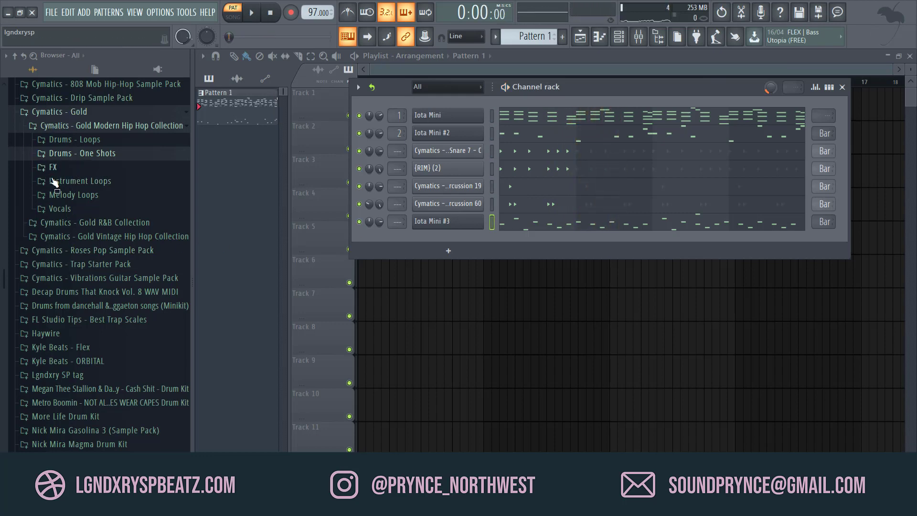
- Audition the Cymatics Gold Modern kick one-shots and add Gold Modern Kick 2 - C as a new channel
left_click(59, 158)
left_click(59, 210)
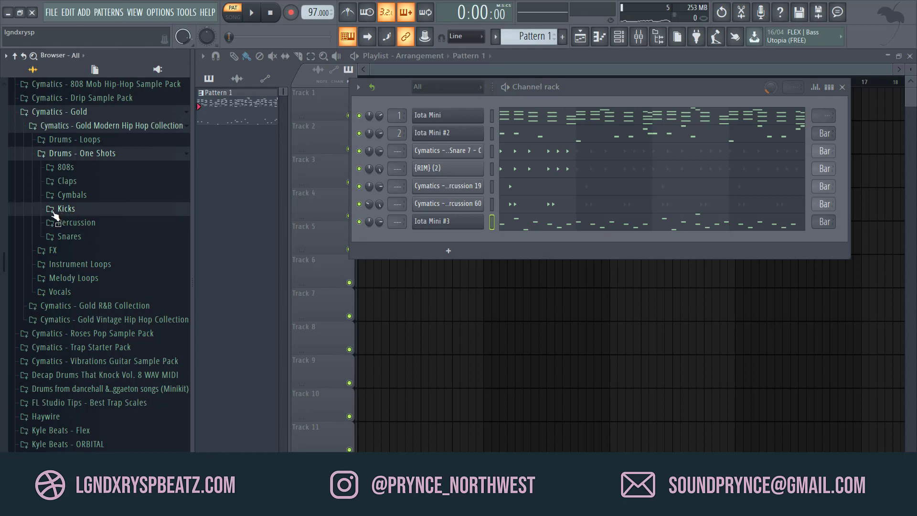
left_click(90, 203)
left_click(107, 164)
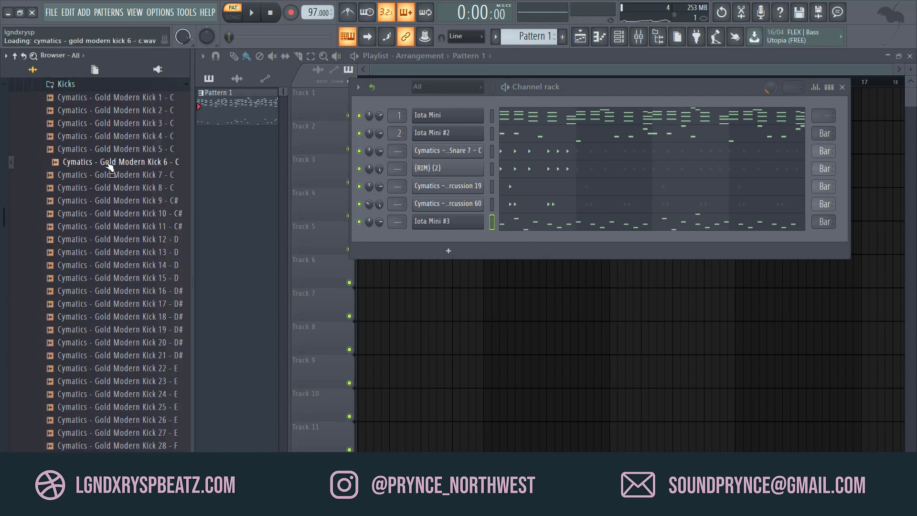
left_click(117, 136)
key("space")
left_click(115, 110)
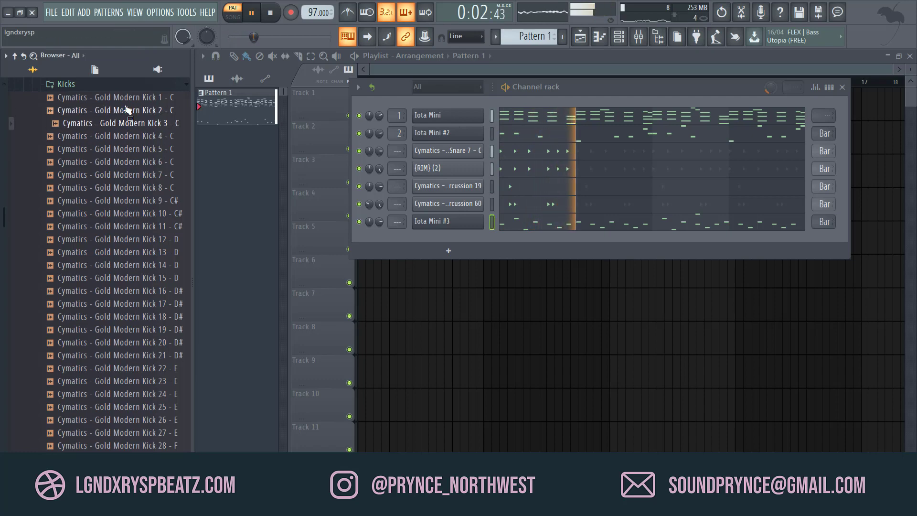
left_click(115, 97)
left_click(130, 112)
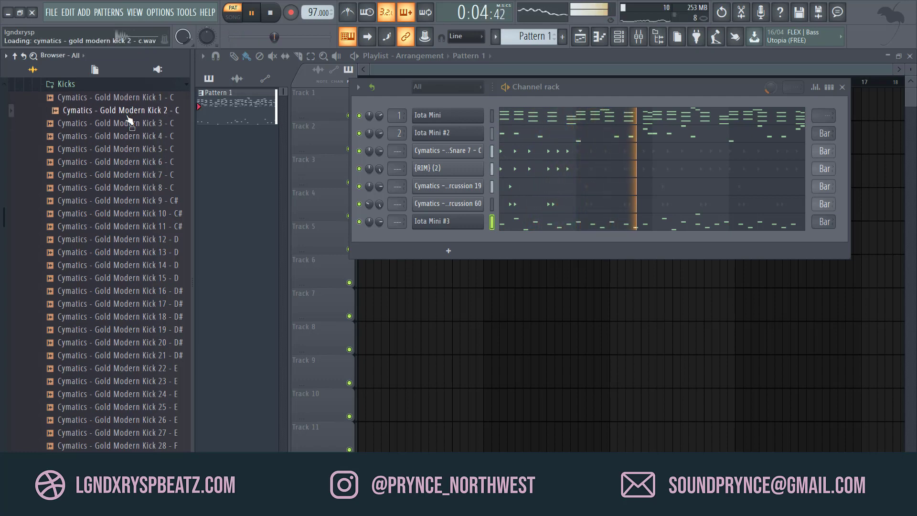
left_click_drag(129, 114, 414, 238)
key("space")
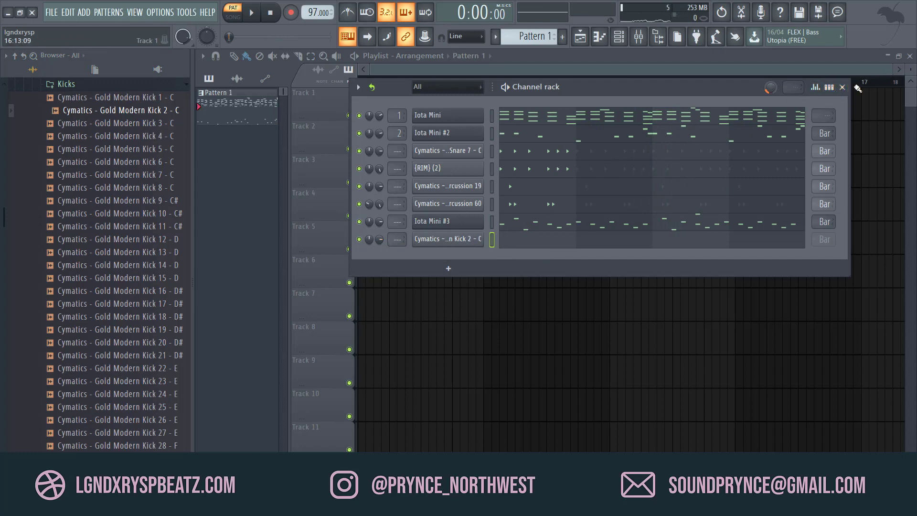
- Show the step grid in the channel rack and place a Kick 2 hit on step 1
left_click(829, 87)
left_click(511, 240)
left_click(509, 239)
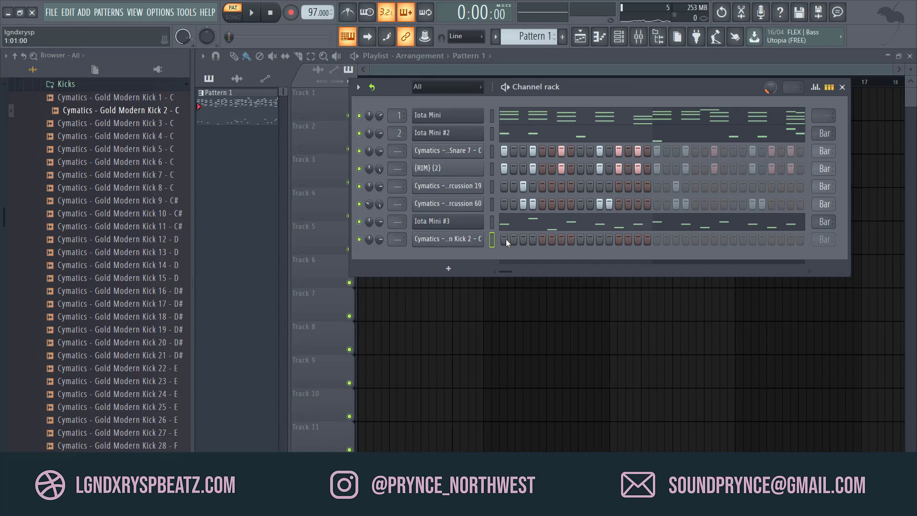
left_click(506, 238)
- Raise the Kick 2 sample's volume in its levels adjustment settings
left_click(453, 239)
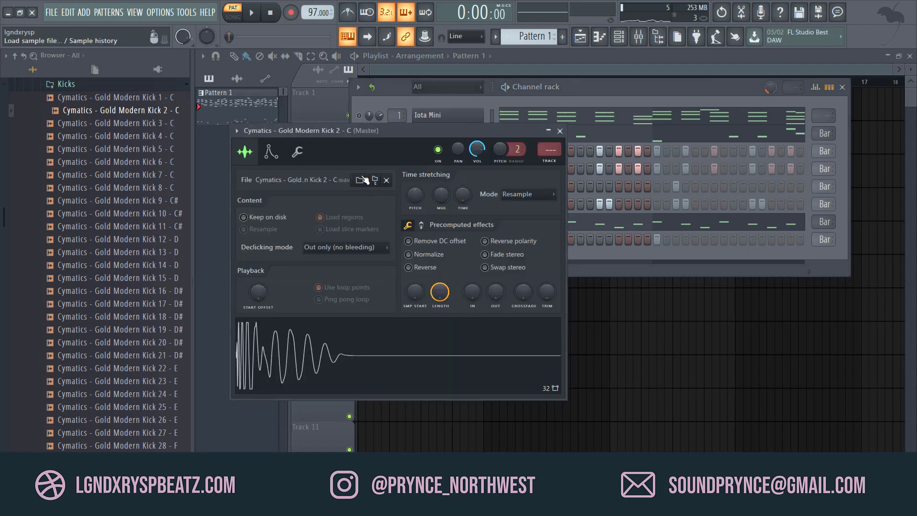
left_click(298, 151)
key("space")
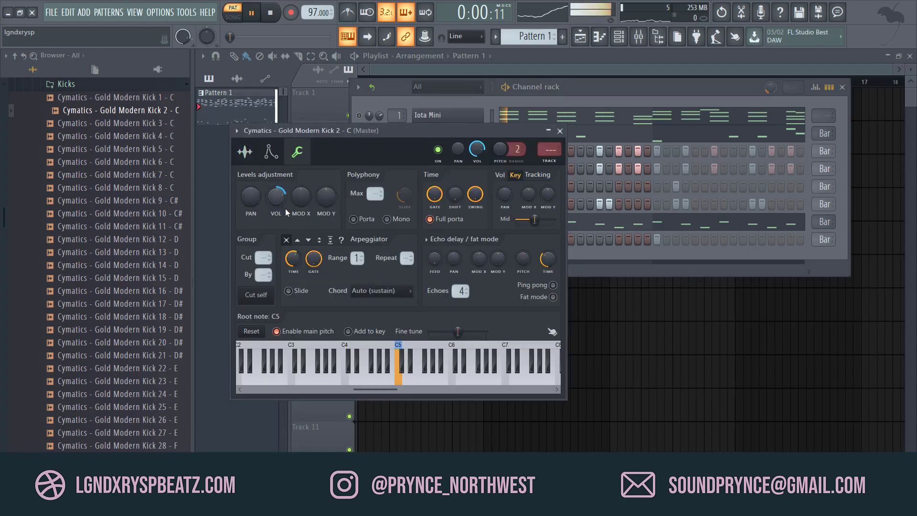
left_click(560, 131)
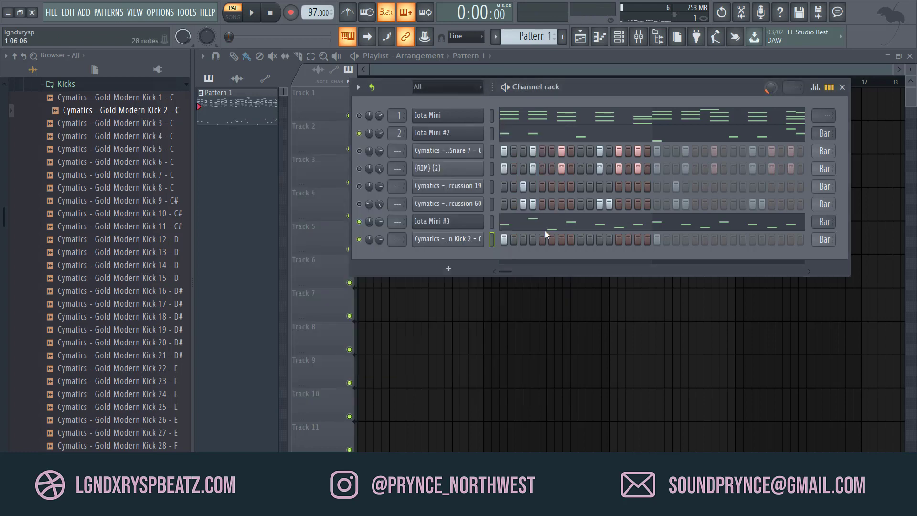
- Complete the Kick 2 pattern with hits on steps 4, 9 and 15
left_click(533, 239)
left_click(589, 240)
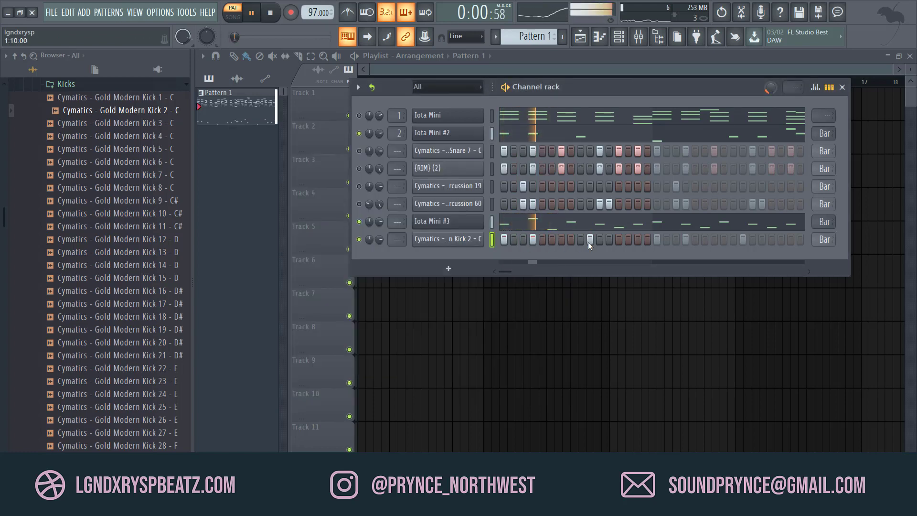
left_click(590, 240)
left_click(580, 239)
left_click(638, 239)
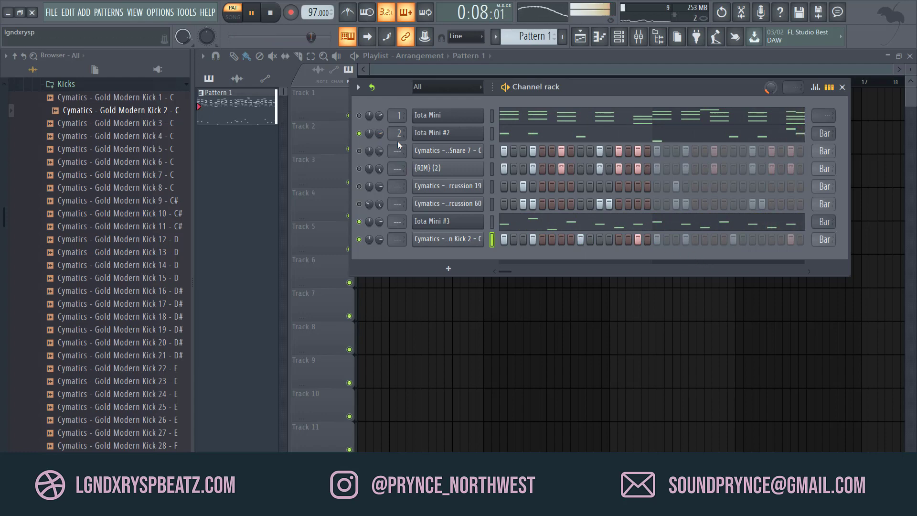
key("space")
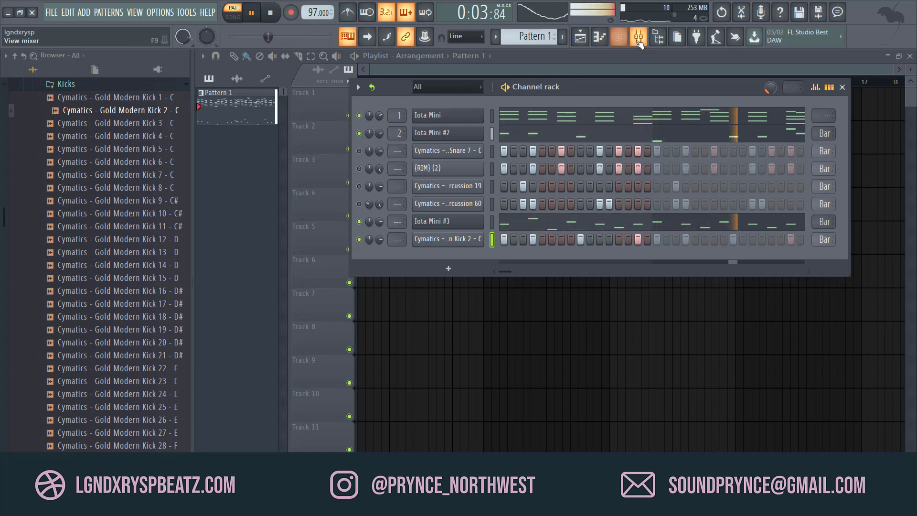
- Route the Iota Mini #3 channel to mixer track 3
left_click(453, 222)
key("space")
left_click(281, 137)
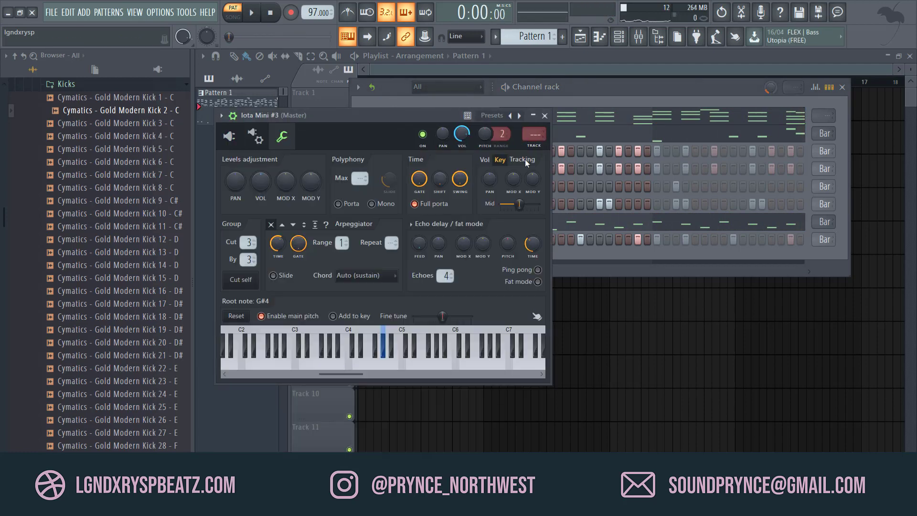
left_click(540, 145)
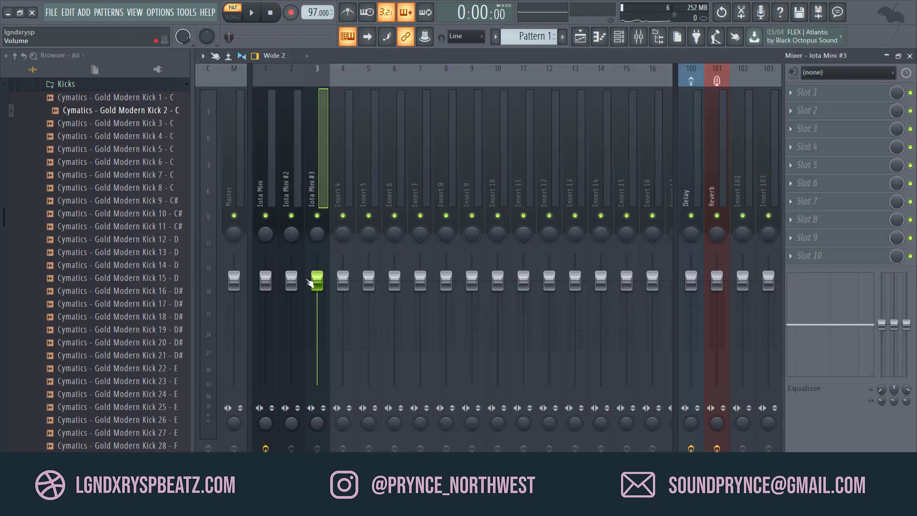
- Turn Iota Mini #3's stereo separation clockwise and lower its mixer volume to about -1.9 dB
key("space")
left_click_drag(317, 424, 317, 377)
key("space")
key("space")
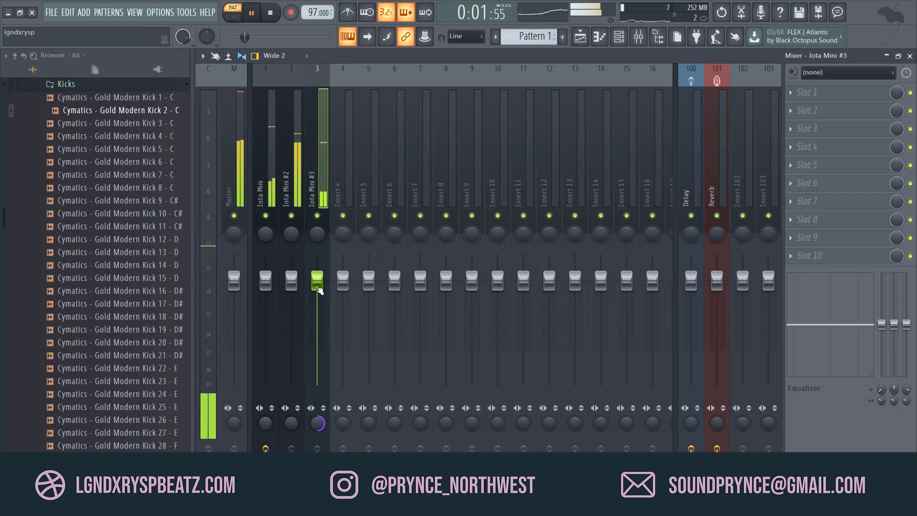
left_click_drag(317, 288, 317, 297)
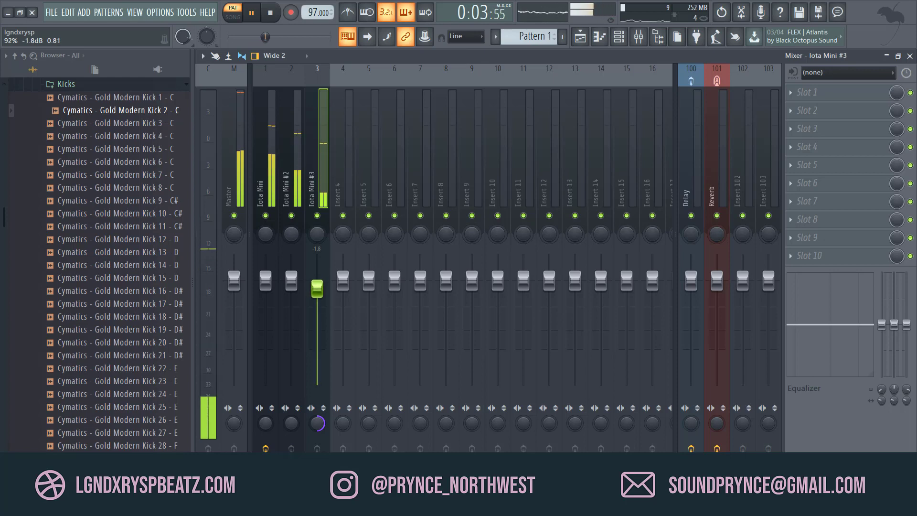
left_click(909, 56)
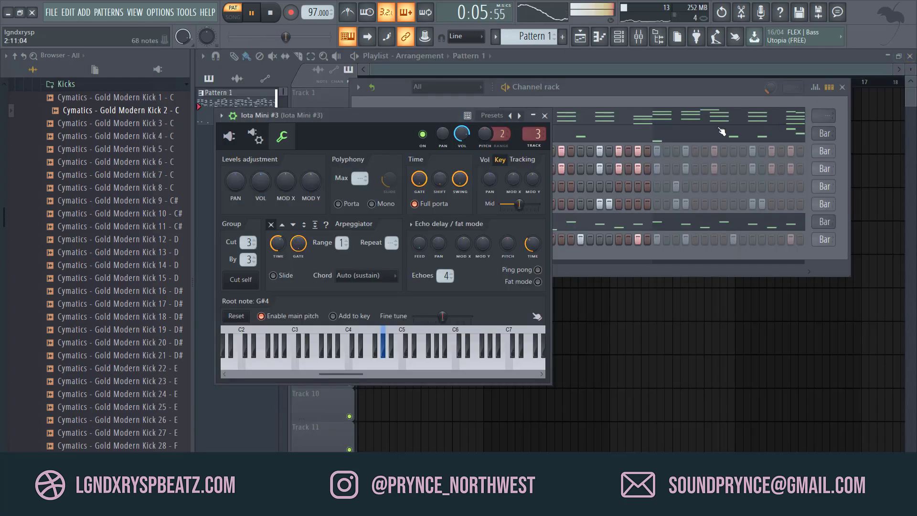
left_click(544, 115)
- Mute Iota Mini #2 in the mixer and lower Iota Mini #3's volume to about -2.1 dB during playback
key("F9")
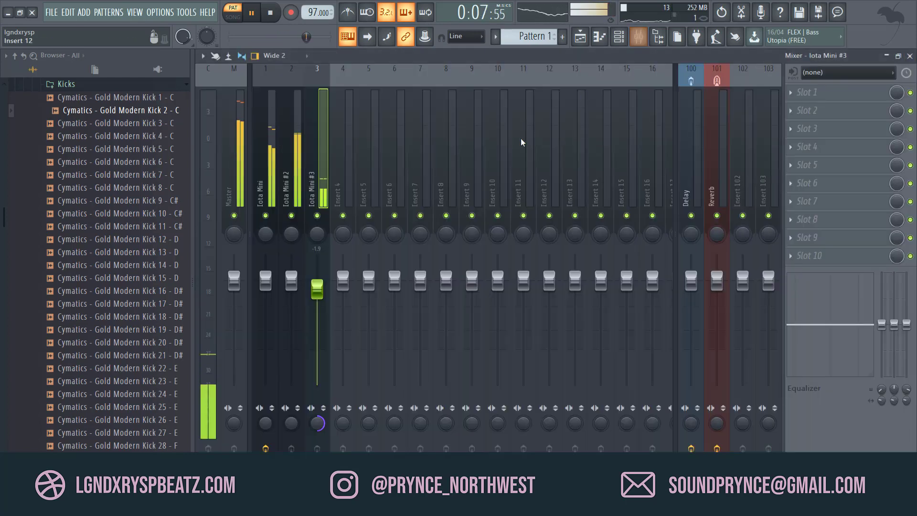
key("space")
key("space")
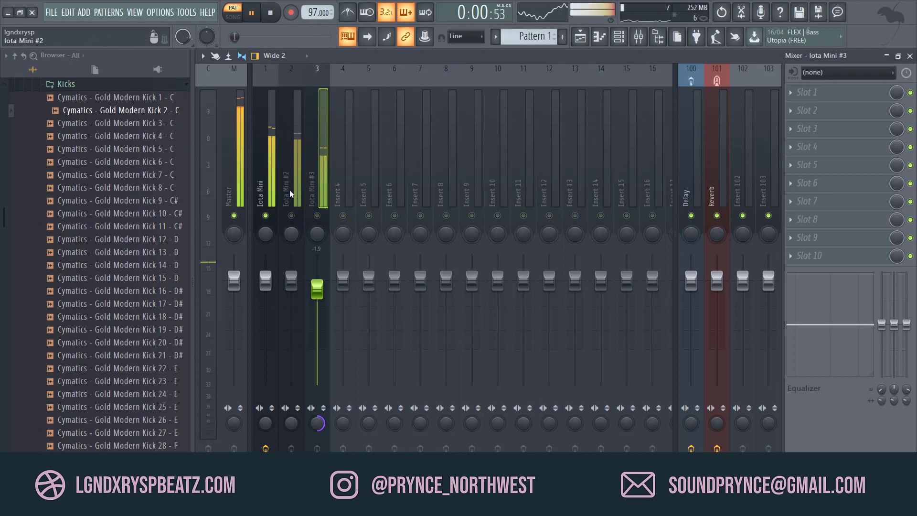
left_click(293, 195)
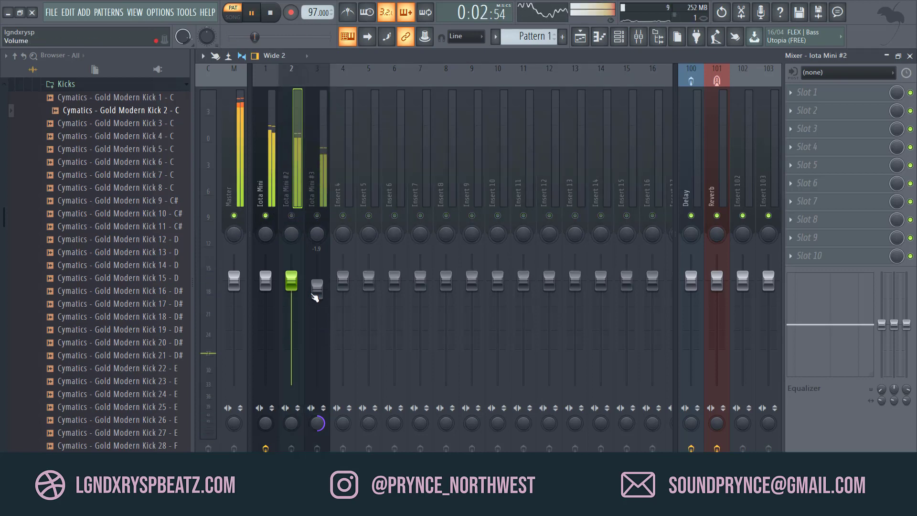
left_click_drag(313, 290, 316, 292)
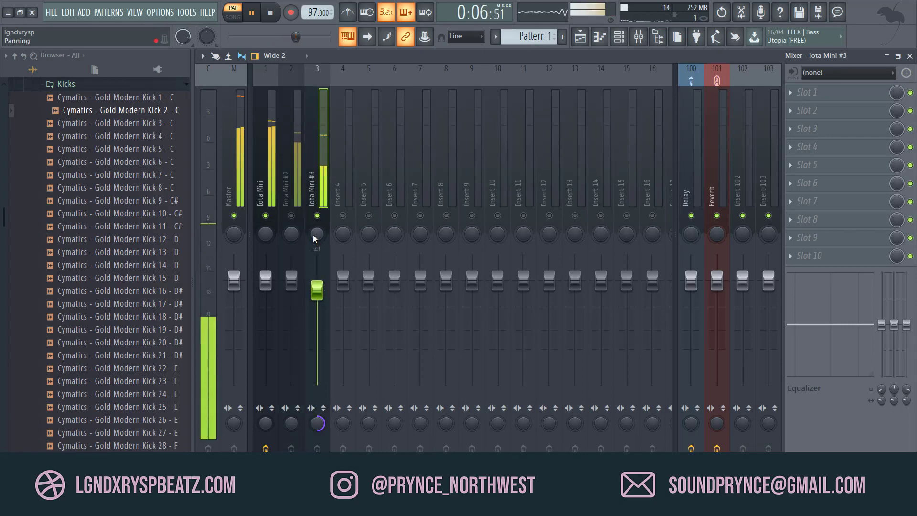
- Audition Iota Mini #2 soloed in the mixer and switch all tracks back on to hear the full mix
key("space")
left_click(293, 216)
key("space")
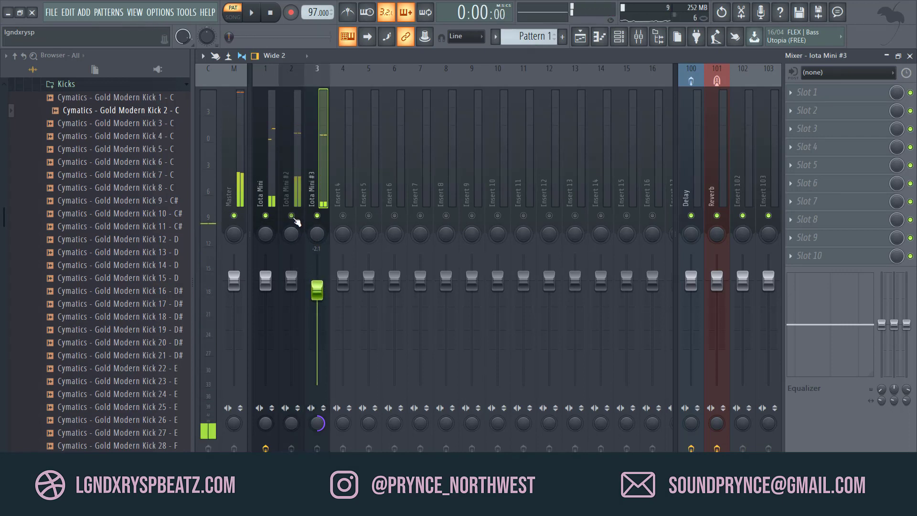
key("space")
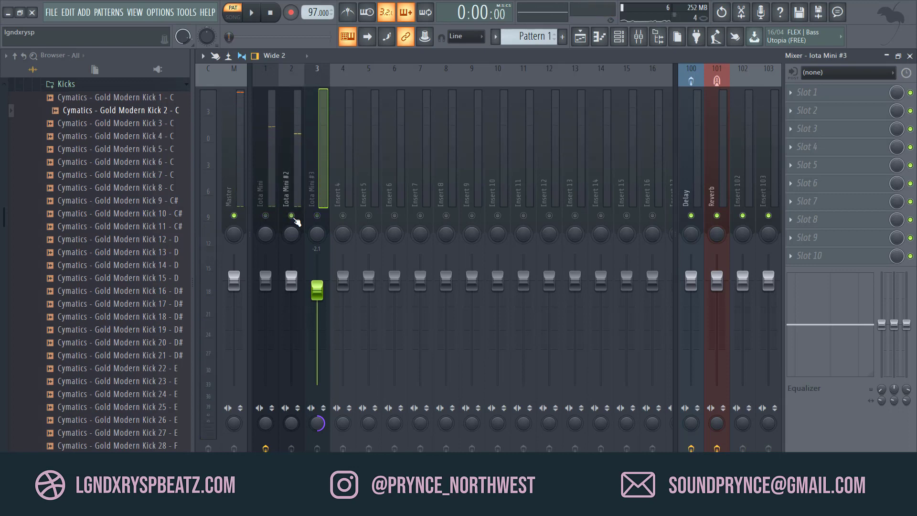
left_click(291, 215)
key("space")
left_click(291, 279)
key("space")
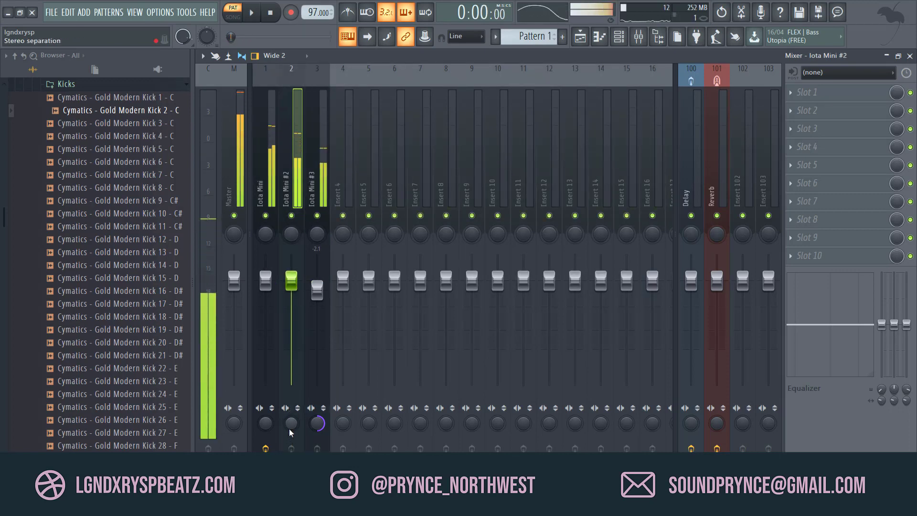
- Reset the soloed Iota Mini #3's stereo separation to neutral and turn Iota Mini #2's stereo separation clockwise
right_click(317, 216)
key("space")
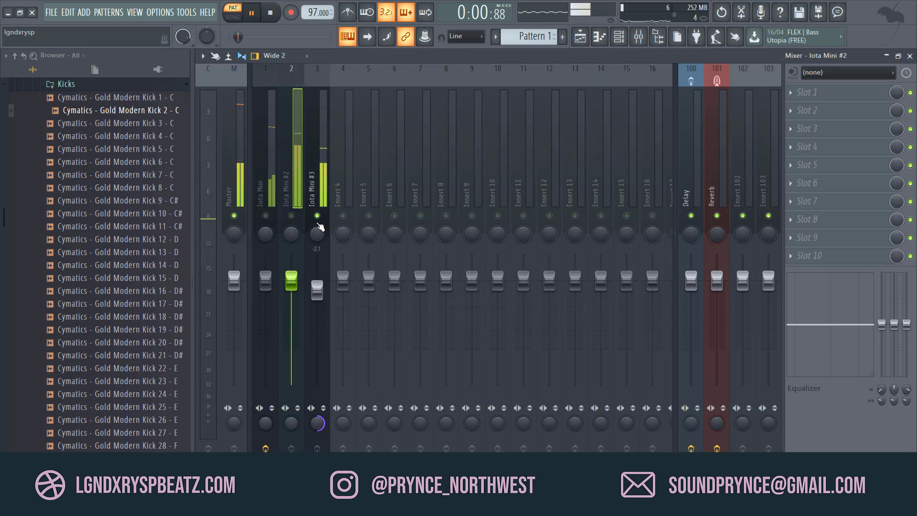
key("space")
left_click(317, 423)
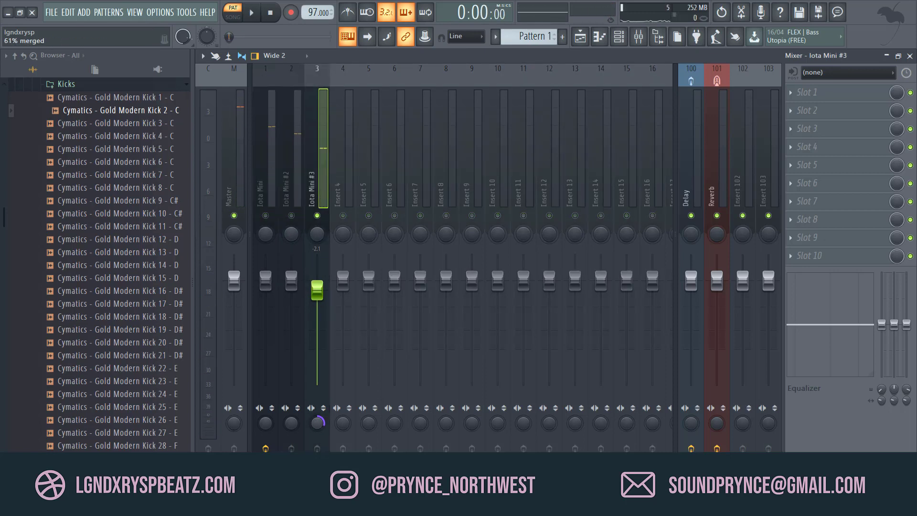
left_click(291, 423)
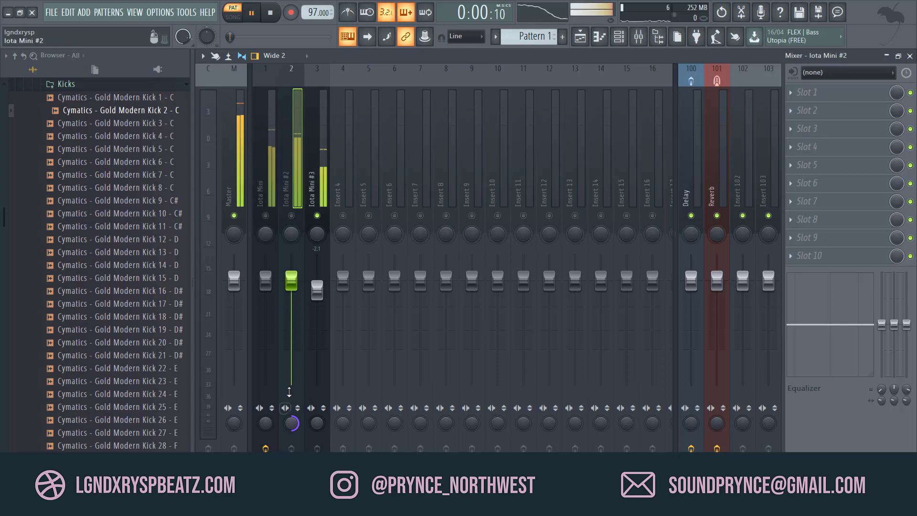
- Compare Iota Mini #2 soloed against the full mix with its new stereo separation
right_click(291, 216)
key("space")
key("space")
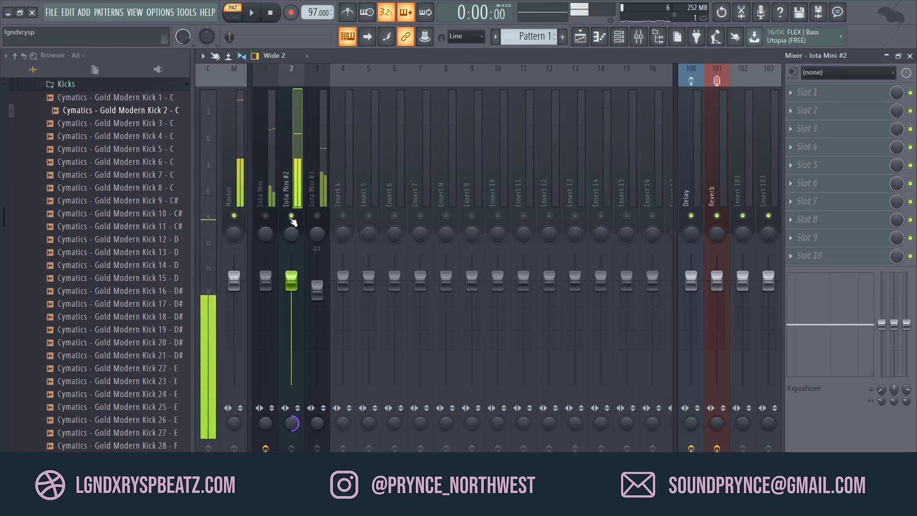
right_click(292, 216)
key("space")
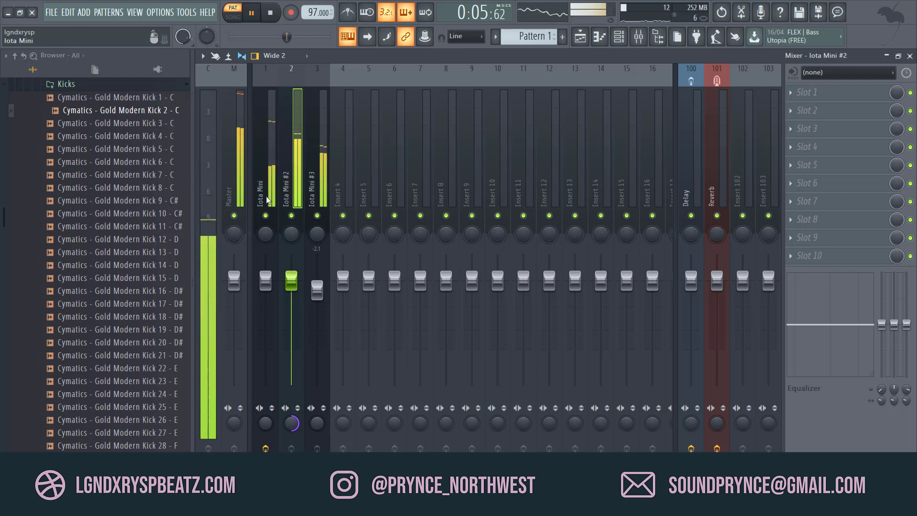
- Examine the low-cut curve in the Fruity Parametric EQ 2 on the Iota Mini mixer track
left_click(271, 210)
key("space")
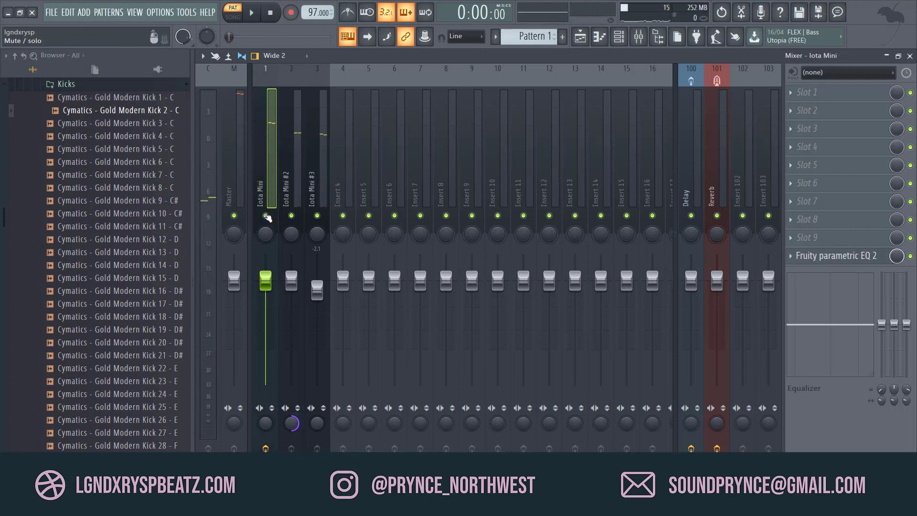
left_click(821, 258)
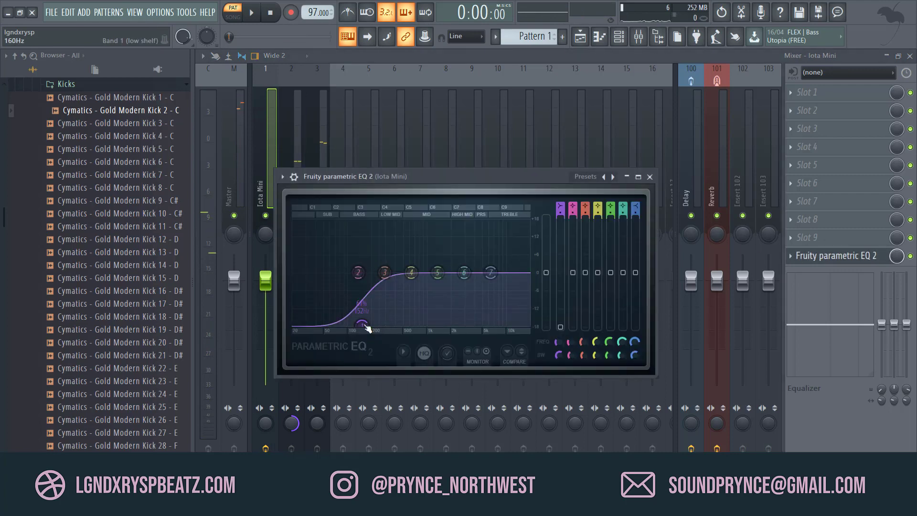
left_click(651, 177)
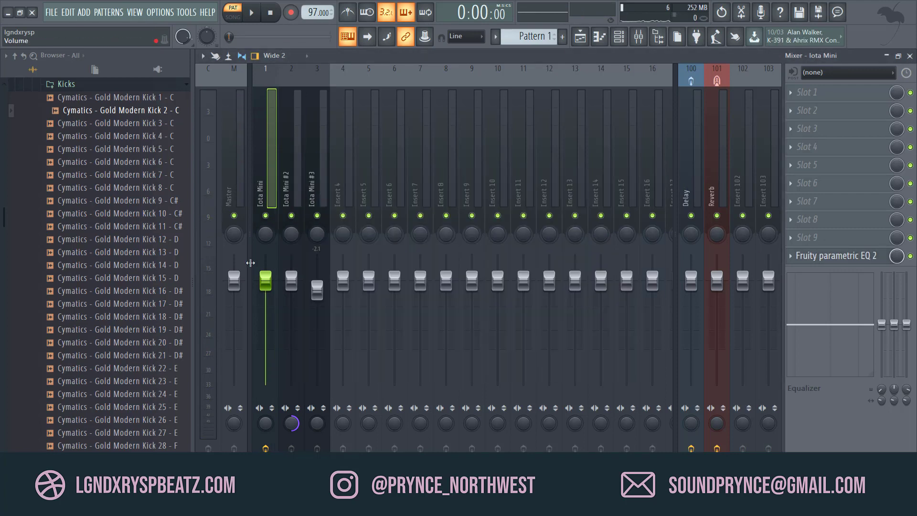
- Solo Iota Mini #3 and add Fruity Parametric EQ 2 in slot 10, pulling band 1 fully down near 200 Hz to cut the lows
right_click(318, 215)
key("space")
left_click(323, 198)
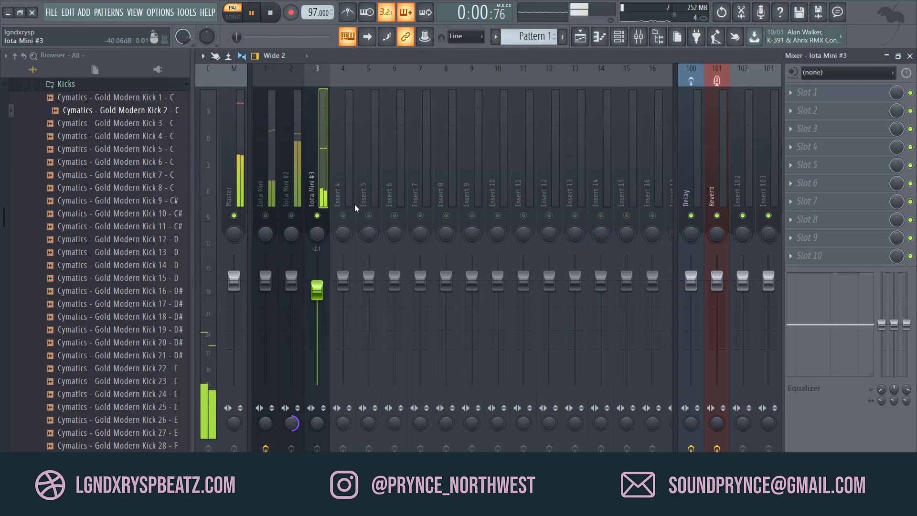
left_click(818, 258)
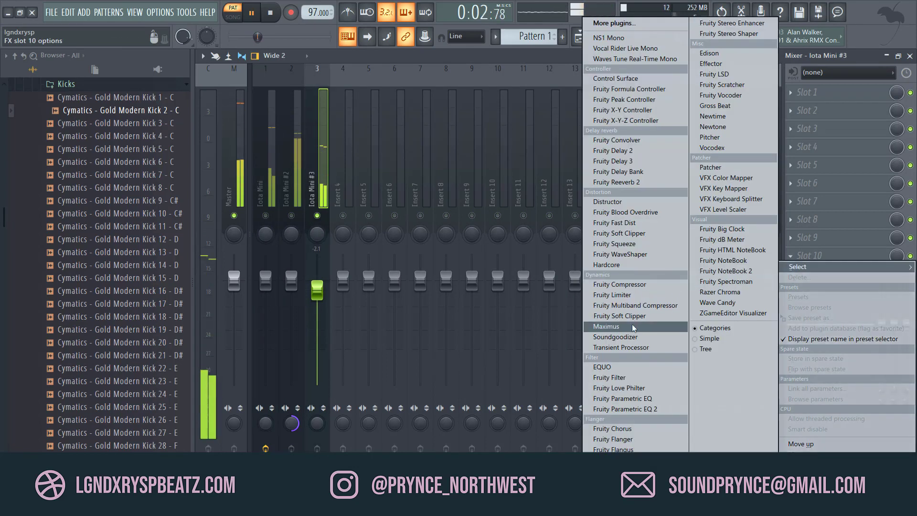
left_click(627, 410)
left_click_drag(258, 211, 319, 264)
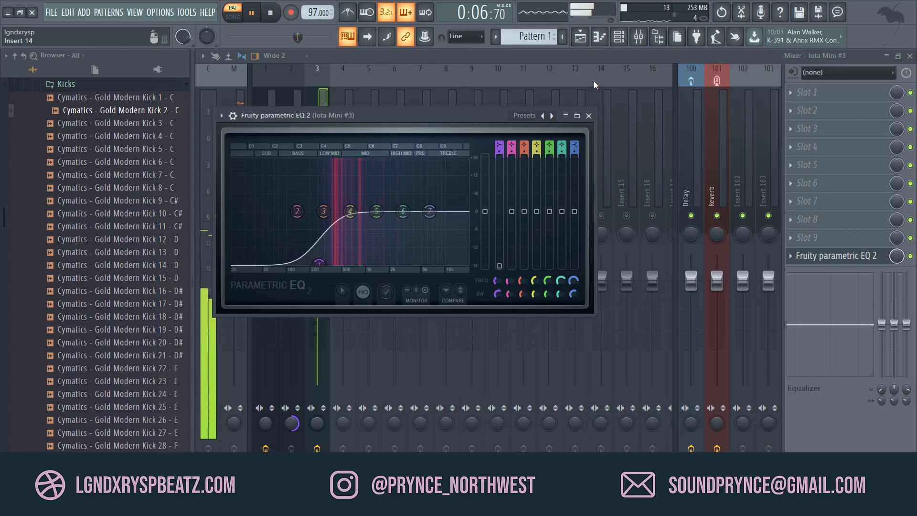
left_click(590, 115)
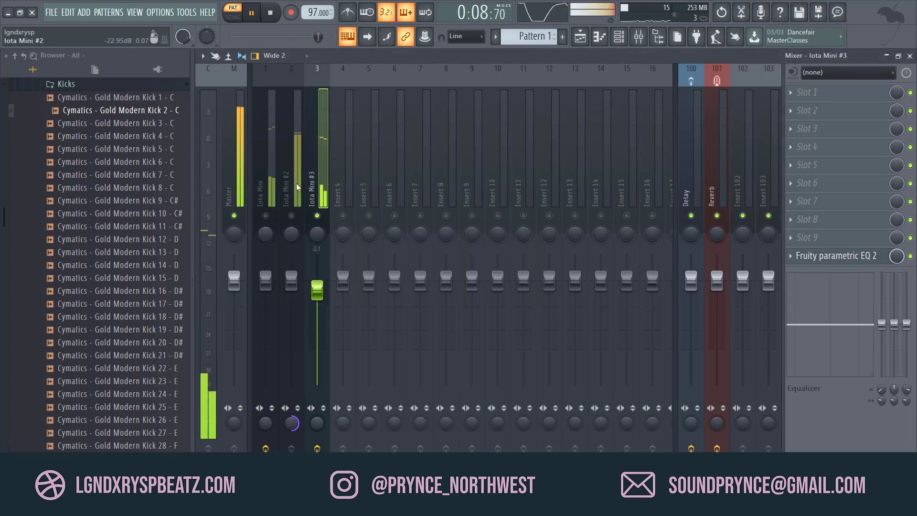
- Unsolo Iota Mini #3 in the mixer and unmute the RIM, Percussion 19 and Percussion 60 channels in the channel rack
left_click(292, 215)
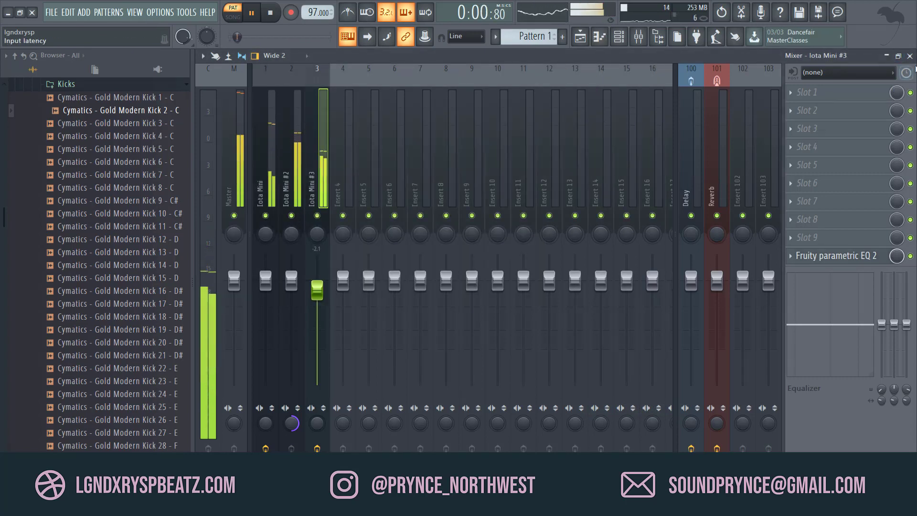
left_click(909, 55)
key("space")
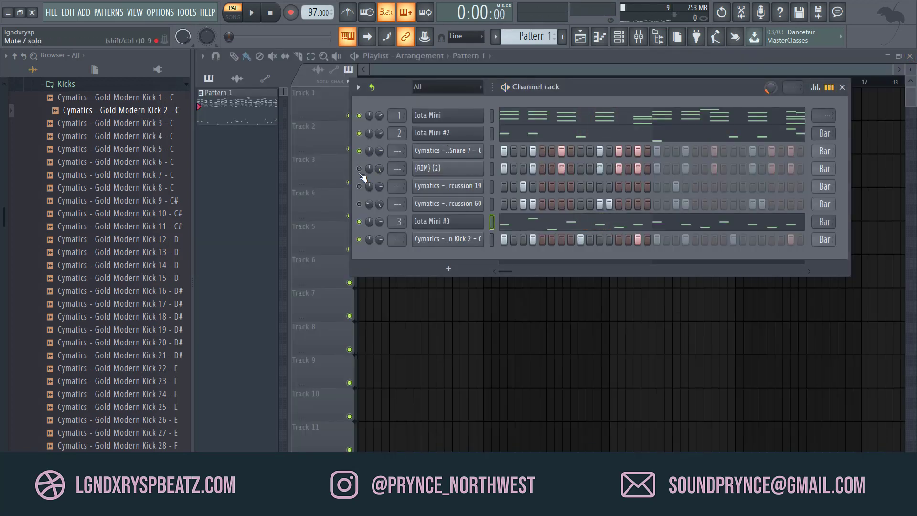
key("space")
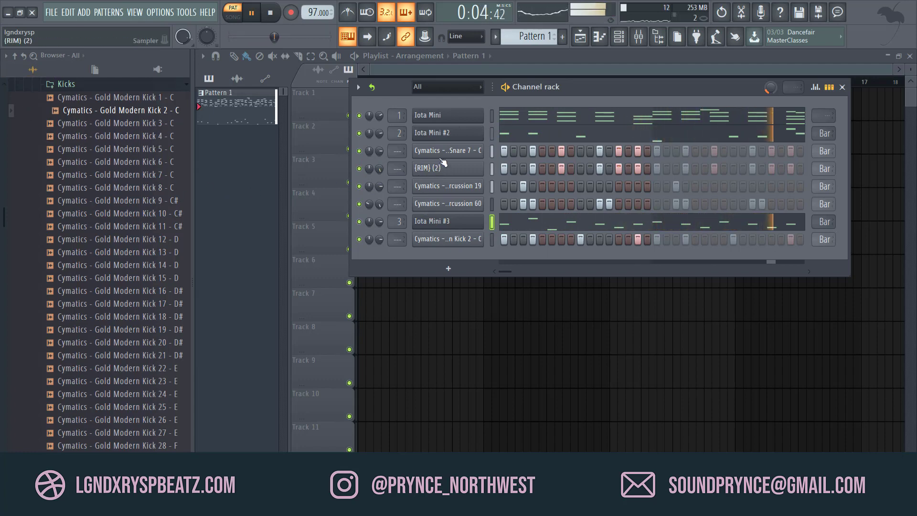
- Normalize the Snare 7 sample and raise its volume in its levels adjustment settings, checking it in playback
key("space")
left_click(459, 152)
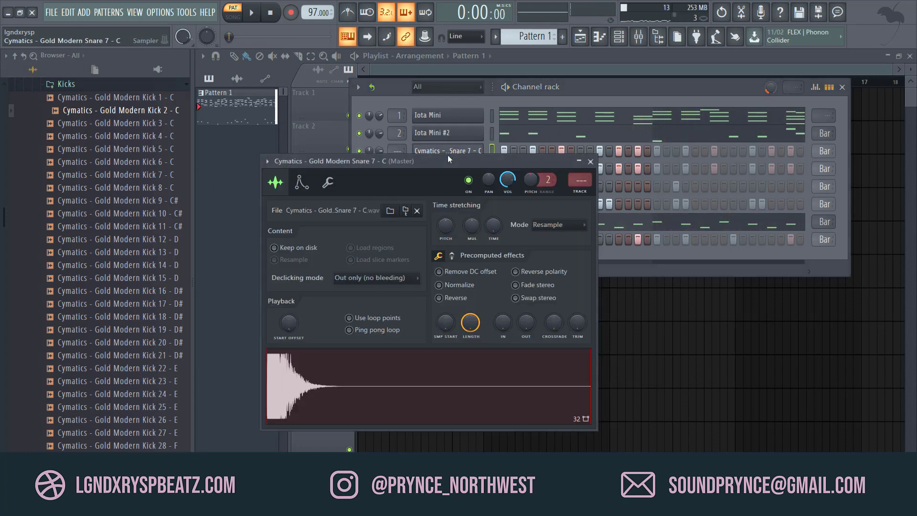
left_click(441, 287)
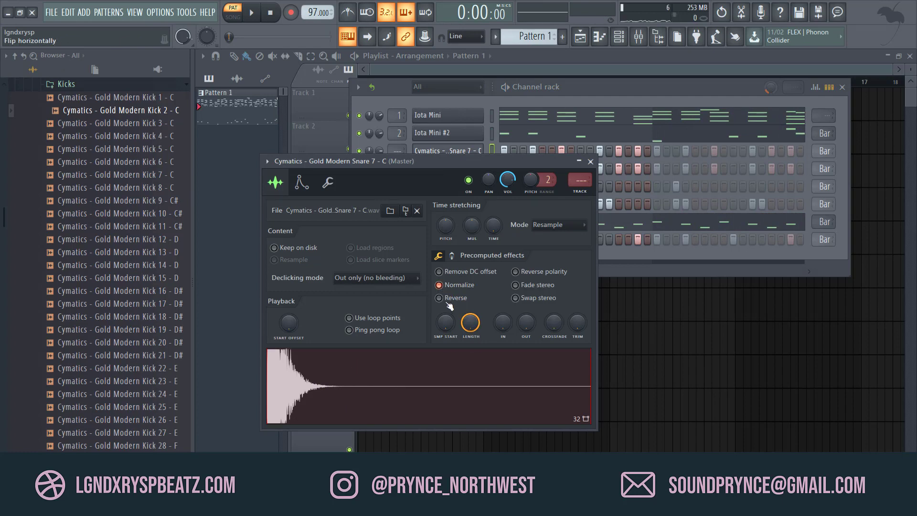
left_click(328, 182)
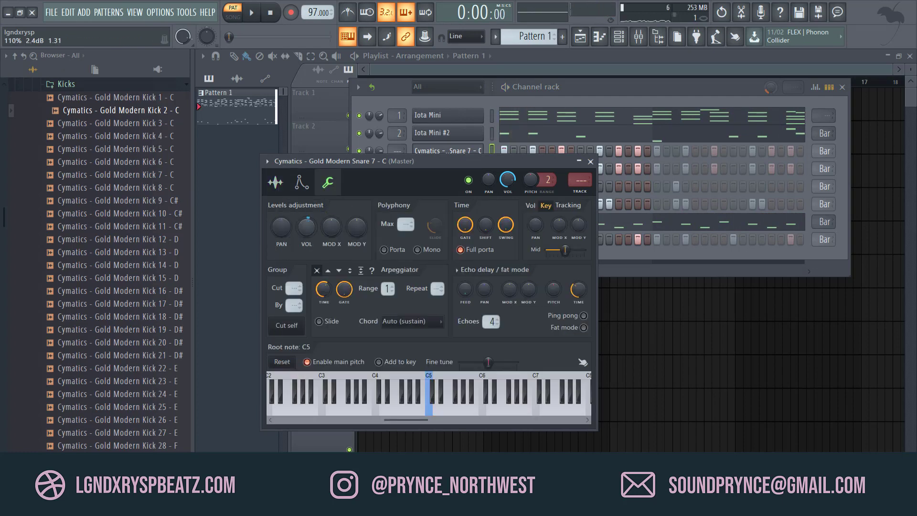
key("space")
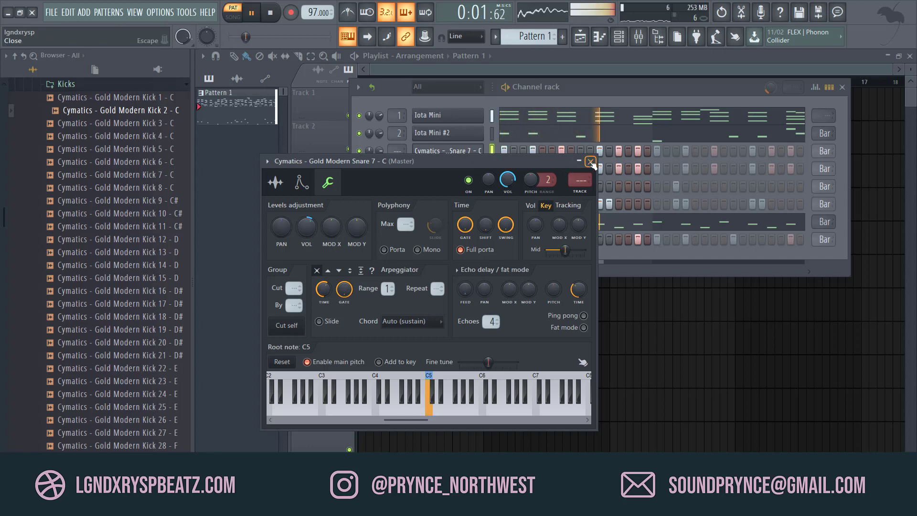
left_click(449, 149)
key("space")
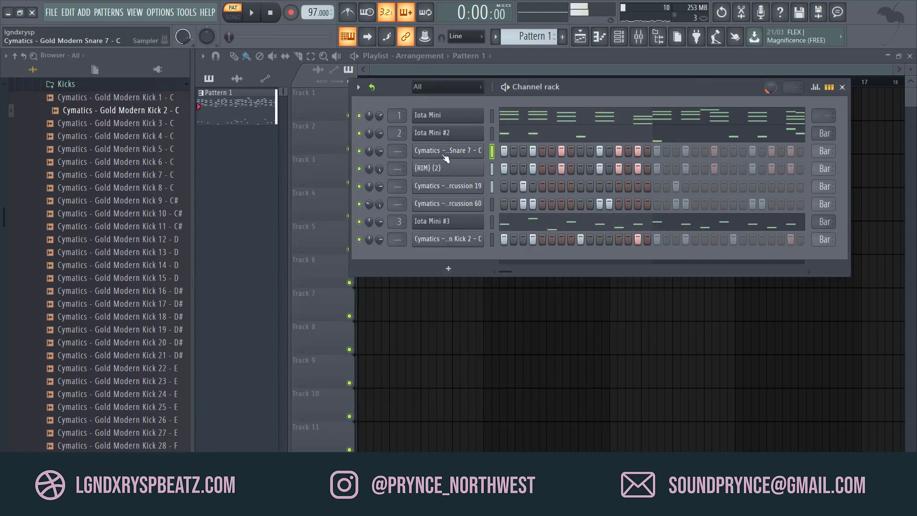
left_click(447, 149)
left_click(590, 162)
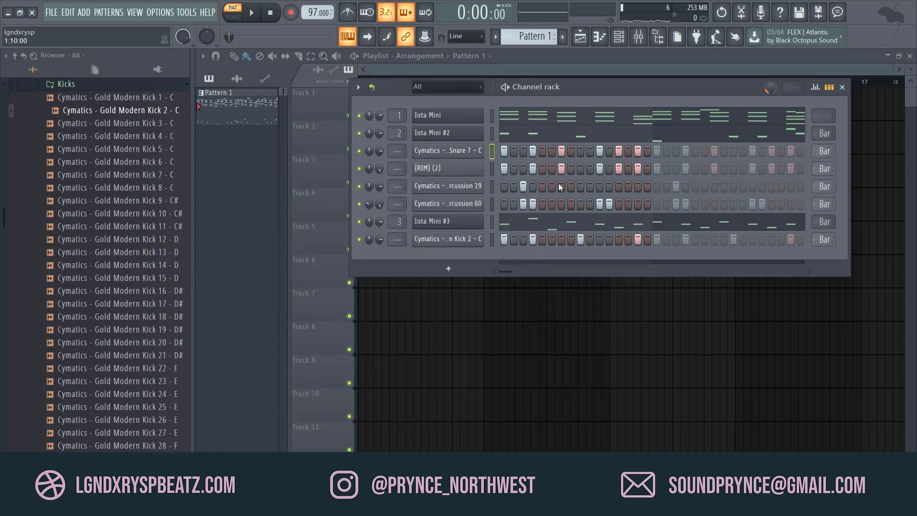
- Open the list of instruments for adding a new channel to the channel rack
left_click(448, 269)
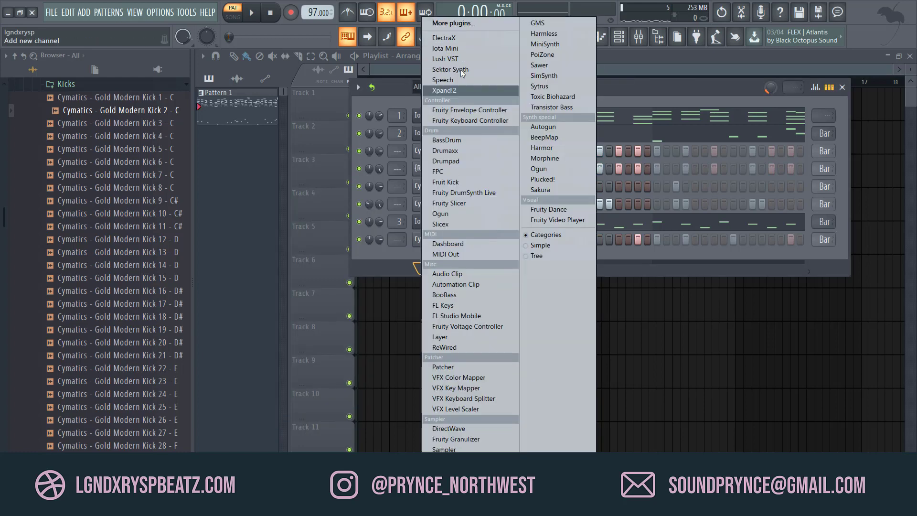
- Add another Iota Mini instrument channel and load its Synth - Gold Keys preset
left_click(450, 49)
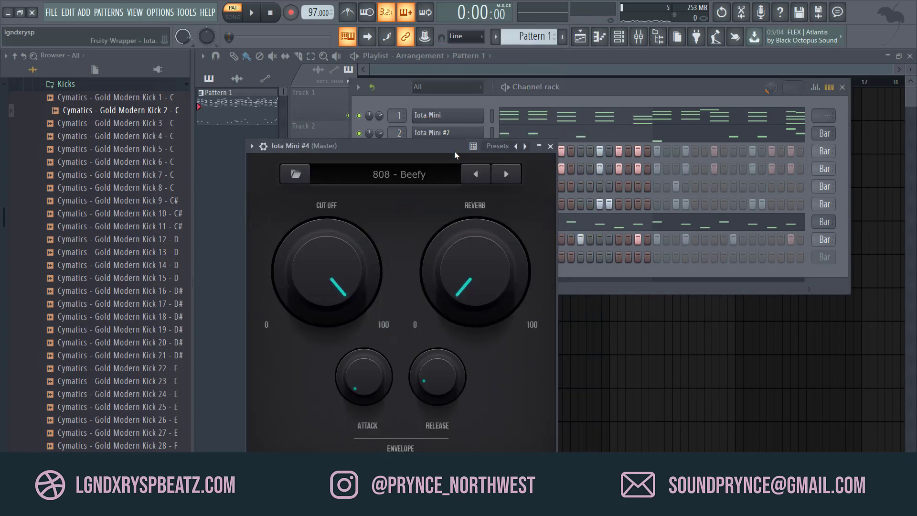
left_click(405, 173)
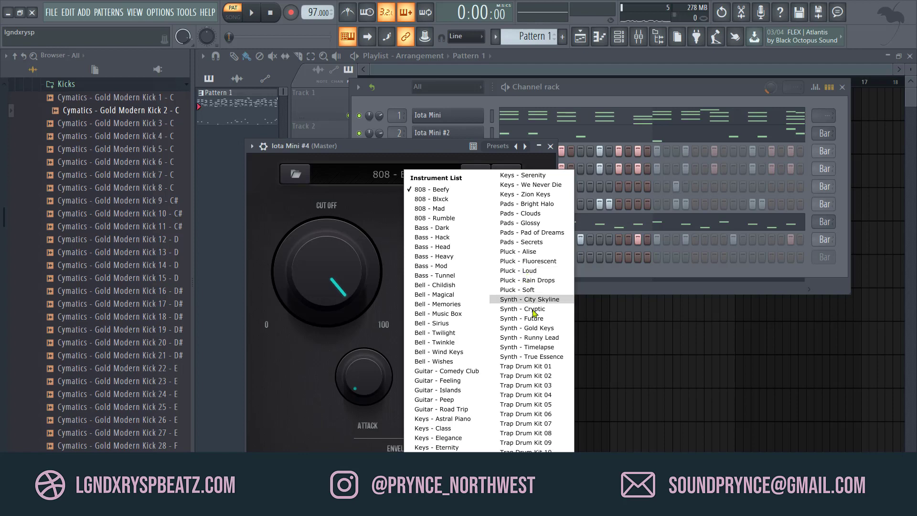
left_click(534, 327)
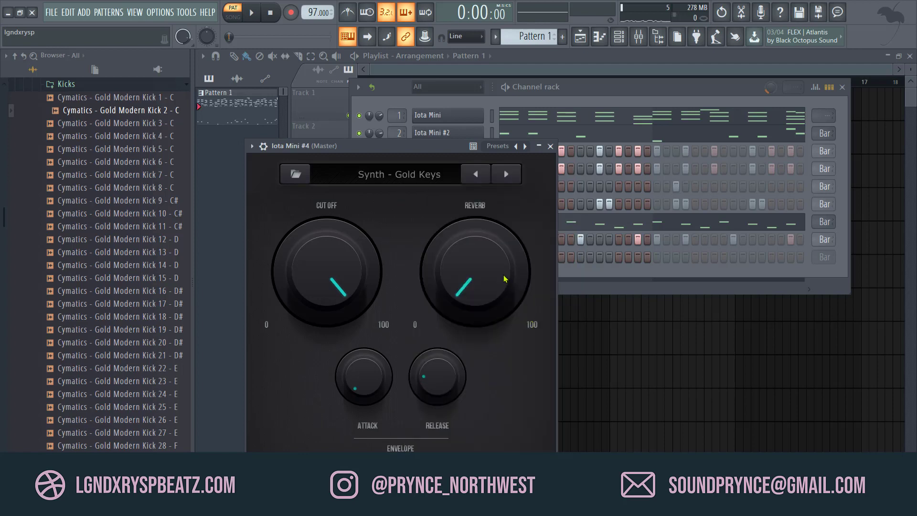
left_click(550, 146)
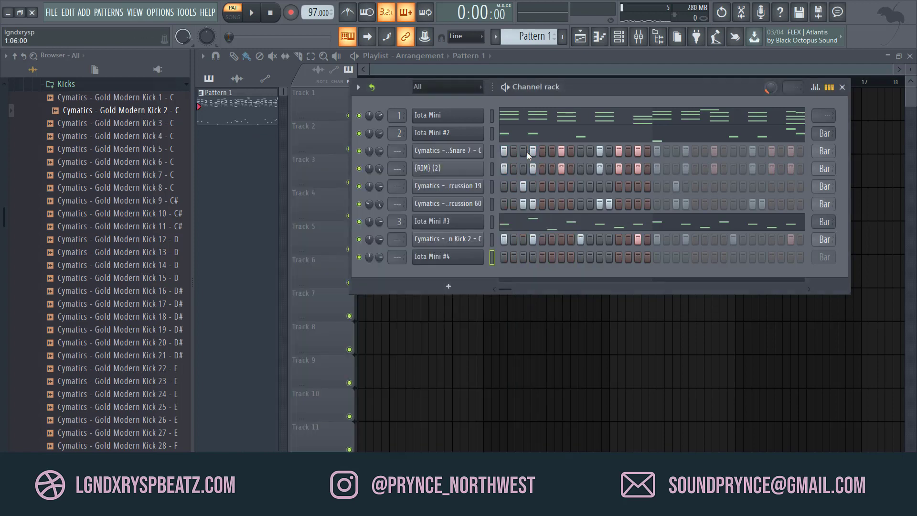
- Copy the notes of the first Iota Mini channel into the Iota Mini #4 channel
right_click(443, 117)
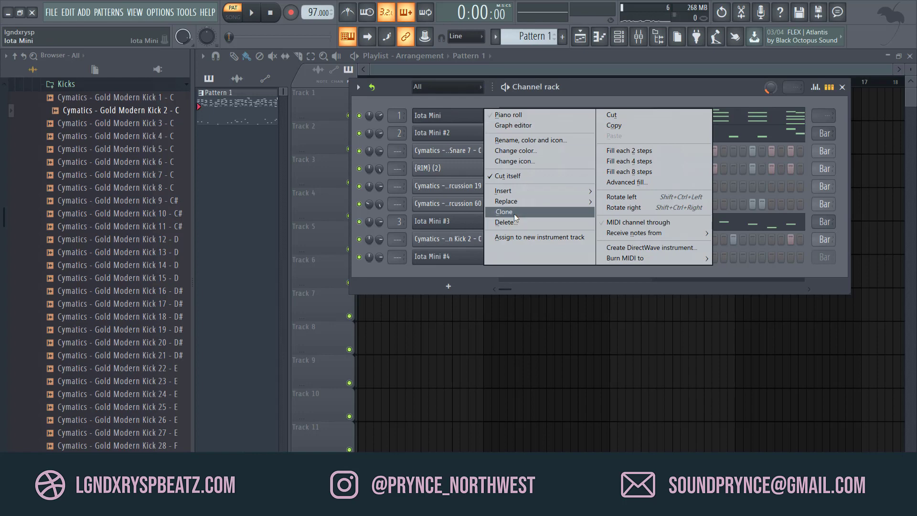
left_click(612, 127)
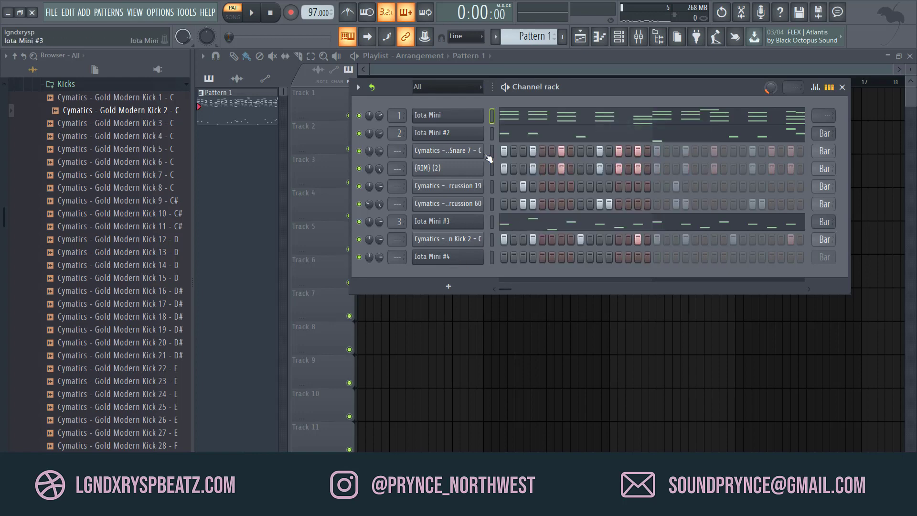
right_click(457, 263)
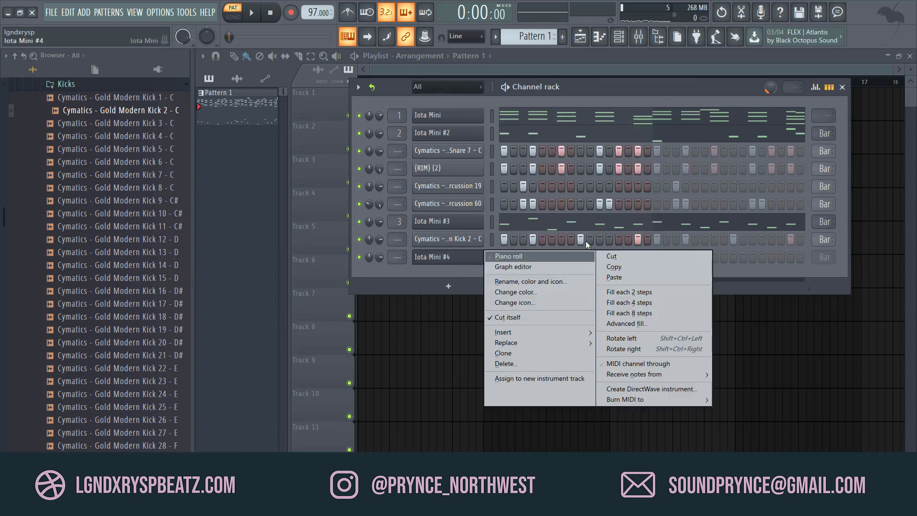
left_click(611, 279)
key("space")
key("space")
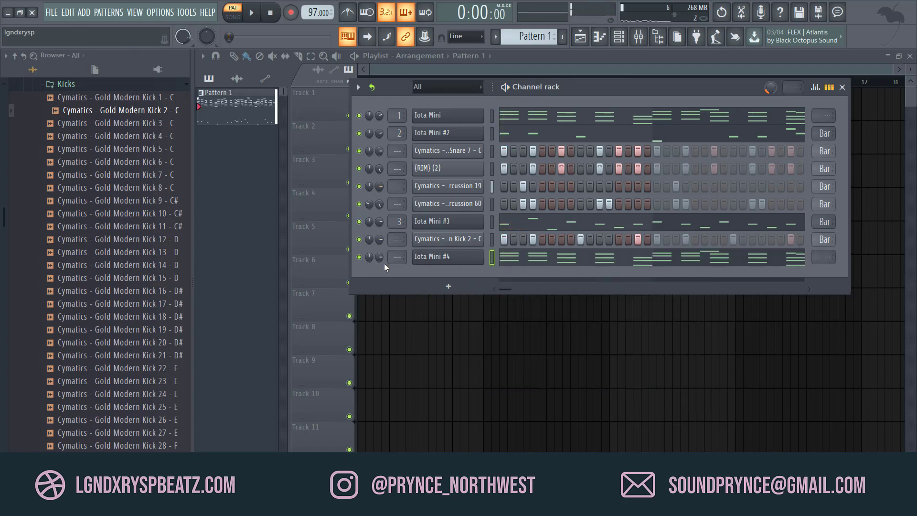
- Isolate the first Iota Mini and Iota Mini #4 channels by muting all others, and audition them together
right_click(359, 260)
left_click(377, 266)
right_click(358, 115)
left_click(359, 105)
left_click(359, 115)
key("space")
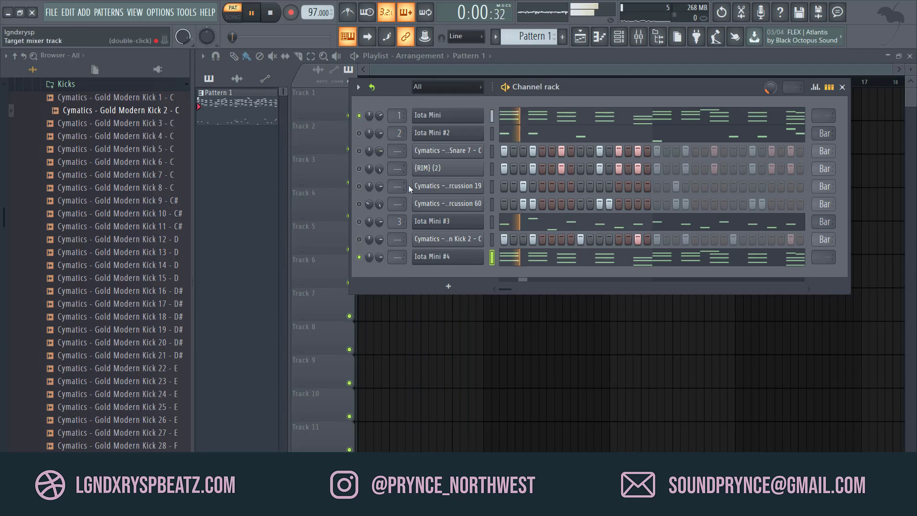
key("space")
- Examine the miscellaneous channel settings of Iota Mini #4 while the pattern plays
left_click(437, 117)
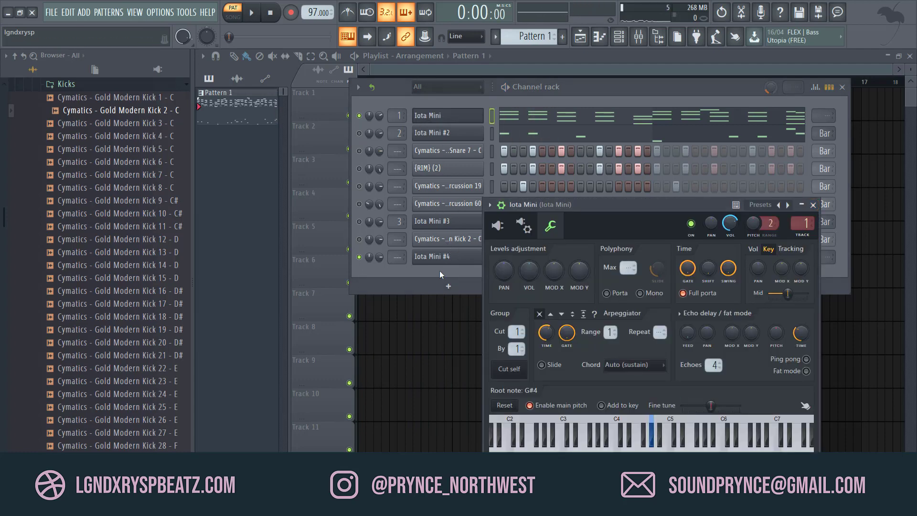
left_click(446, 258)
left_click(263, 146)
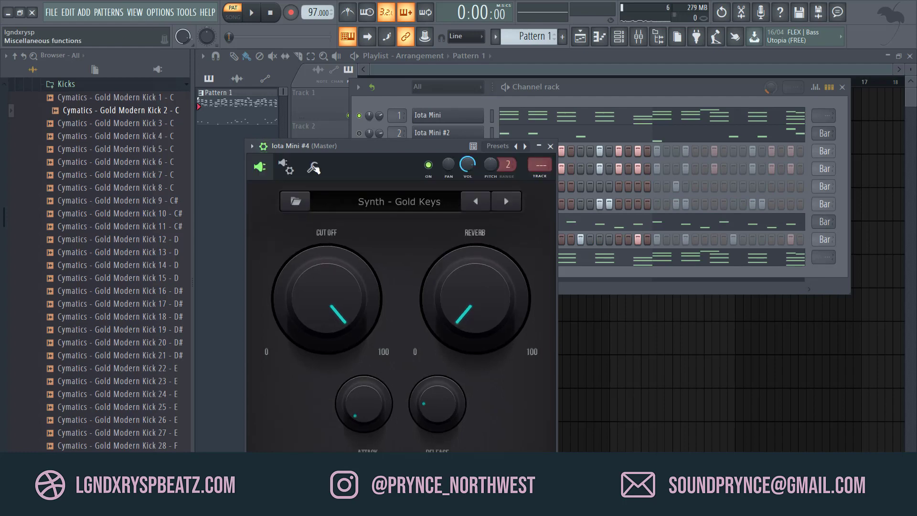
left_click(314, 168)
key("space")
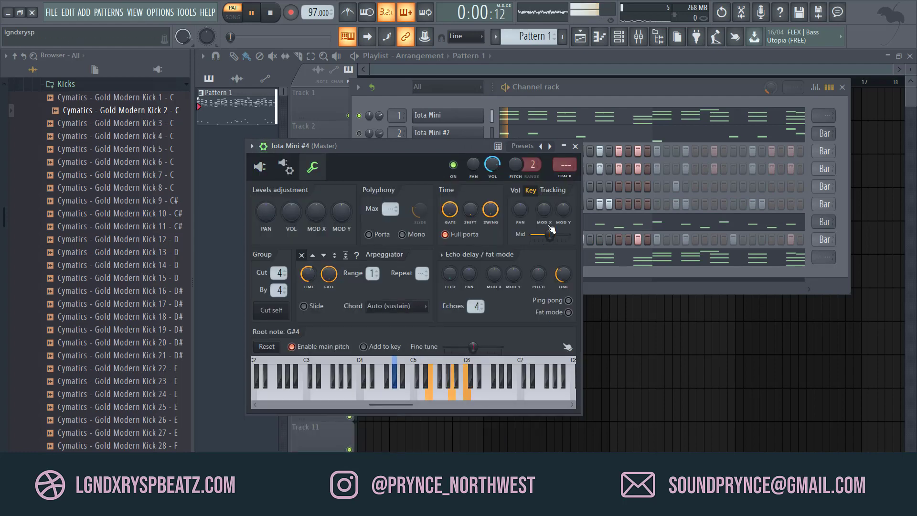
left_click(453, 259)
left_click(454, 260)
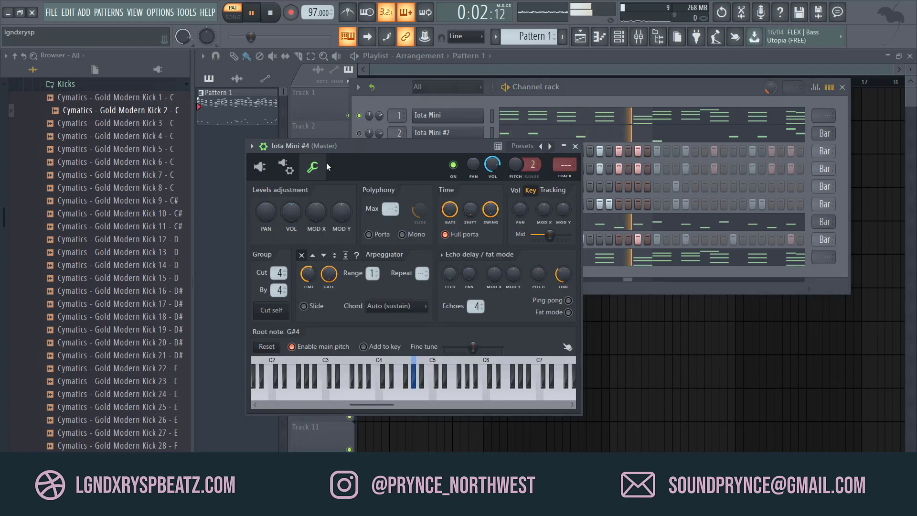
- Audition other presets on Iota Mini #4, including Synth - True Essence, during playback
left_click(260, 167)
left_click(507, 202)
left_click(507, 201)
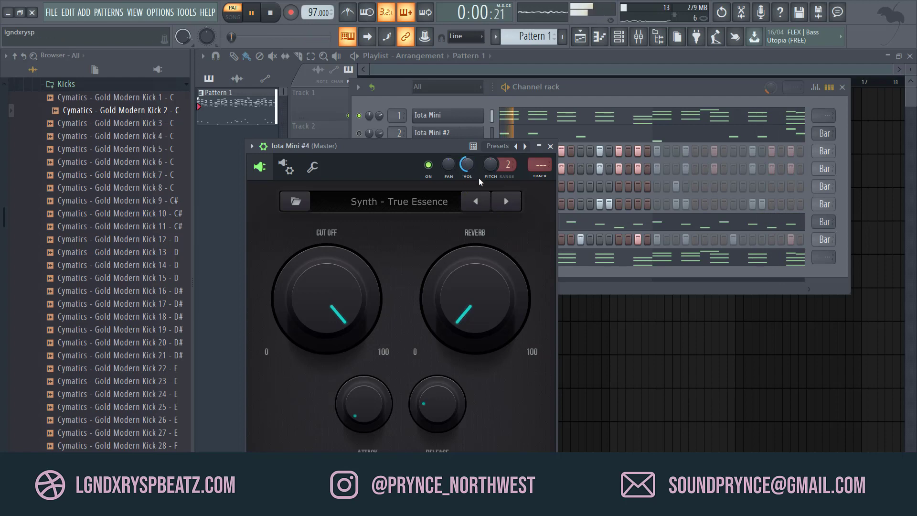
key("space")
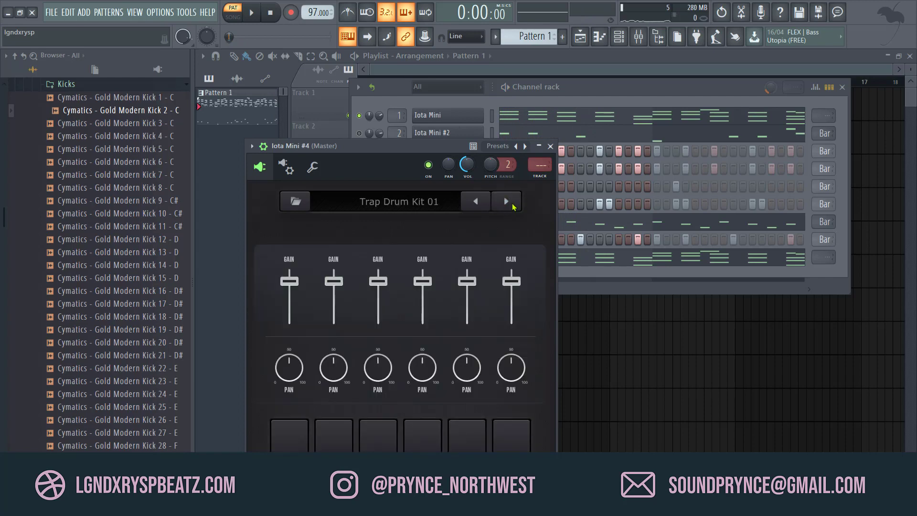
- Audition the bell presets on Iota Mini #4, settle on Bell - Memories, and set the channel volume to 23%
left_click(354, 210)
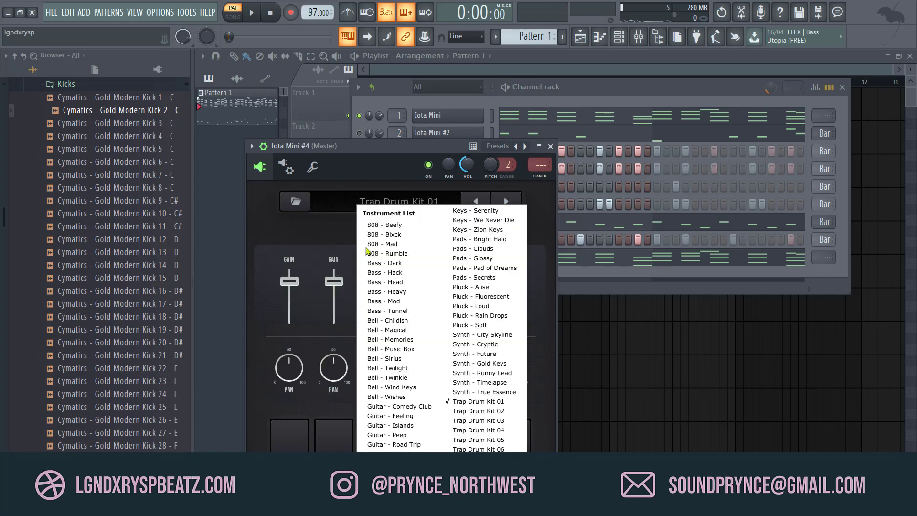
left_click(380, 316)
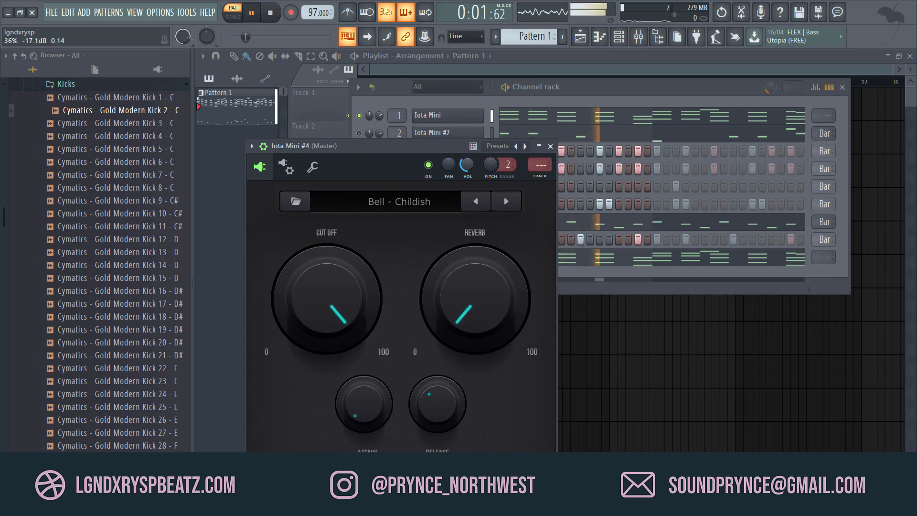
left_click(511, 205)
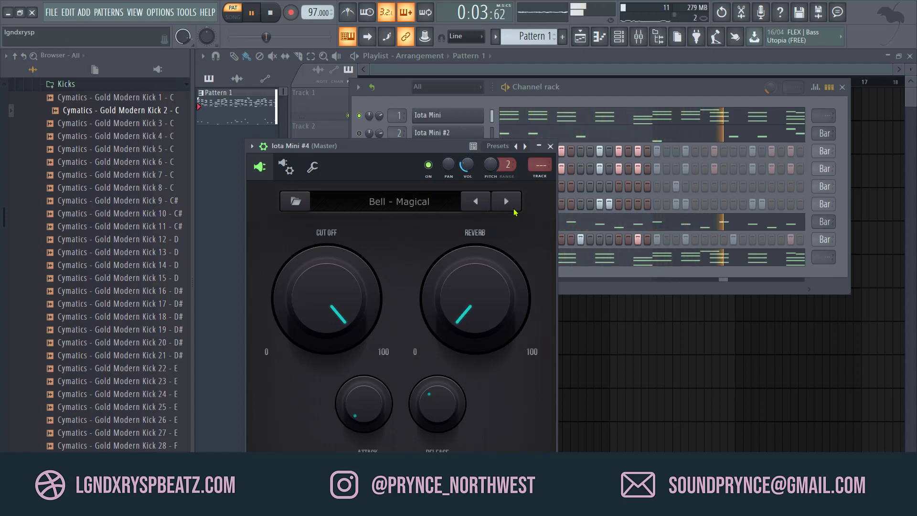
left_click(514, 210)
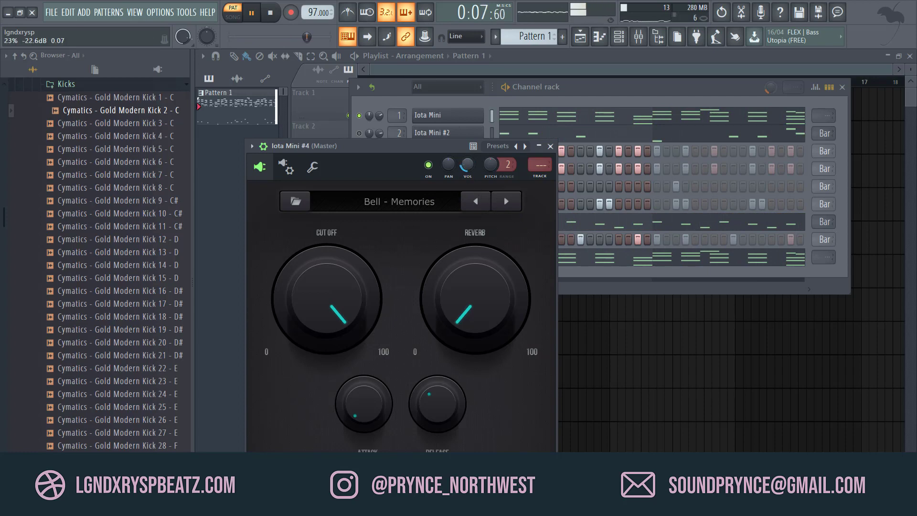
- Pan the Iota Mini #4 channel 30% right and close its plugin window
left_click_drag(449, 165, 448, 152)
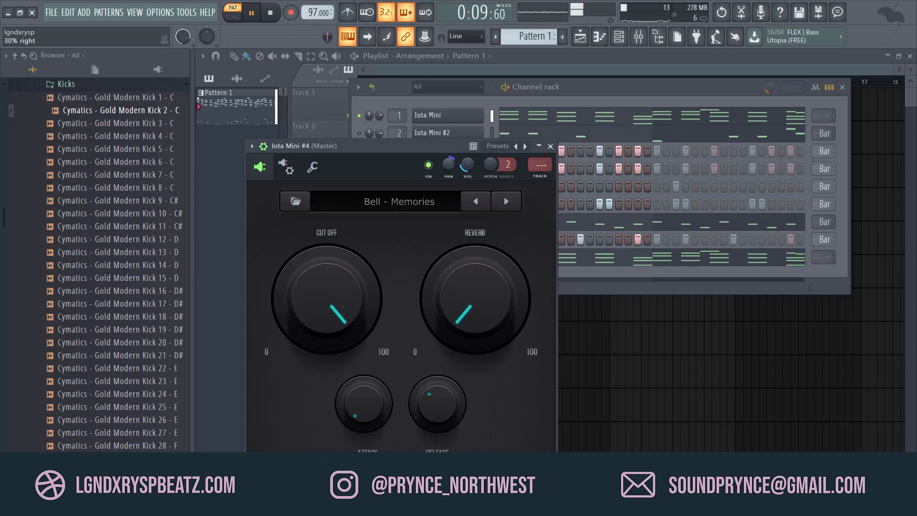
left_click(550, 146)
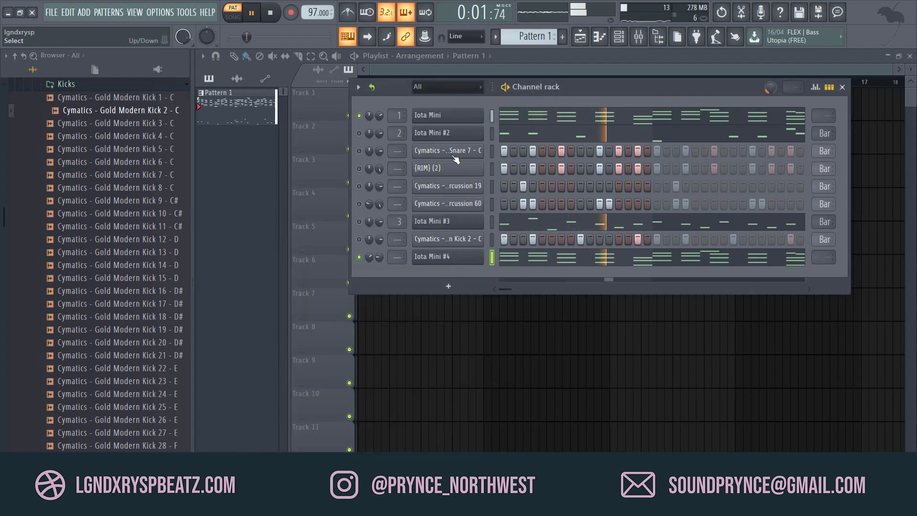
- Unmute all channels and play the full pattern
left_click(360, 223)
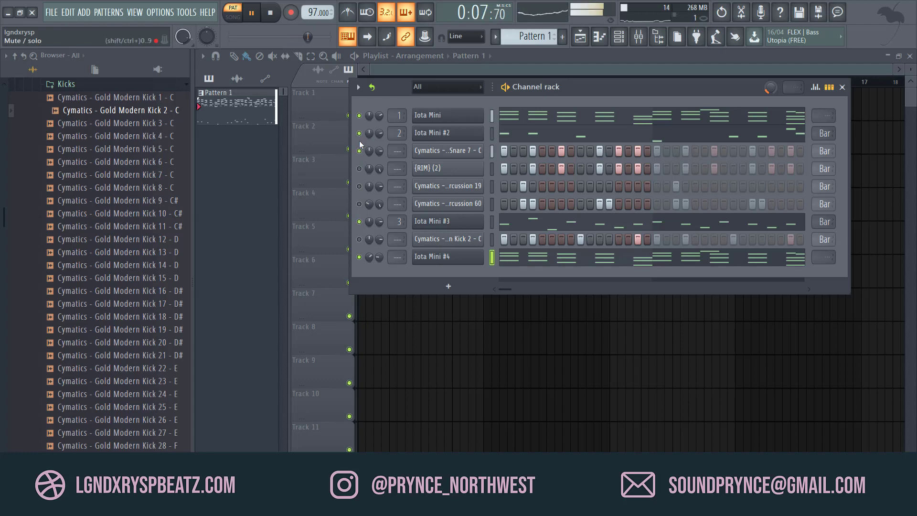
right_click(358, 112)
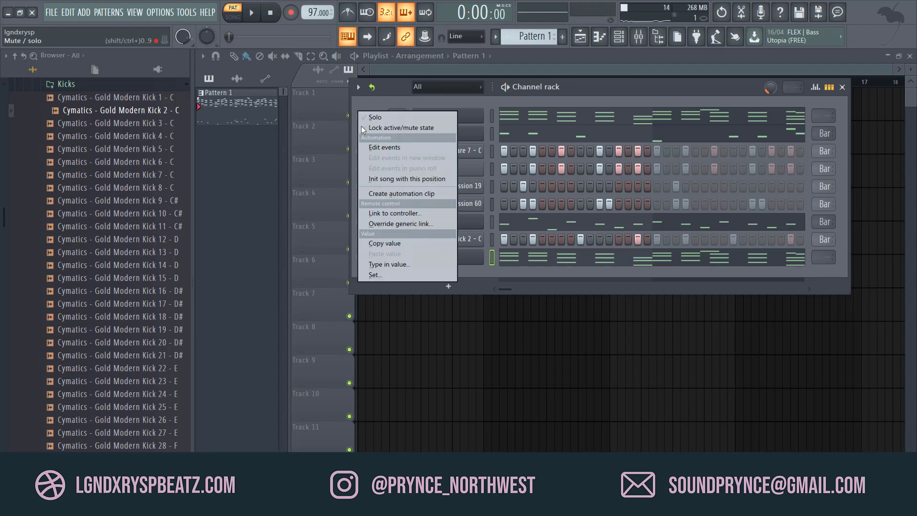
left_click(364, 117)
right_click(359, 116)
left_click(365, 123)
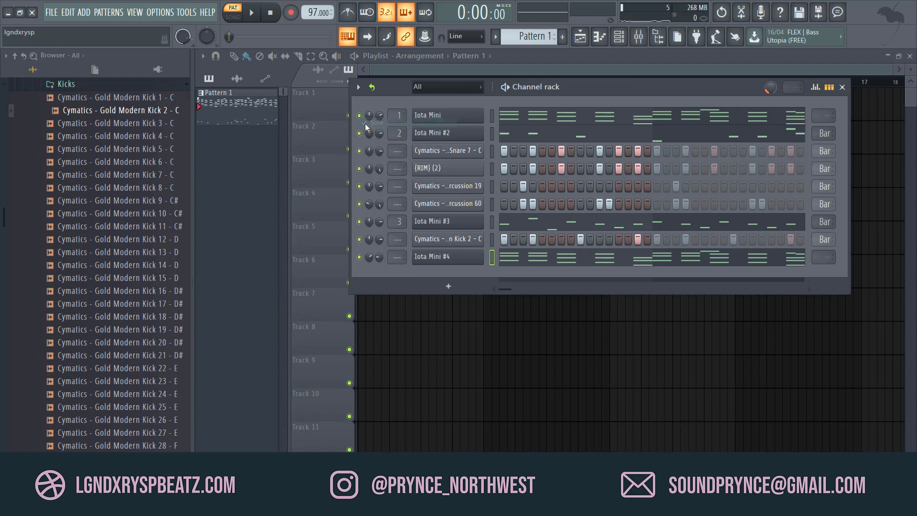
key("space")
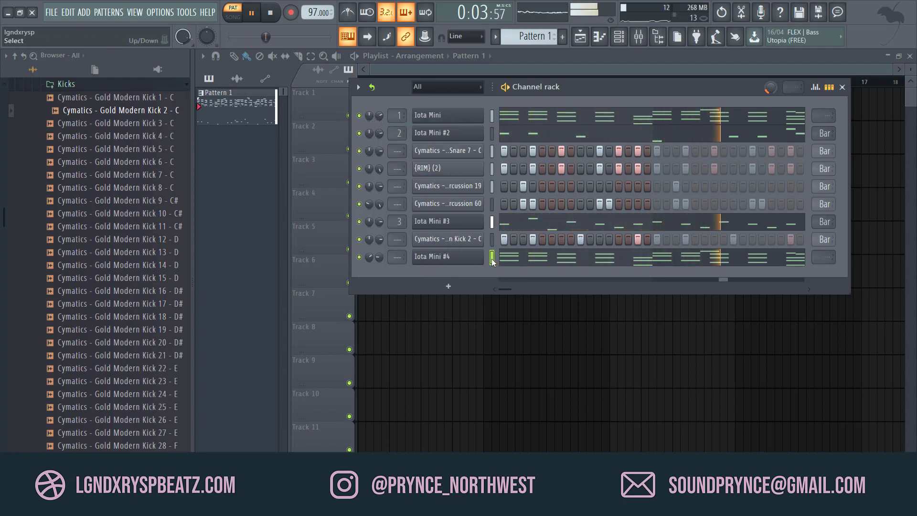
- Move the Iota Mini #4 channel up the rack to sit directly below Iota Mini #2
scroll(492, 261, "up", 3)
scroll(492, 261, "up", 3)
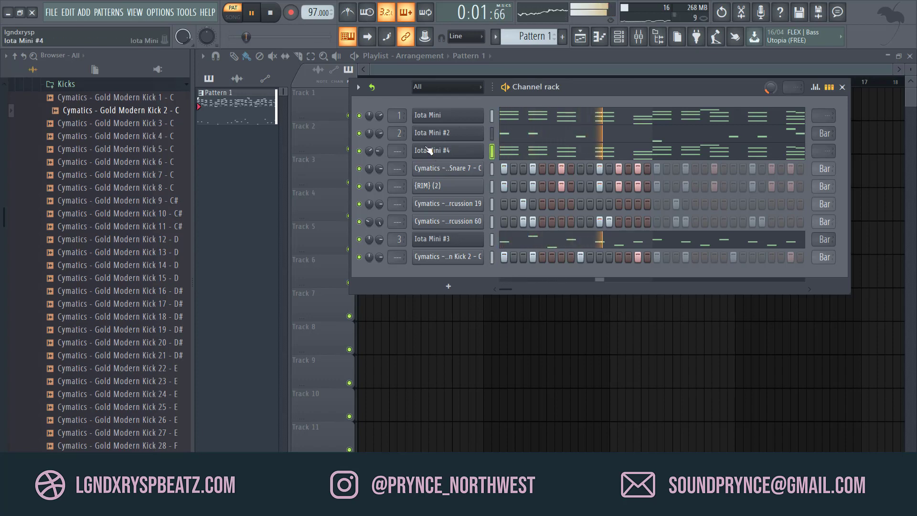
- Audition only the first Iota Mini and Iota Mini #2 channels, and check the preset loaded in Iota Mini #2
right_click(363, 118)
left_click(375, 121)
left_click(360, 133)
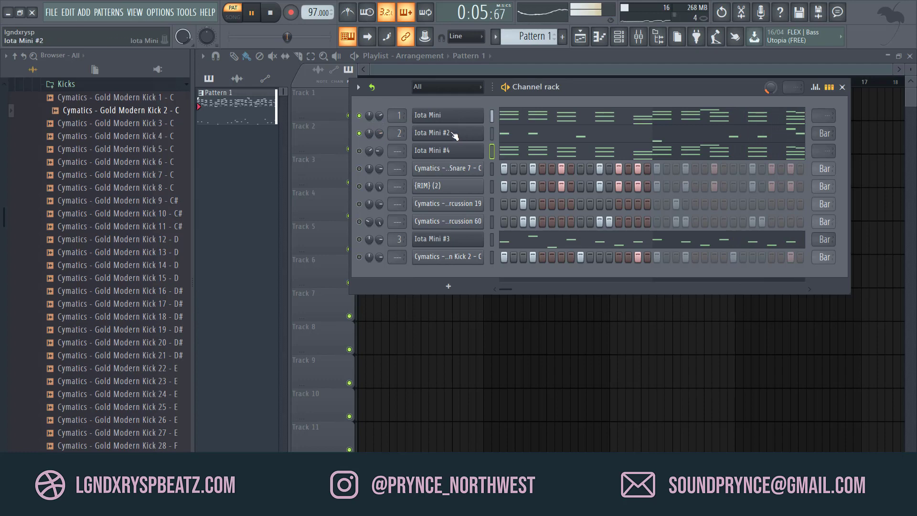
left_click(440, 136)
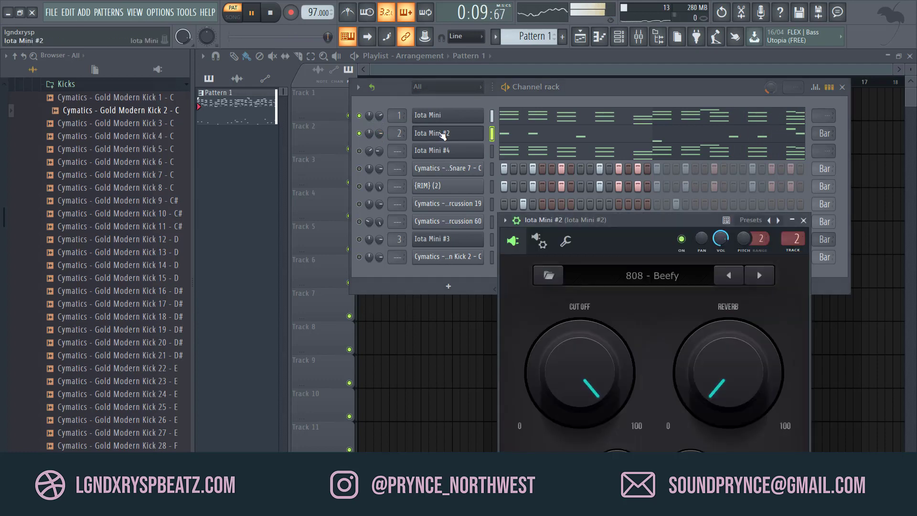
key("XF86AudioMute")
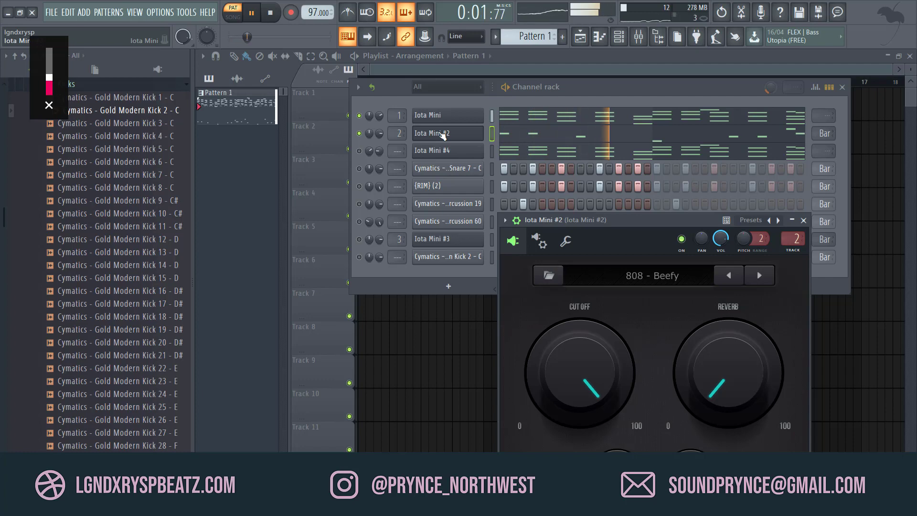
left_click_drag(593, 219, 580, 184)
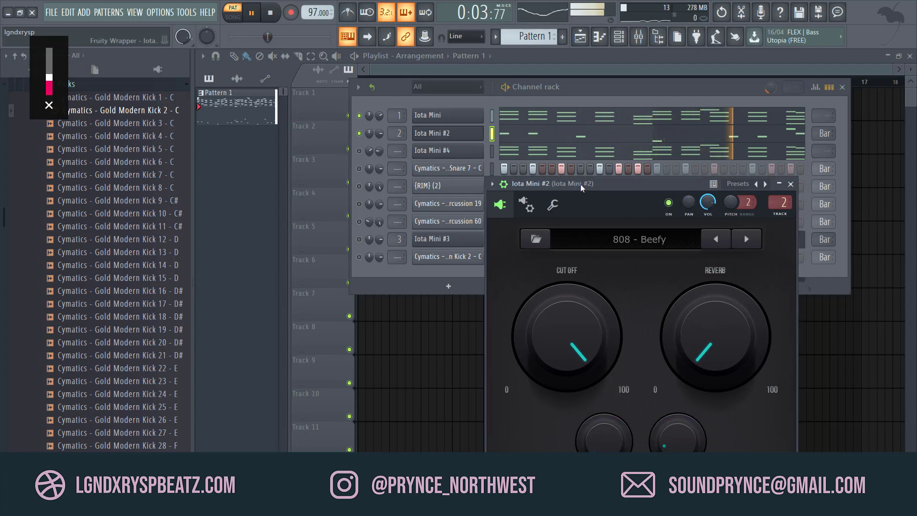
left_click(790, 184)
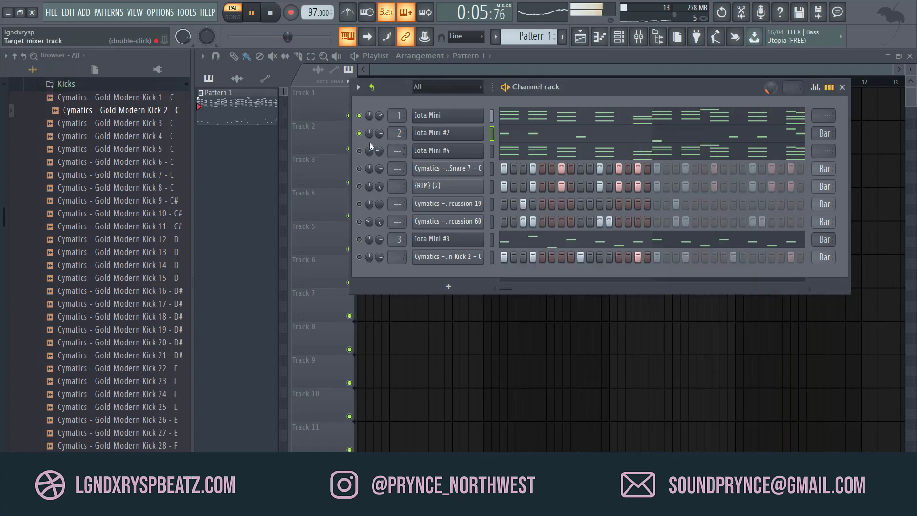
key("space")
- Reactivate every muted channel and play the whole beat again
right_click(360, 116)
left_click(373, 125)
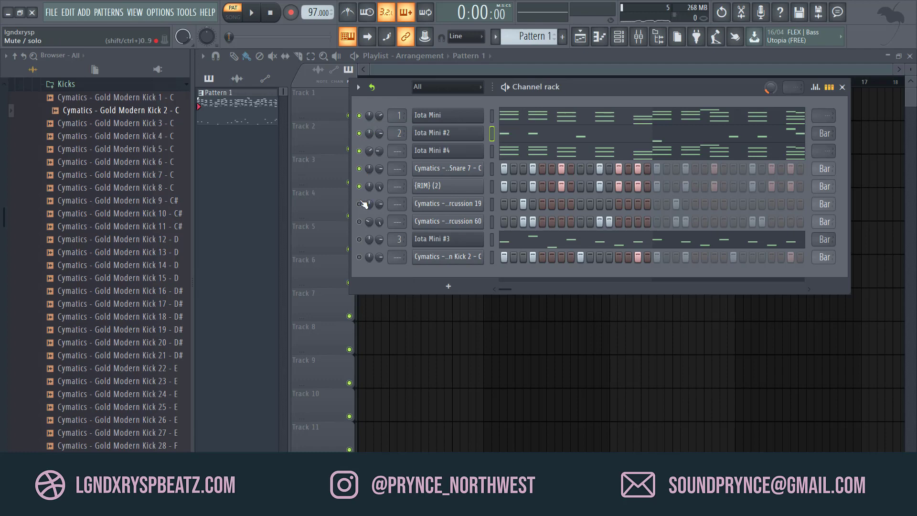
key("space")
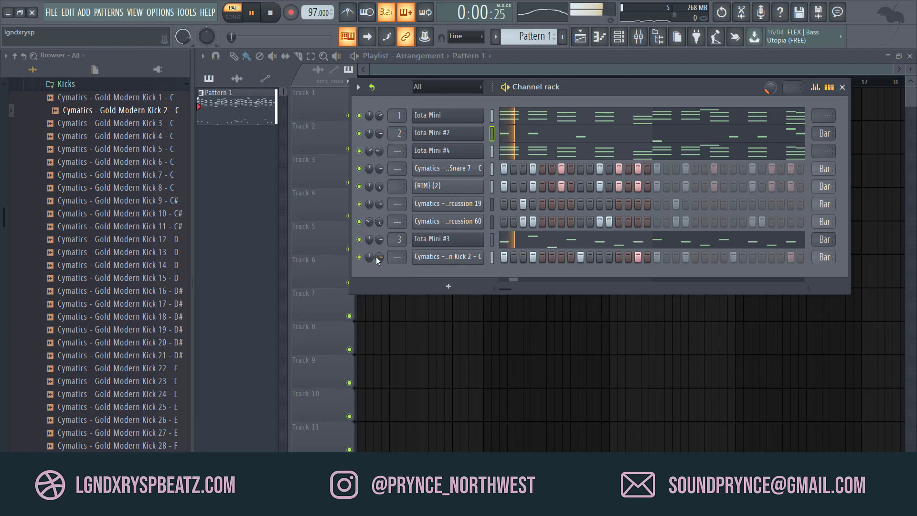
- Stop playback and collapse the Kicks and Drums - One Shots folders of the Cymatics - Gold Modern Hip Hop Collection
left_click(63, 84)
key("space")
left_click_drag(1, 312, 1, 224)
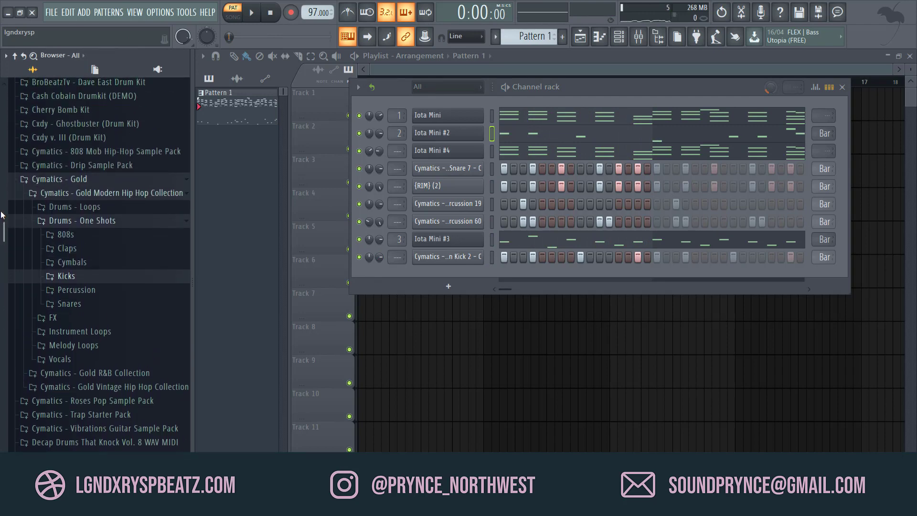
left_click(42, 222)
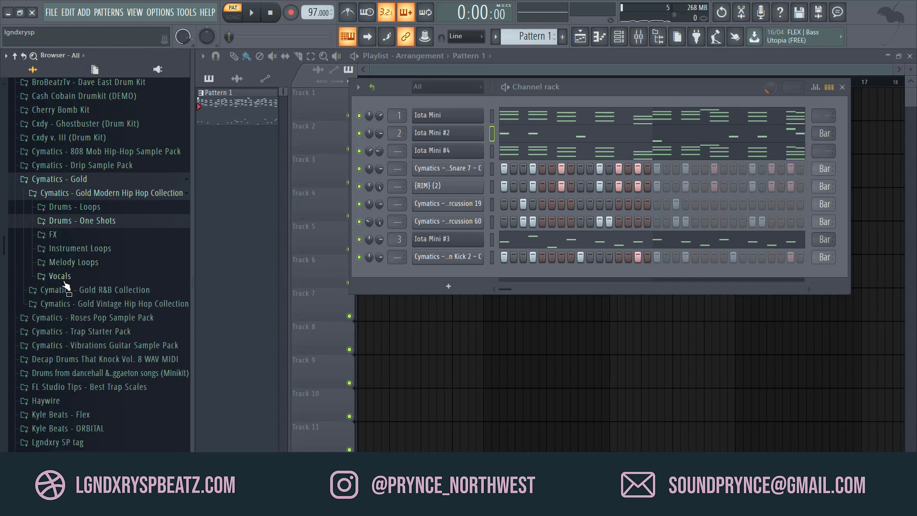
- Find Cymatics - Gold Modern Closed Hihat 9 among the closed hi-hat one-shots and add it as a new channel below the kick
left_click(59, 222)
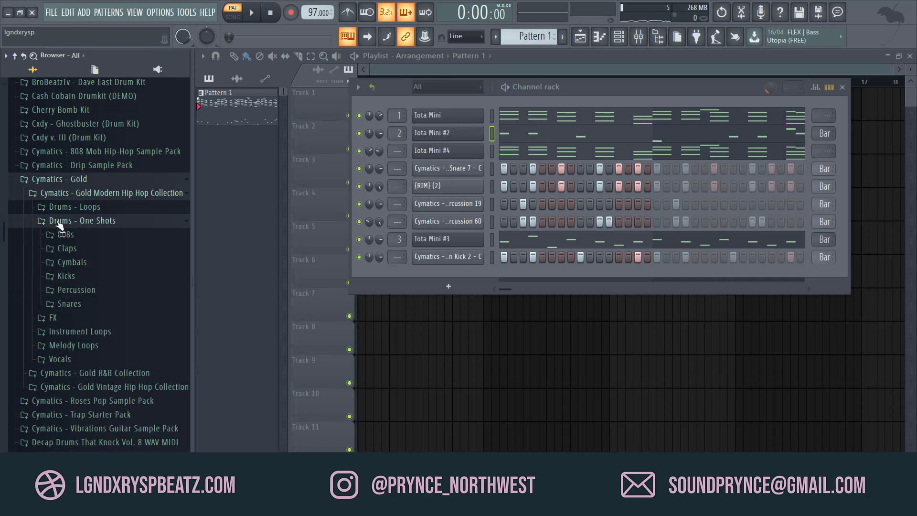
left_click(67, 262)
left_click(87, 291)
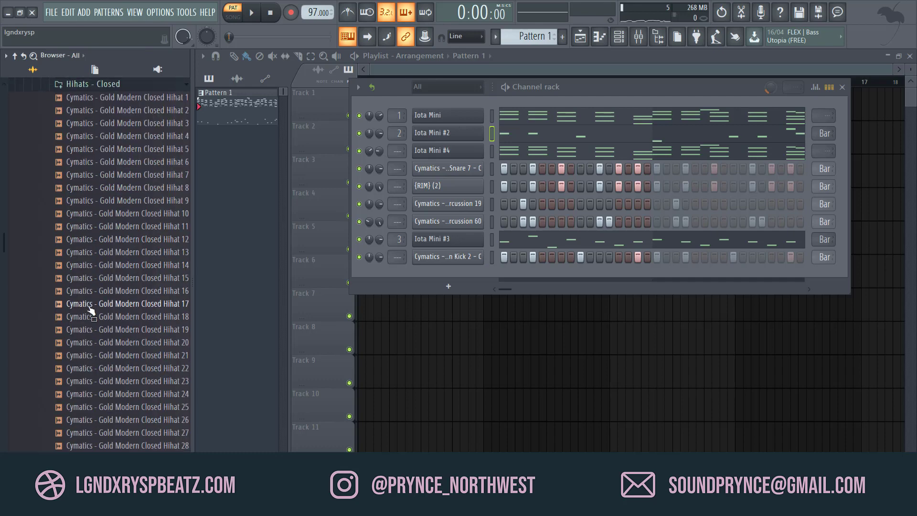
key("space")
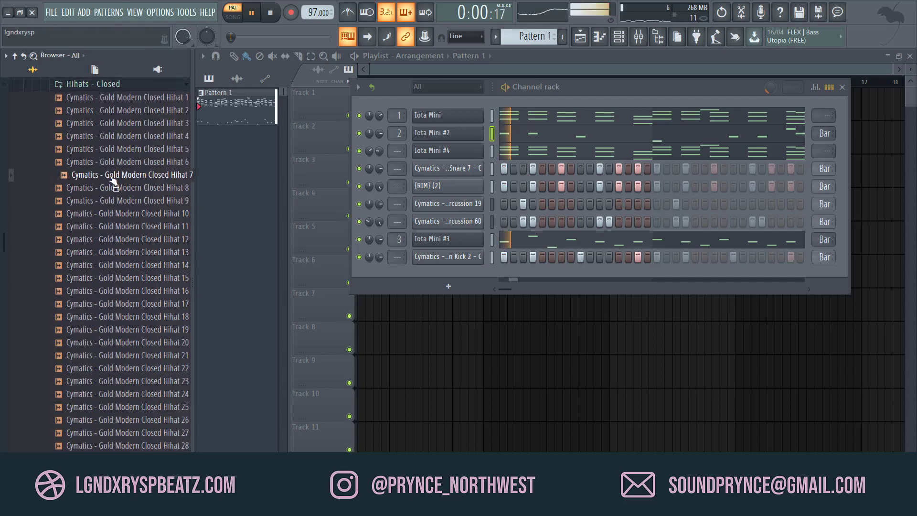
left_click(125, 201)
left_click_drag(124, 203, 442, 277)
key("space")
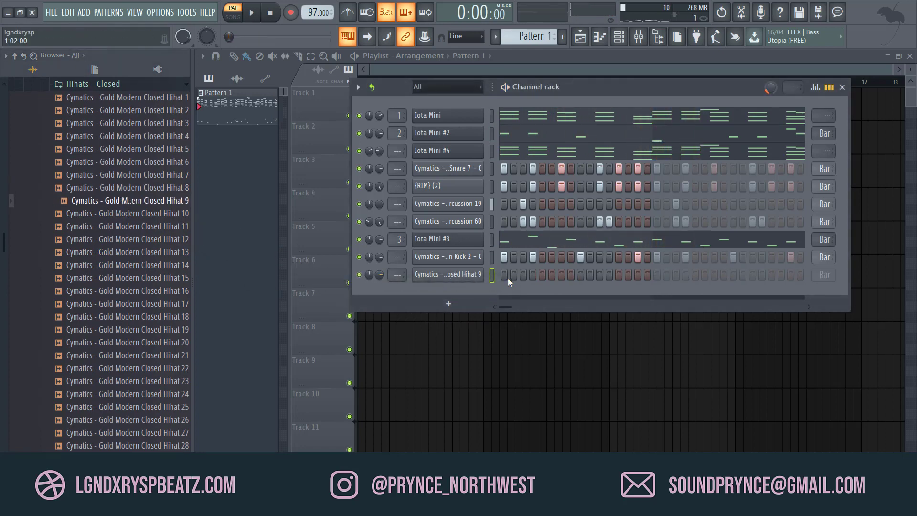
- Review the Closed Hihat 9 channel's settings, including its volume envelope
left_click(459, 274)
left_click(329, 187)
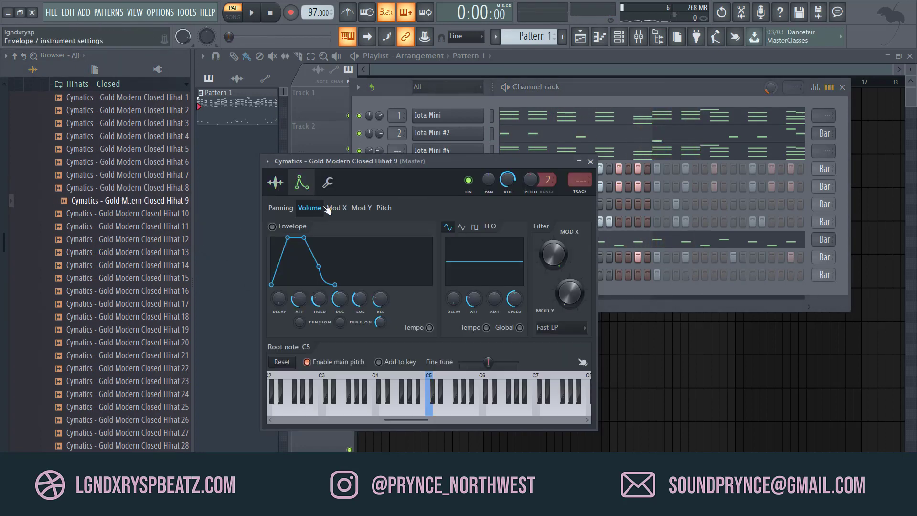
left_click(591, 162)
- Program Closed Hihat 9 hits on steps 1, 2, 3, 7, 8, 11, 13 and 15, checking them against the playing beat
left_click(521, 275)
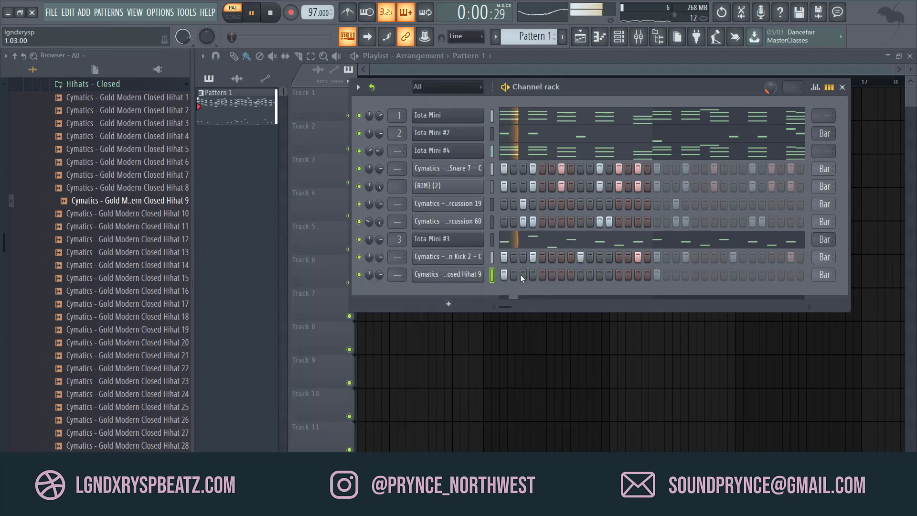
left_click(514, 275)
key("space")
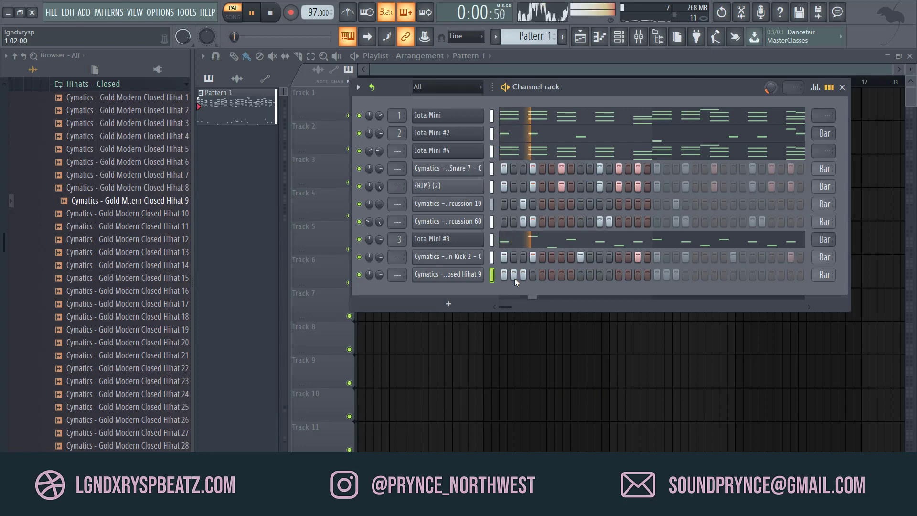
left_click(561, 275)
left_click(570, 275)
key("space")
left_click(619, 275)
left_click(600, 274)
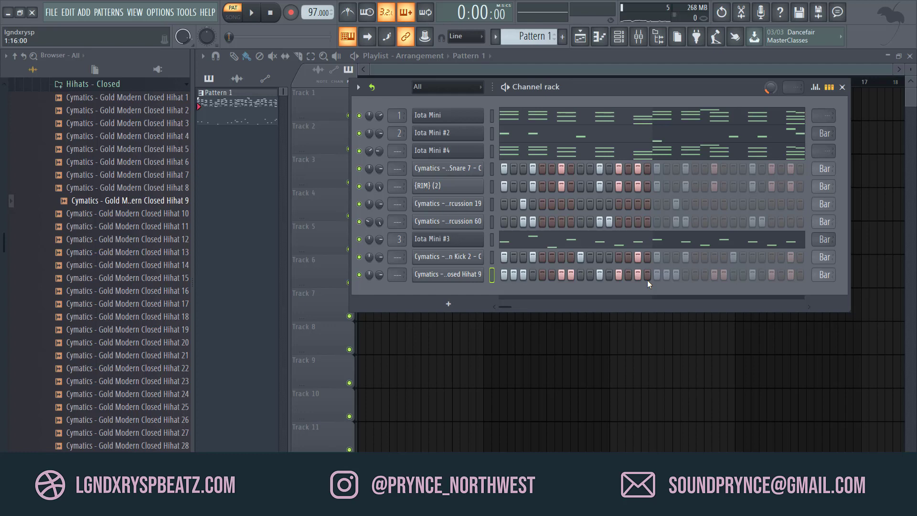
key("space")
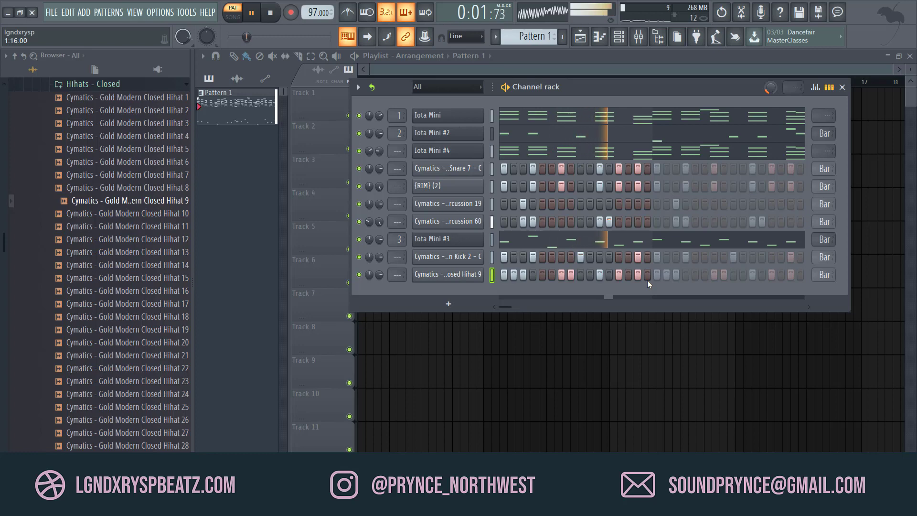
key("space")
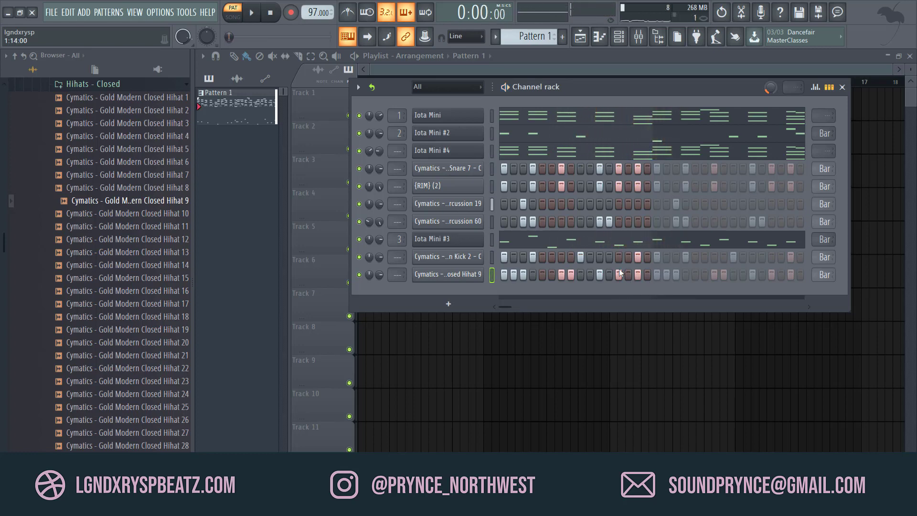
- In the piano roll, duplicate the first bar of Closed Hihat 9 notes across bars 2, 3 and 4
left_click(829, 87)
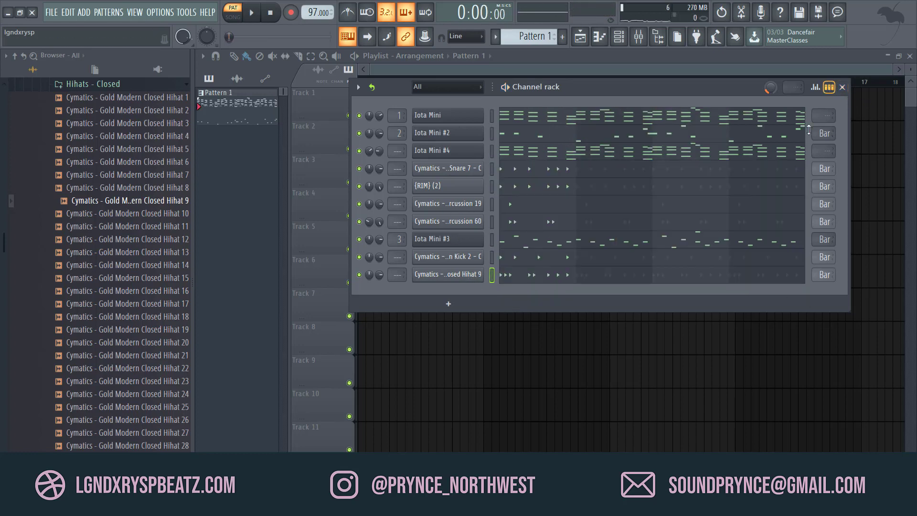
left_click(554, 279)
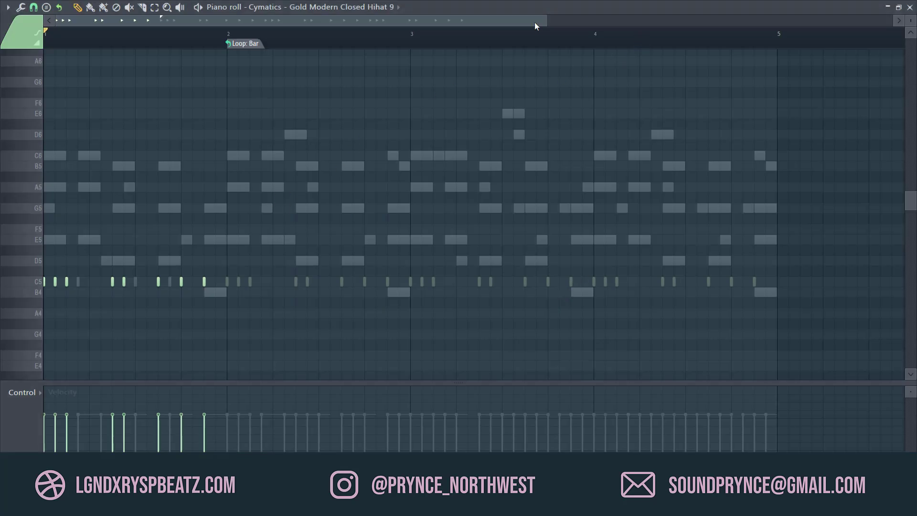
left_click_drag(549, 20, 443, 20)
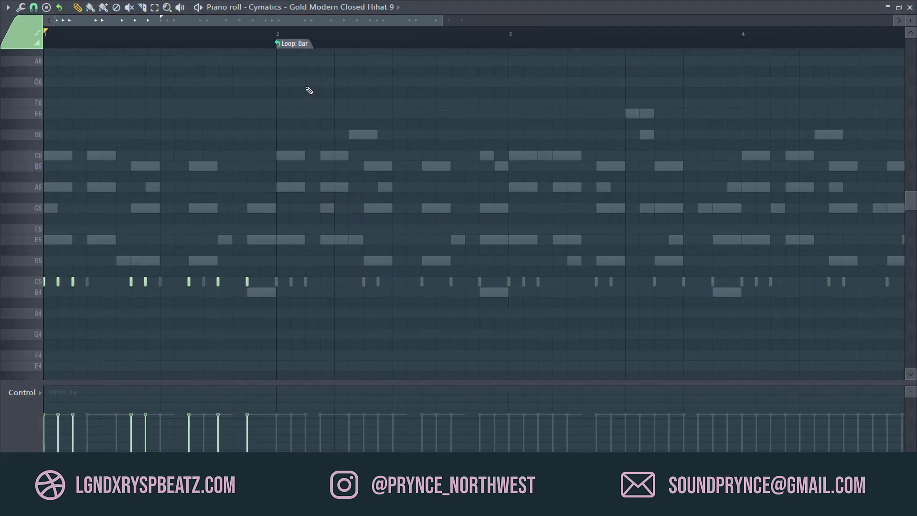
right_click(275, 43)
left_click(235, 40)
double_click(227, 36)
key("ctrl+b")
key("ctrl+b")
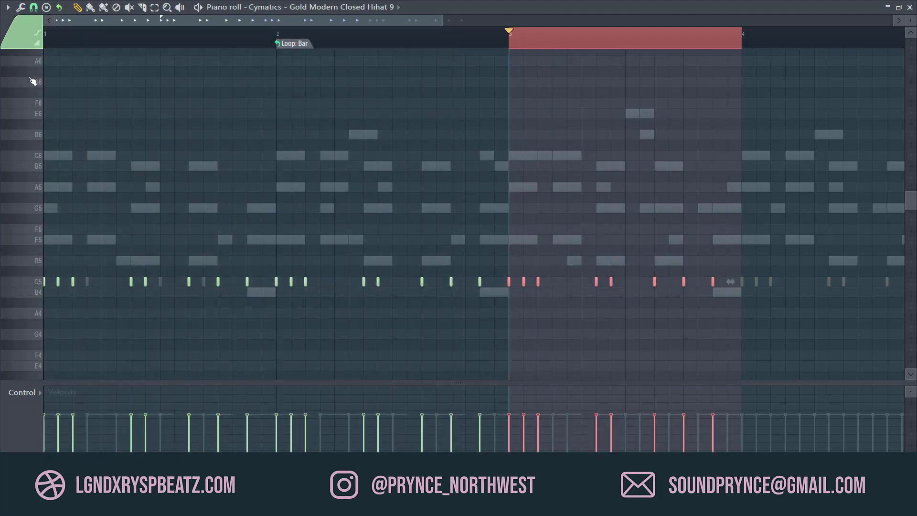
key("ctrl+b")
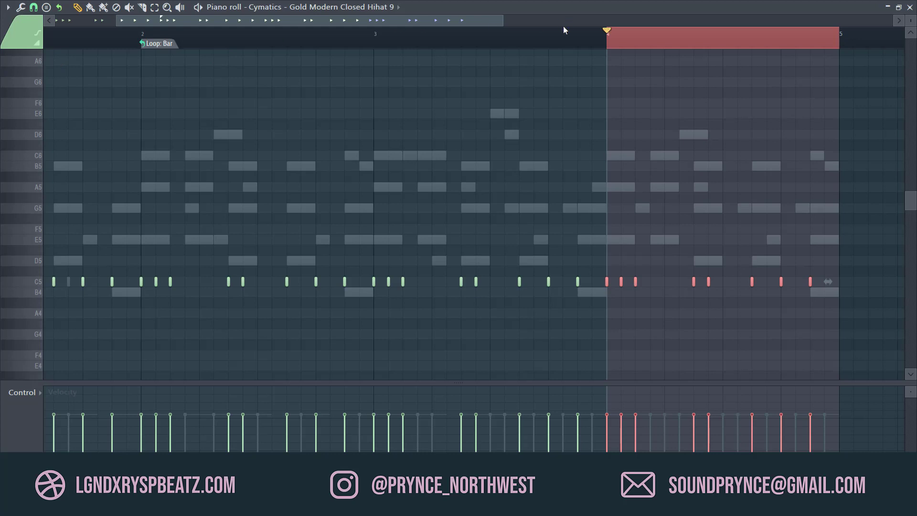
left_click(665, 42)
left_click_drag(197, 24, 135, 24)
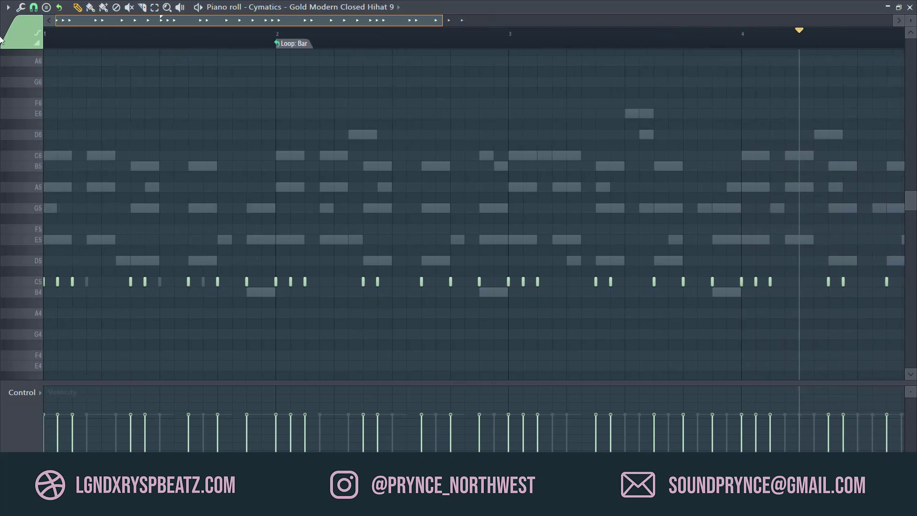
- Draw a two-step B4 hi-hat note on beat 3 of bar 1 and chop it into eight equal hits
left_click(165, 313)
left_click_drag(174, 314, 166, 278)
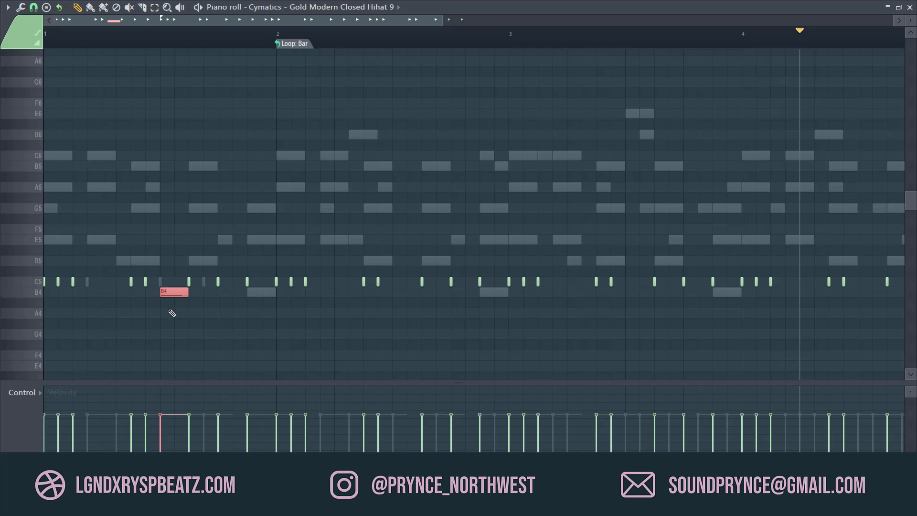
key("alt+u")
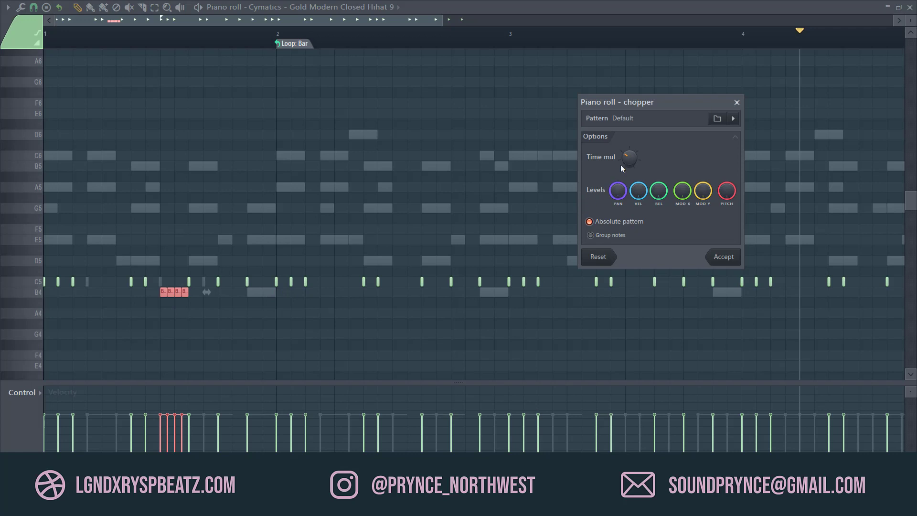
left_click_drag(625, 159, 626, 172)
key("space")
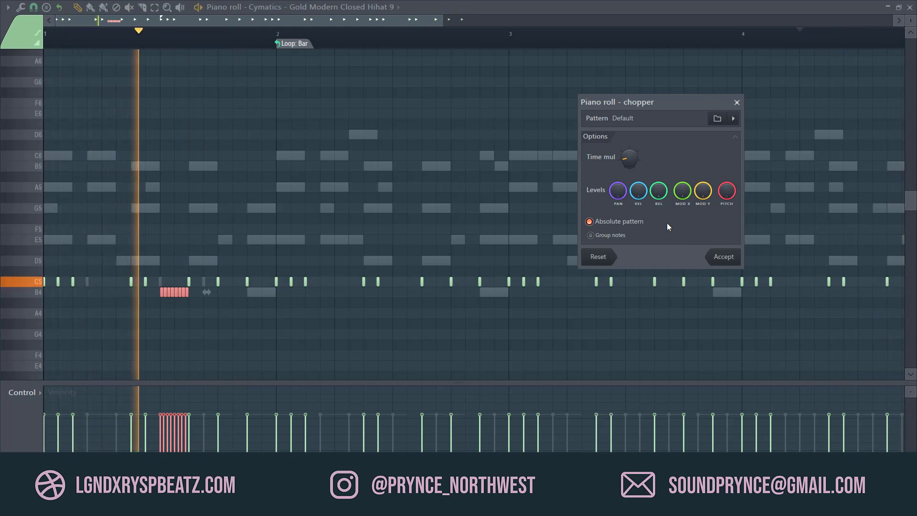
left_click(722, 256)
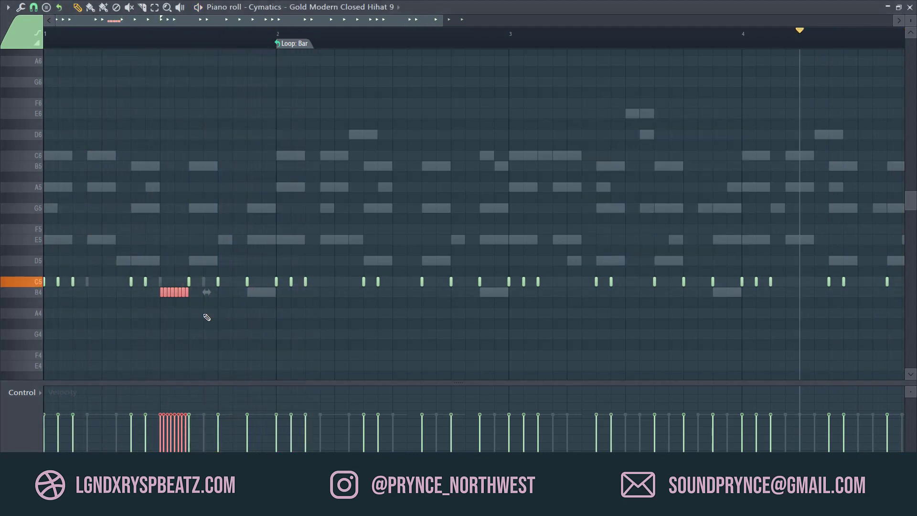
key("space")
- Raise the chopped hi-hat roll in bar 1 to F5 and play it back
left_click_drag(169, 280, 172, 223)
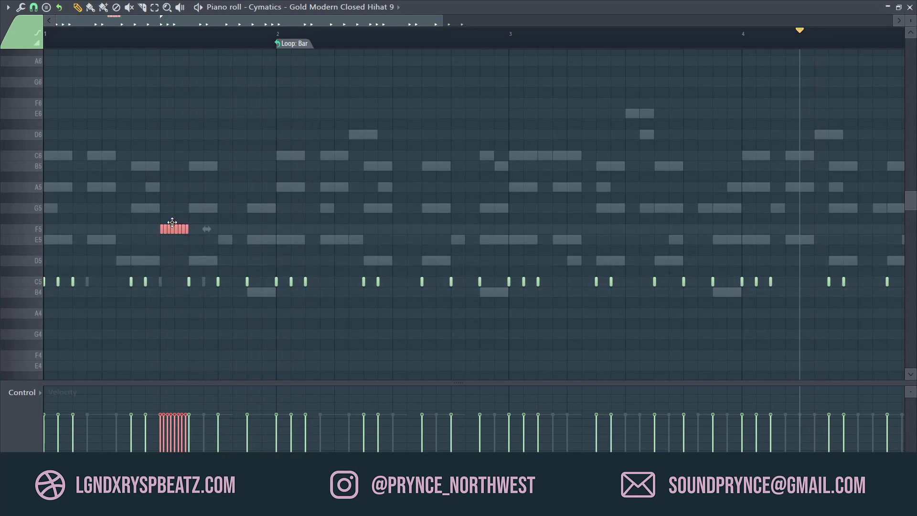
key("space")
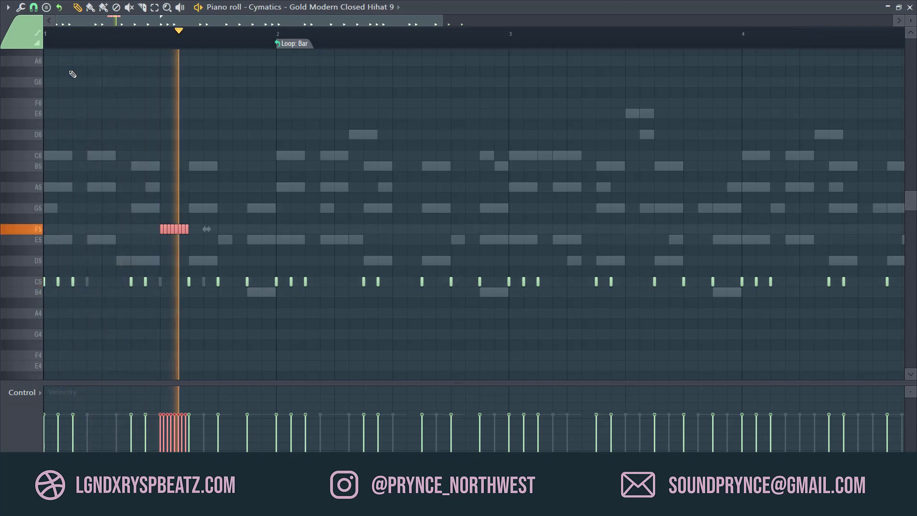
key("space")
key("space")
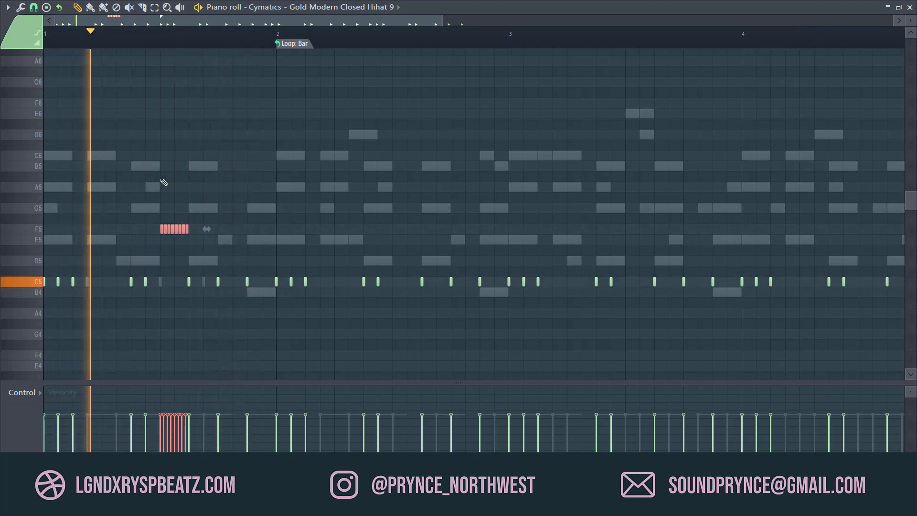
- Draw an A4 hi-hat note about two steps long on beat 3 of bar 2, and undo the quantizing tried on the notes
left_click(394, 313)
key("space")
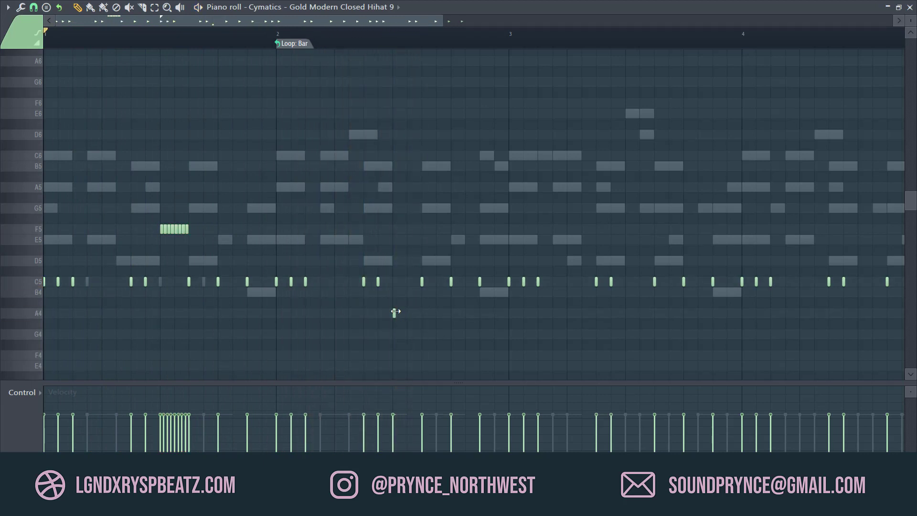
left_click_drag(394, 313, 396, 314)
left_click_drag(402, 315, 416, 319)
key("ctrl+q")
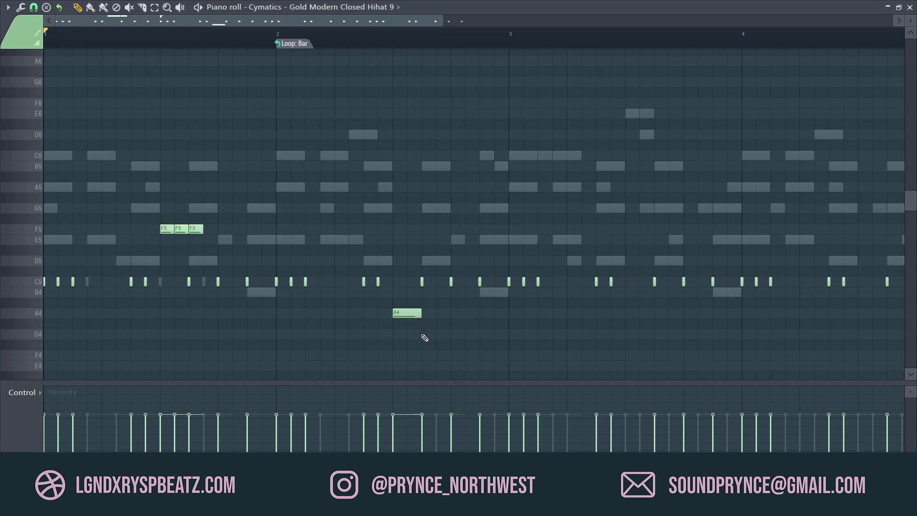
key("ctrl+z")
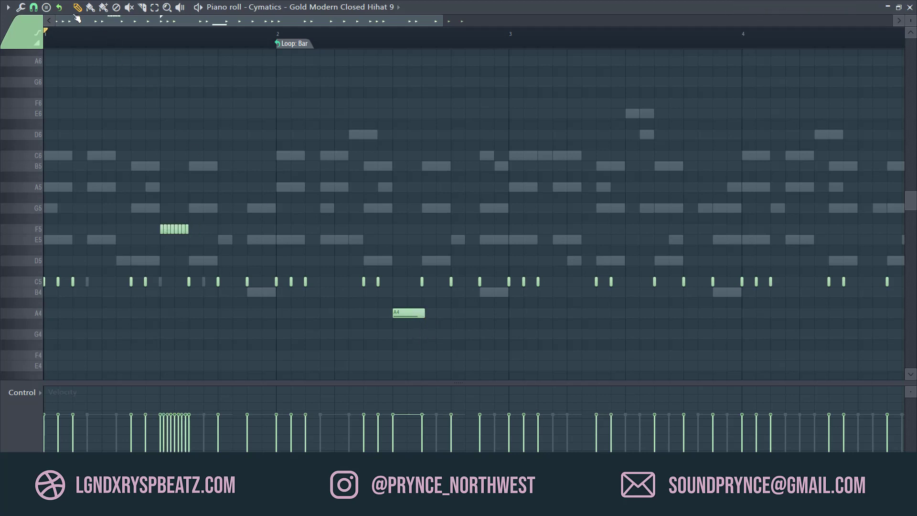
- Chop the A4 note in bar 2 into a faster roll than the one in bar 1, lowering the chopper's time multiplier
left_click(129, 7)
left_click_drag(429, 382, 401, 393)
left_click_drag(432, 359, 362, 300)
key("alt+u")
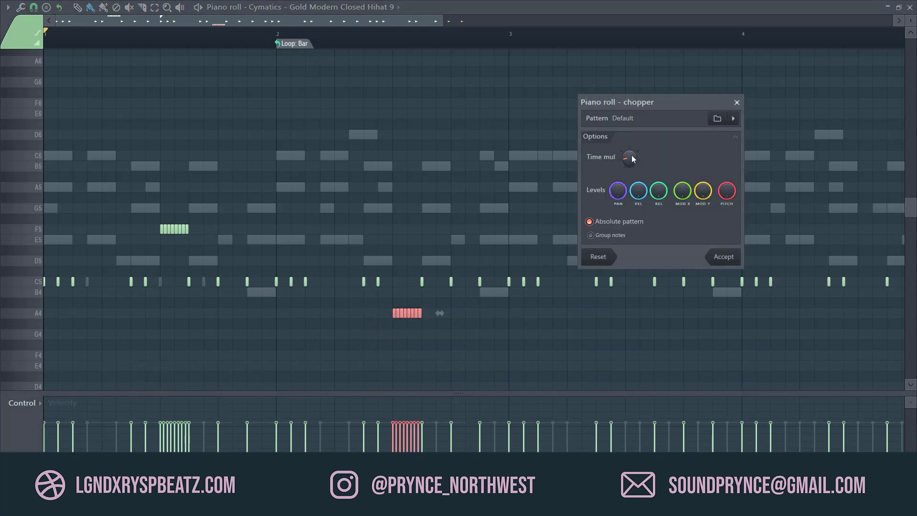
left_click_drag(630, 158, 629, 179)
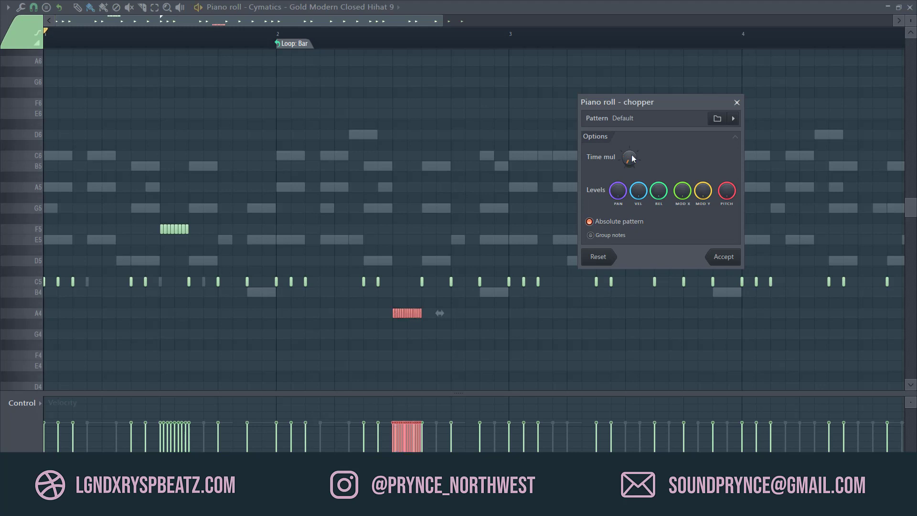
key("space")
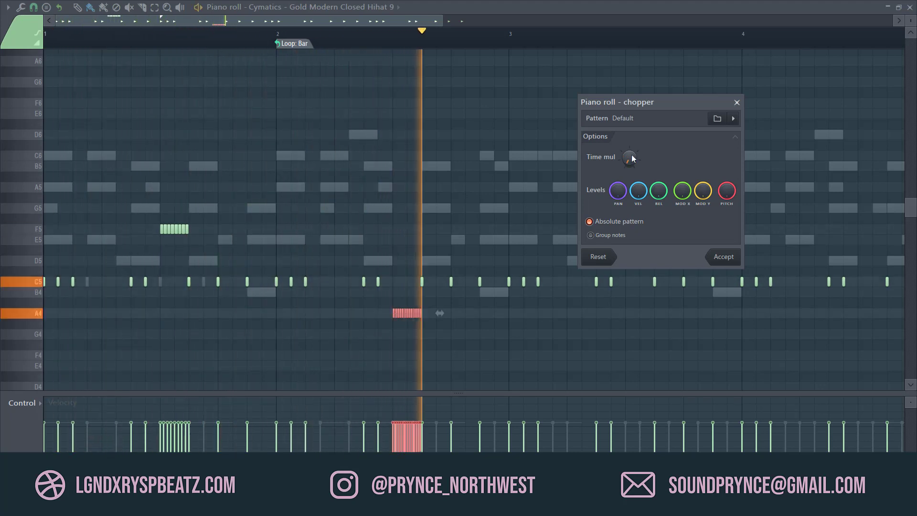
left_click(722, 257)
- Raise the bar 2 roll to D5, shape its velocities into a rising ramp and play it back
left_click_drag(406, 293, 409, 254)
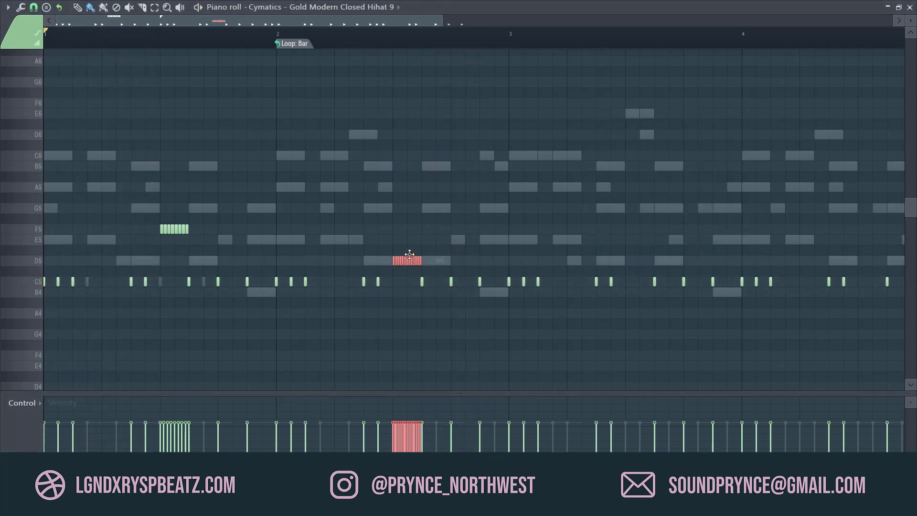
key("space")
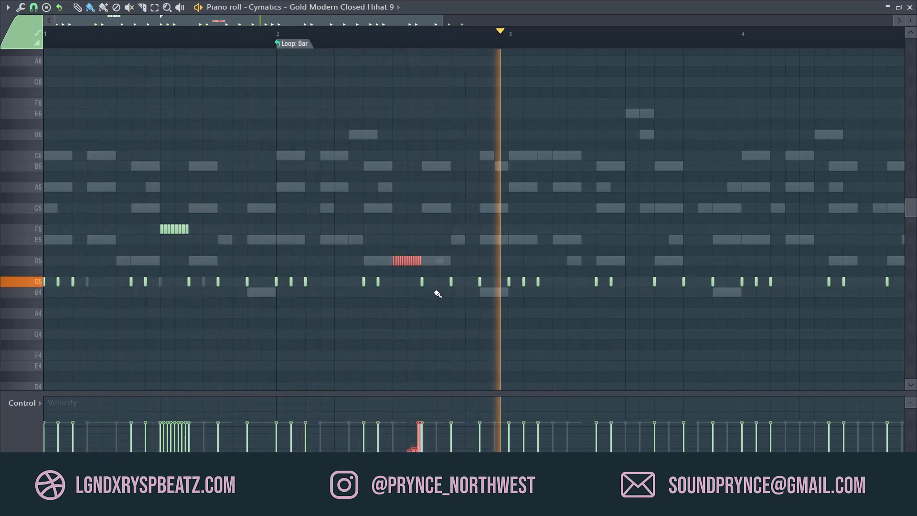
key("space")
- Delete the Closed Hihat 9 notes in bars 3 and 4 so the first two bars loop
left_click_drag(441, 18, 593, 19)
left_click_drag(757, 359, 383, 222)
key("Delete")
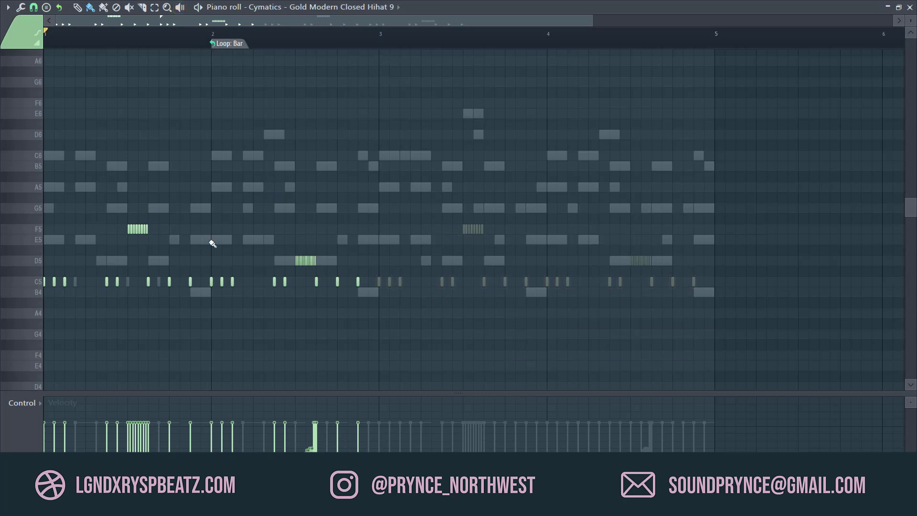
- Play the pattern, leave the hi-hat piano roll and route the Iota Mini #4 channel to free mixer track 4
key("space")
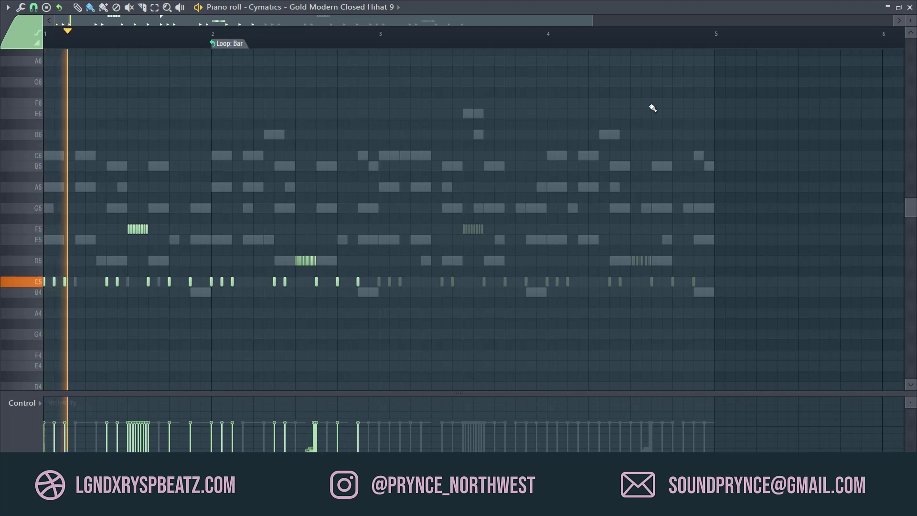
left_click(910, 7)
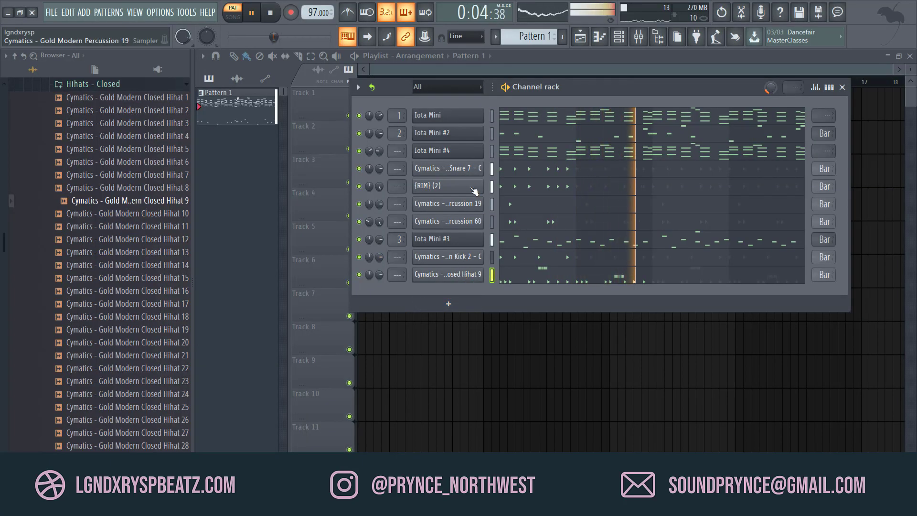
left_click(462, 156)
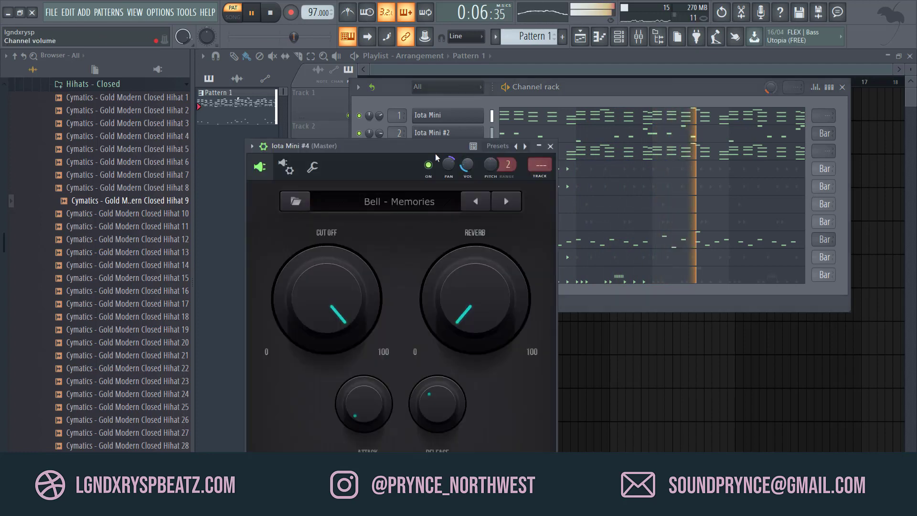
left_click(312, 167)
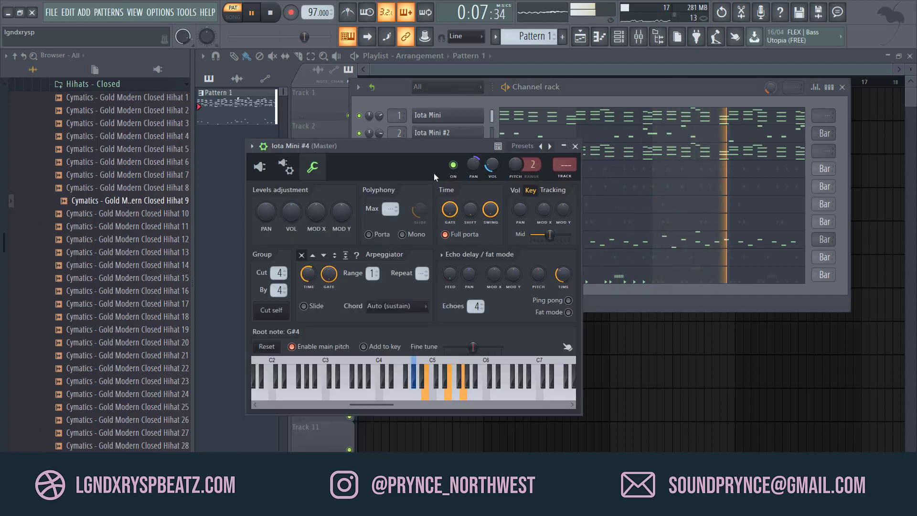
left_click(566, 165)
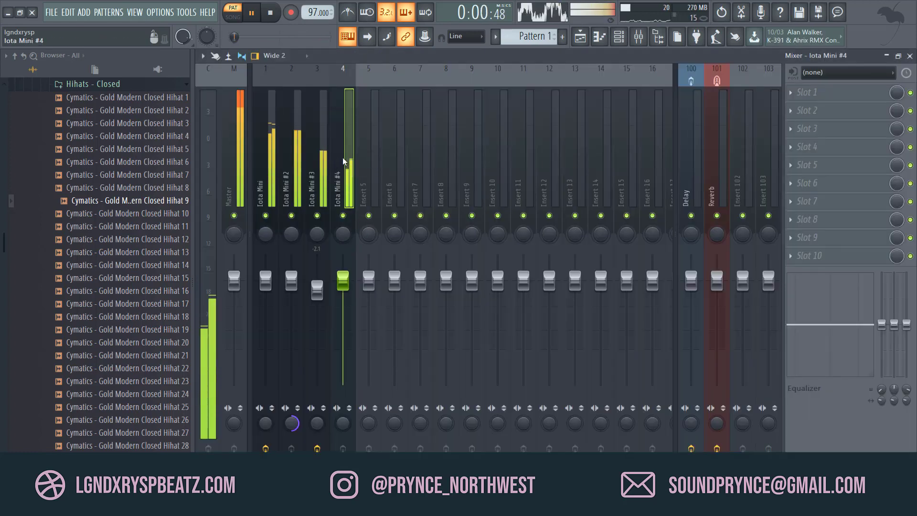
- Add Fruity Parametric EQ 2 to slot 10 of the Iota Mini #4 track and cut its lows with band 1 around 266 Hz
left_click(816, 256)
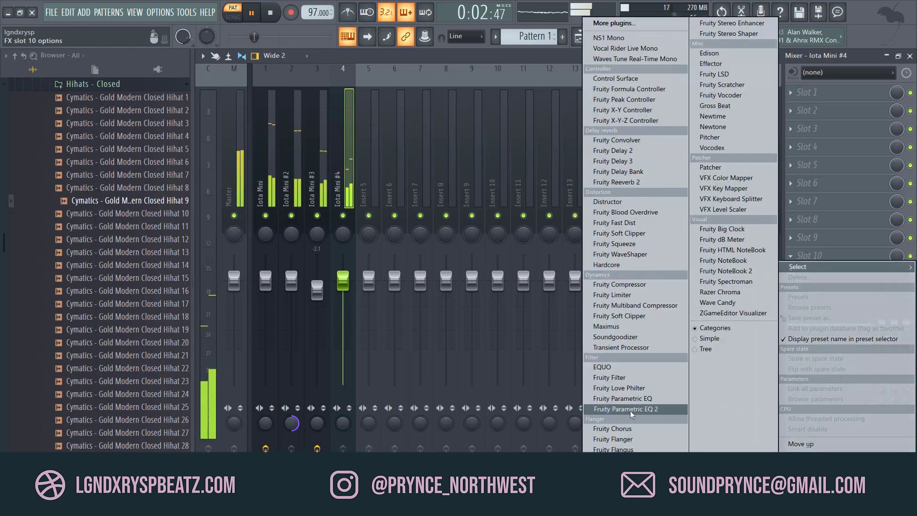
left_click(625, 409)
left_click_drag(302, 242, 350, 293)
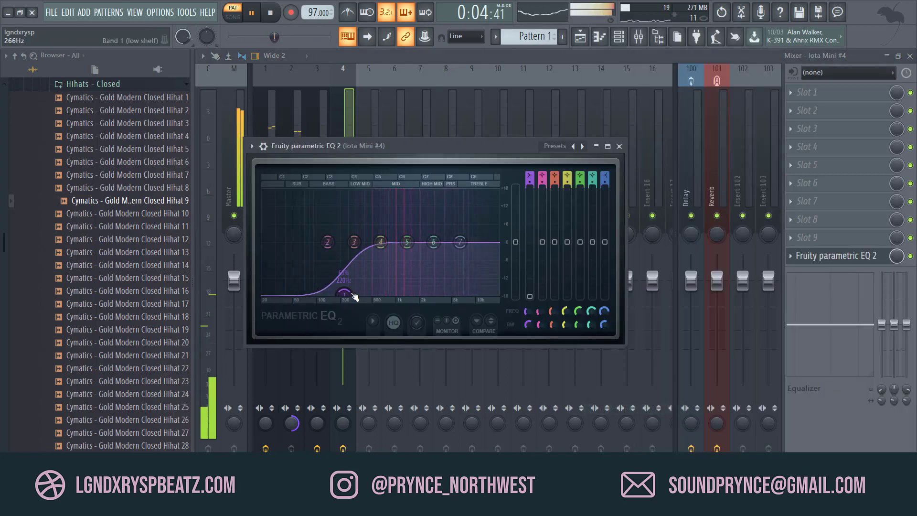
left_click(619, 146)
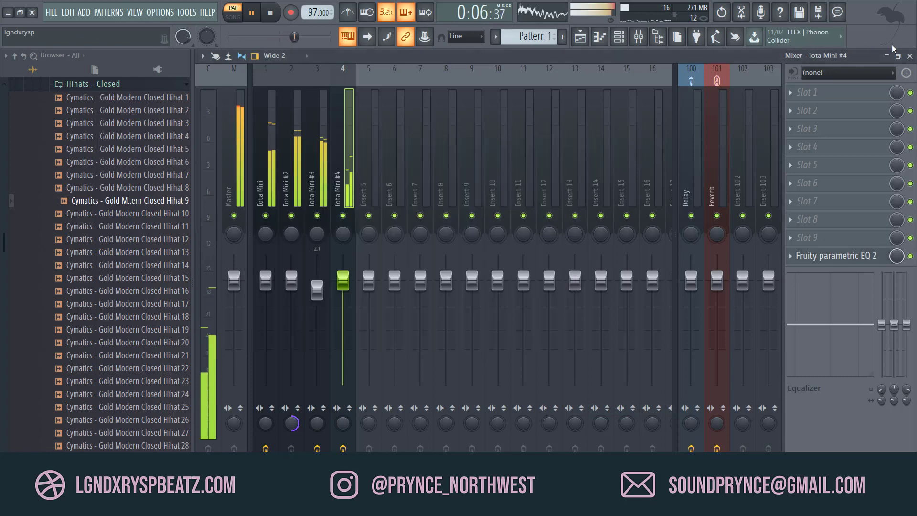
left_click(909, 56)
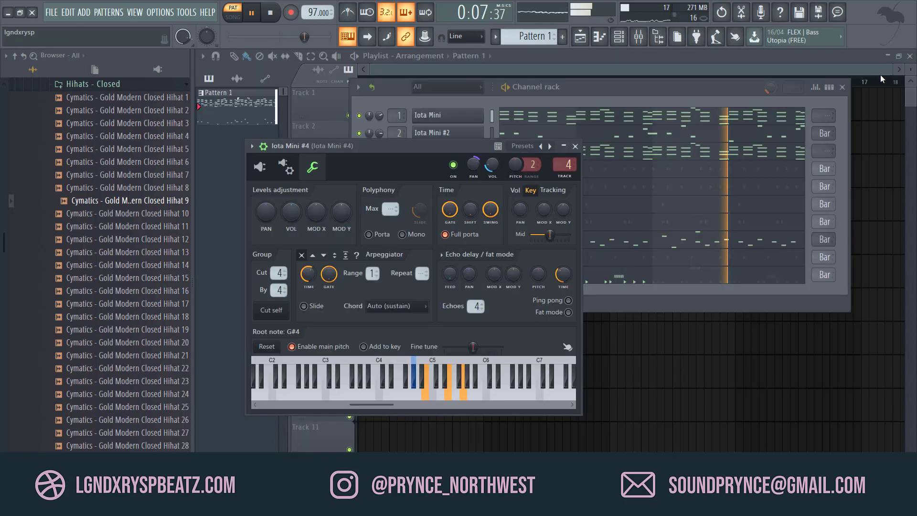
left_click(576, 149)
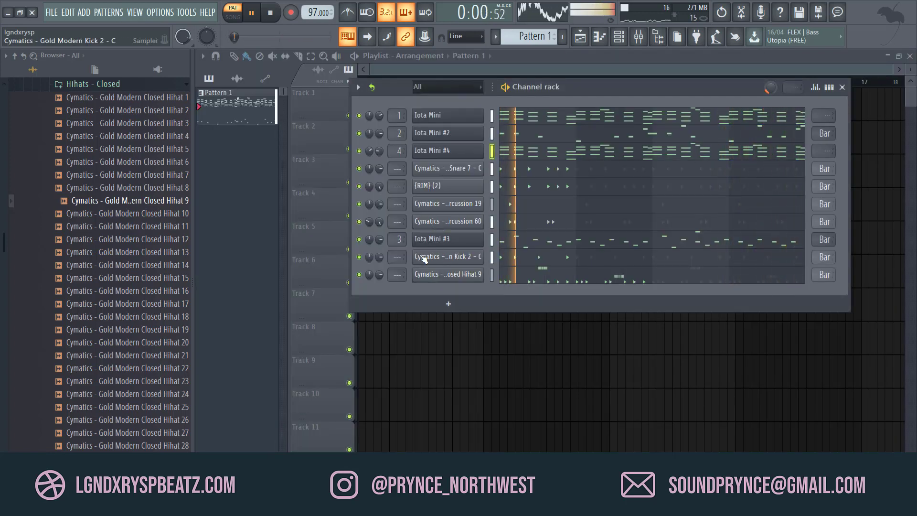
- Route the Gold Modern Snare 7 channel to mixer track 5 and the {RIM} (2) channel to mixer track 6
left_click(492, 257)
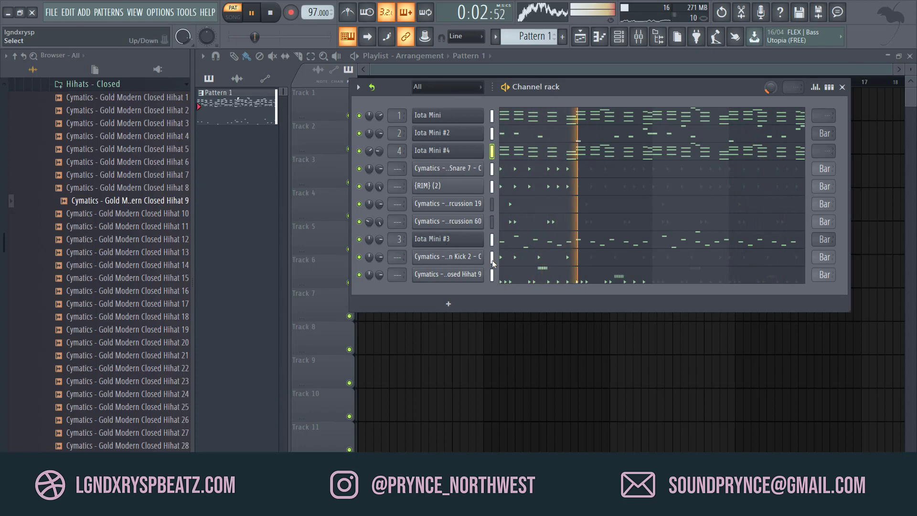
left_click(491, 275)
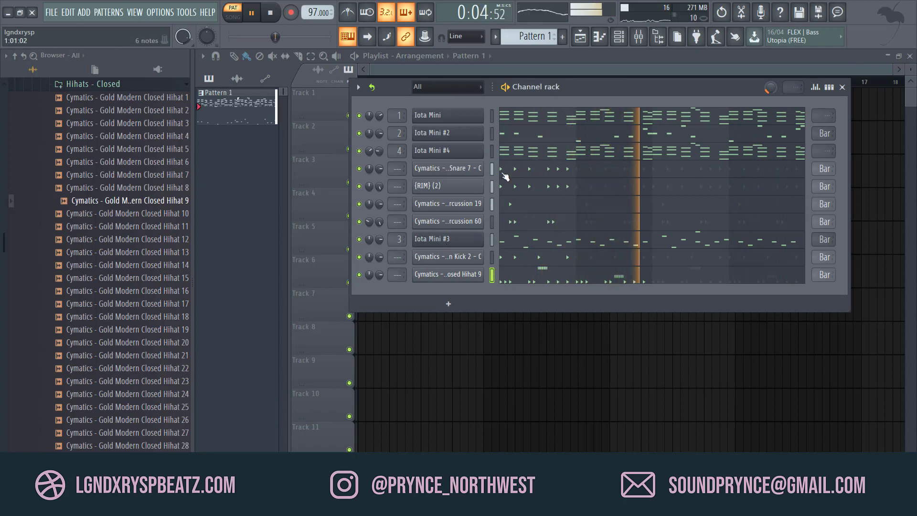
left_click(454, 169)
key("ctrl+l")
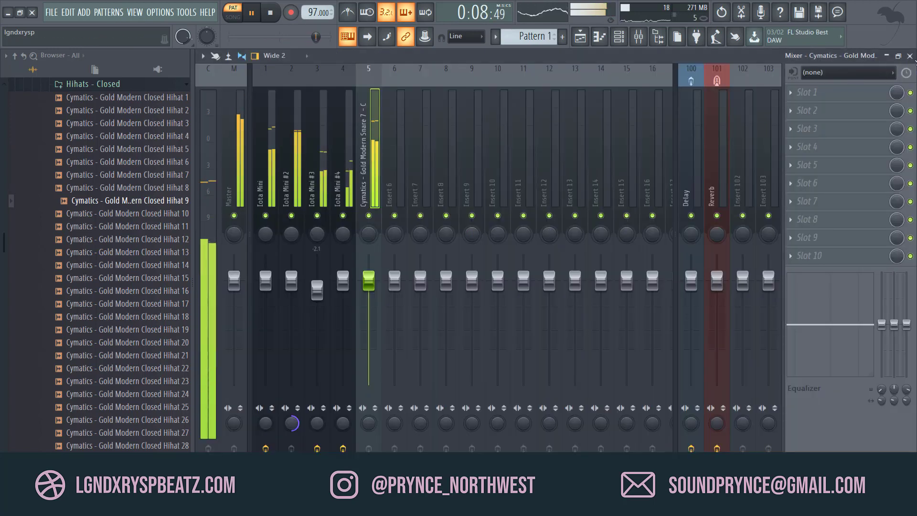
left_click(910, 57)
left_click(590, 161)
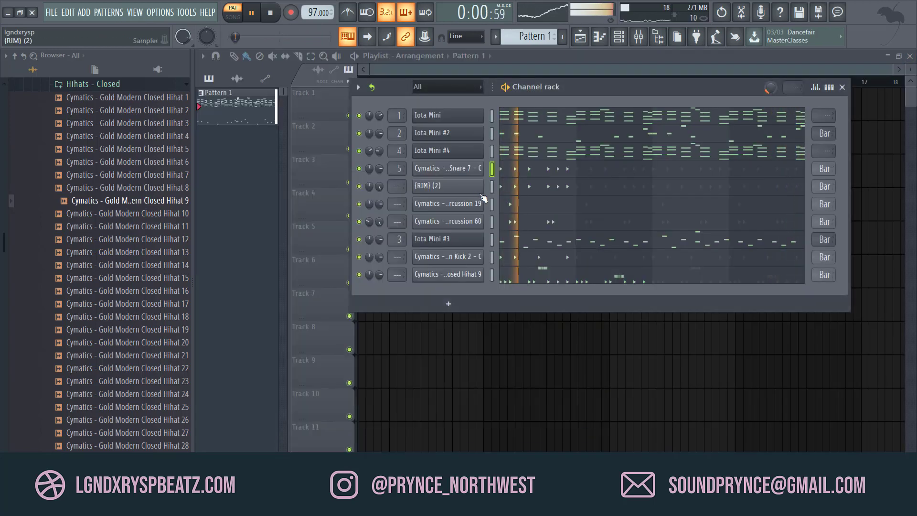
left_click(480, 187)
key("ctrl+l")
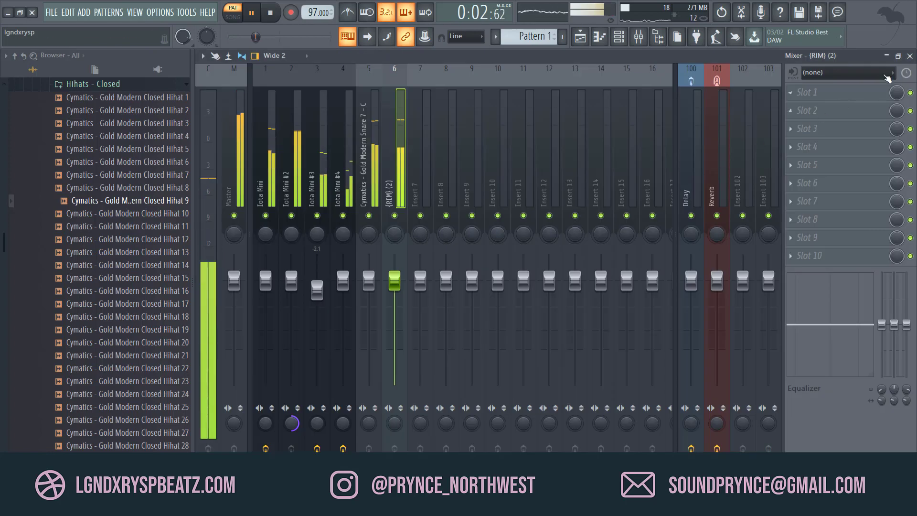
key("Escape")
left_click(605, 177)
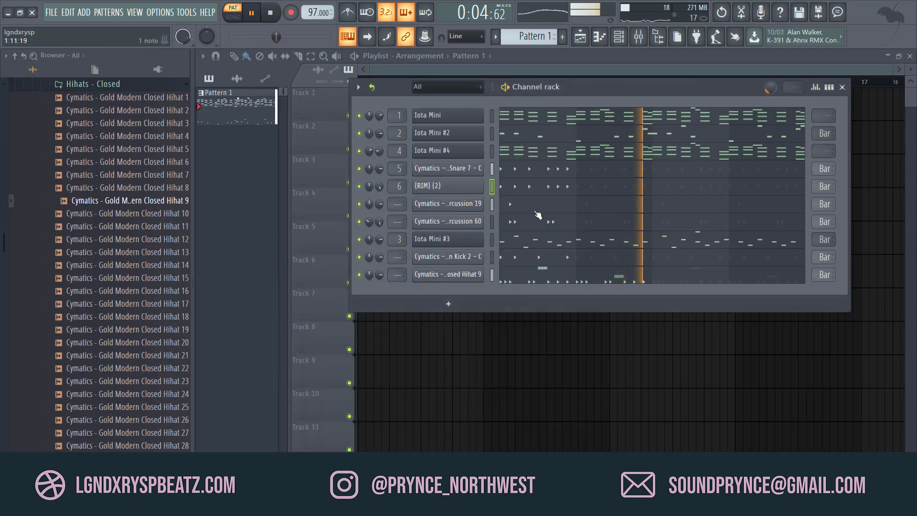
- Route the Gold Modern Percussion 19 channel to mixer track 7 and Percussion 60 to mixer track 8
left_click(466, 207)
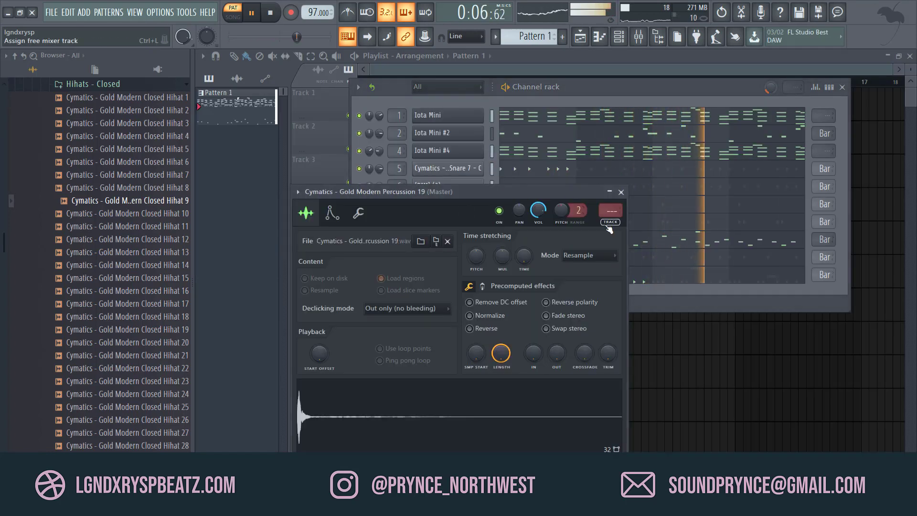
key("ctrl+l")
left_click(909, 56)
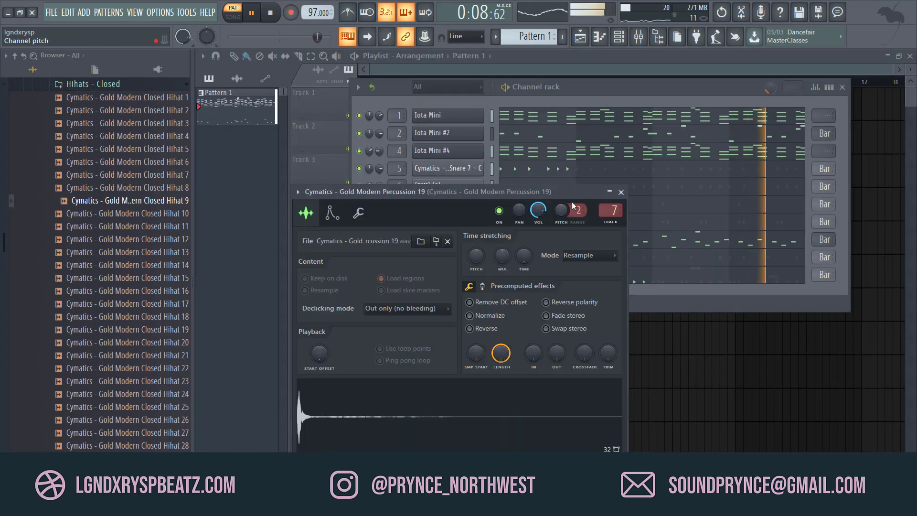
left_click(623, 191)
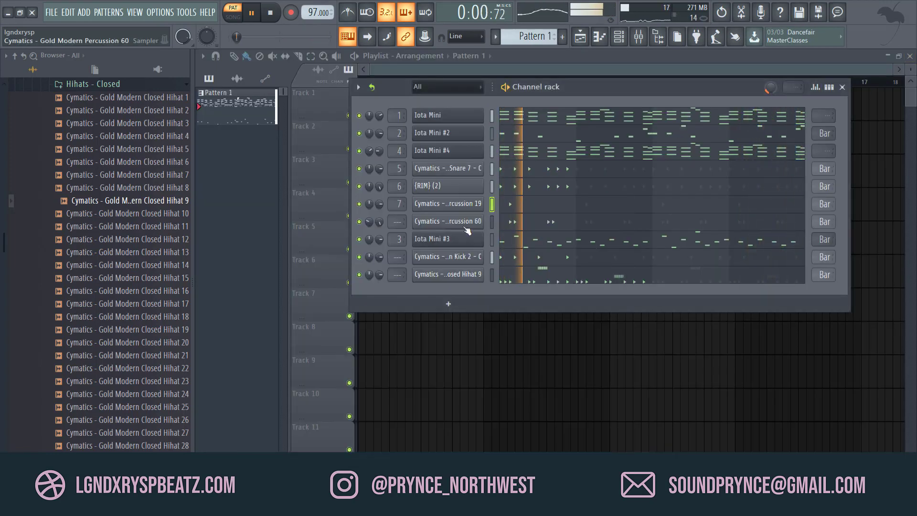
left_click(448, 221)
key("ctrl+l")
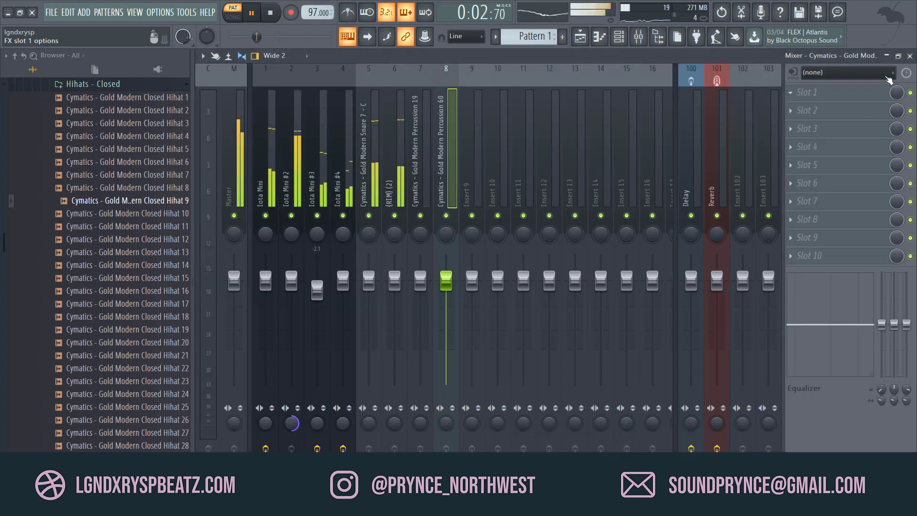
left_click(909, 57)
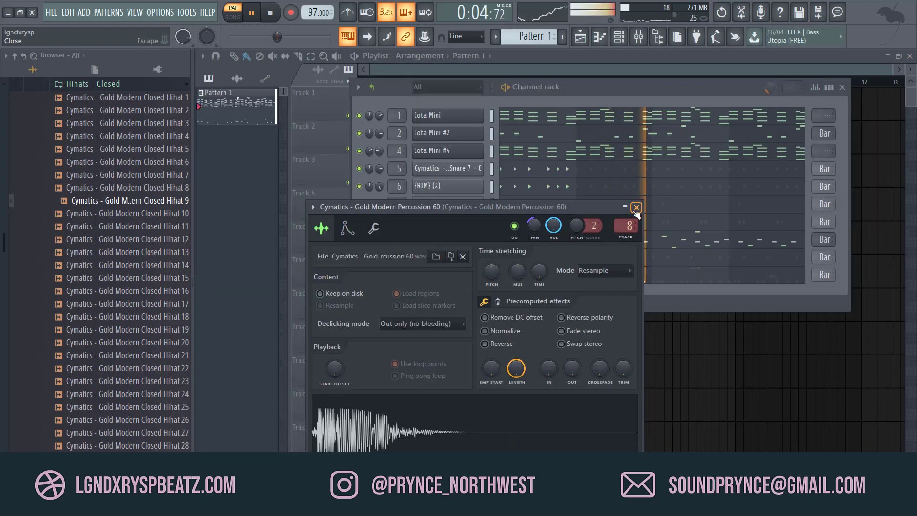
left_click(636, 208)
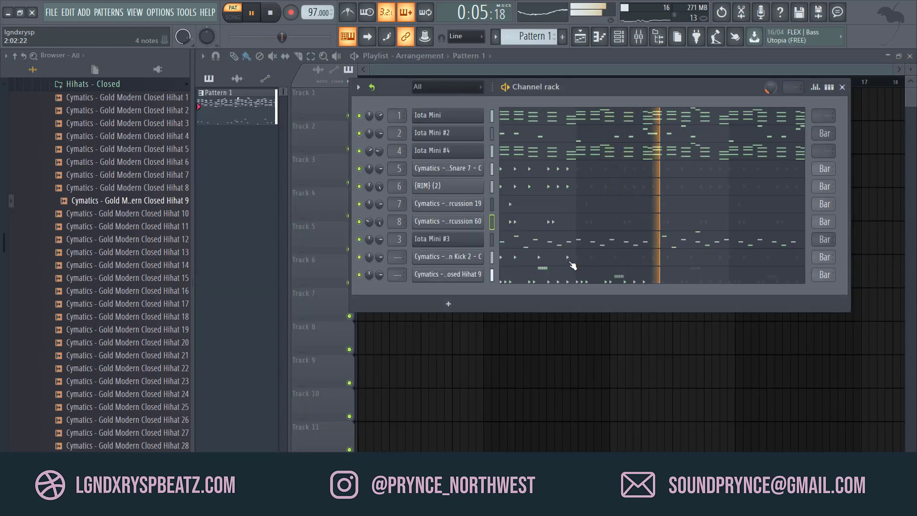
- Route the Gold Modern Kick 2 channel to mixer track 9 and Closed Hihat 9 to mixer track 10
left_click(470, 262)
key("ctrl+l")
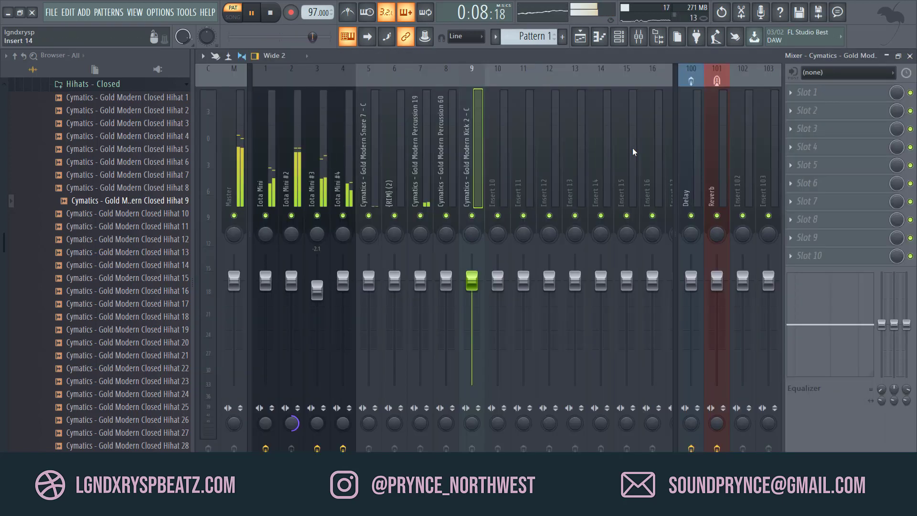
left_click(909, 57)
left_click(560, 131)
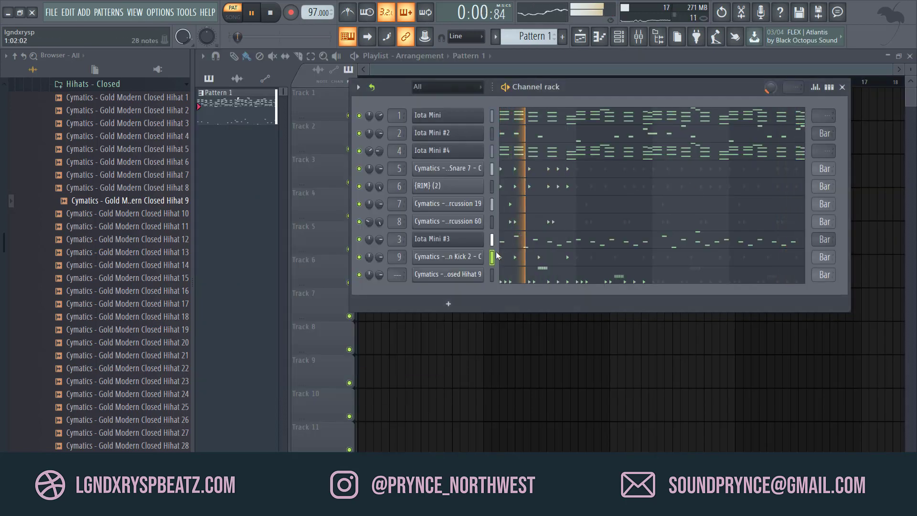
left_click(475, 275)
key("ctrl+l")
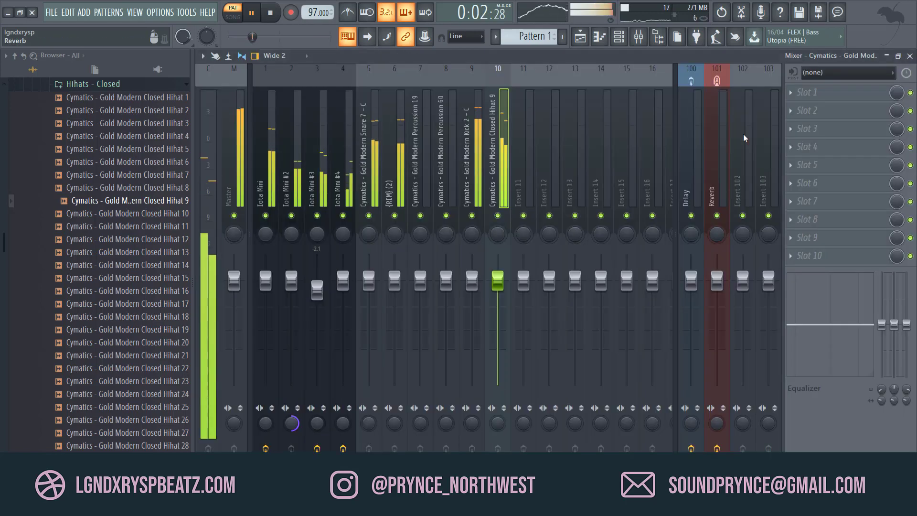
left_click(909, 57)
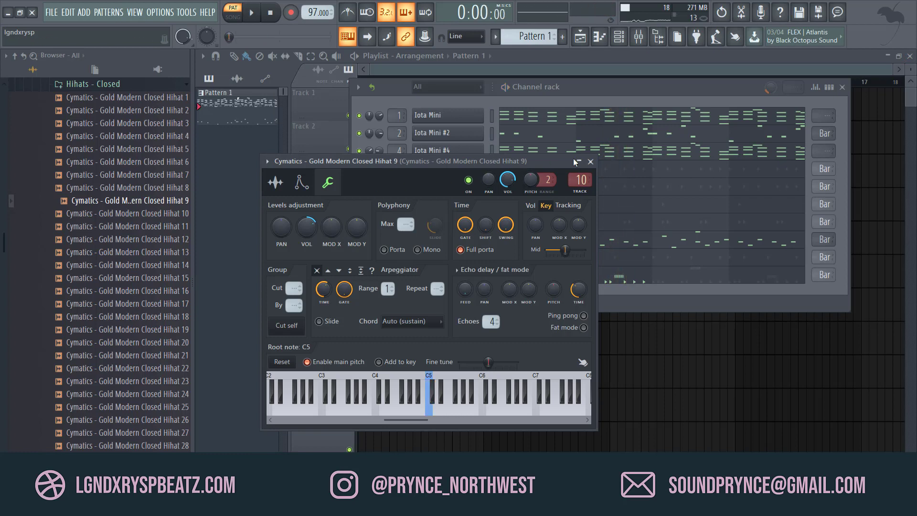
left_click(590, 161)
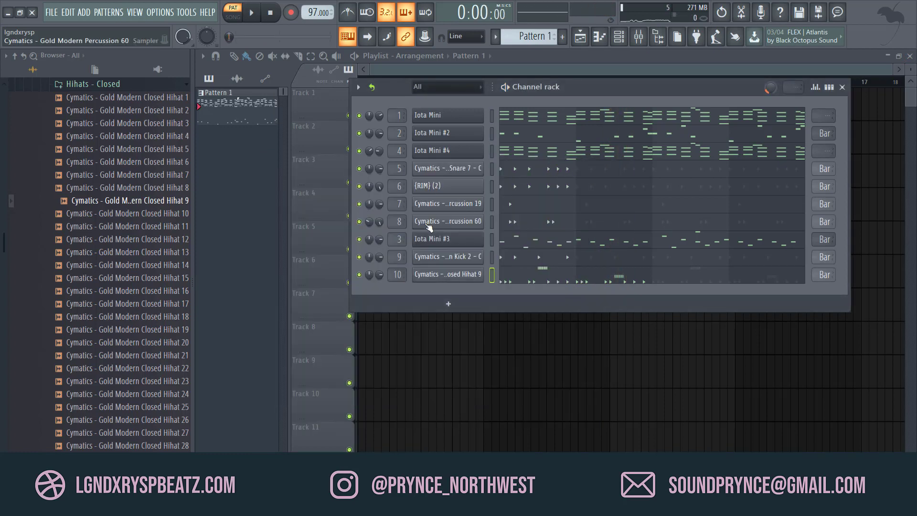
- Solo the Kick 2 track in the mixer together with the four Iota Mini tracks and listen to the playback
left_click(638, 37)
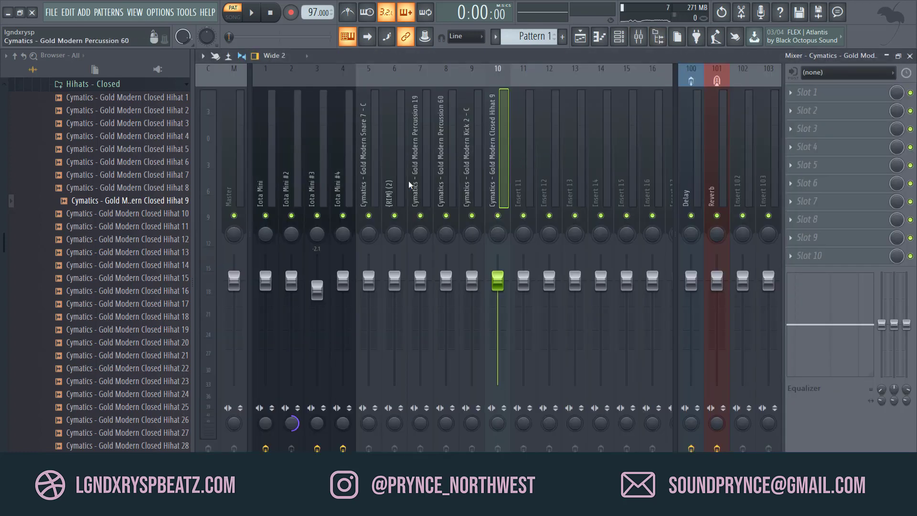
key("space")
right_click(472, 215)
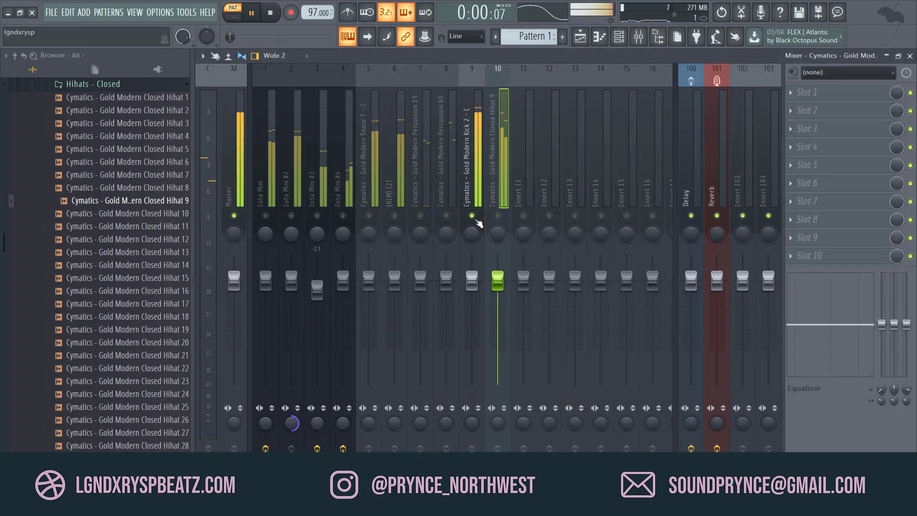
left_click(266, 215)
left_click(291, 215)
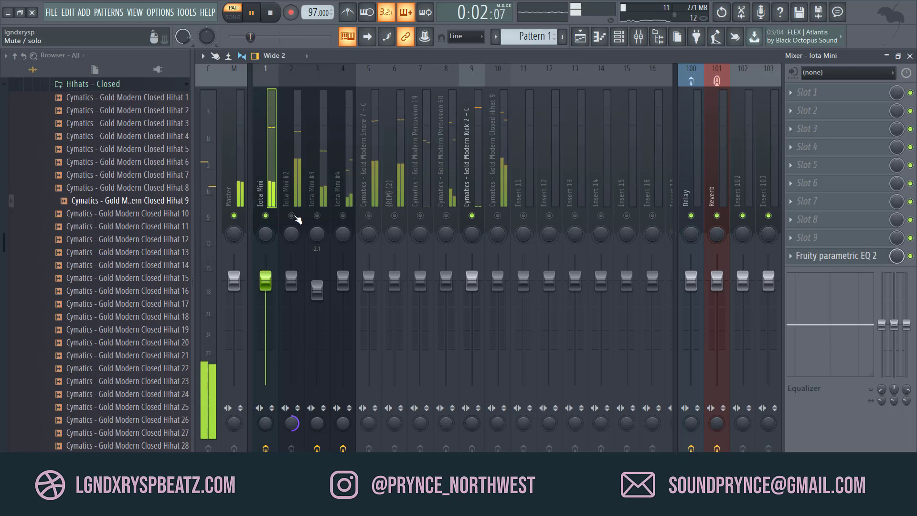
left_click(317, 215)
key("space")
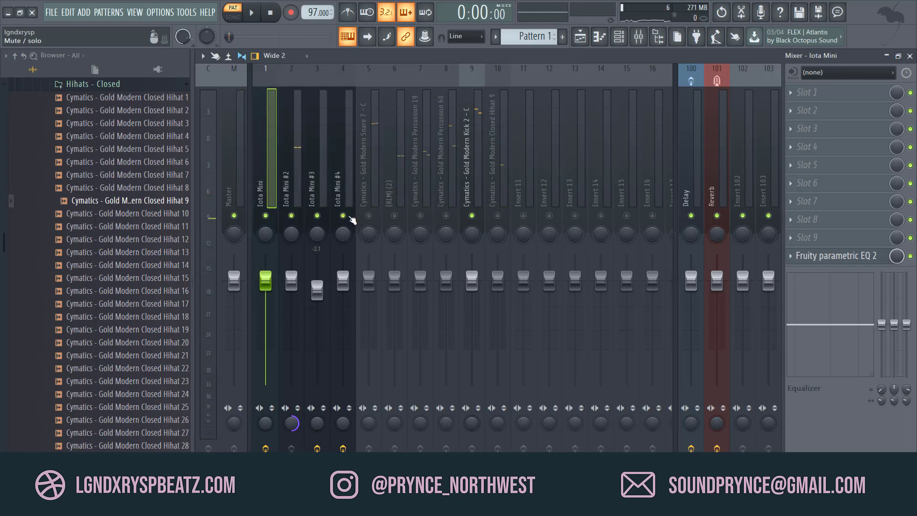
key("space")
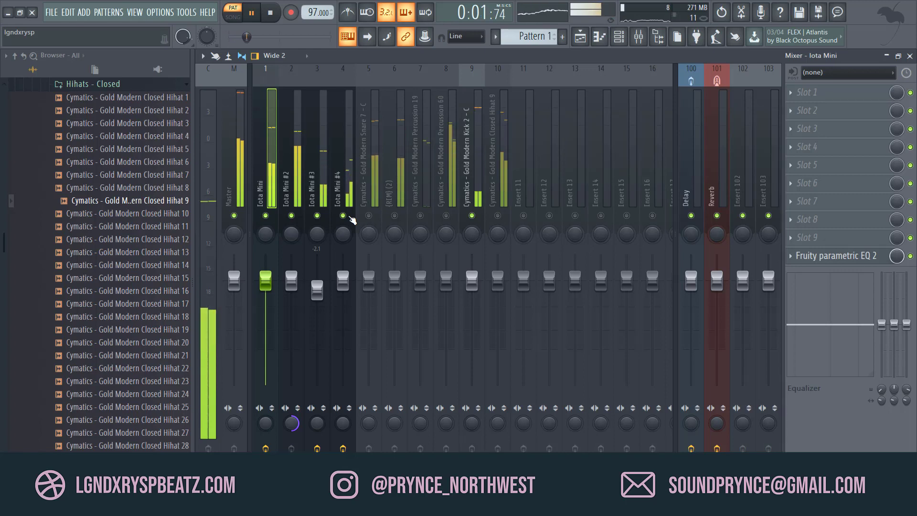
key("space")
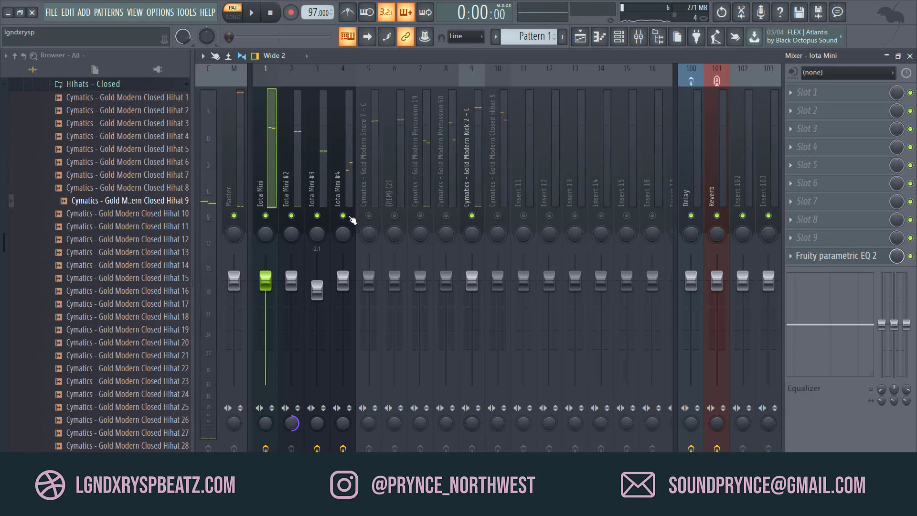
- Adjust the Kick 2 track's stereo separation in the same direction as the Iota Mini #2 track's and play the mix
key("space")
left_click_drag(473, 425, 472, 373)
key("space")
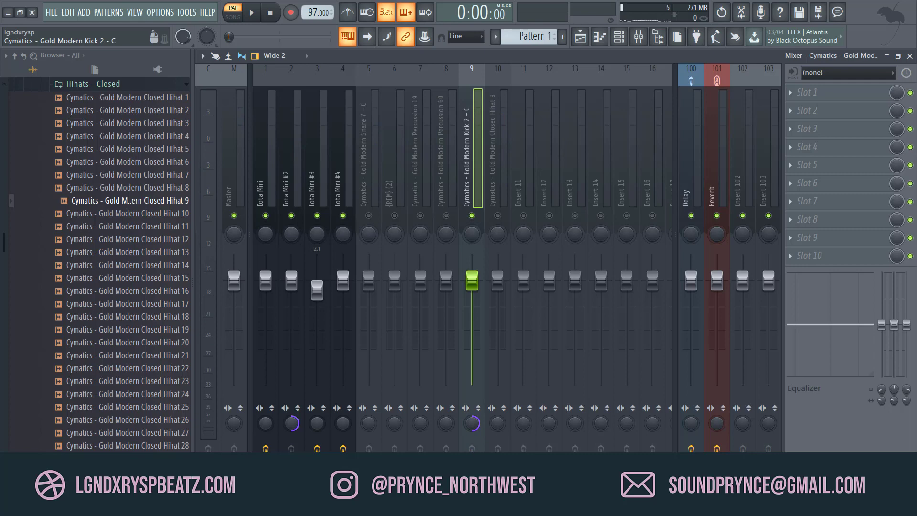
key("space")
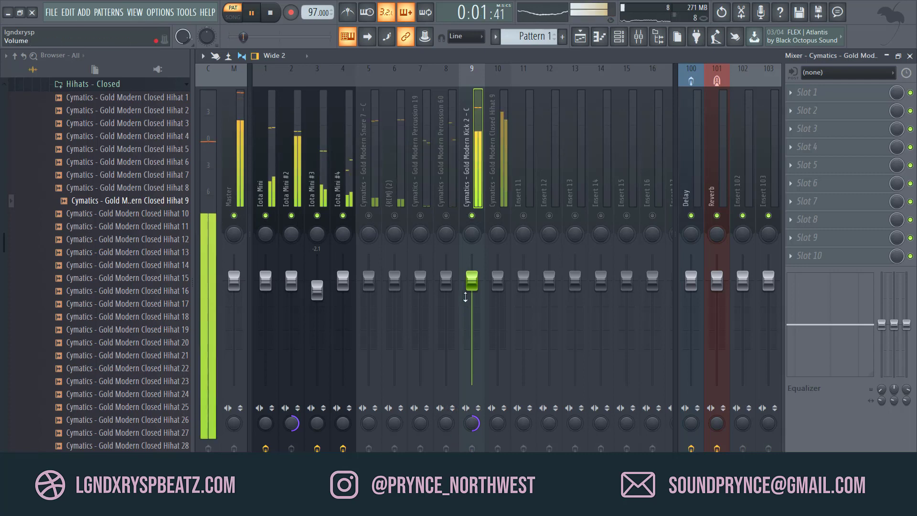
- Lower the Iota Mini #2 mixer track's volume to -1.2 dB and play the mix to check the balance
left_click(299, 186)
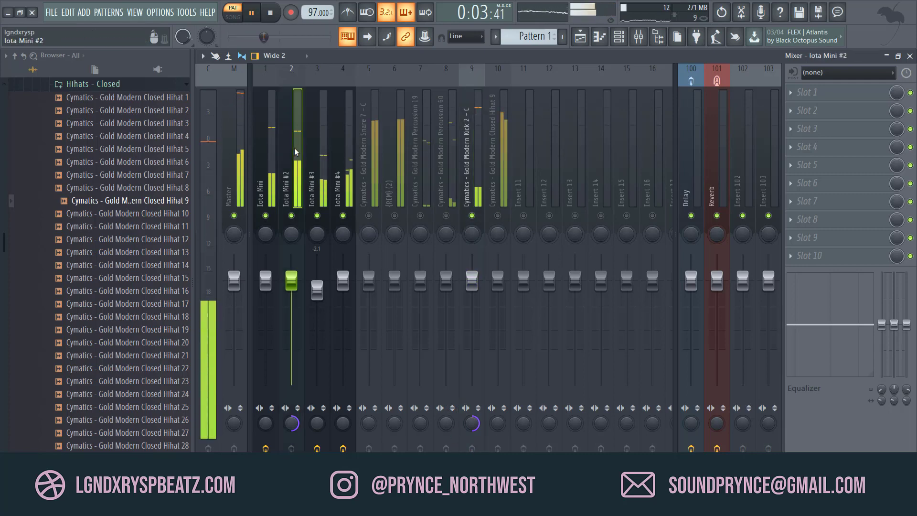
key("space")
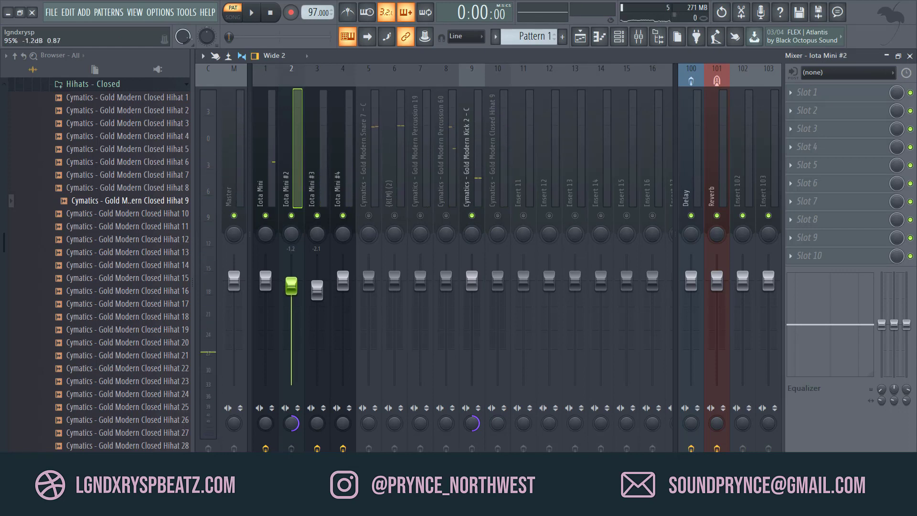
key("space")
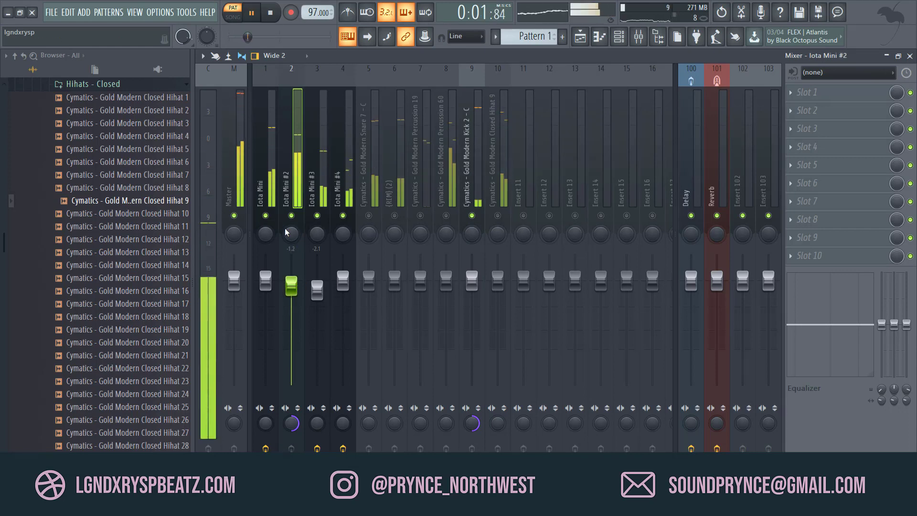
left_click(244, 196)
key("space")
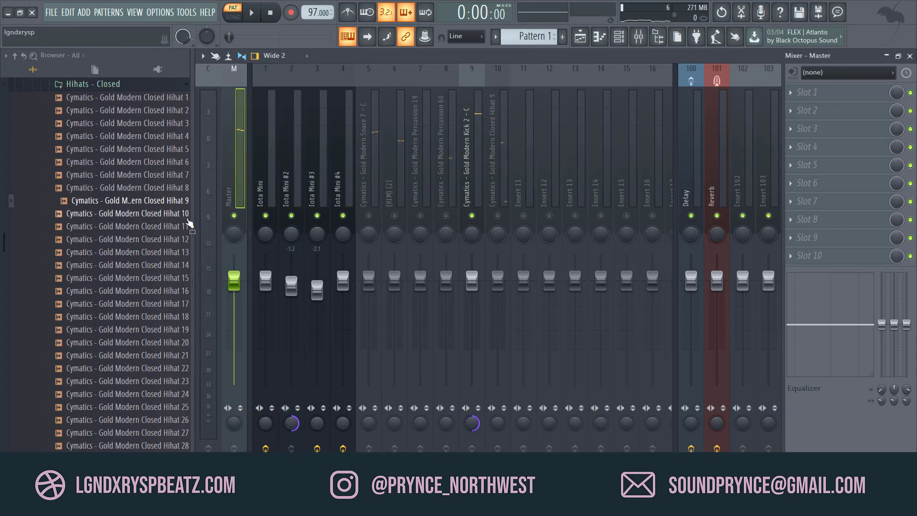
- Close the mixer and add Purity from the plugin database's installed VST generators as a new channel
left_click_drag(168, 210, 109, 210)
left_click(909, 56)
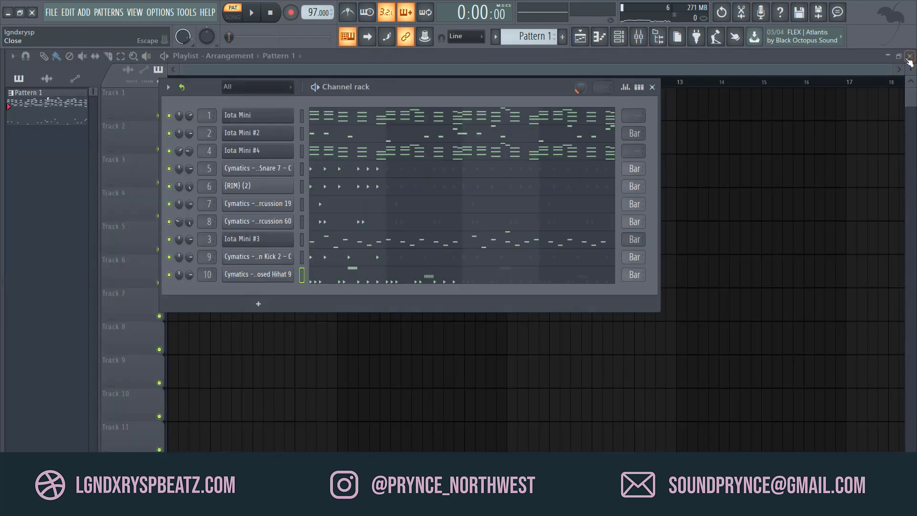
key("space")
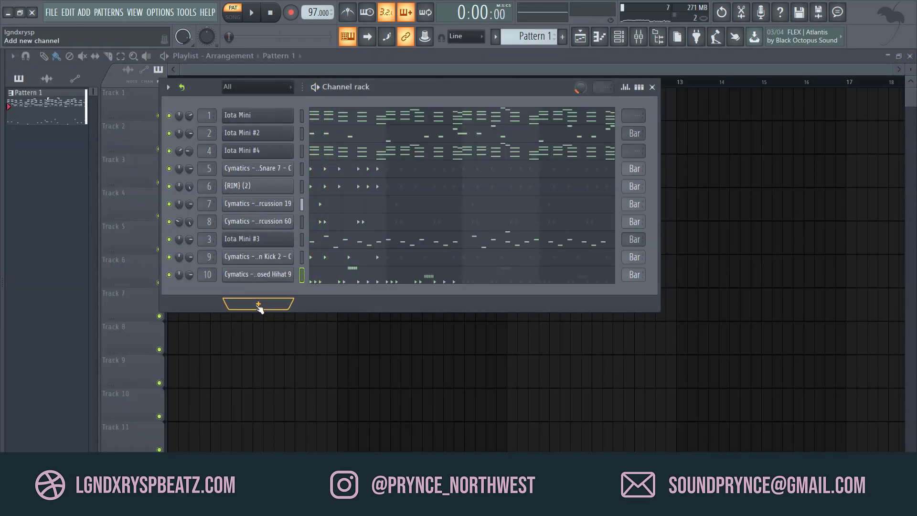
left_click(259, 306)
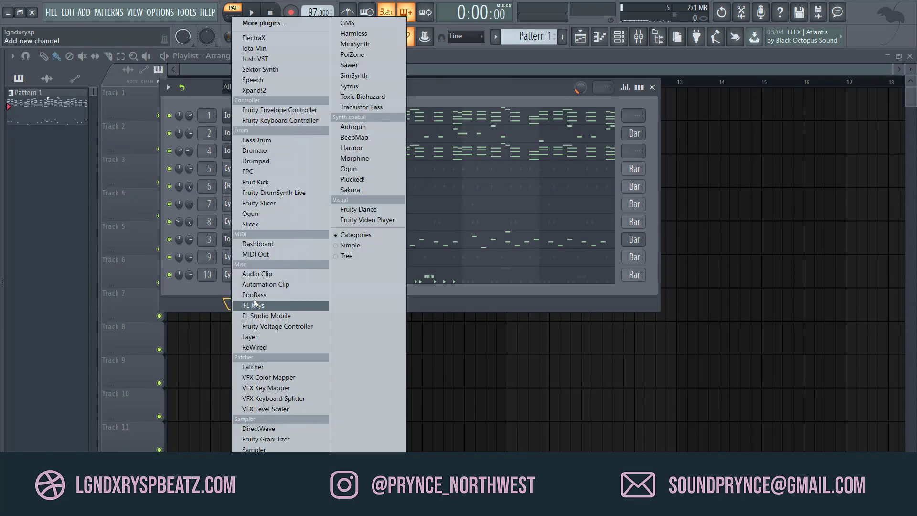
left_click(188, 289)
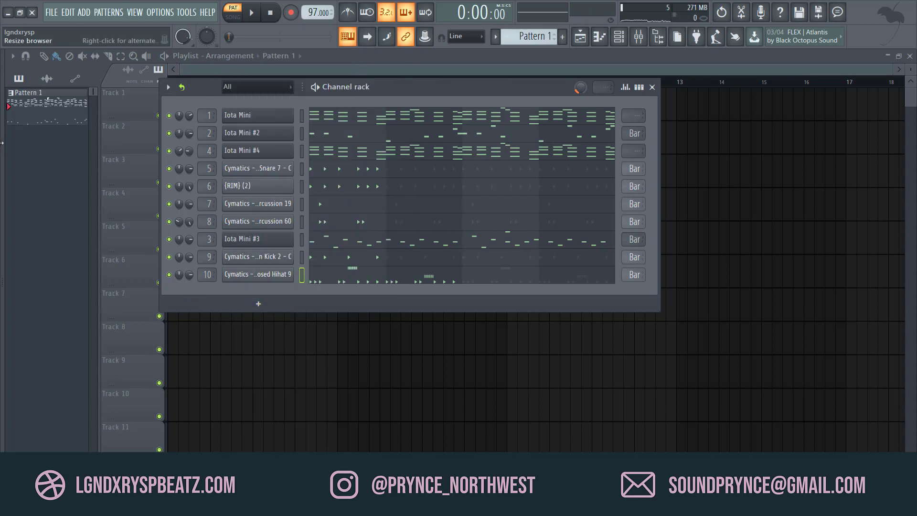
left_click_drag(4, 151, 119, 178)
left_click(137, 70)
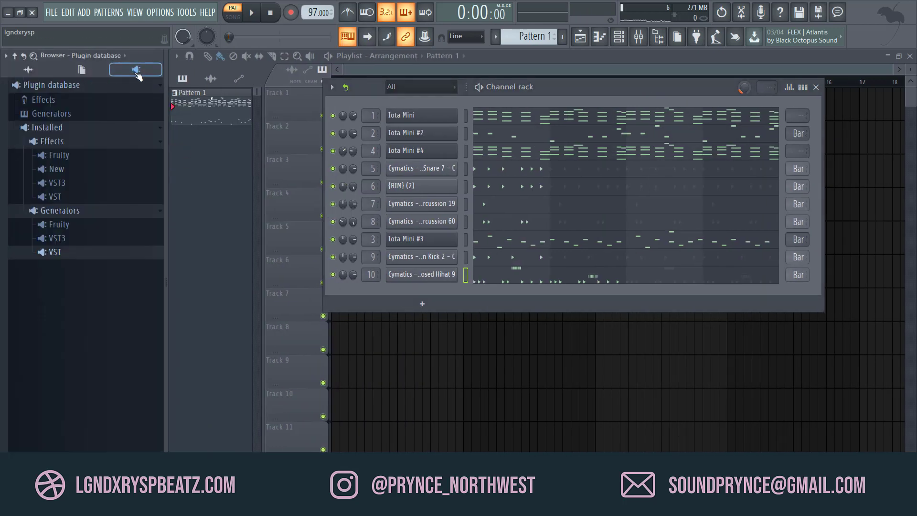
left_click(52, 252)
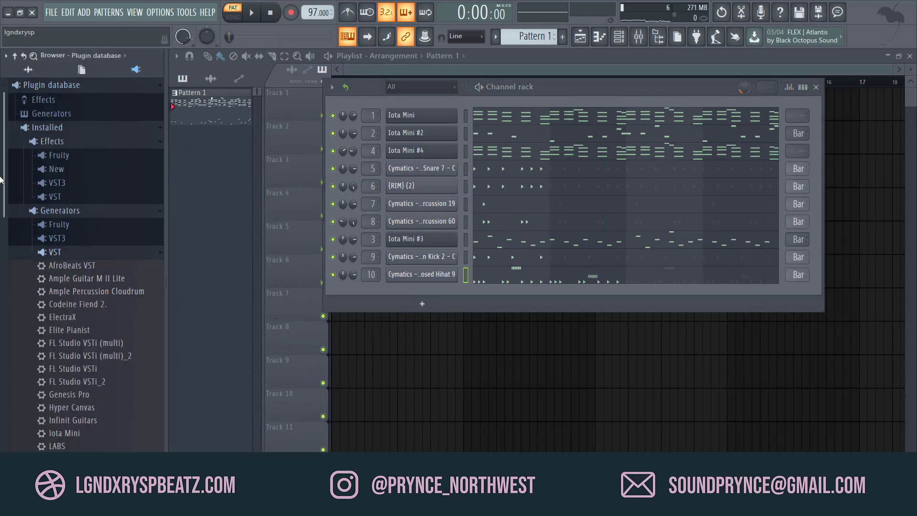
scroll(1, 179, "down", 3)
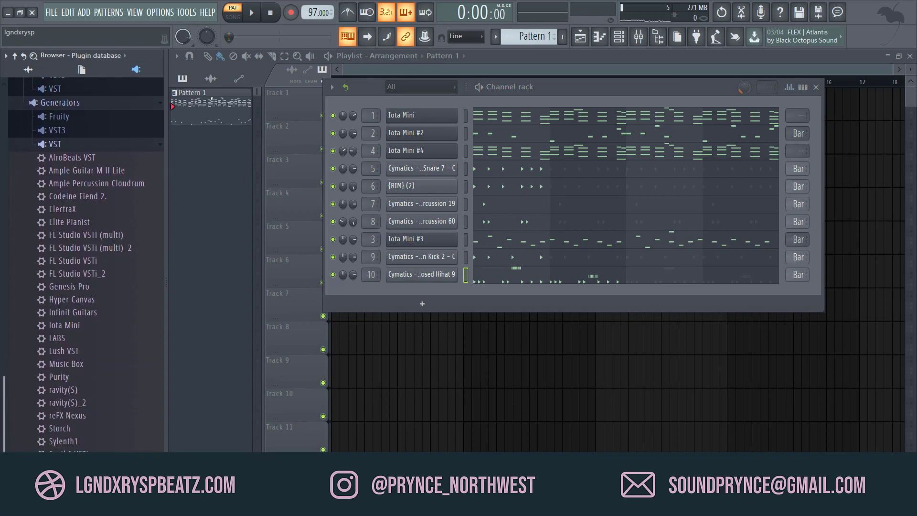
left_click_drag(331, 359, 411, 292)
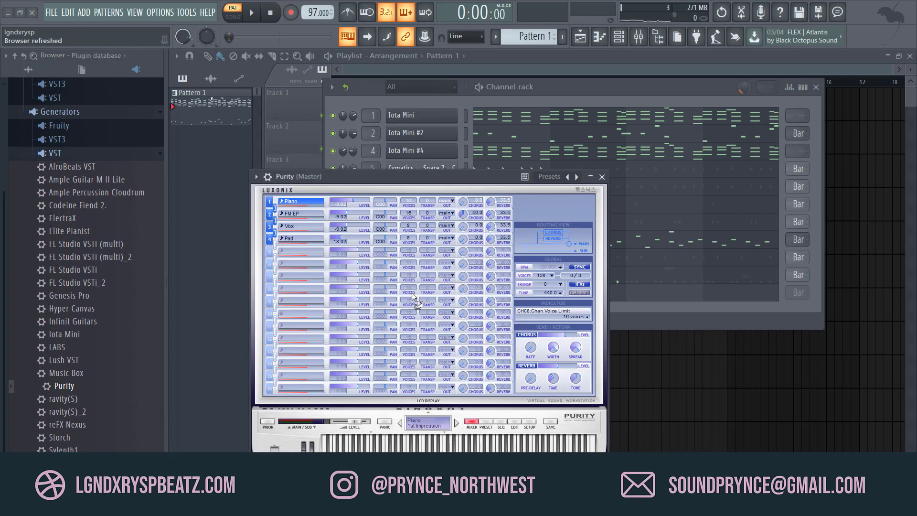
- Load the Pan Flute preset from Purity's Woodwind category and check the channel in the piano roll
left_click(488, 425)
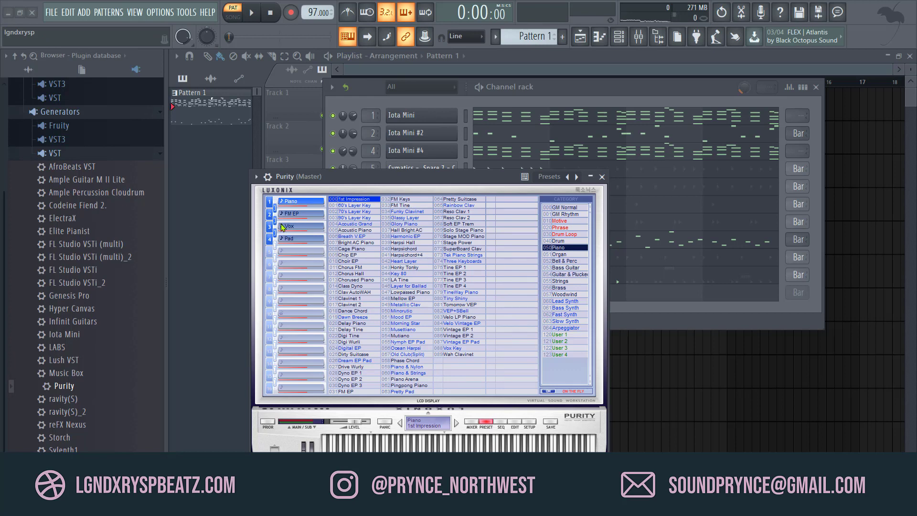
left_click(565, 295)
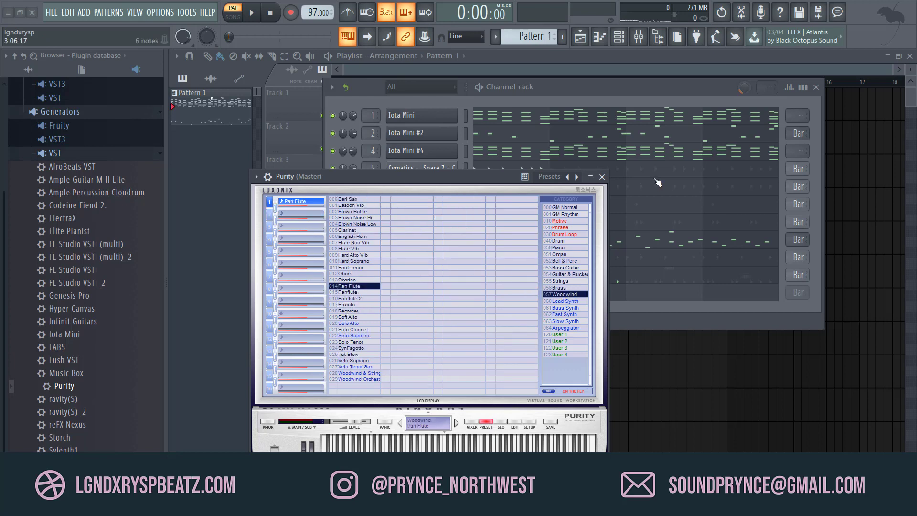
left_click(602, 177)
left_click(526, 298)
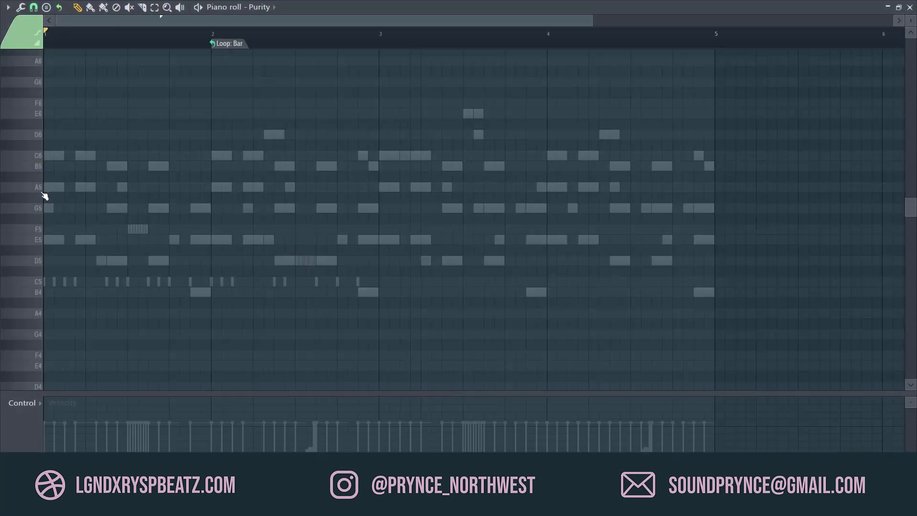
key("space")
key("space")
left_click(909, 7)
- Set the Purity channel's root note to G#4 and make it cut itself with group 5
left_click(394, 294)
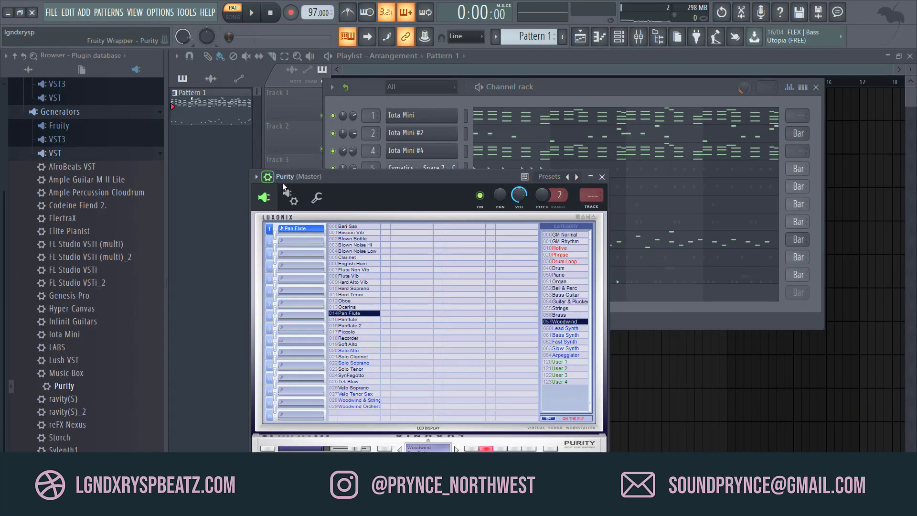
left_click(275, 178)
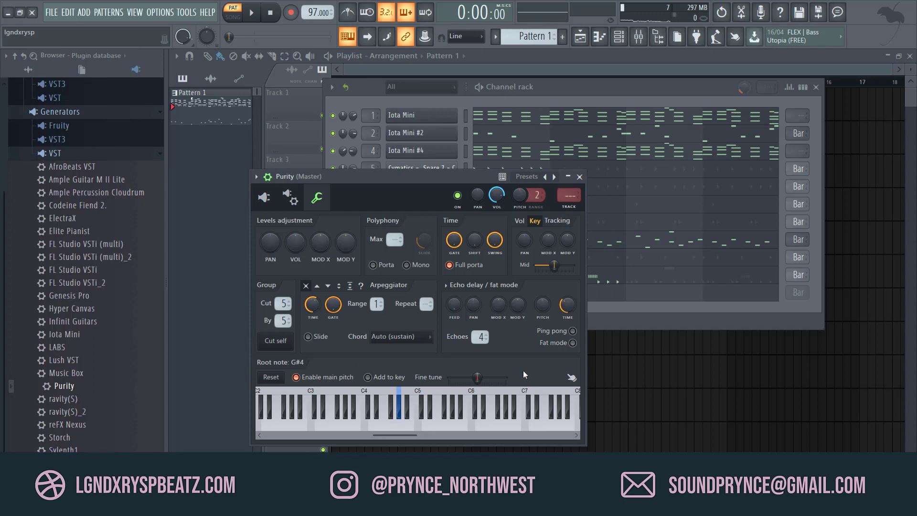
left_click(579, 177)
- Audition Pan Flute pitches around A5 and B5 in Purity's piano roll while the pattern plays
left_click(511, 298)
key("space")
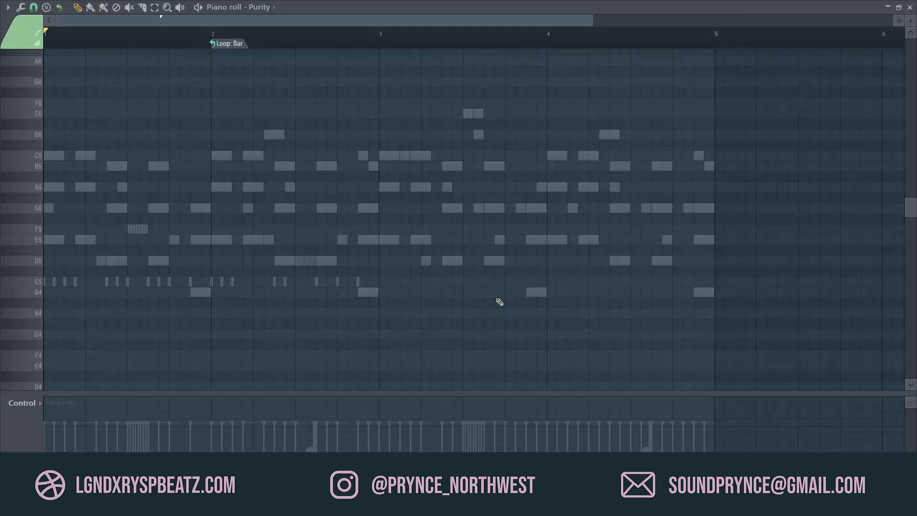
left_click(31, 187)
left_click_drag(32, 189, 35, 248)
key("space")
key("space")
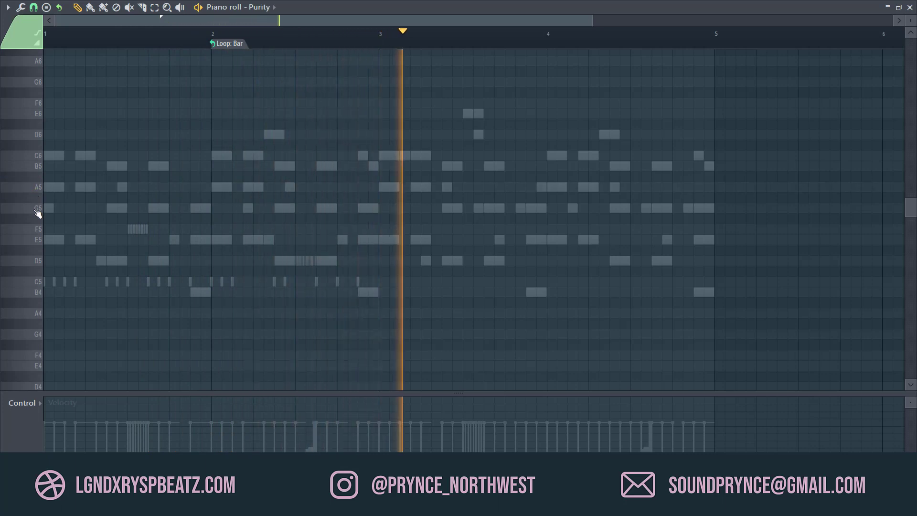
left_click(35, 168)
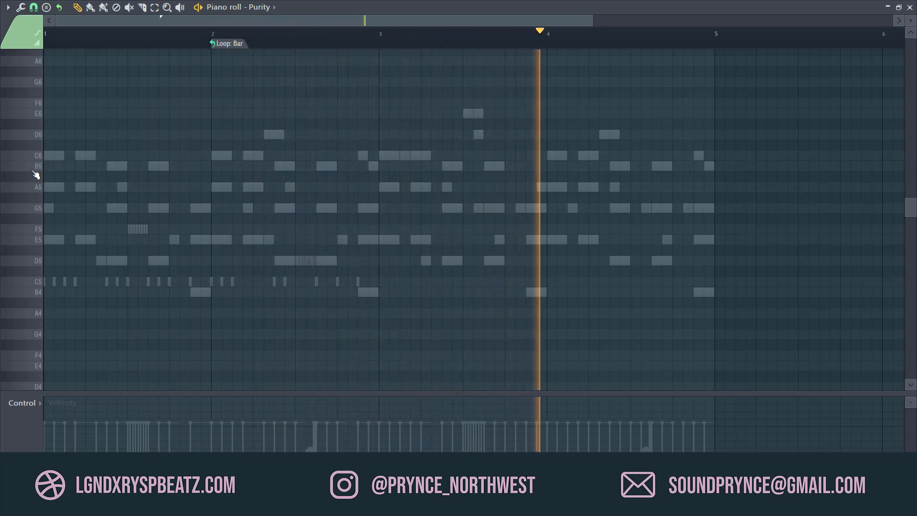
key("space")
key("space")
left_click(33, 169)
key("space")
key("space")
left_click(36, 191)
key("space")
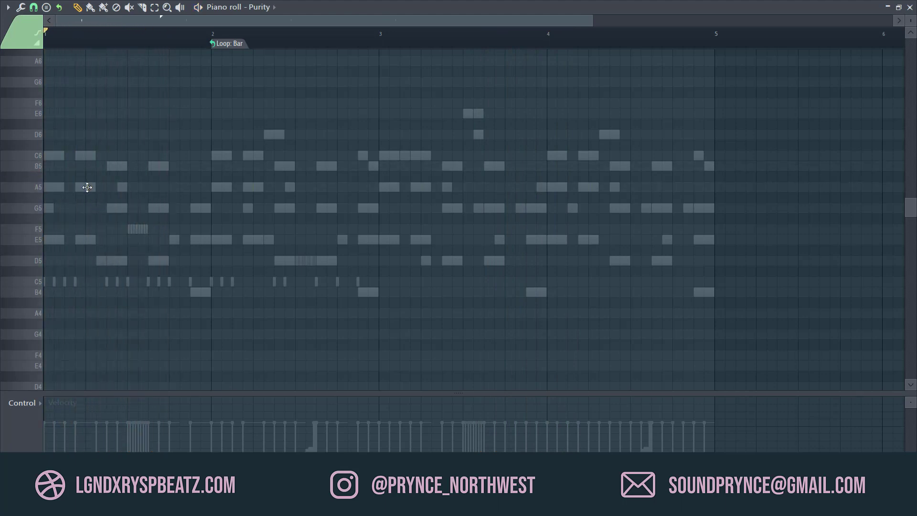
- Place a short A5 note on the fourth step of bar 1 in Purity's piano roll and play it
key("space")
key("space")
key("space")
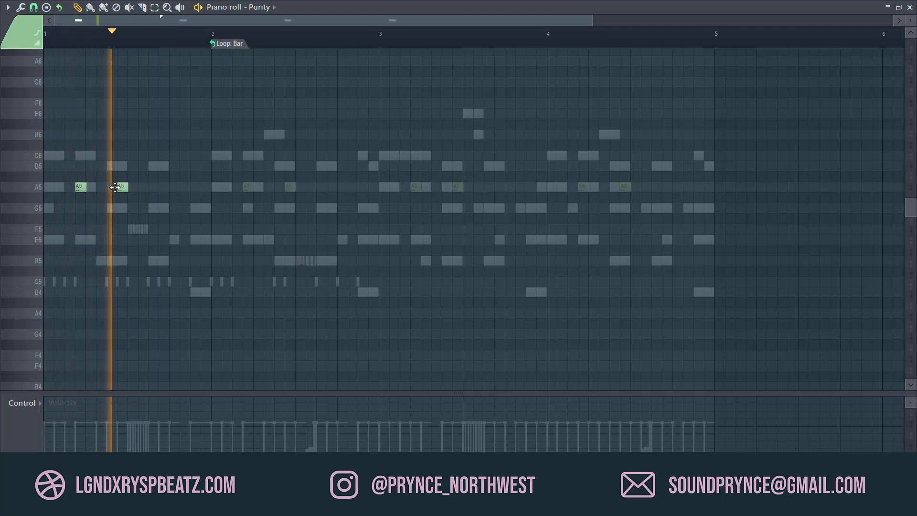
key("space")
key("space")
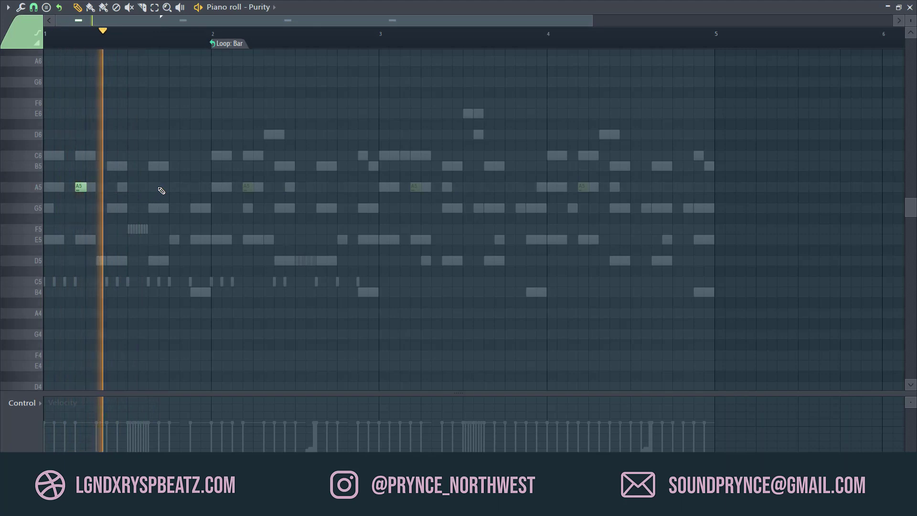
- Try a second A5 note on the twelfth step of bar 1 with raised velocities and play the pattern
left_click(161, 188)
key("space")
key("space")
key("space")
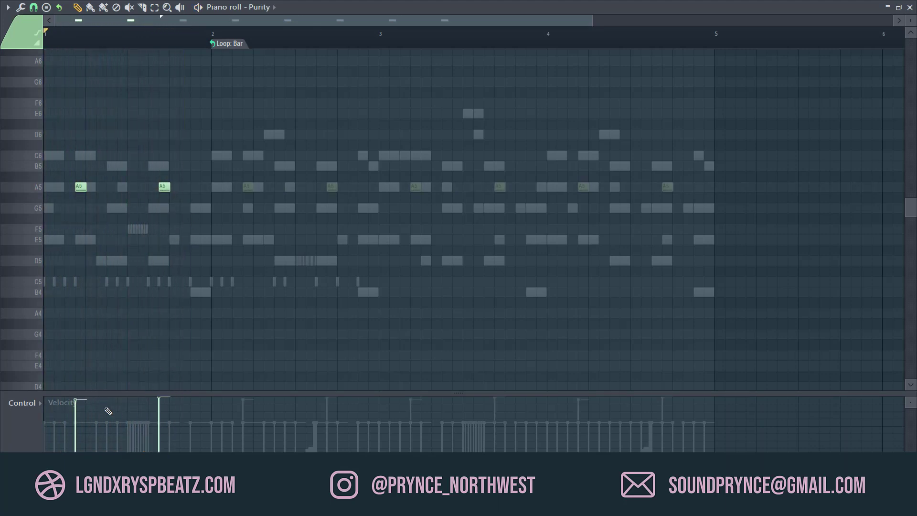
key("space")
key("space")
key("space")
- Test the second A5 note on the tenth step of bar 1, then settle it on the eleventh step
left_click(143, 186)
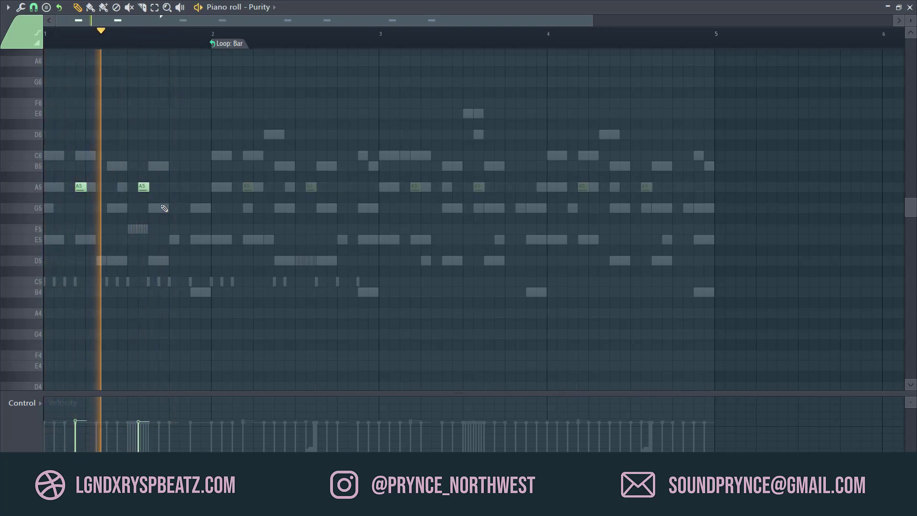
key("space")
left_click(153, 189)
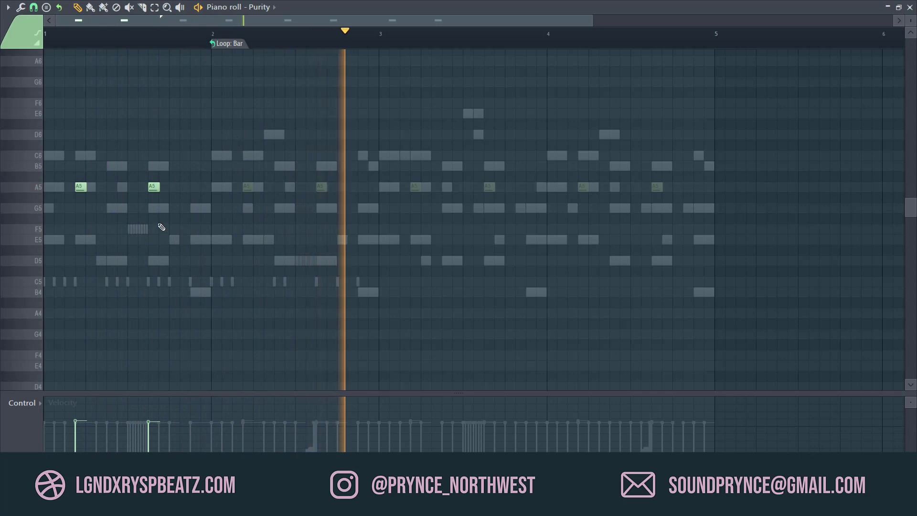
key("space")
- Try an E5 note on the thirteenth step of bar 1 after the two A5 notes
left_click(175, 239)
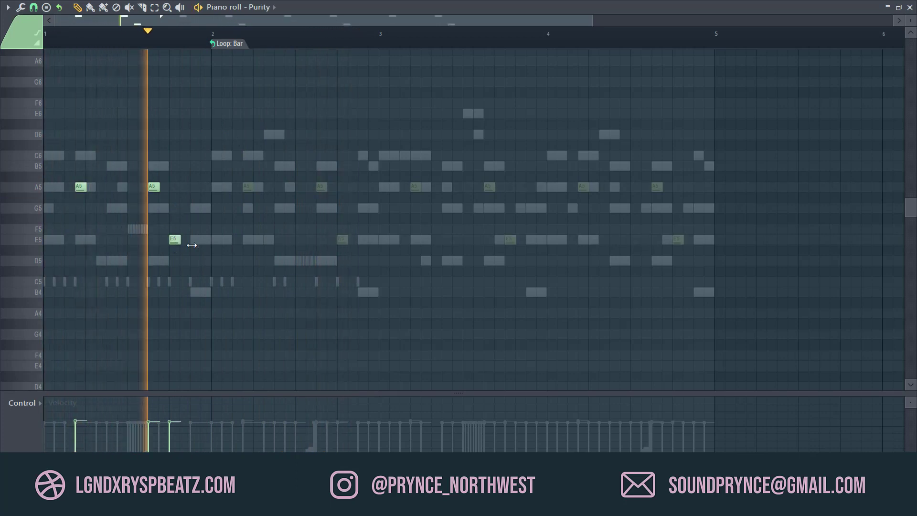
right_click(176, 239)
key("space")
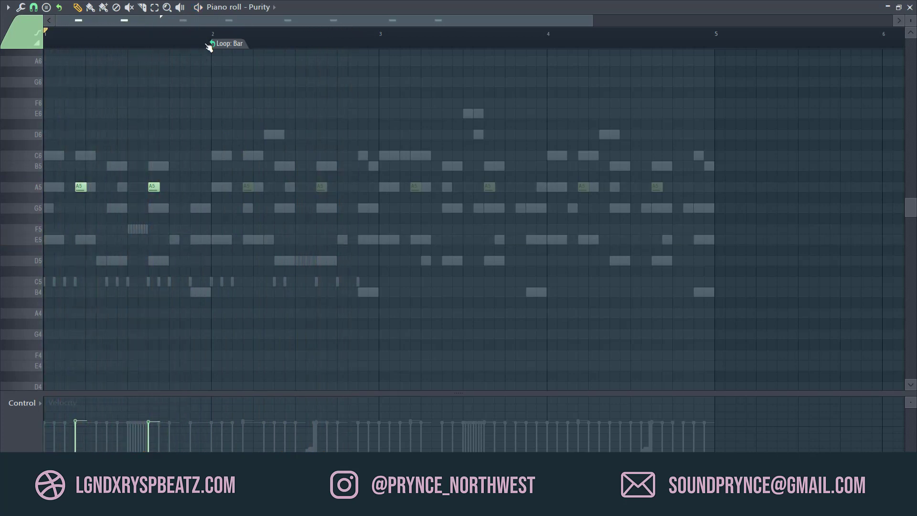
- Repeat the two A5 notes of bar 1 through bars 2, 3 and 4, then close the piano roll
left_click_drag(212, 41, 34, 87)
key("ctrl+Right")
key("ctrl+Right")
key("ctrl+Right")
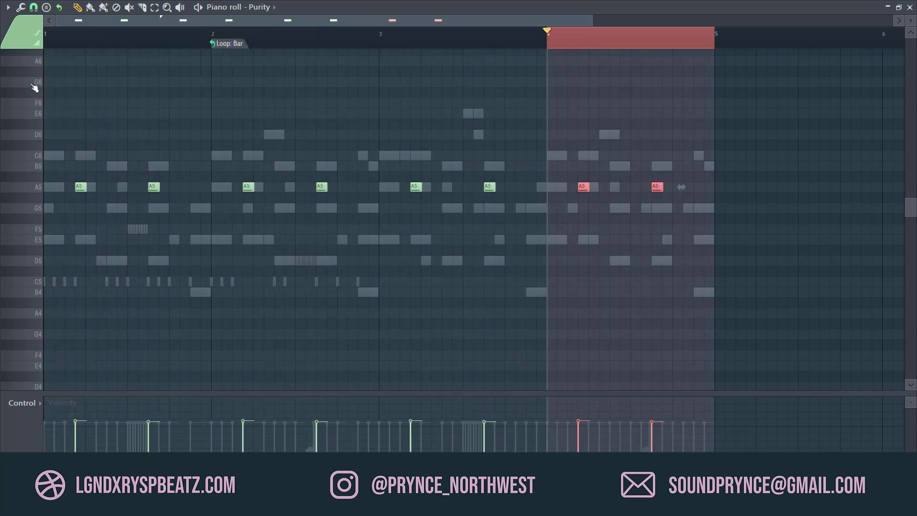
left_click(910, 7)
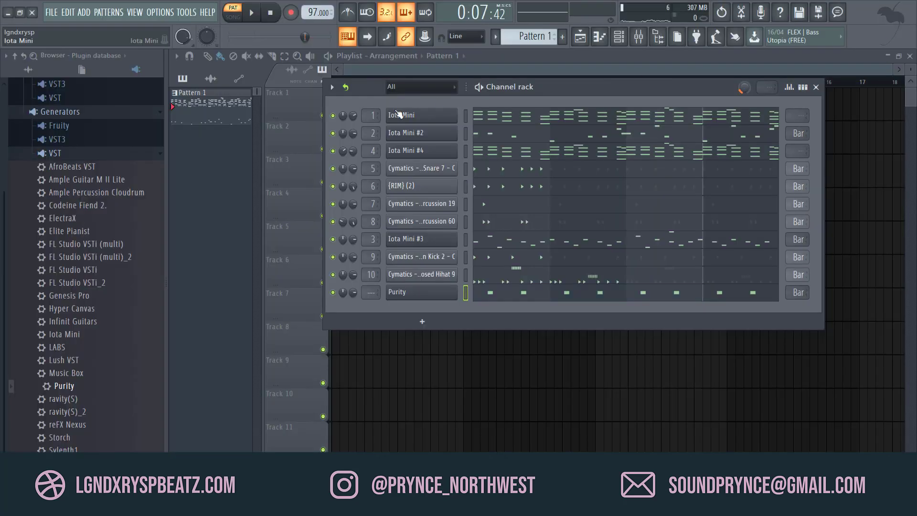
- Route the Purity channel to mixer track 11
left_click(404, 293)
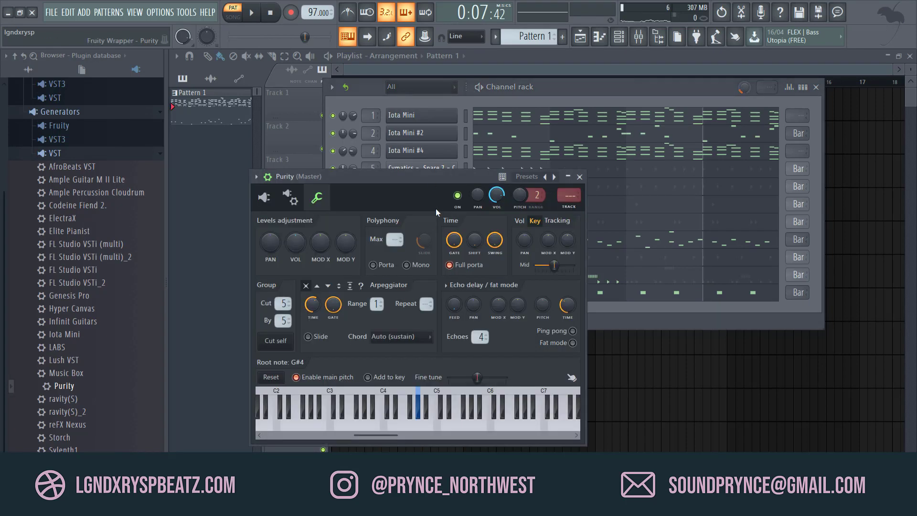
key("ctrl+l")
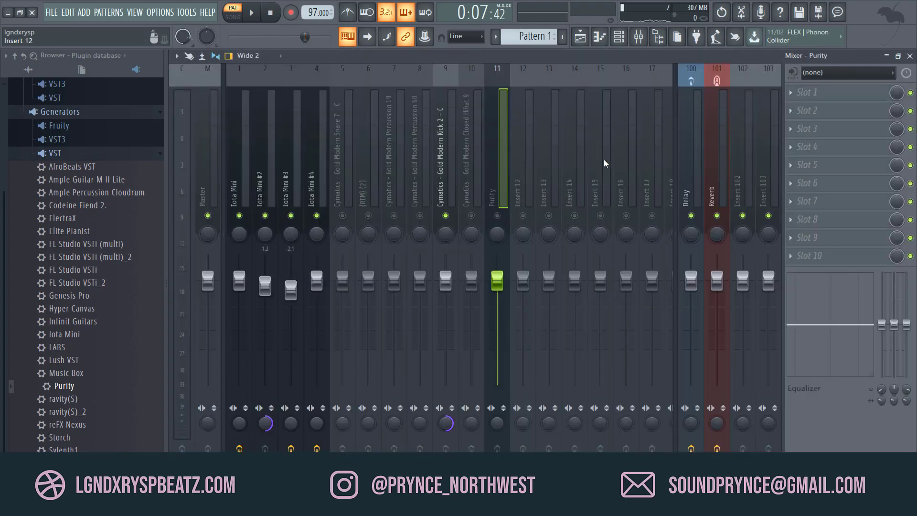
- Add Fruity Parametric EQ 2 to slot 10 of the Purity mixer track with the Old Telephone preset
left_click(823, 265)
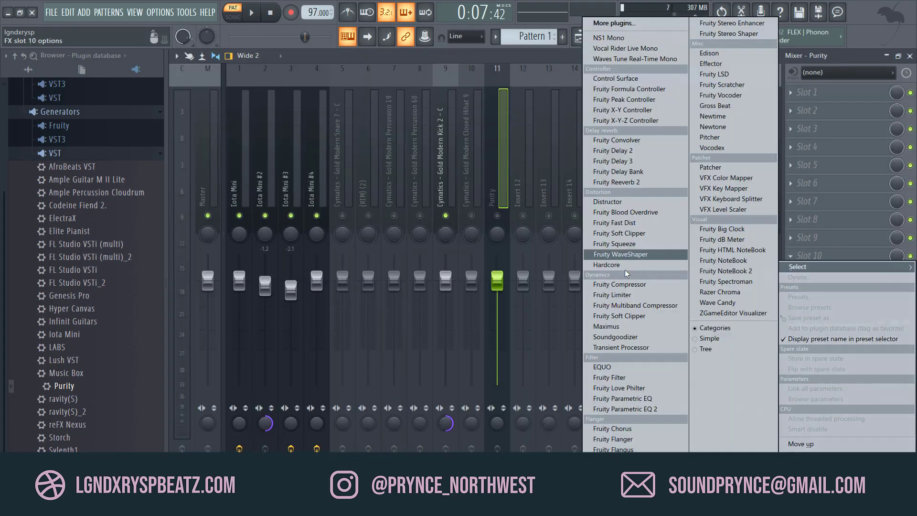
left_click(605, 412)
left_click(194, 116)
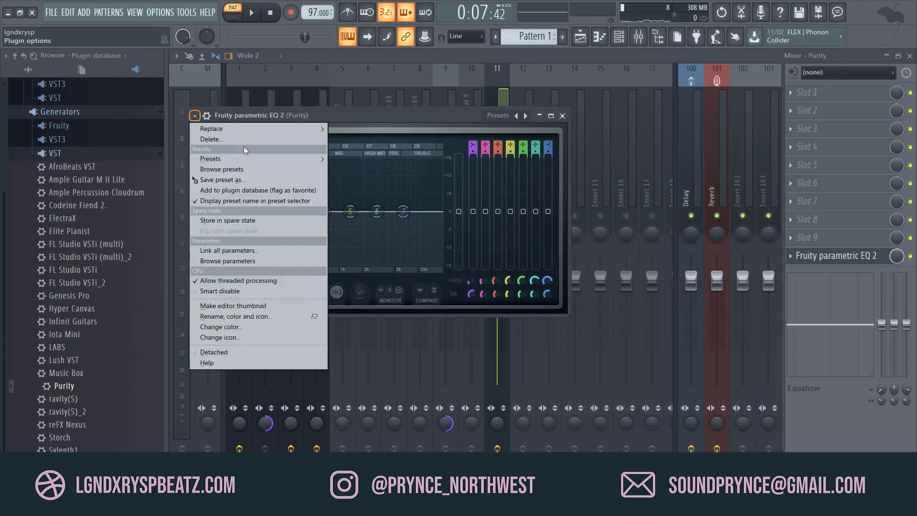
mouse_move(241, 159)
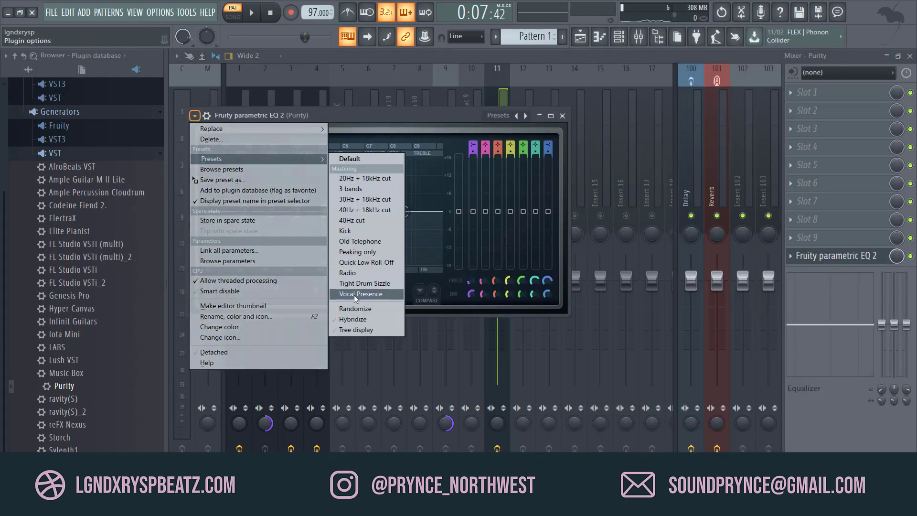
left_click(360, 242)
left_click(563, 116)
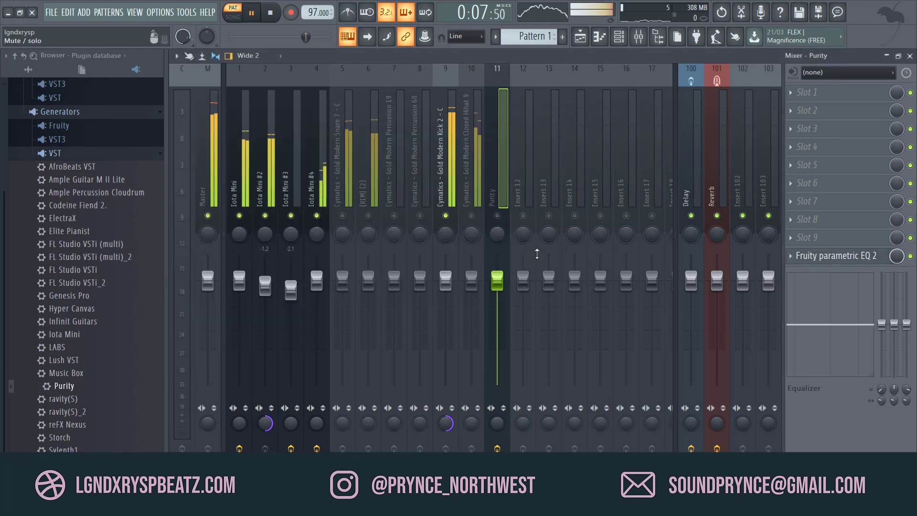
- While the pattern plays, lower the Purity track to -3.5 dB, pan it slightly left and adjust its stereo separation
key("space")
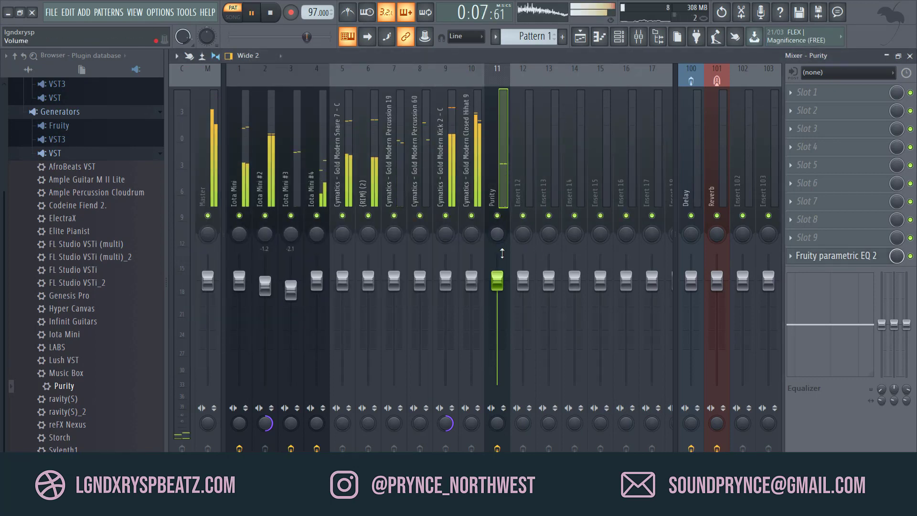
left_click_drag(496, 281, 524, 295)
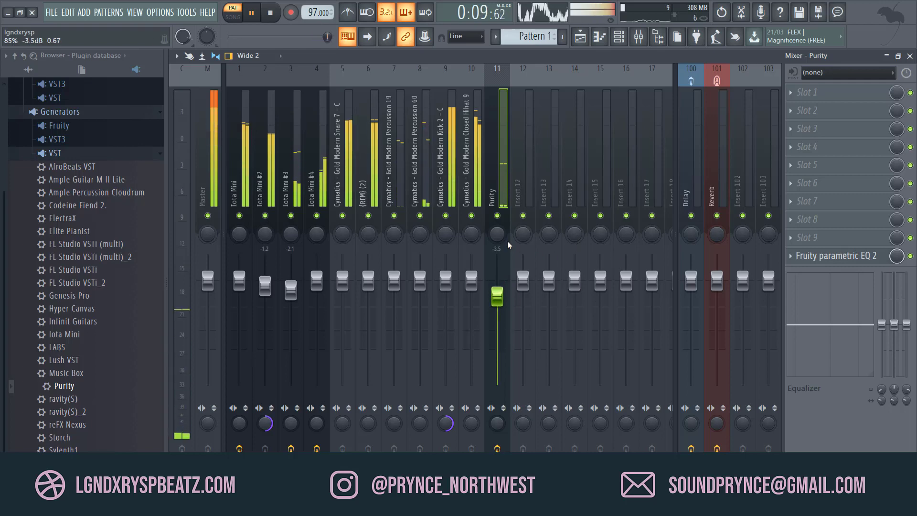
left_click_drag(497, 234, 497, 239)
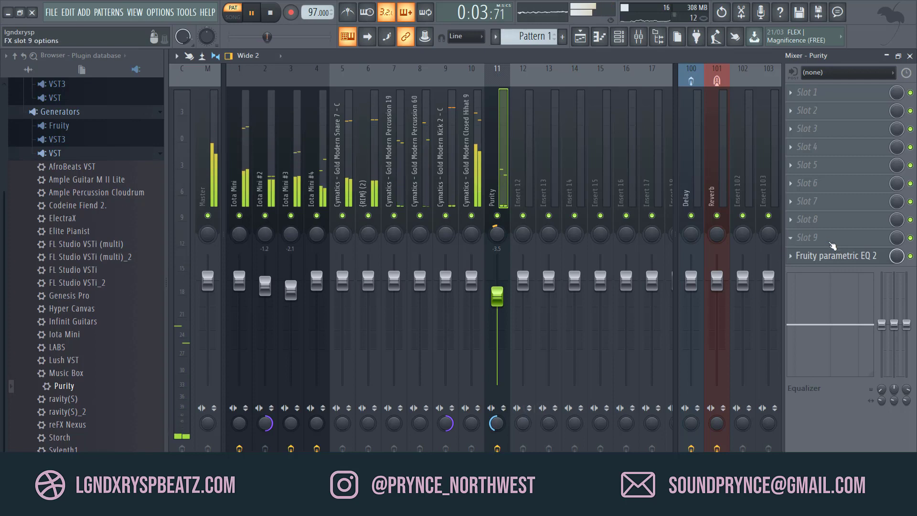
- Lower the frequencies of the low-cut bands in the Purity track's Parametric EQ 2, then close the equalizer
left_click(835, 256)
key("space")
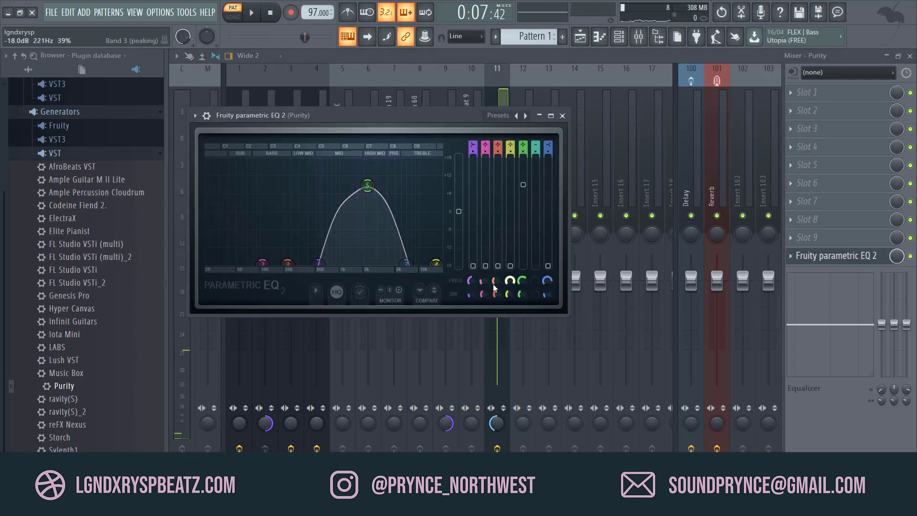
mouse_move(496, 281)
left_mouse_down()
mouse_move(496, 292)
mouse_move(484, 291)
left_mouse_up()
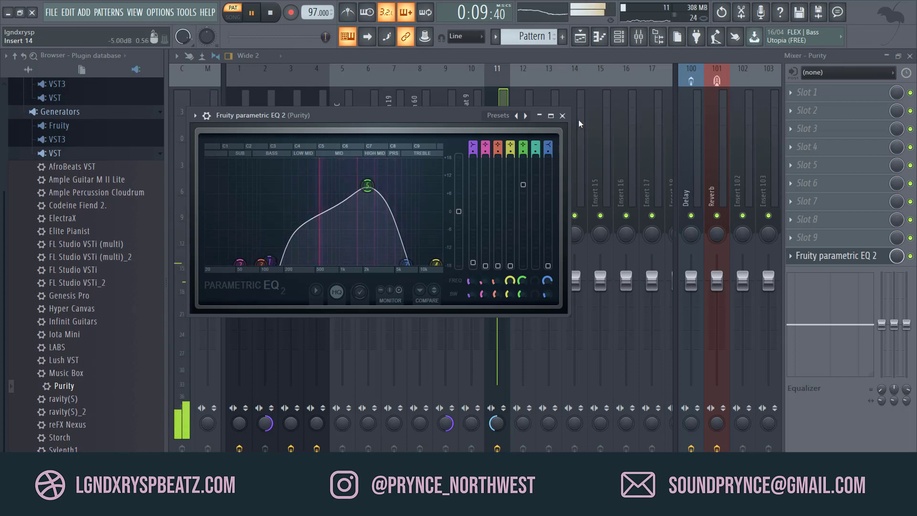
left_click(562, 115)
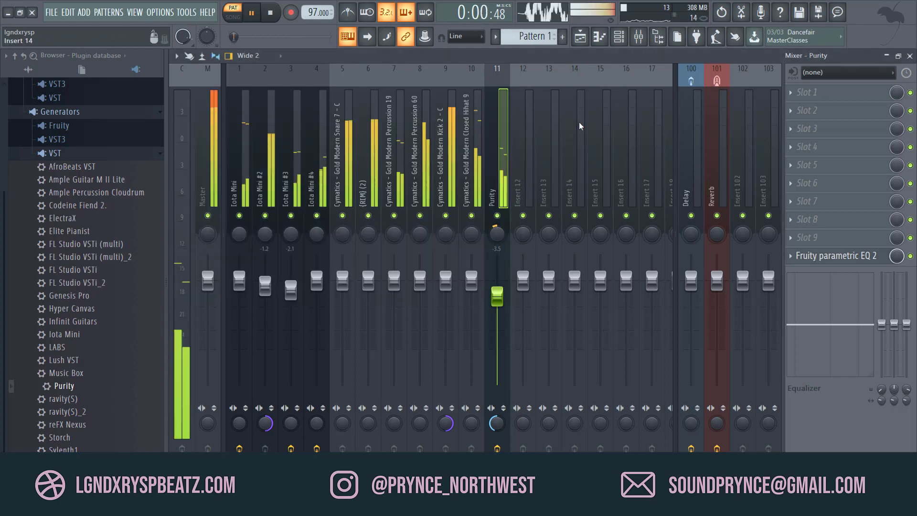
- Select the Master mixer track, hide the browser and stop playback
left_click(213, 134)
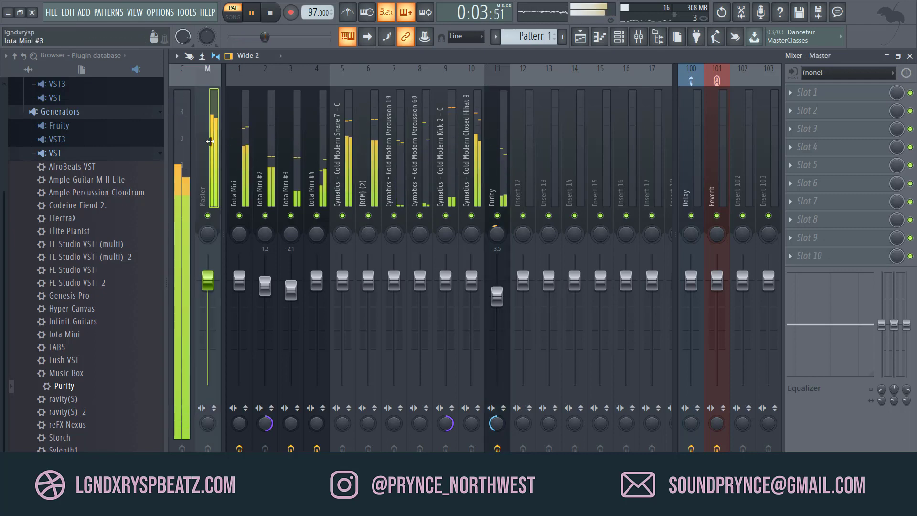
key("alt+F8")
key("space")
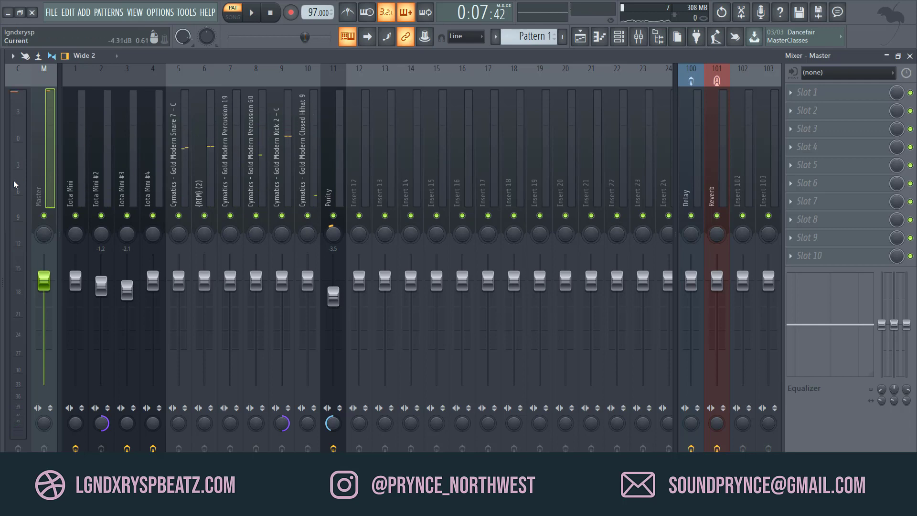
- Shrink the mixer to a floating window beside the channel rack and close the Purity plugin window
left_click(897, 56)
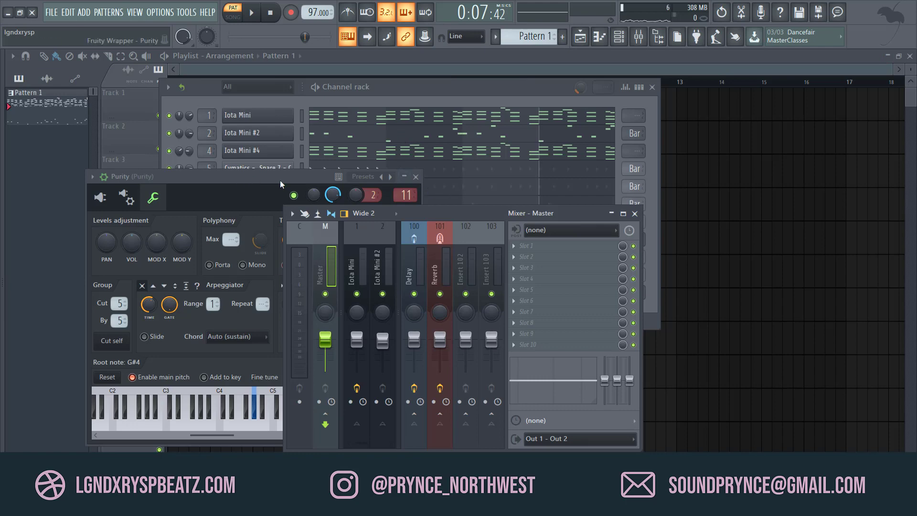
left_click(416, 177)
left_click_drag(492, 214, 556, 148)
left_click(391, 201)
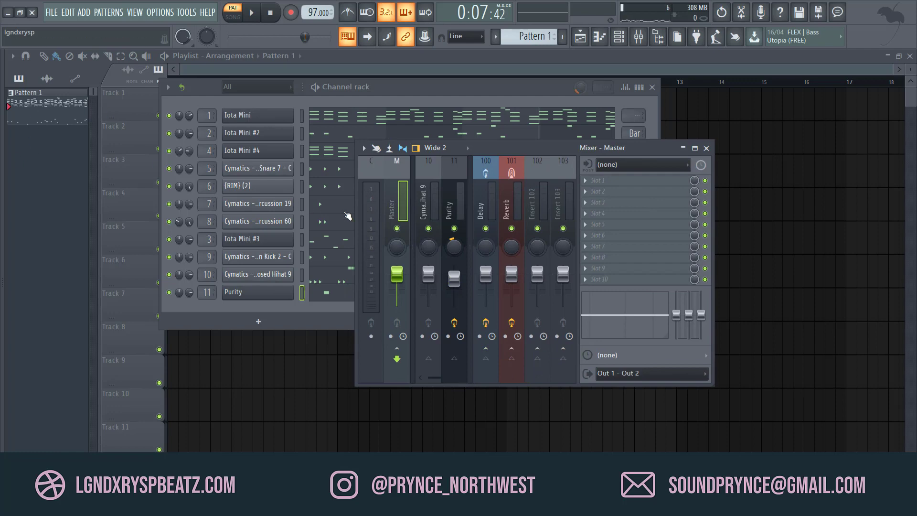
right_click(394, 222)
mouse_move(477, 217)
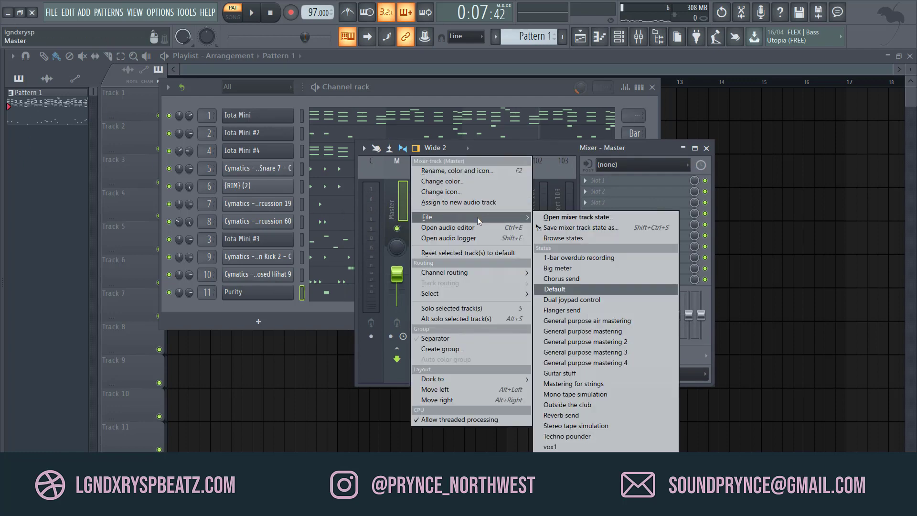
left_click(634, 175)
left_click(625, 178)
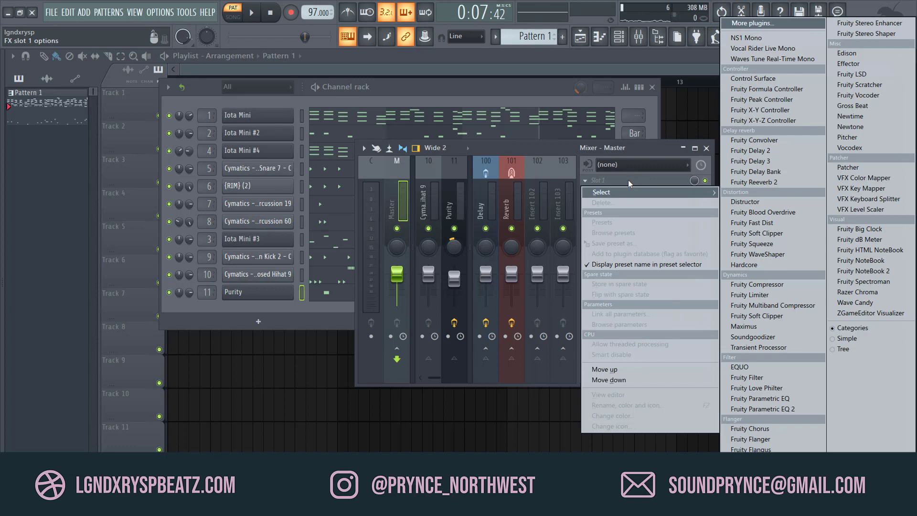
left_click(628, 181)
- Reopen the browser, find Limiter No6 among the installed VST effects and load it into slot 1 of the Master track
left_click_drag(3, 136, 231, 145)
left_click(188, 70)
scroll(6, 215, "down", 2)
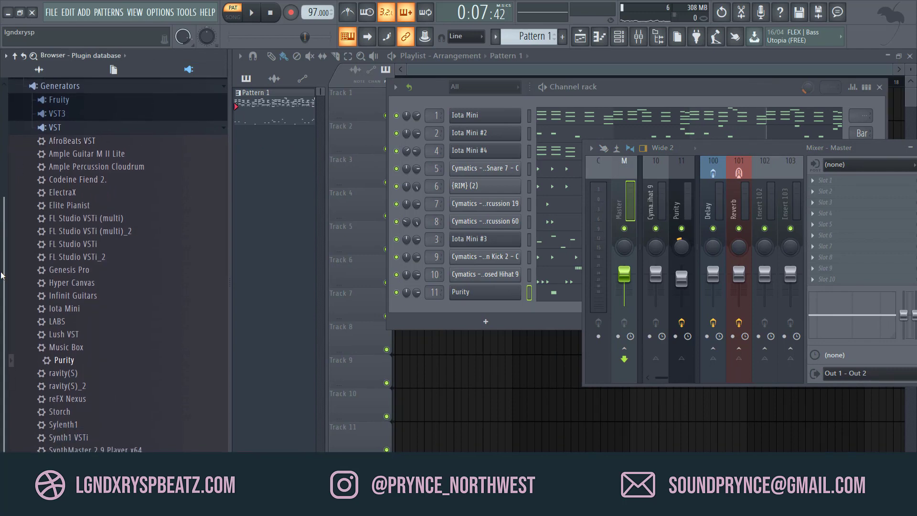
scroll(14, 248, "up", 10)
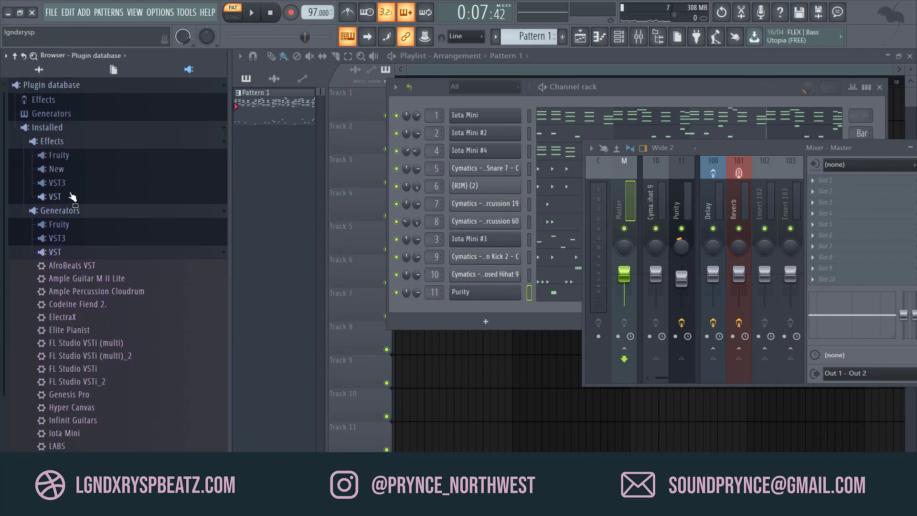
left_click(72, 197)
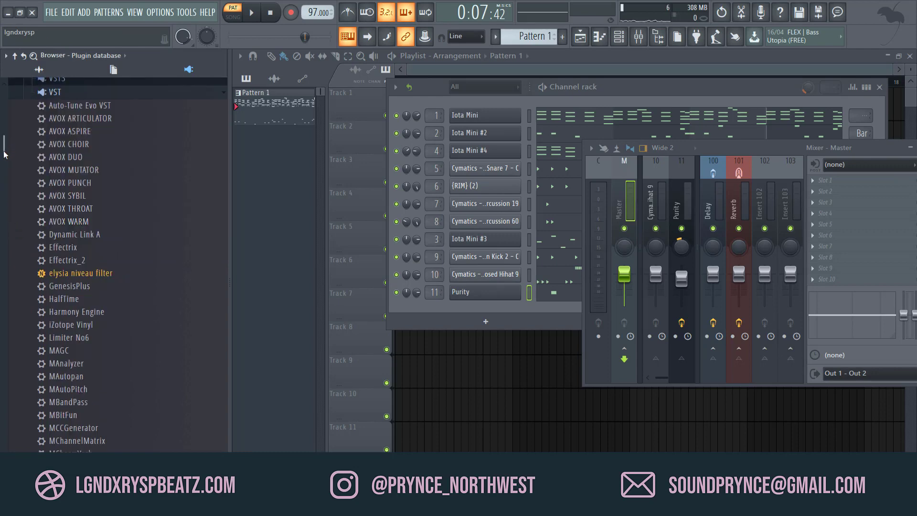
scroll(5, 146, "down", 5)
scroll(6, 148, "up", 6)
left_click_drag(9, 142, 50, 210)
left_click_drag(74, 151, 624, 204)
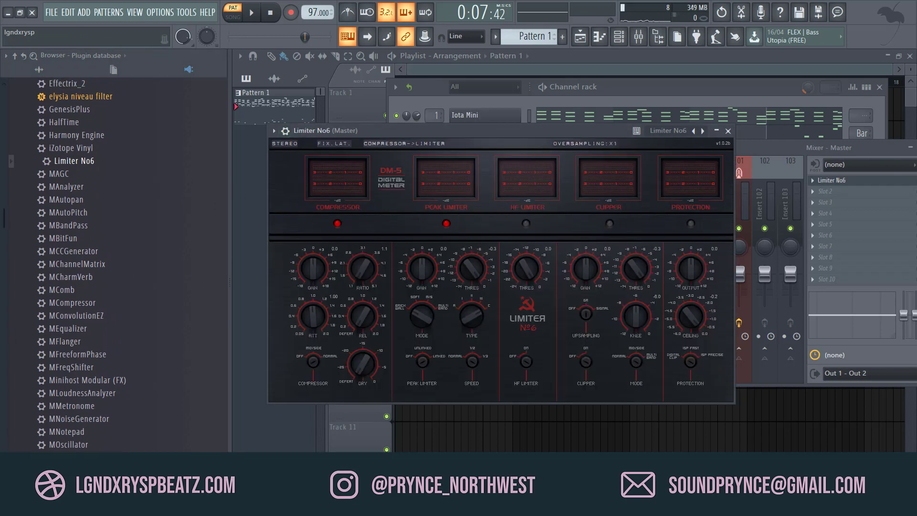
- In Limiter No6, switch off the compressor and peak limiter, set the peak limiter gain to -10.8 dB and enable the clipper
left_click(315, 371)
left_click_drag(422, 269, 476, 290)
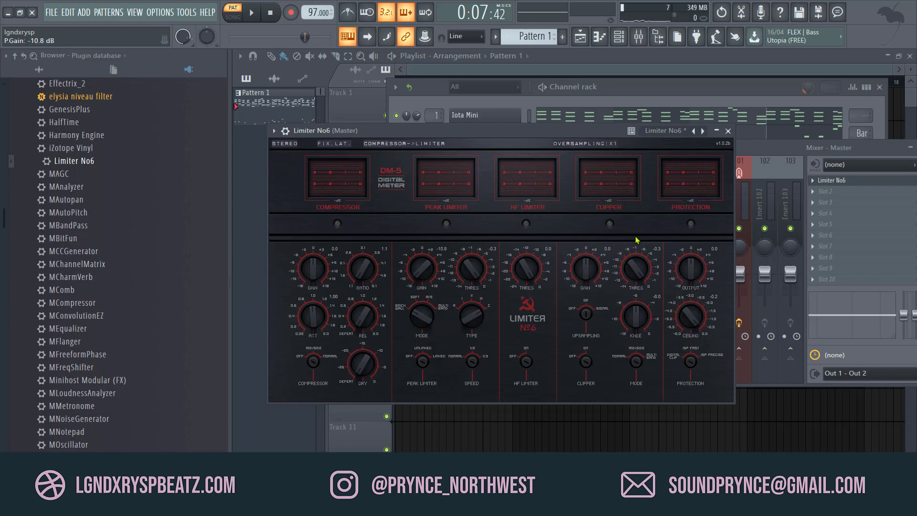
key("space")
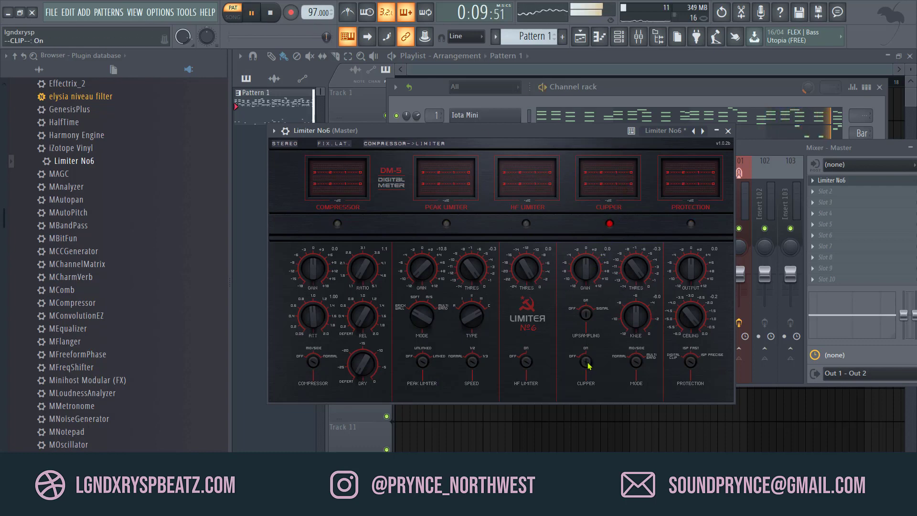
- Stop playback, hide the browser and move the Limiter No6 window to the middle of the workspace
left_click_drag(561, 130, 481, 80)
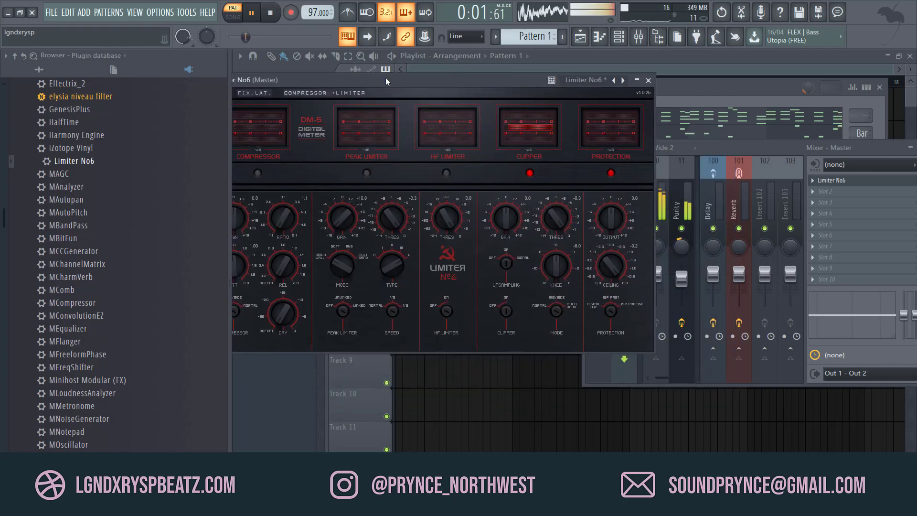
right_click(229, 136)
left_click(270, 12)
left_click_drag(241, 80, 491, 107)
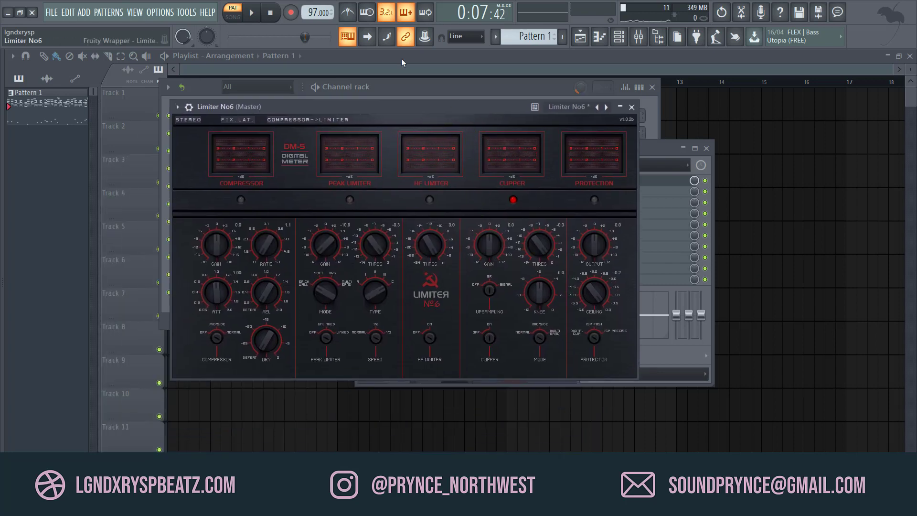
- Raise the Limiter No6 clipper gain to about 2.9 dB while auditioning the pattern
key("space")
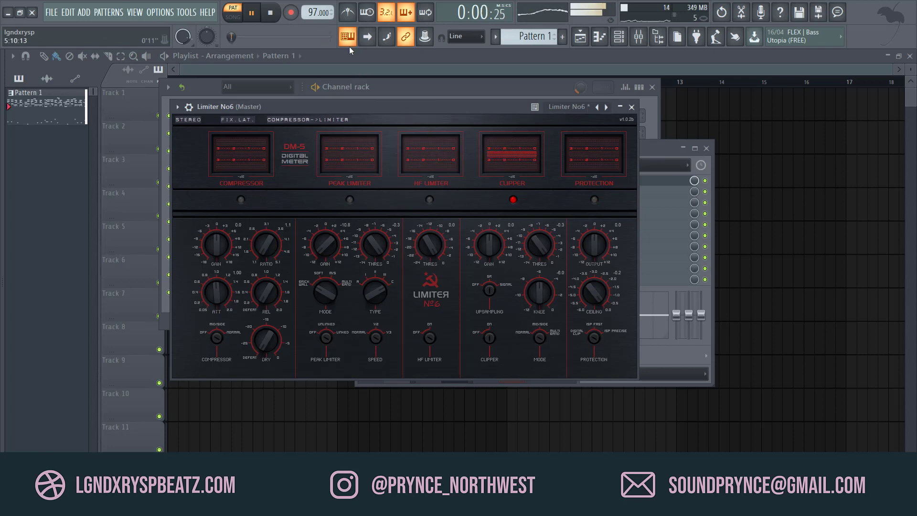
left_click(277, 15)
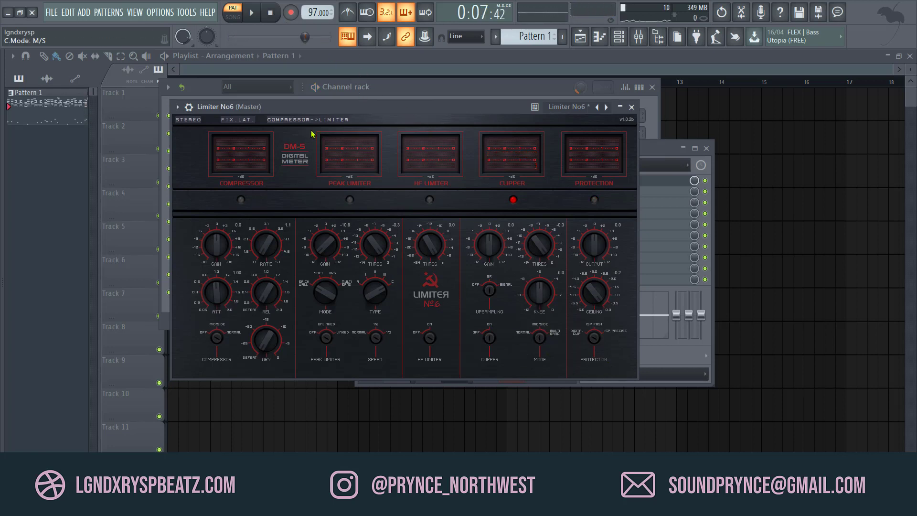
left_click(258, 15)
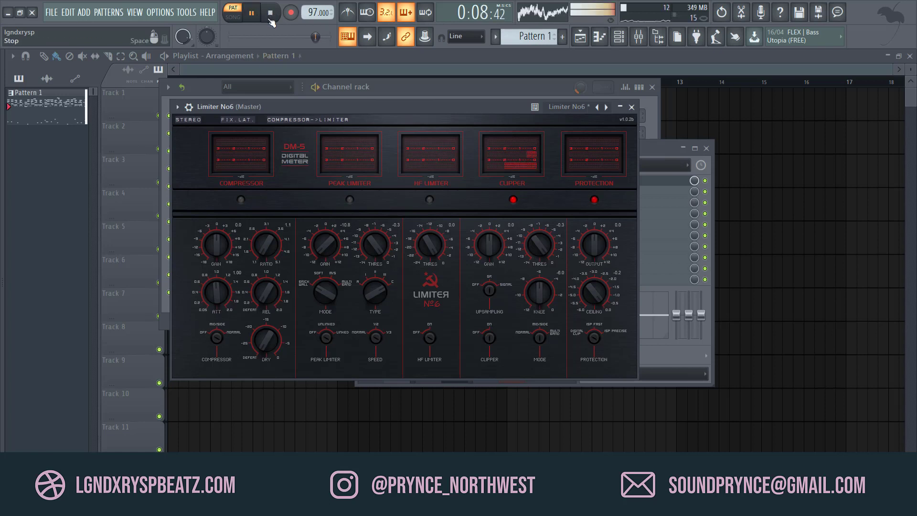
key("space")
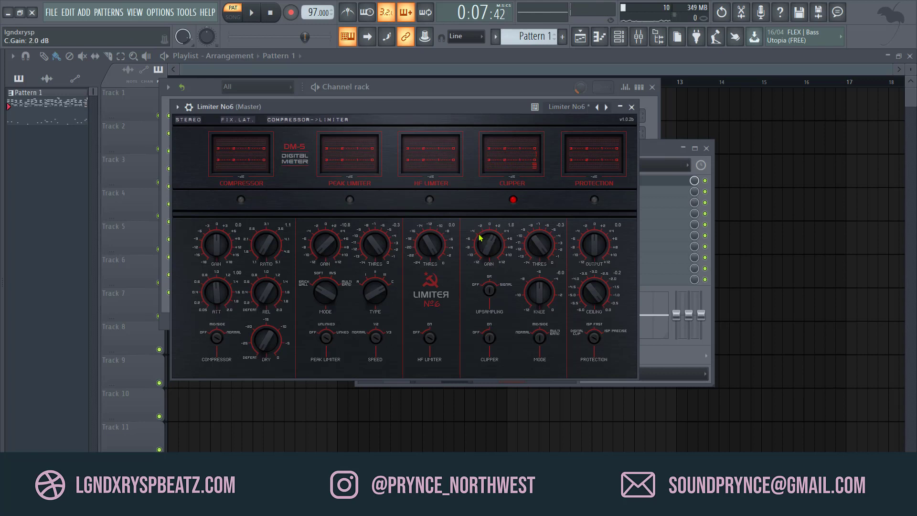
left_click(261, 16)
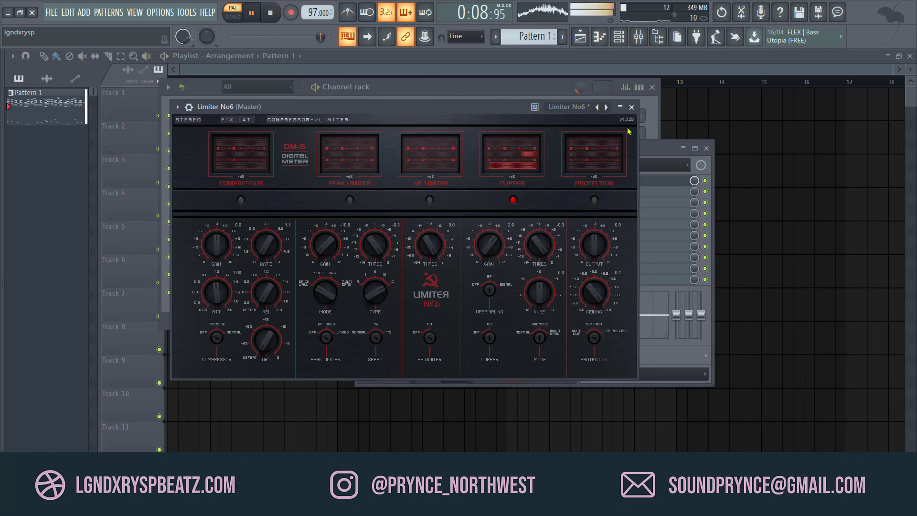
- Close the Limiter No6 window, stop playback and move the limiter down to slot 2 of the Master track
left_click(631, 107)
key("space")
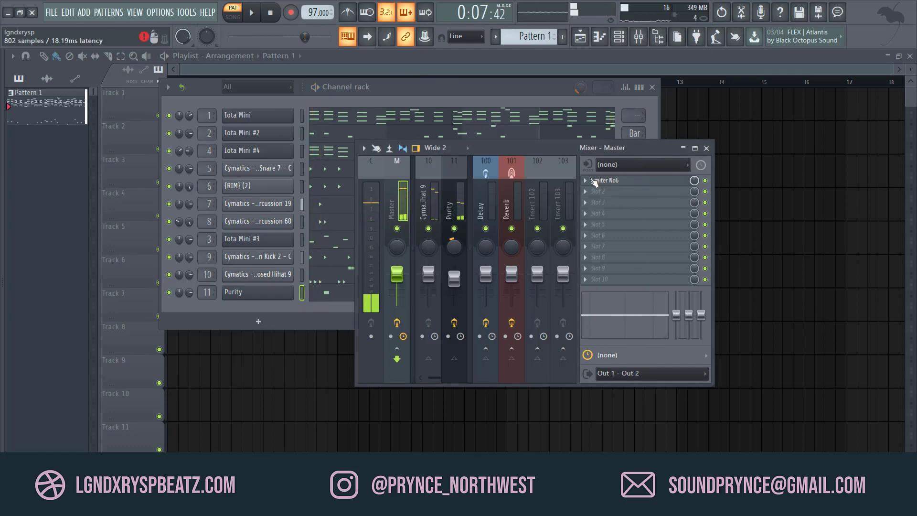
left_click(587, 181)
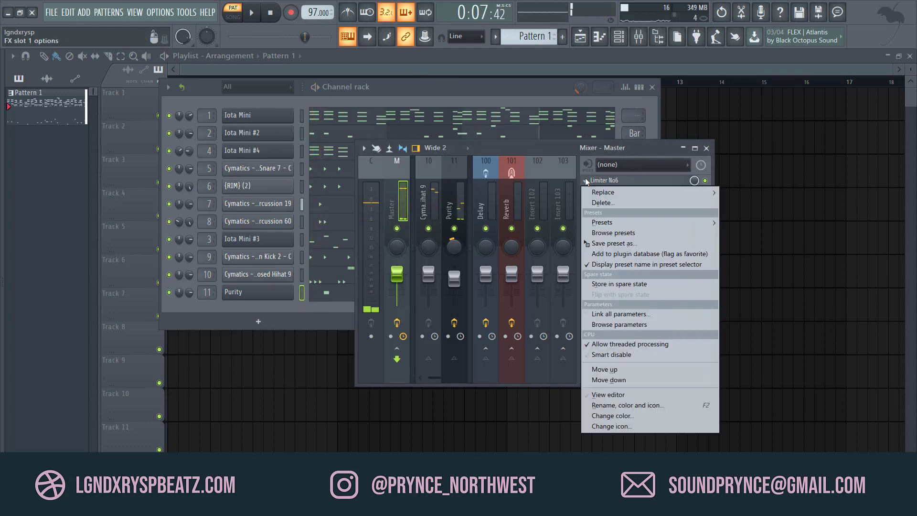
left_click(612, 381)
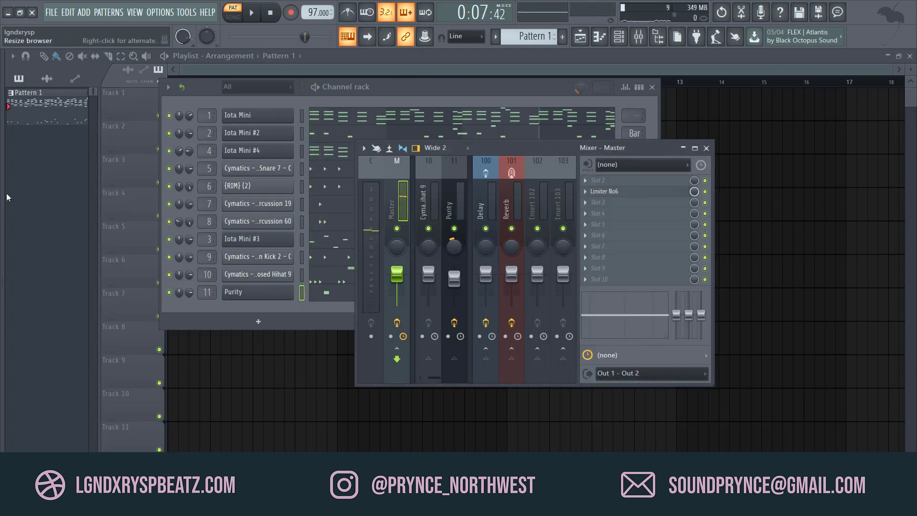
- Load Ozone Imager 2 from the VST effects into slot 1 of the Master track and audition the pattern through it
left_click_drag(3, 180, 193, 197)
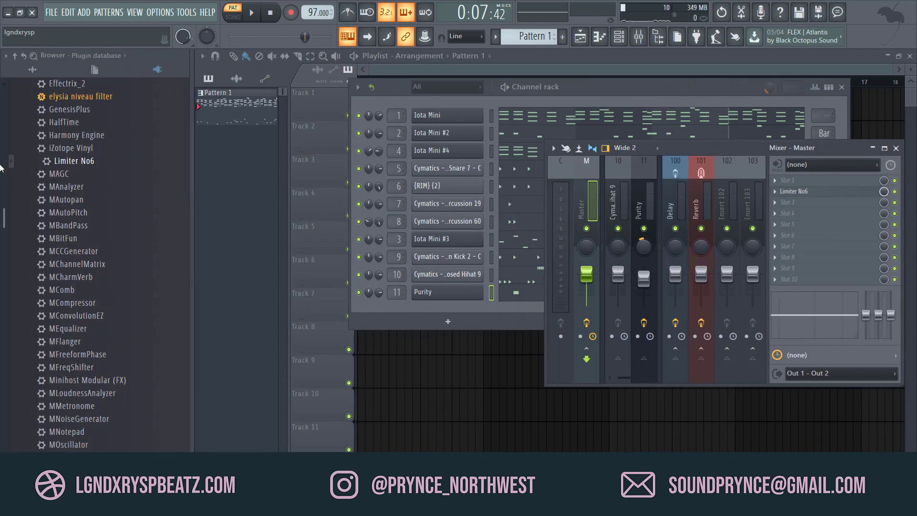
left_click_drag(4, 224, 783, 202)
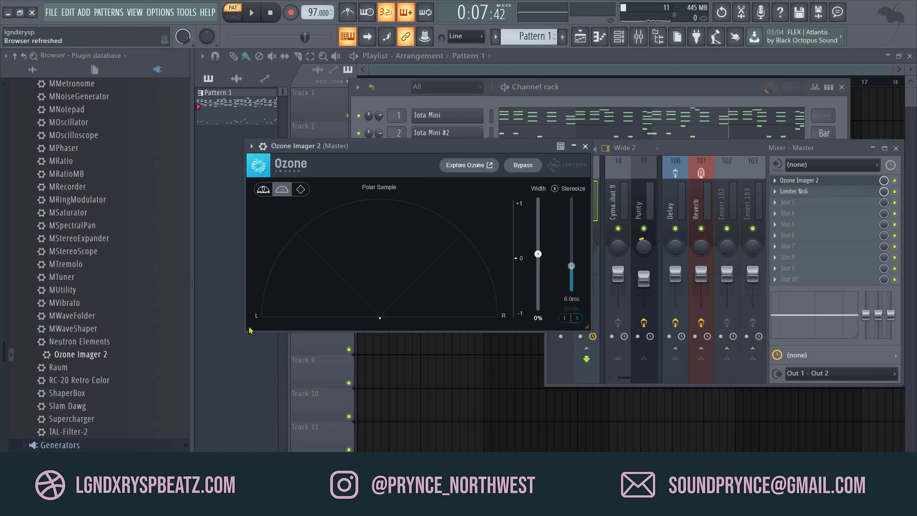
key("space")
key("space")
key("space")
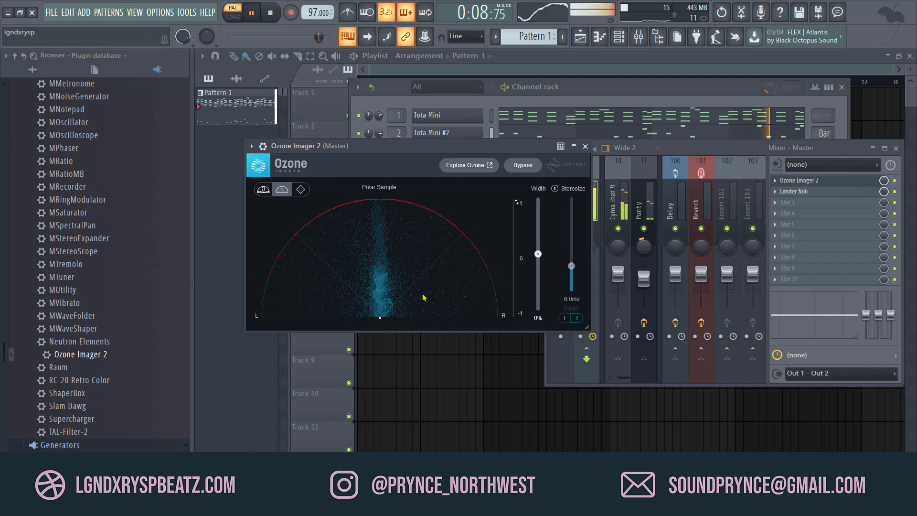
- Stop playback of the imager audition, solo Track 1 in the playlist and play it in song mode
key("space")
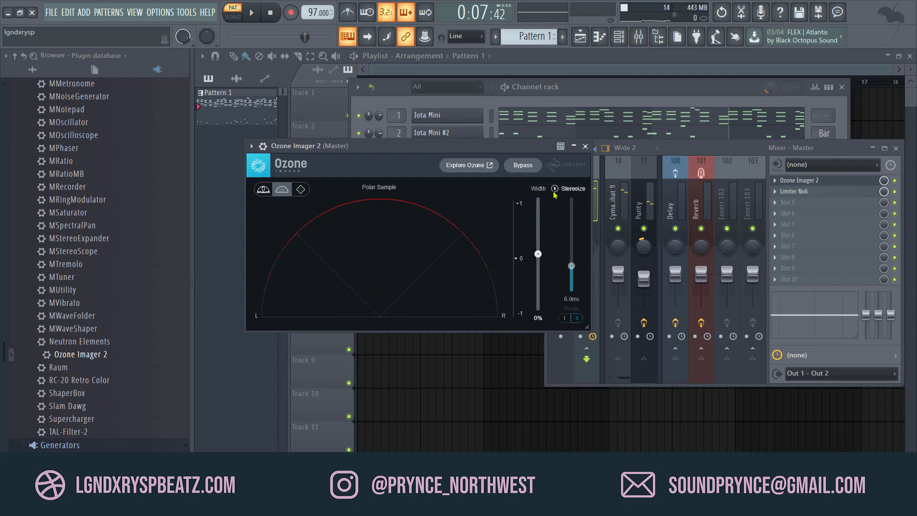
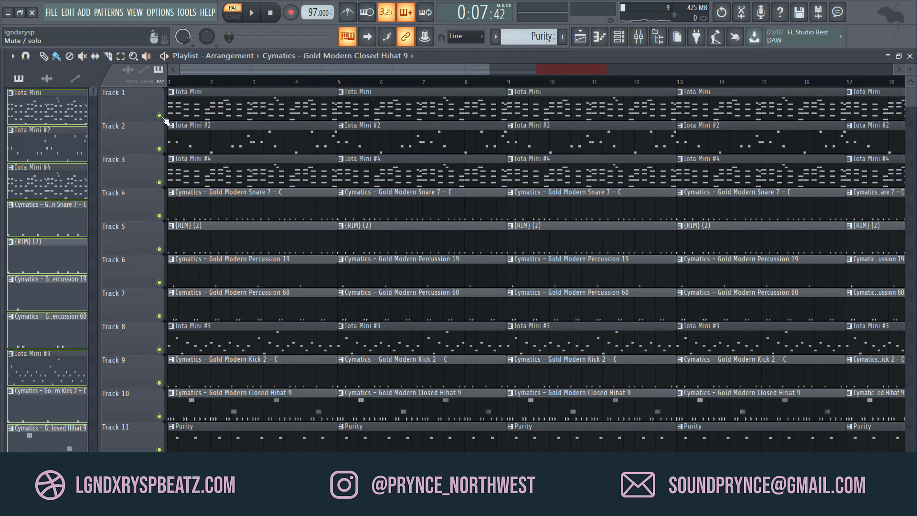
right_click(160, 116)
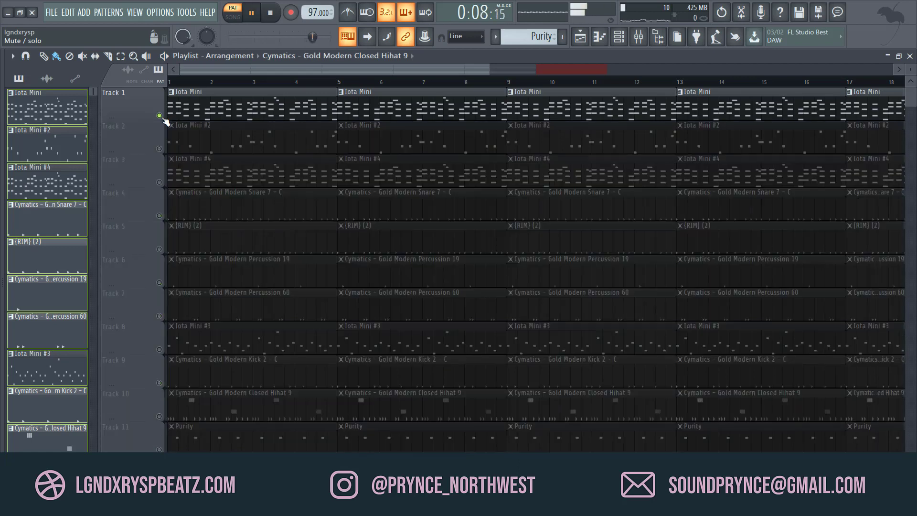
left_click(230, 21)
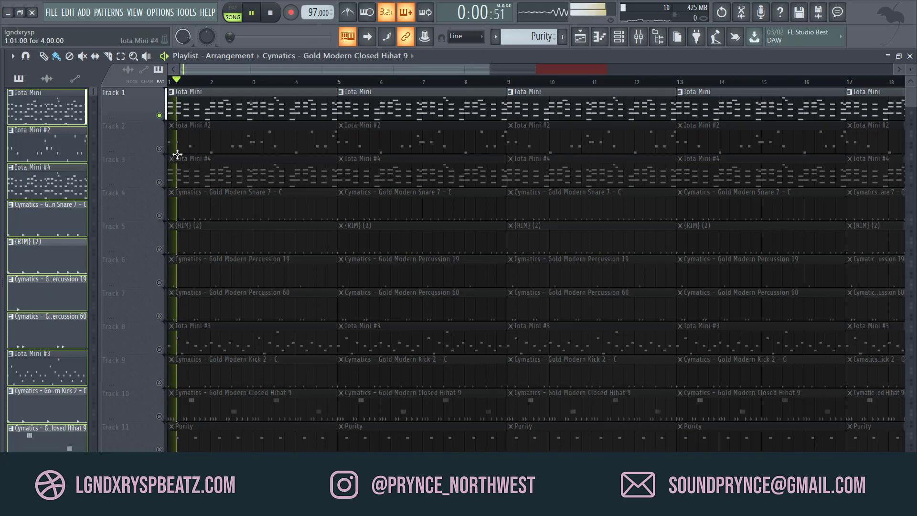
- Unmute Track 3, trim its first Iota Mini #4 clip to start at bar 3, and audition the arrangement
left_click(159, 182)
key("space")
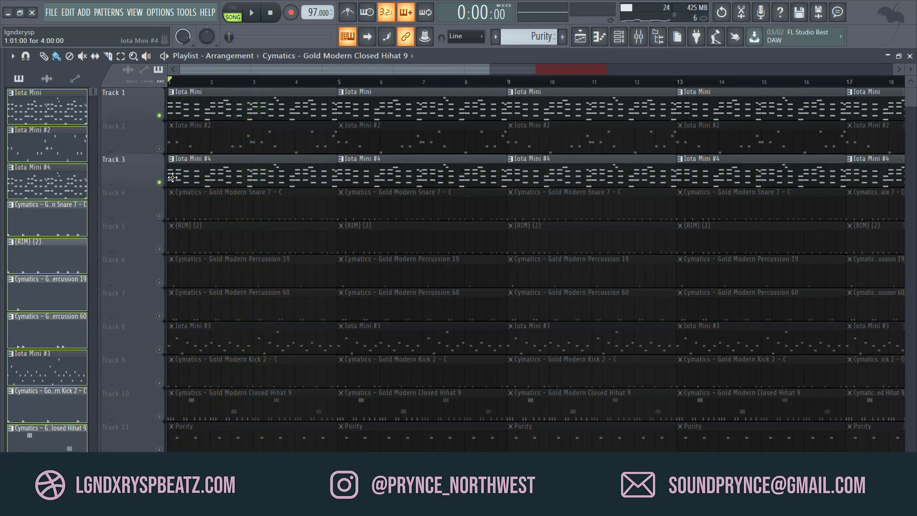
left_click_drag(168, 176, 254, 175)
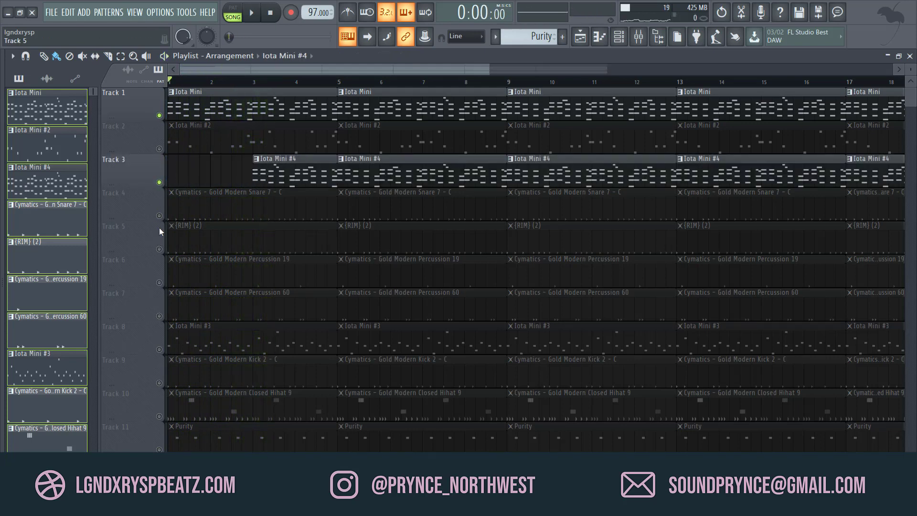
key("space")
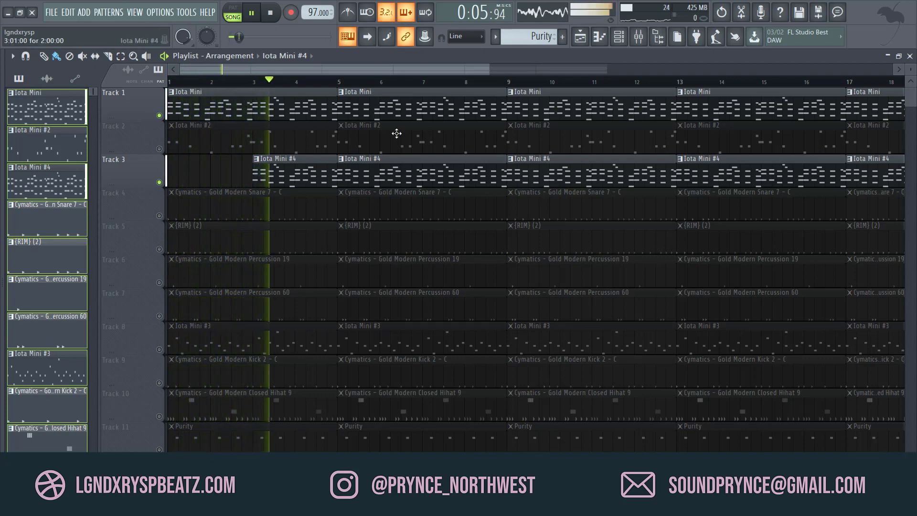
- Unmute Track 4 and delete its Gold Modern Snare 7 clip from bars 1 to 4
left_click_drag(488, 70, 809, 70)
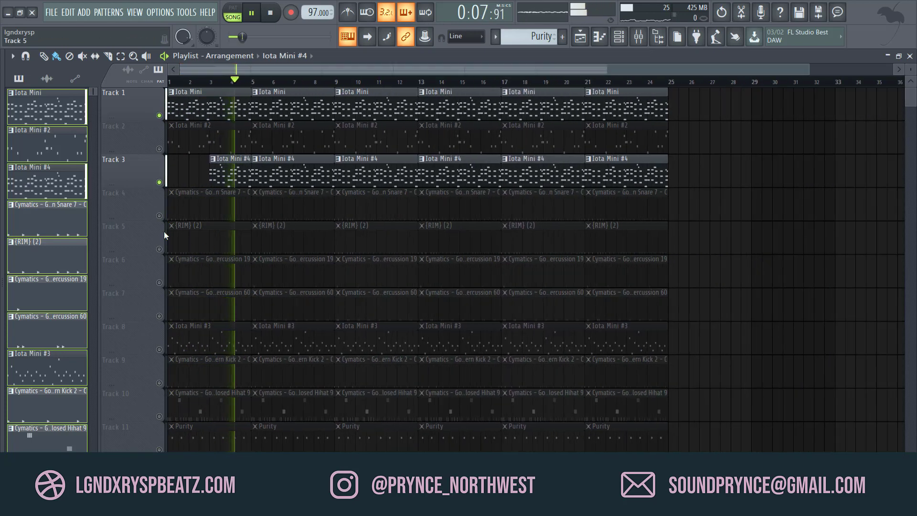
left_click(159, 215)
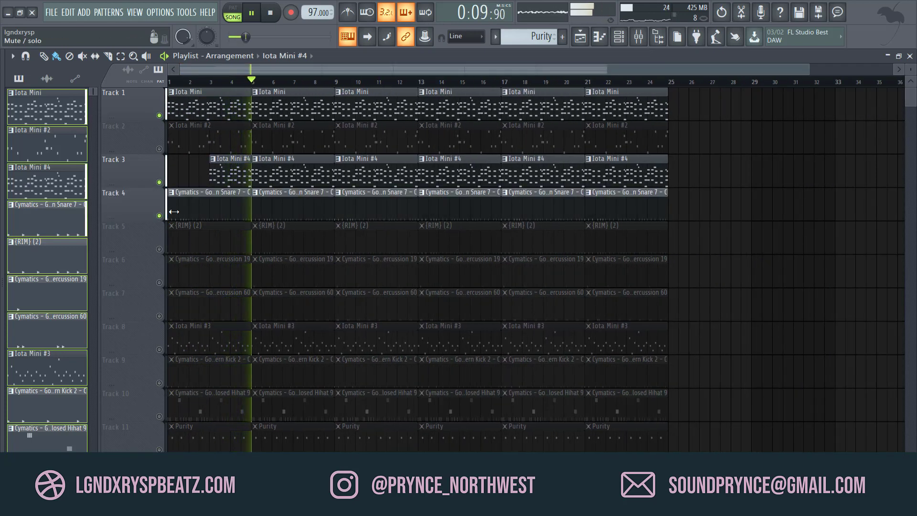
right_click(200, 206)
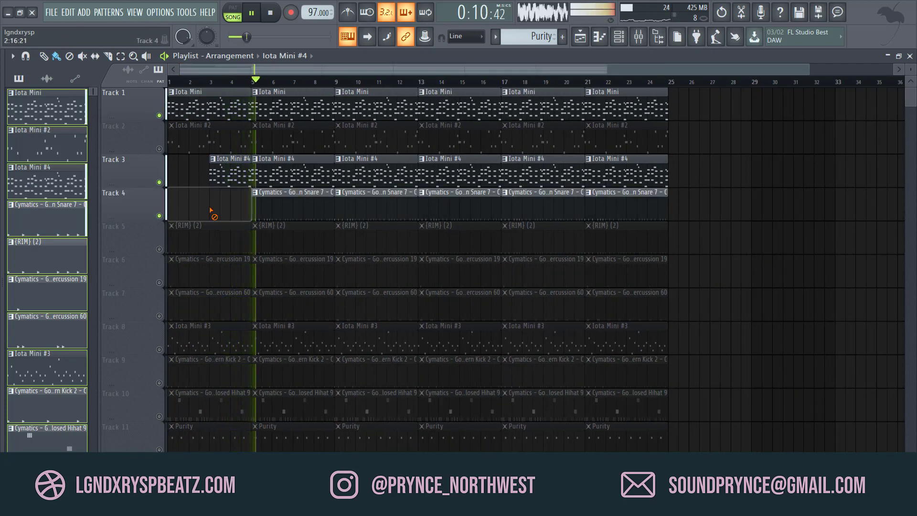
- Delete the clips in bars 1 to 8 on Track 2 and Tracks 5 to 11, and stop playback
right_click(212, 142)
right_click(299, 137)
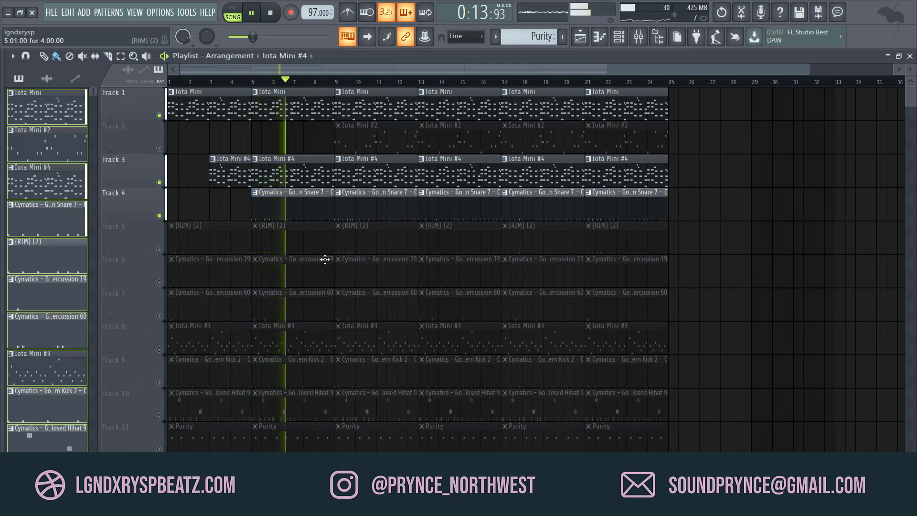
right_click(294, 230)
right_click(237, 368)
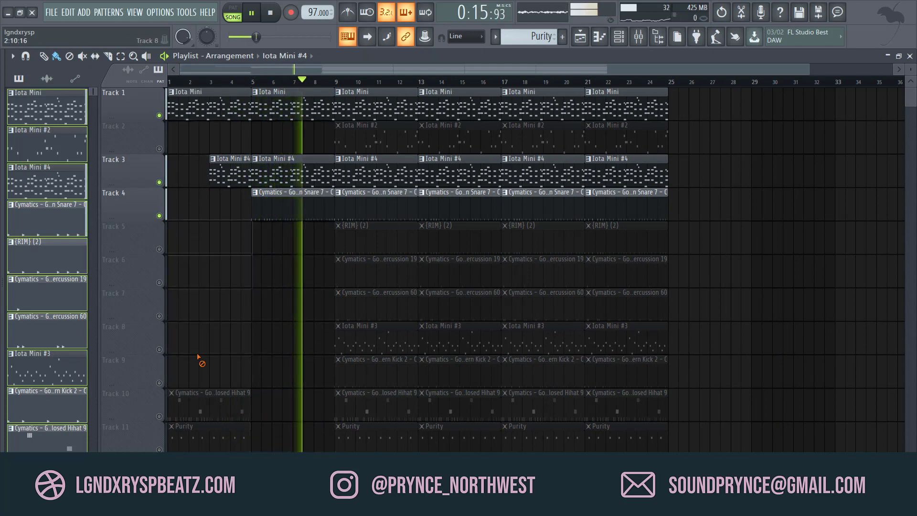
right_click(202, 406)
right_click(205, 437)
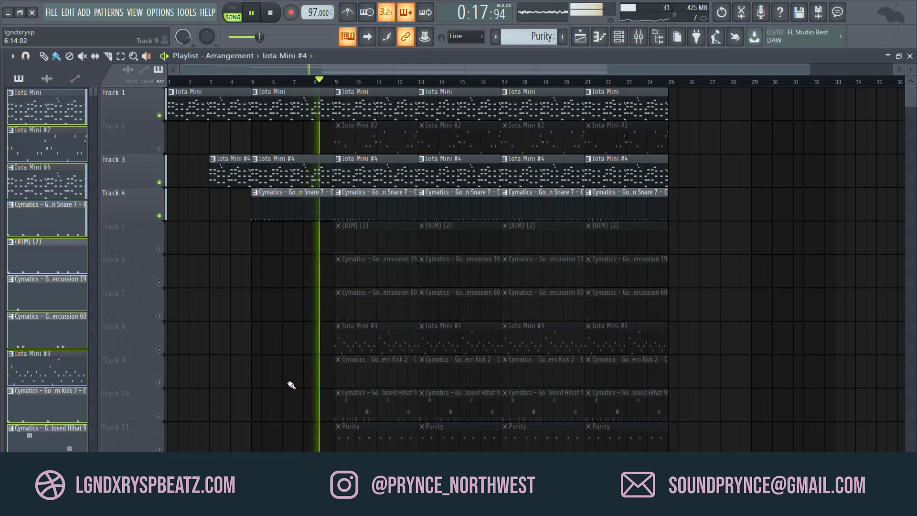
key("space")
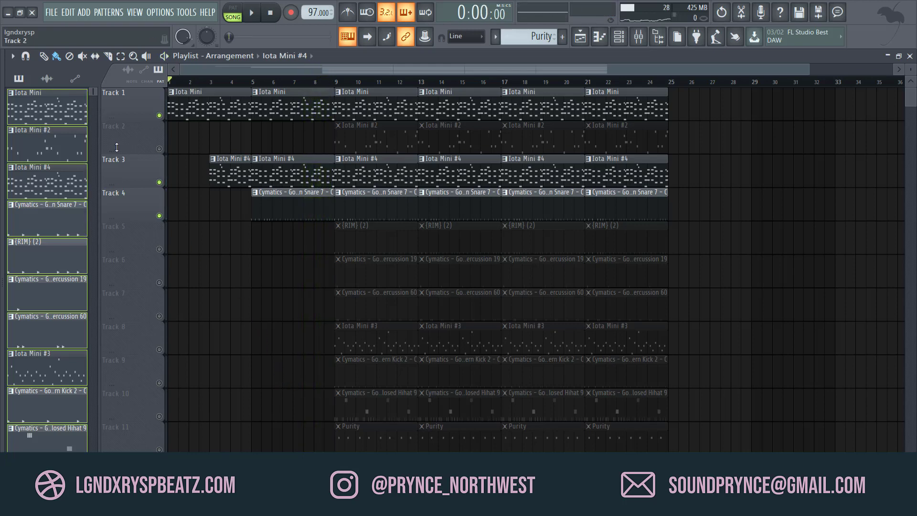
- Unmute Track 2 and delete the Iota Mini #3 and Closed Hihat 9 clips from bars 9 to 16
left_click(160, 149)
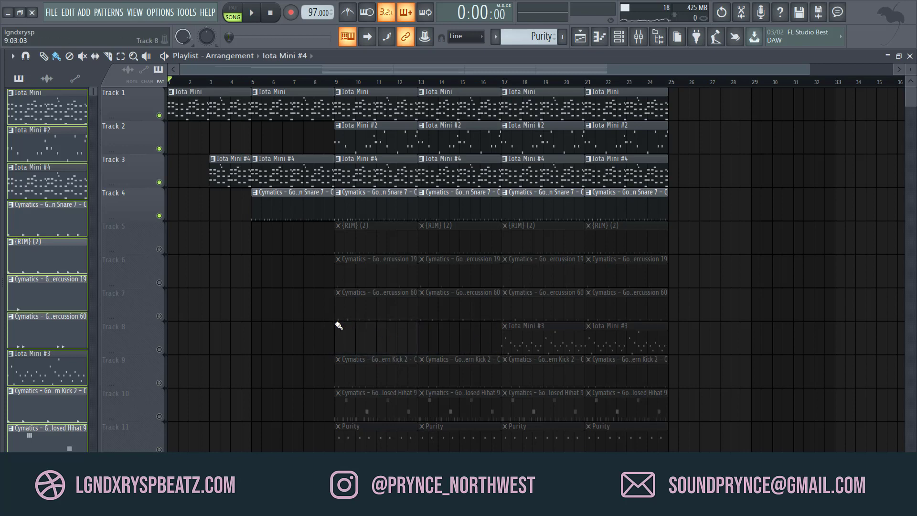
left_click(326, 80)
key("space")
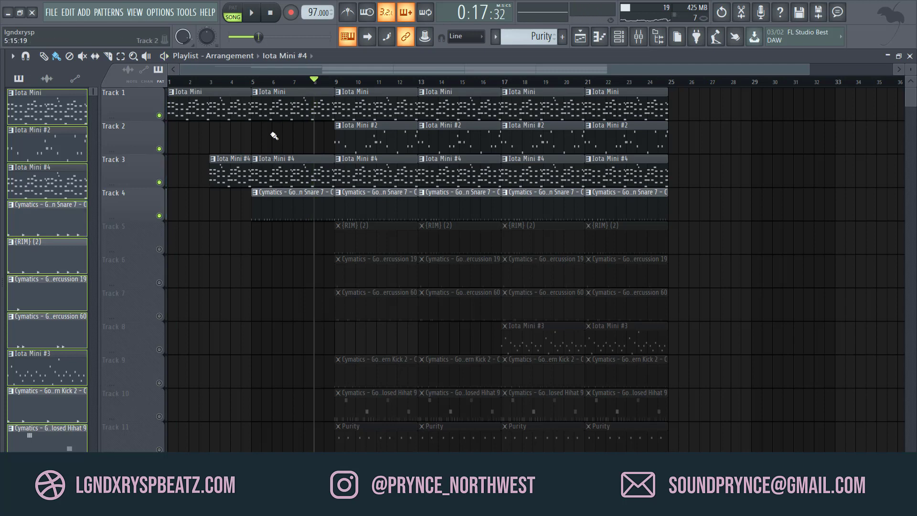
right_click(422, 406)
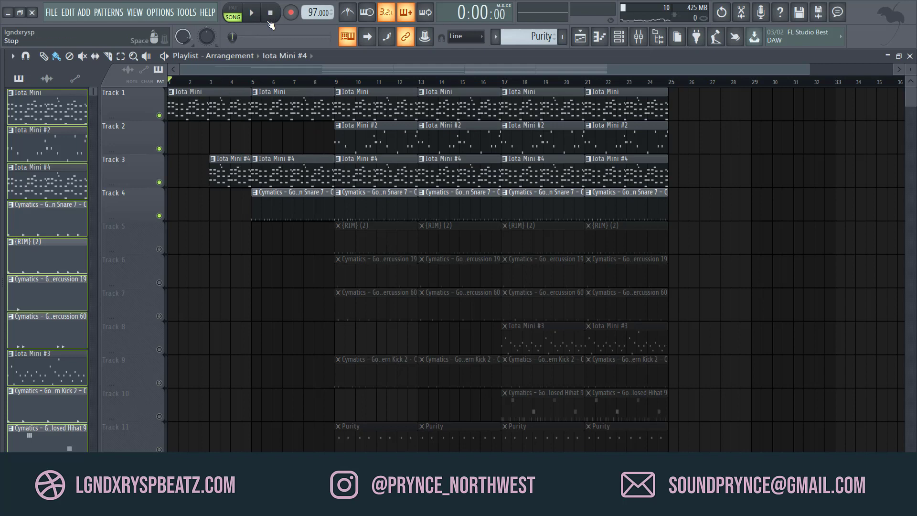
- Unmute all playlist tracks and audition the full arrangement from the start
right_click(160, 115)
right_click(159, 115)
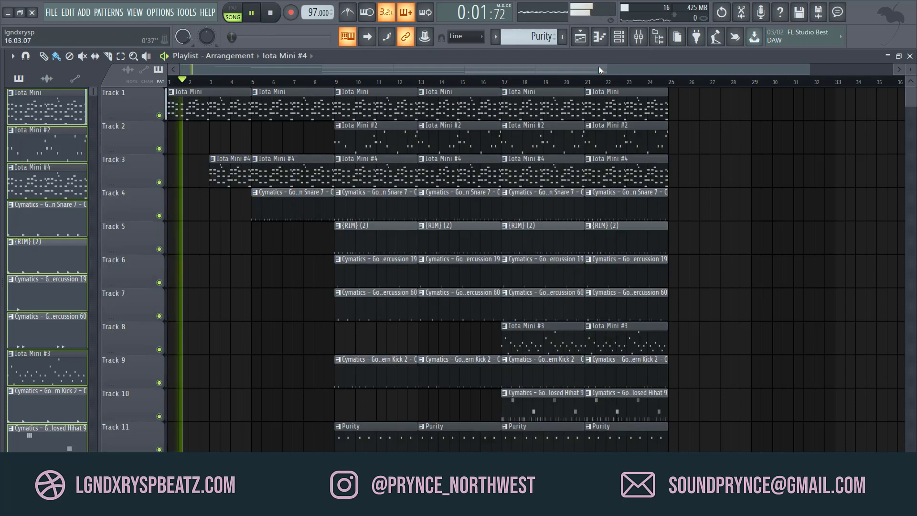
left_click_drag(808, 69, 889, 70)
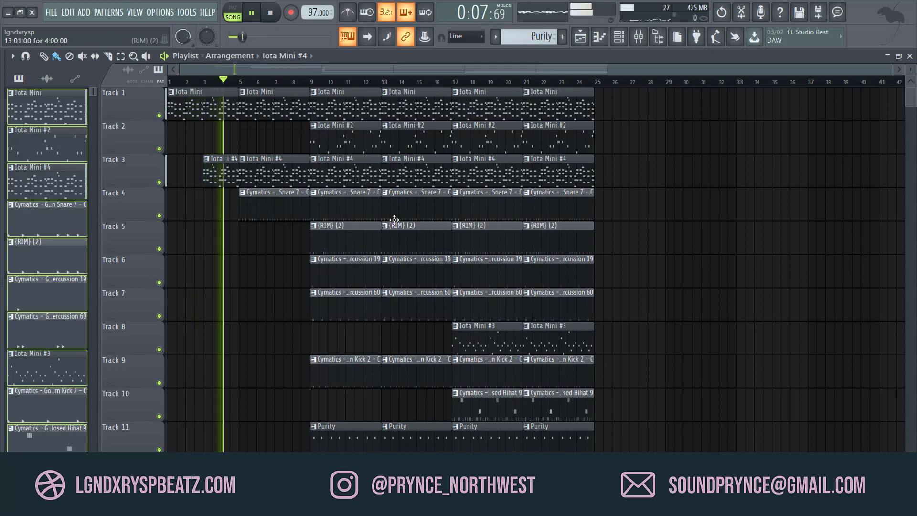
left_click_drag(911, 69, 901, 74)
- Set the Gold Modern Snare 7 channel's volume to 100%, and close its settings and the channel rack
key("F6")
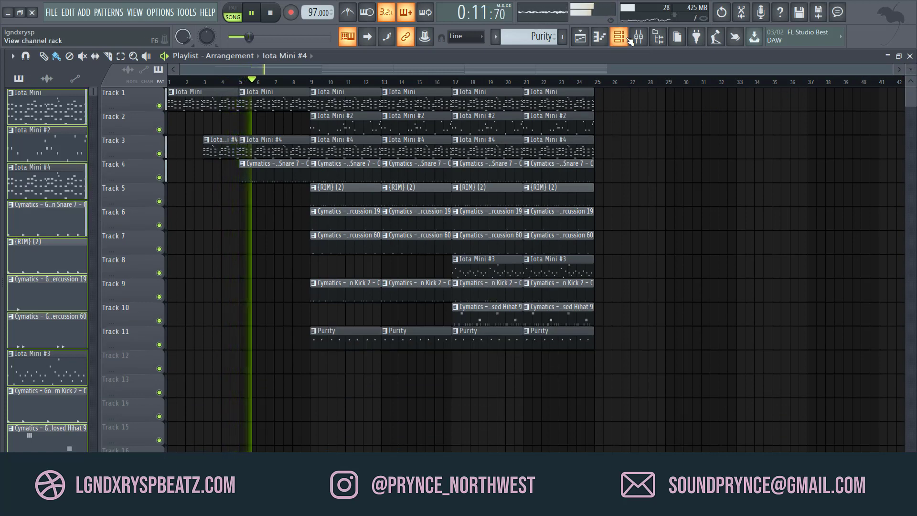
left_click_drag(624, 391, 616, 250)
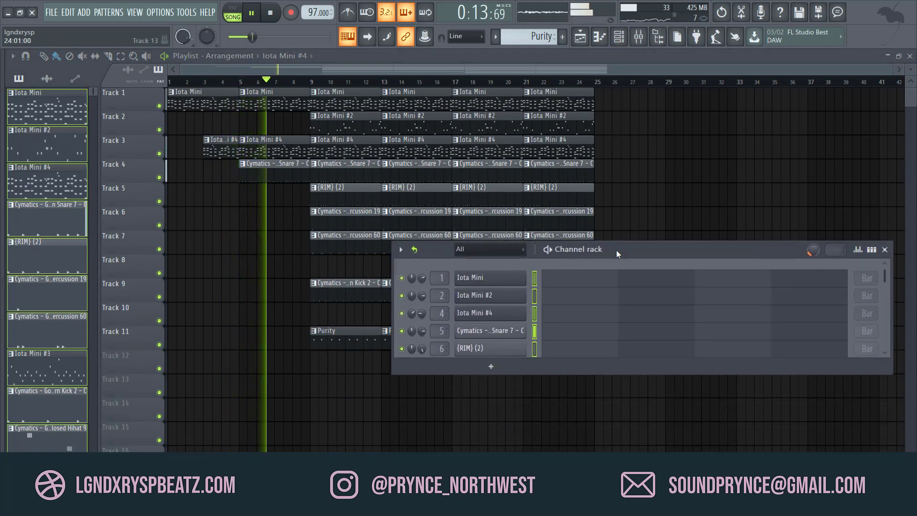
left_click(512, 339)
left_click(82, 182)
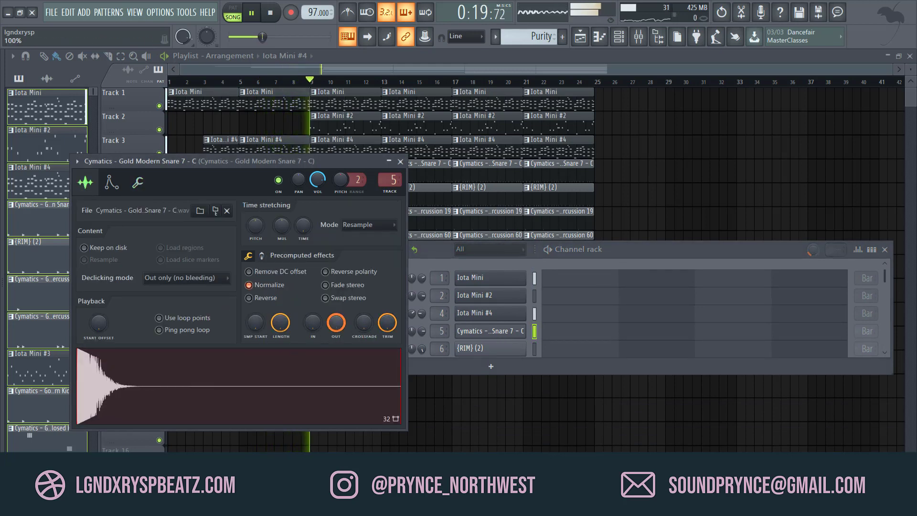
left_click(401, 161)
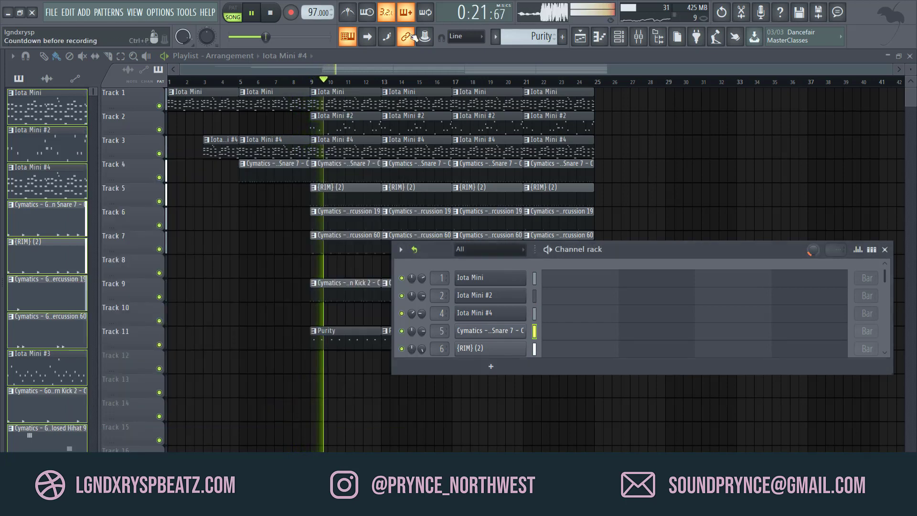
key("F6")
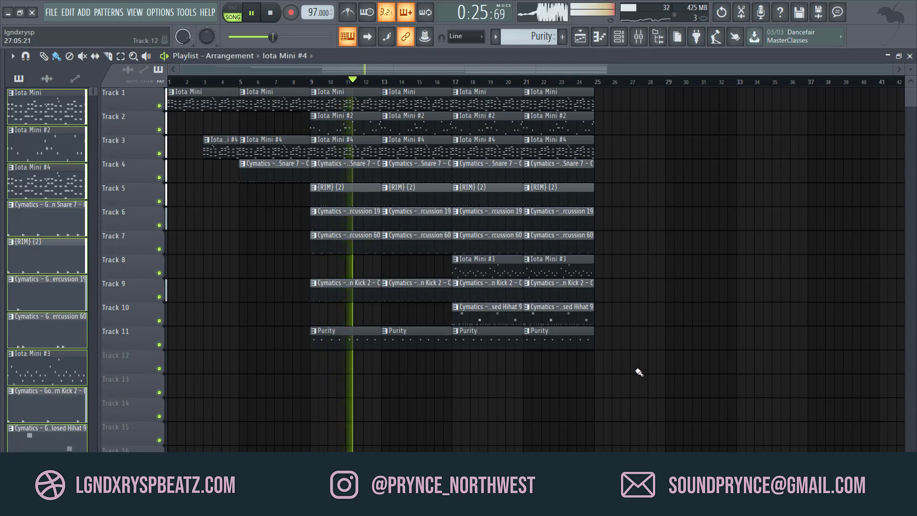
- Duplicate the bars 17 to 24 section twice along the timeline and delete all copied clips in bars 37 to 40
left_click_drag(635, 396, 469, 89)
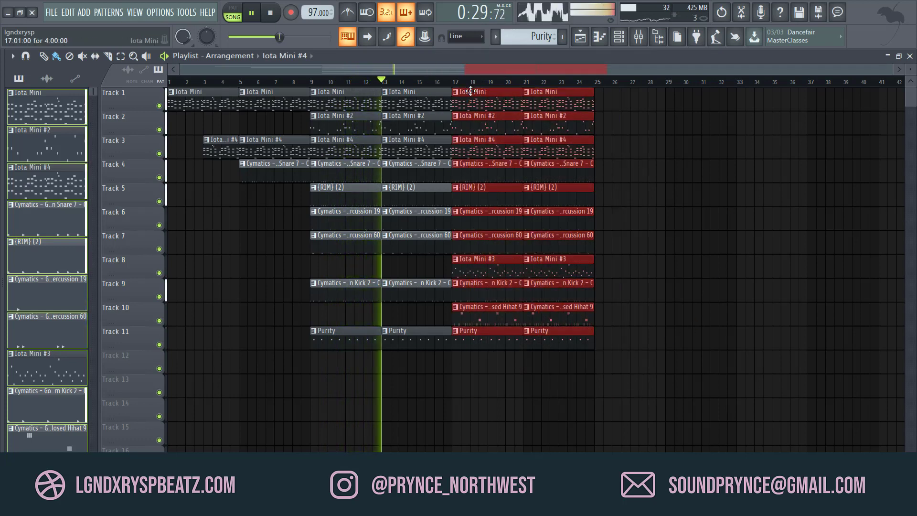
key("ctrl+b")
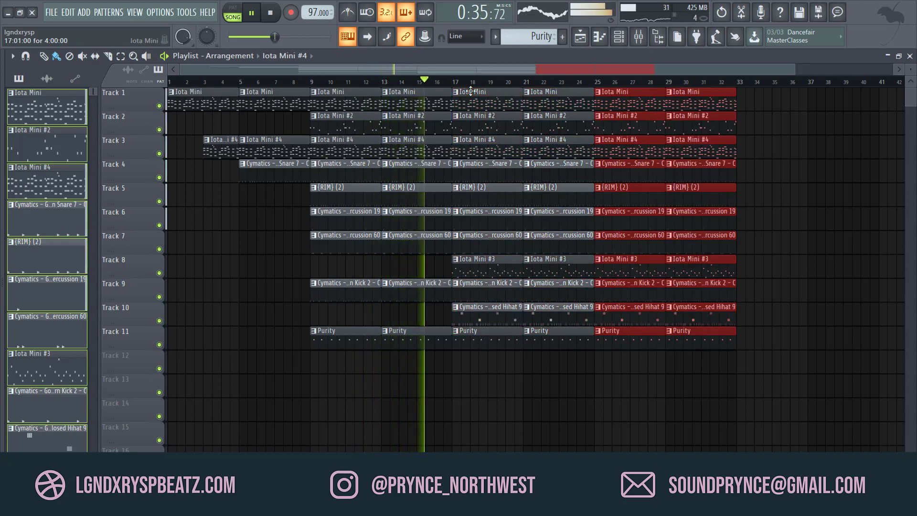
key("ctrl+b")
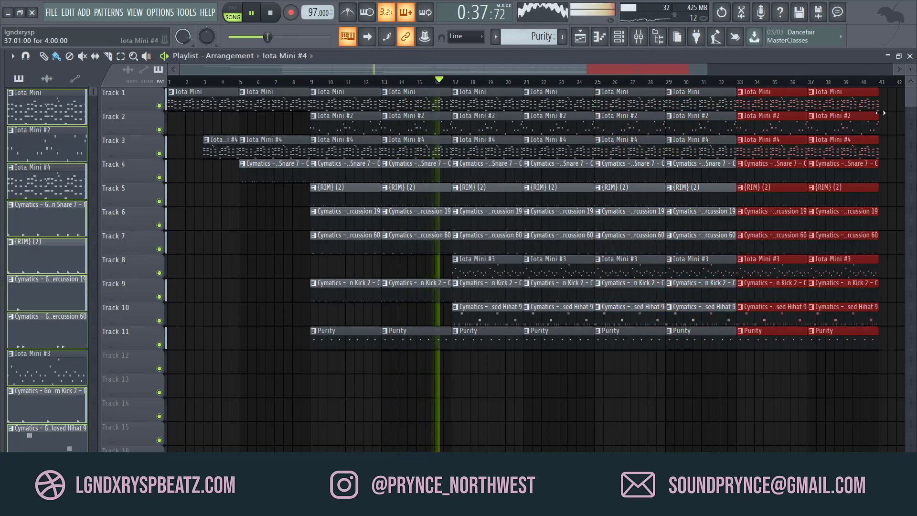
mouse_move(855, 359)
left_mouse_down()
mouse_move(842, 322)
mouse_move(843, 101)
left_mouse_up()
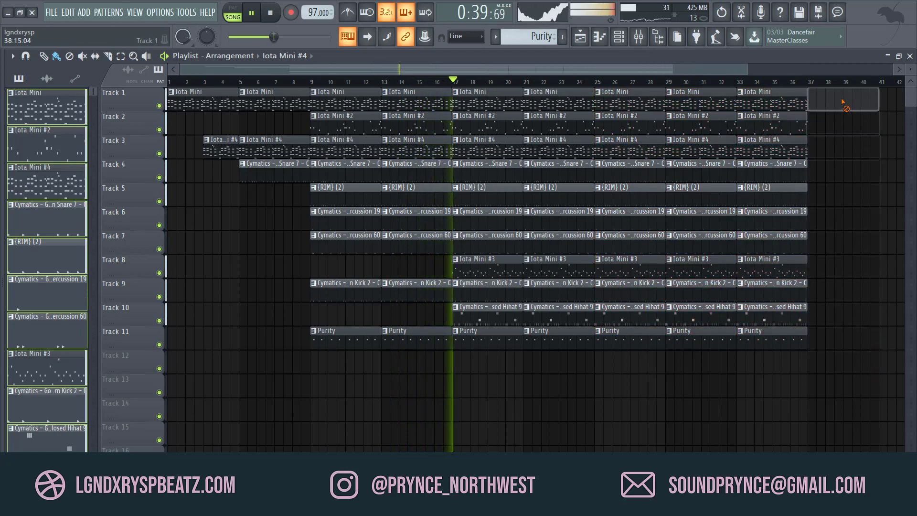
- Delete the Iota Mini #4, Iota Mini #3, Kick 2, Closed Hihat 9 and Purity clips from bars 25 to 28
right_click(615, 149)
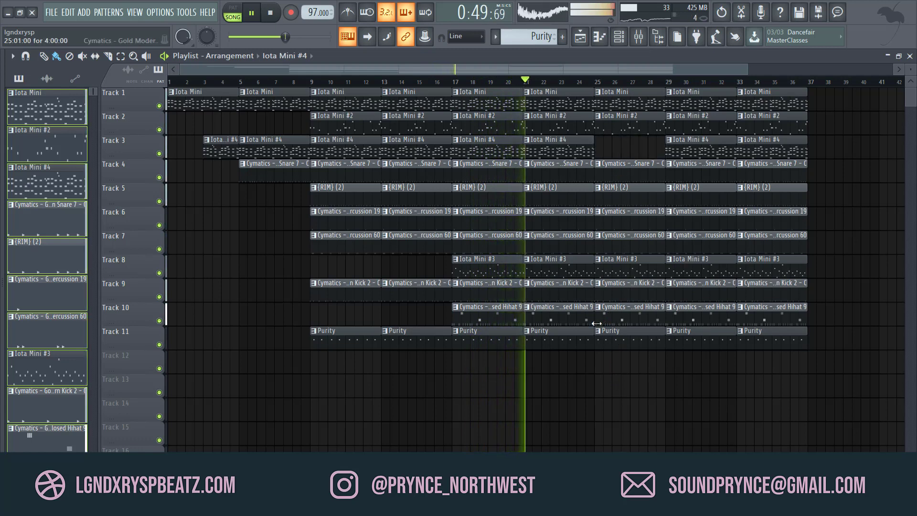
right_click(622, 319)
right_click(623, 296)
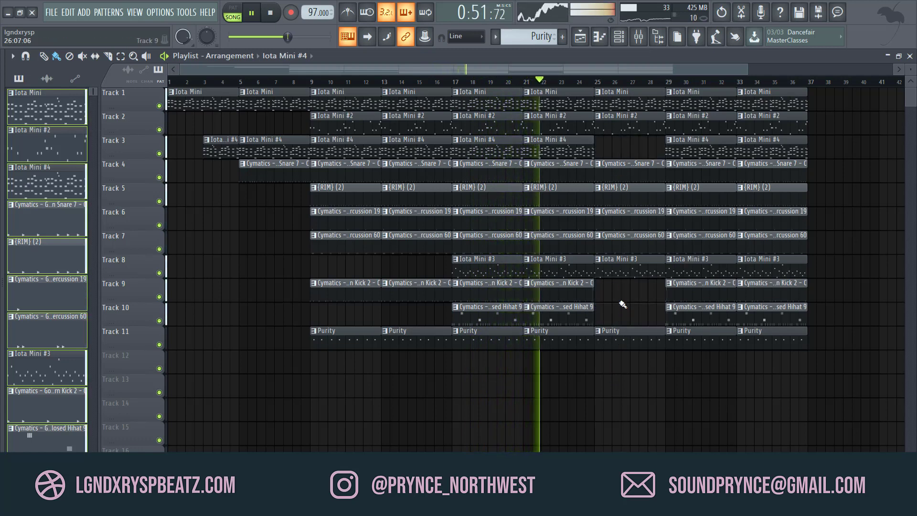
right_click(615, 343)
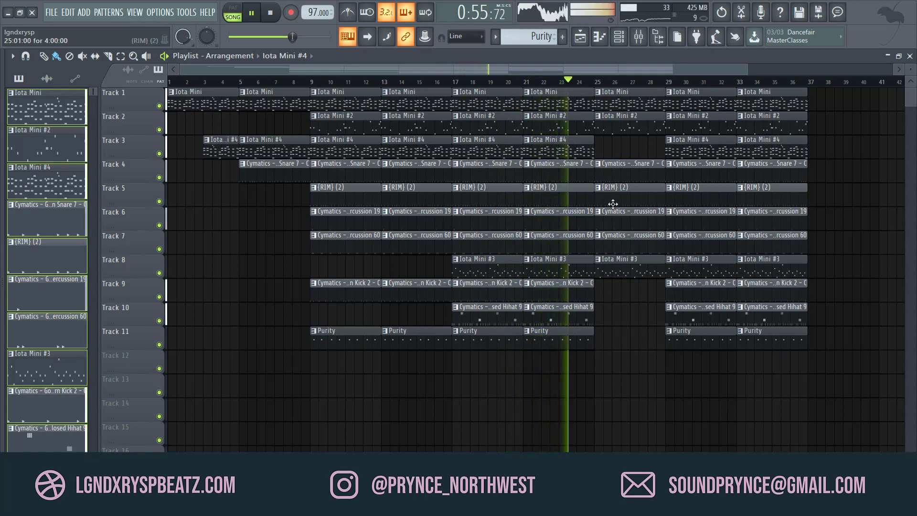
right_click(618, 269)
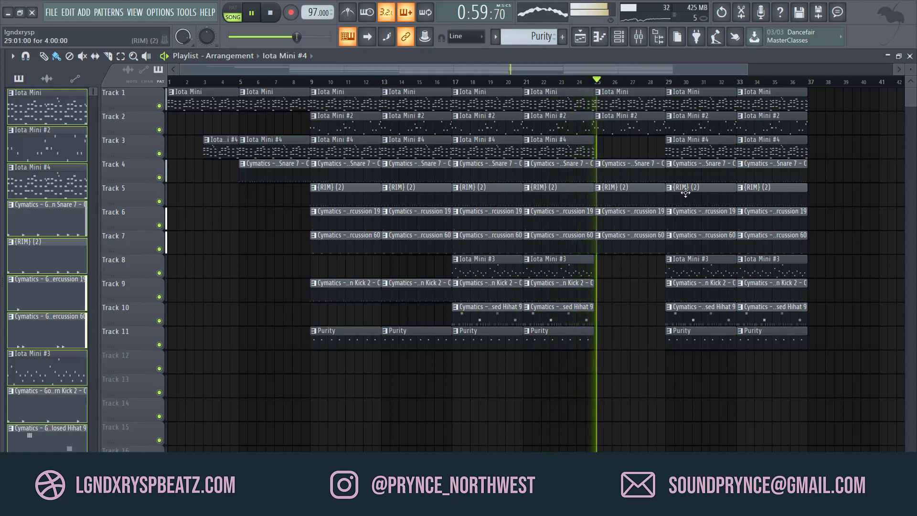
- Place the Gold Modern Kick 2 clip back on Track 9 at bar 25 and audition the transition into it
left_click(571, 291)
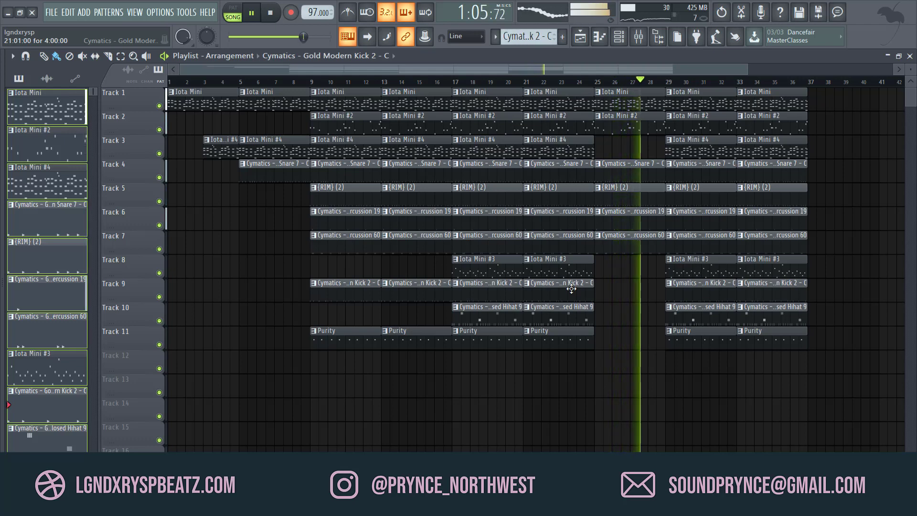
key("space")
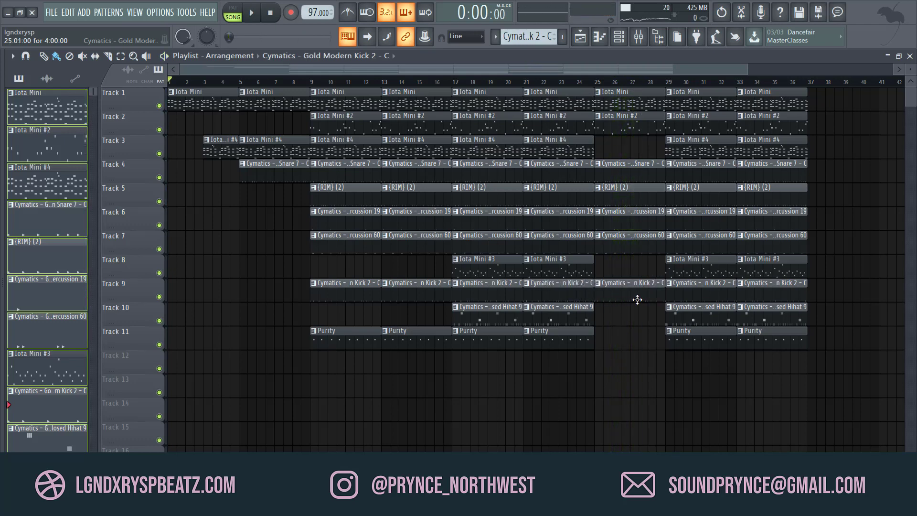
key("space")
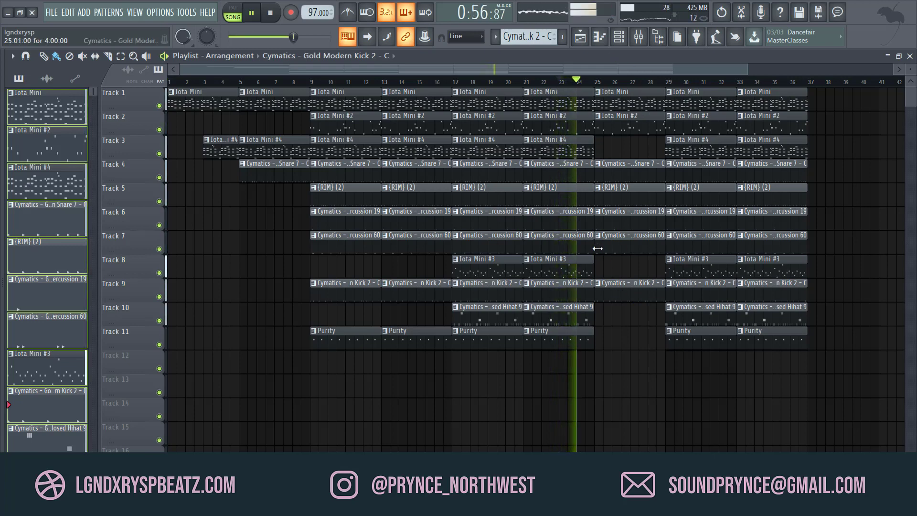
- Trim the breakdown's Percussion 60 clip to start at bar 27, and shorten the last Iota Mini #2 and #4 clips to end at bar 36
left_click_drag(596, 248, 631, 256)
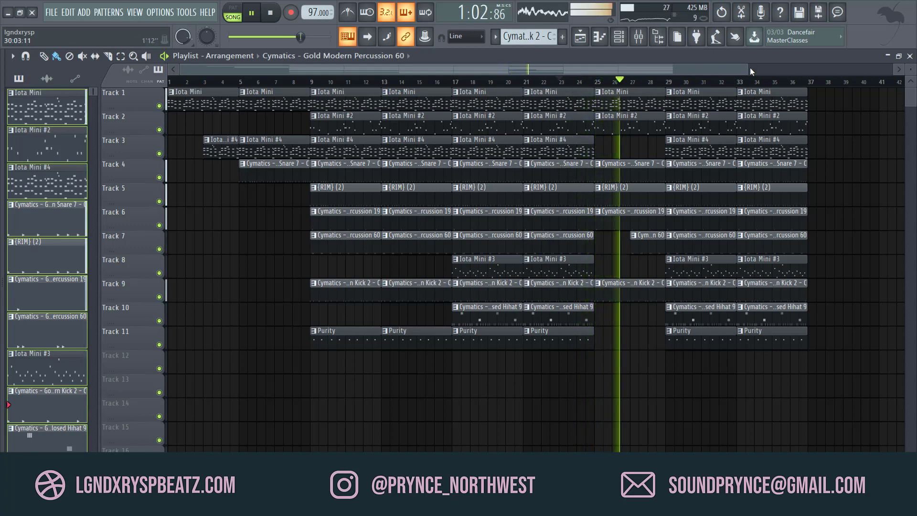
left_click_drag(748, 69, 911, 68)
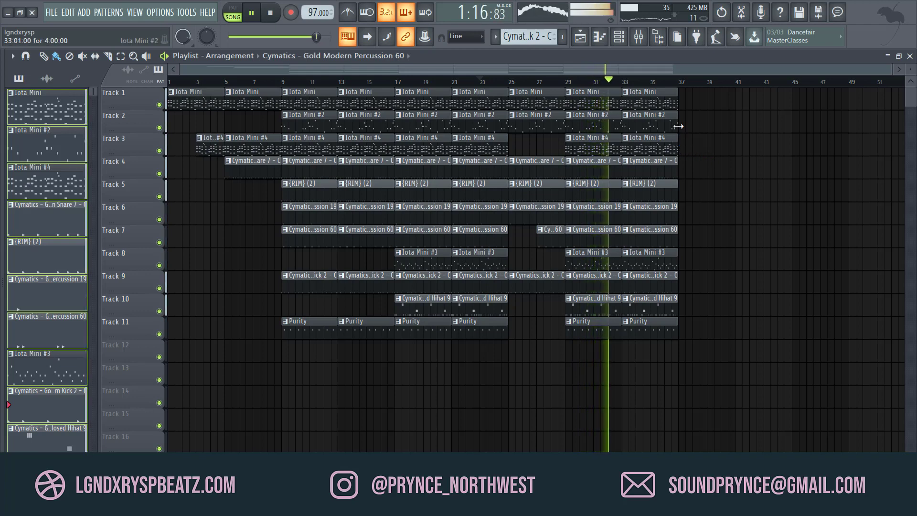
left_click_drag(678, 127, 671, 127)
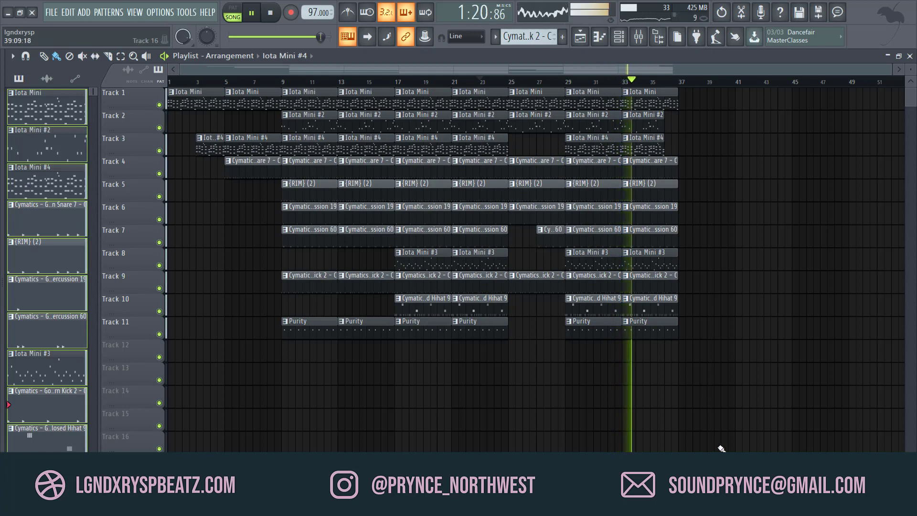
- Duplicate all clips from bars 9 to 36 along the timeline starting at bar 37, and clear the selection
left_click_drag(721, 449, 304, 91)
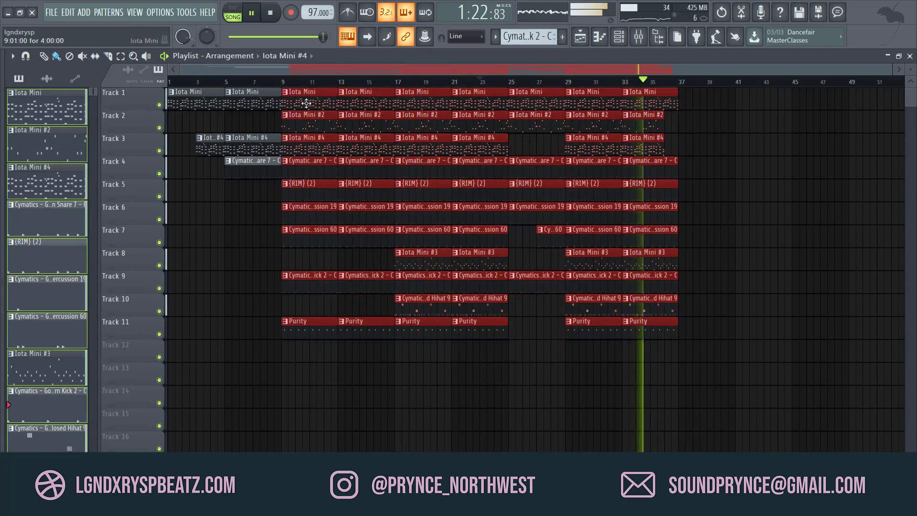
key("ctrl+b")
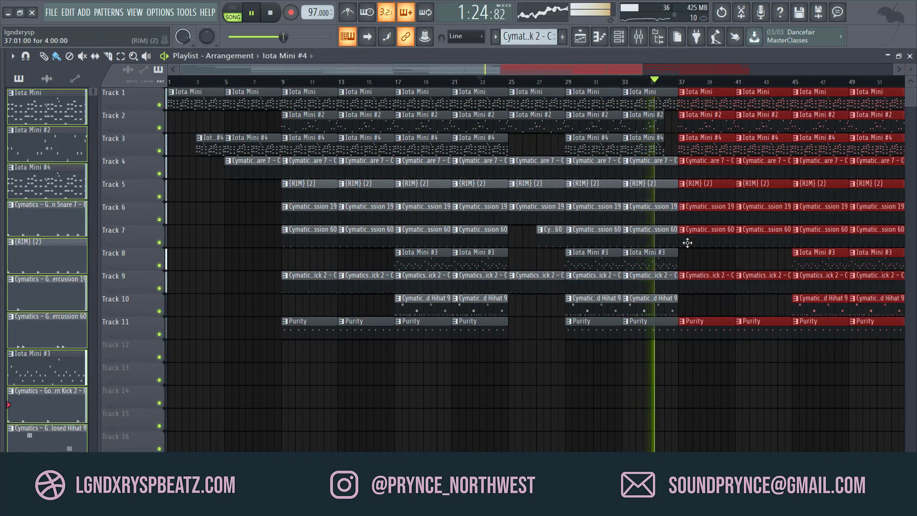
left_click(692, 257)
right_click(699, 266)
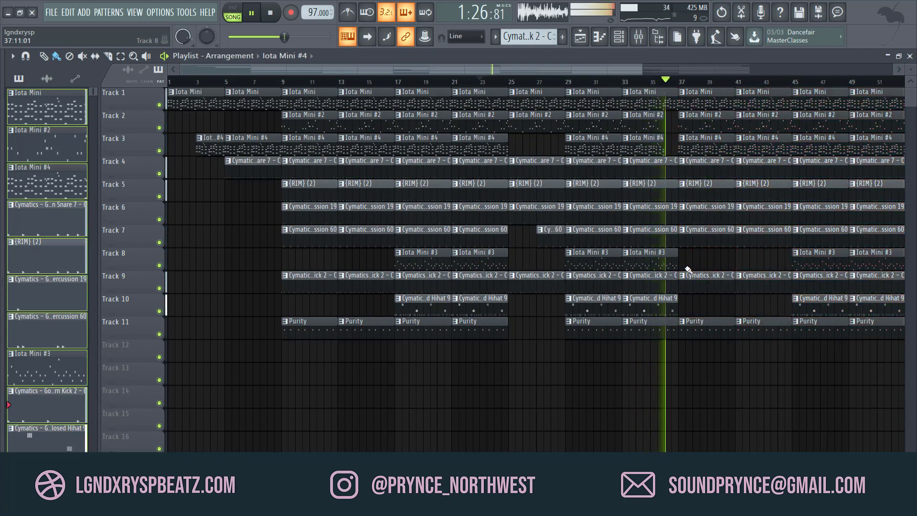
- Resize the Iota Mini #2, Iota Mini #4, Snare 7, RIM, Percussion 19 and Percussion 60 clips at bar 33 to end half a bar before bar 37
key("space")
key("space")
left_click_drag(661, 118, 669, 122)
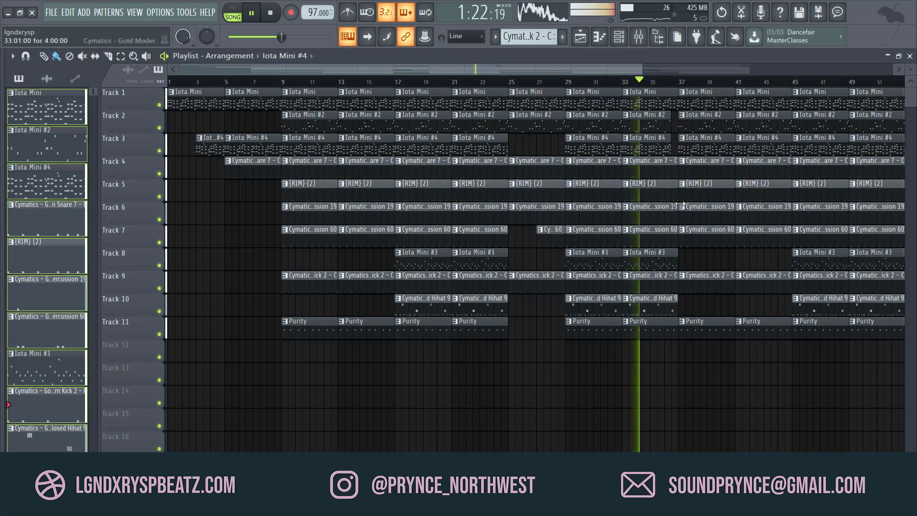
left_click_drag(678, 162, 672, 164)
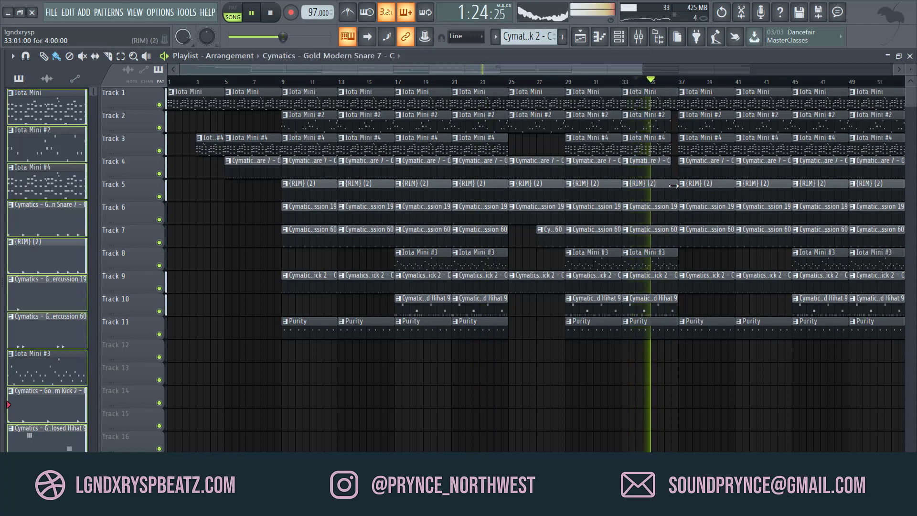
left_click_drag(679, 209, 672, 210)
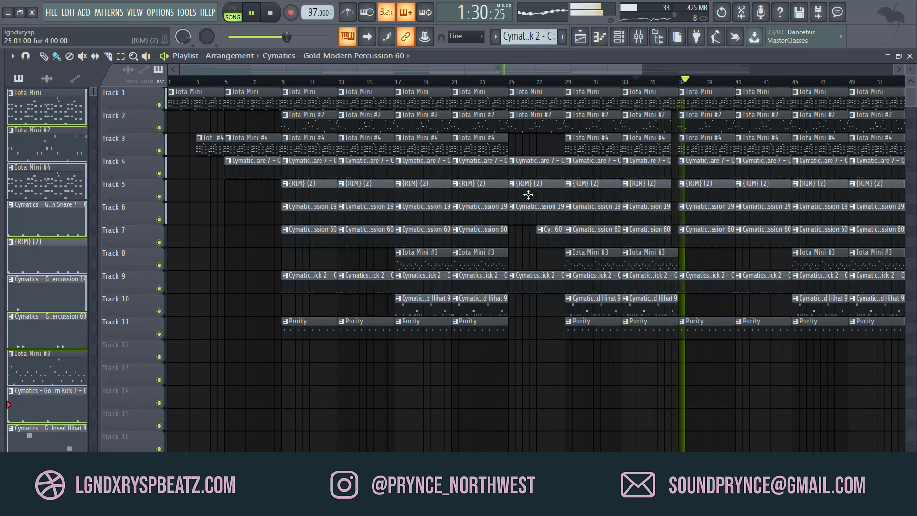
- Audition the arrangement and delete the Purity clips on Track 11 from bars 9 to 16 and bars 37 to 44
key("space")
left_click(497, 85)
key("space")
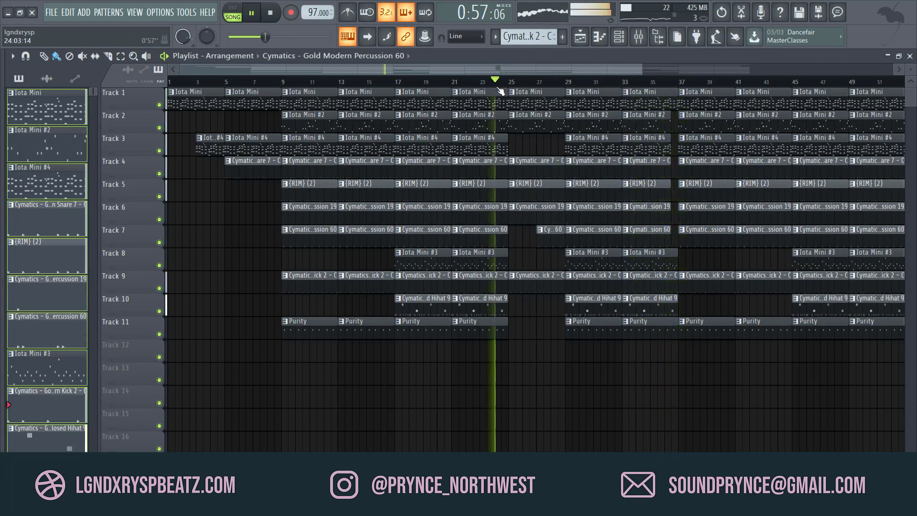
key("space")
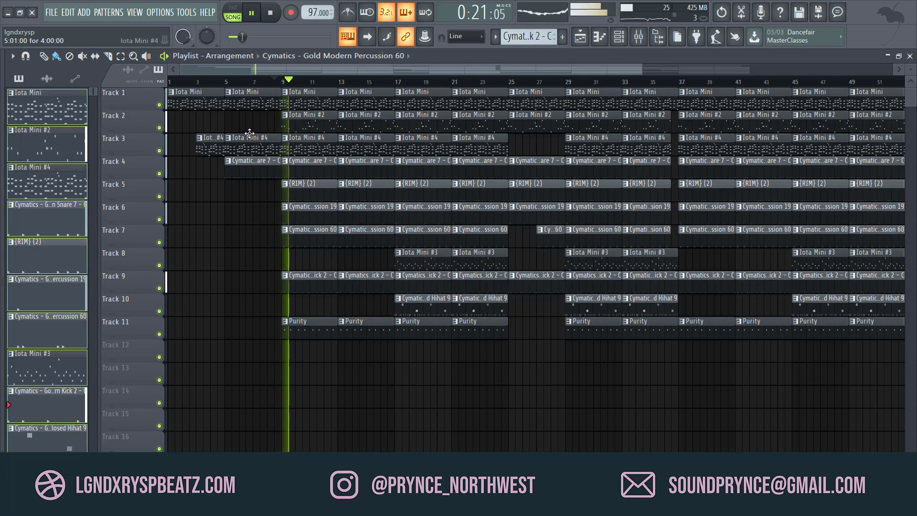
key("space")
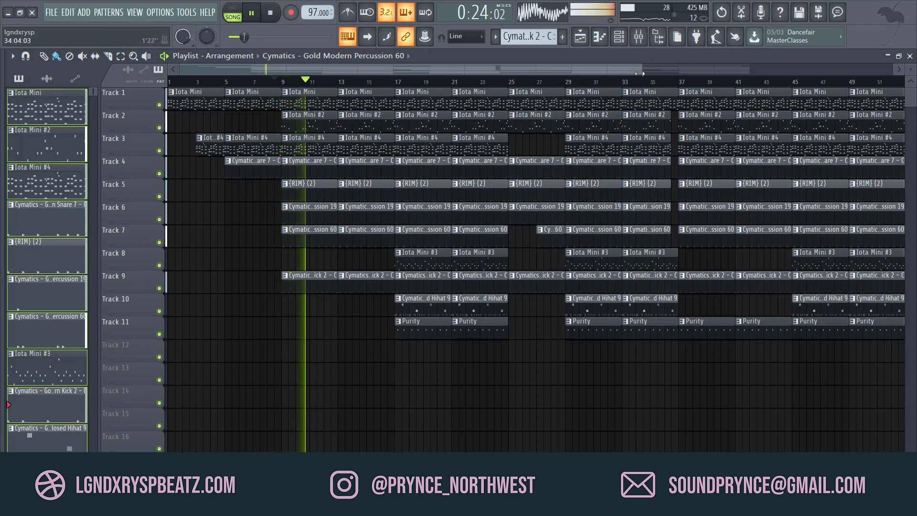
left_click_drag(640, 73, 668, 78)
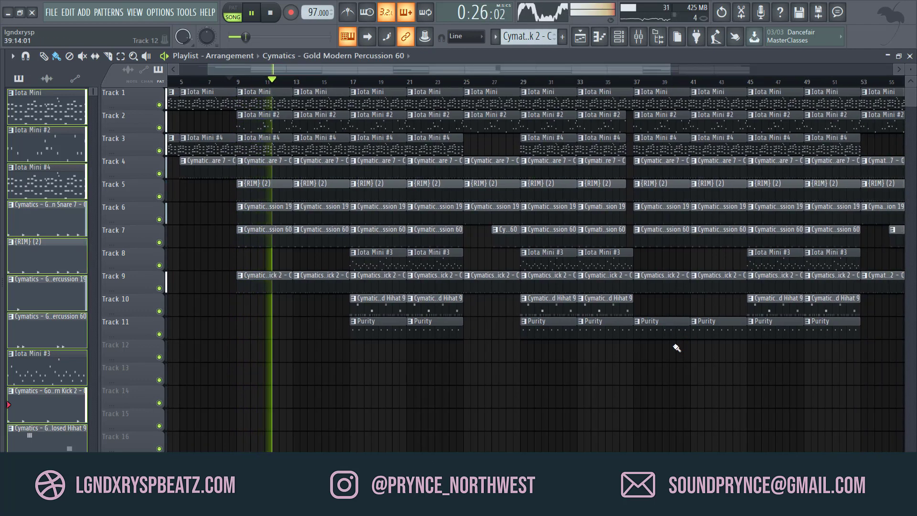
right_click(671, 335)
right_click(724, 323)
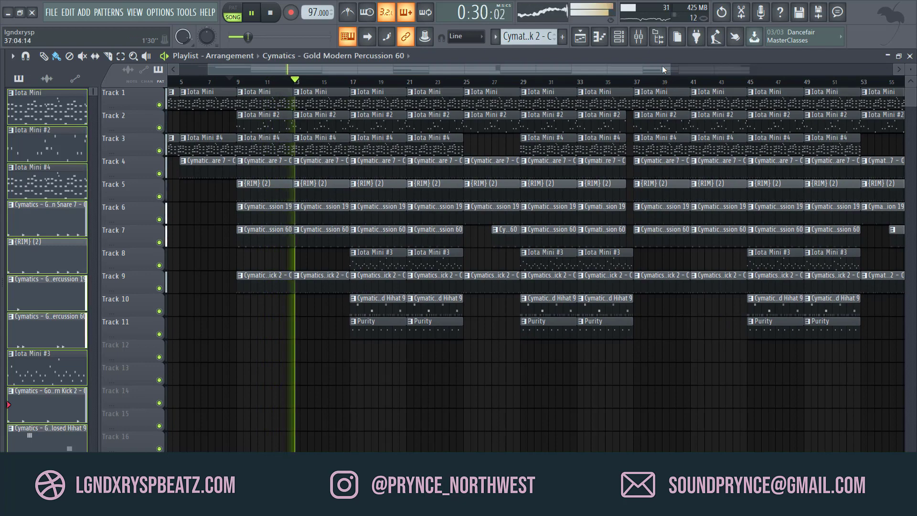
- In the bar 25 breakdown, trim the Percussion 19 clip to start at bar 26 and the RIM and Snare 7 clips to start at bar 27
left_click_drag(670, 69, 809, 56)
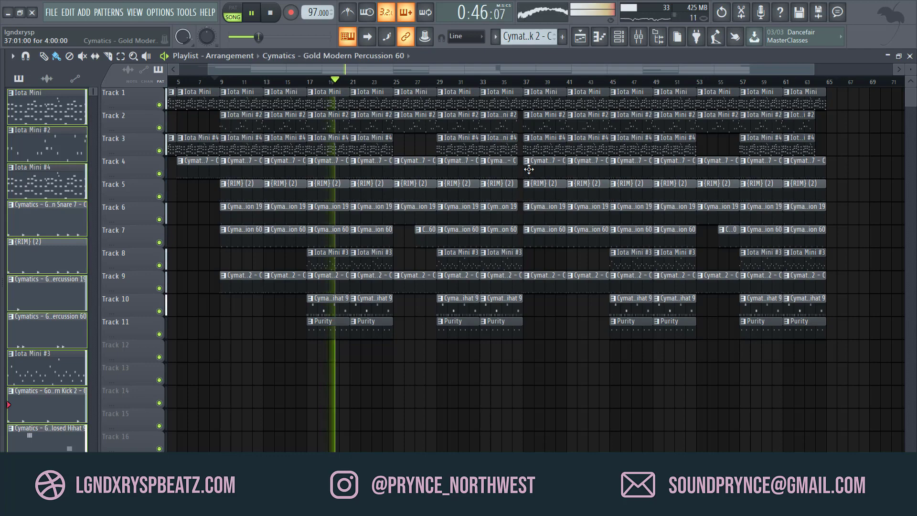
left_click_drag(912, 68, 791, 70)
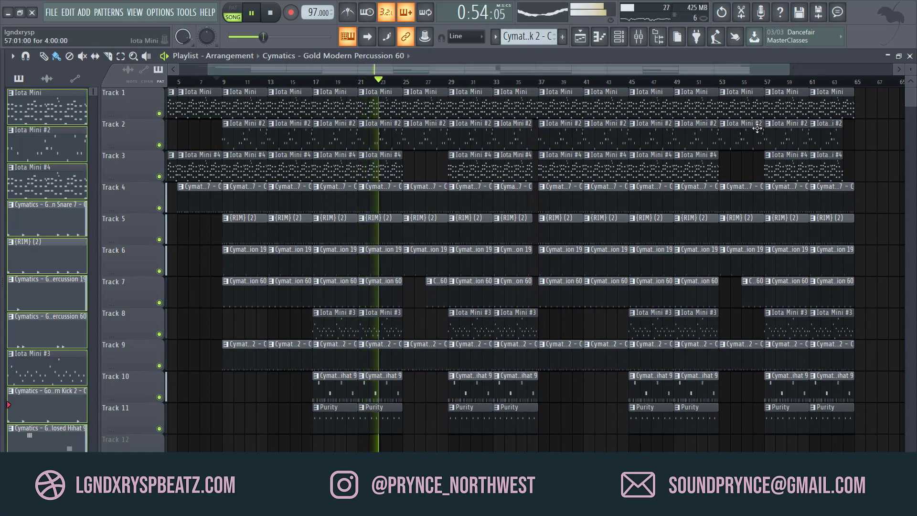
left_click_drag(406, 266, 425, 243)
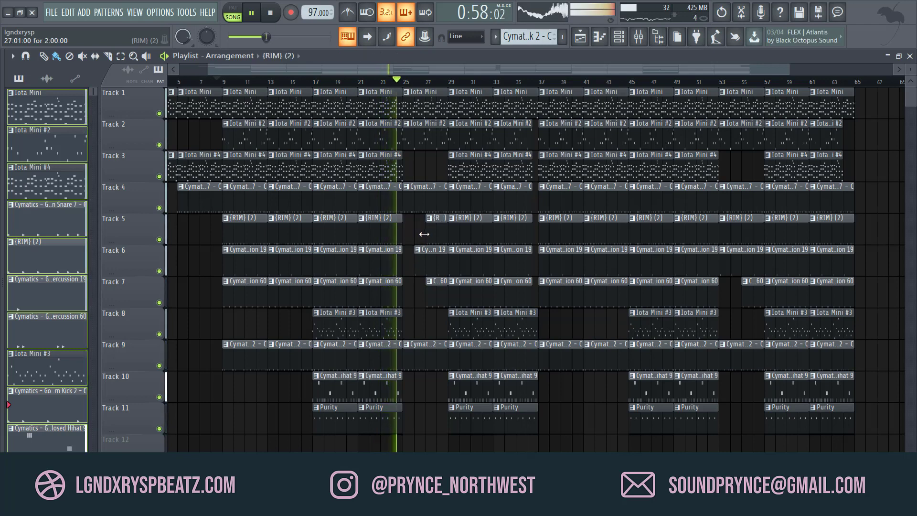
left_click_drag(407, 205, 432, 207)
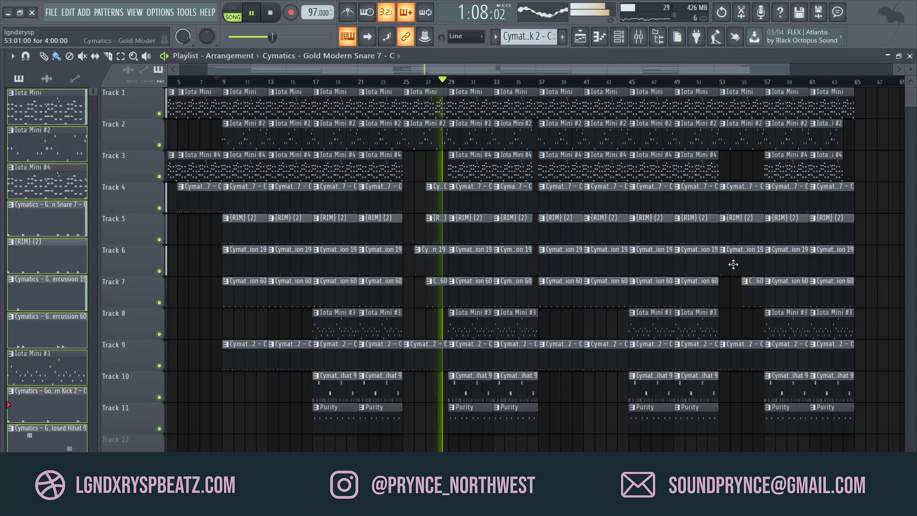
- In the bar 53 breakdown, trim the Percussion 19 clip to start at bar 54 and the RIM and Snare 7 clips to start at bar 55
left_click_drag(721, 266, 730, 266)
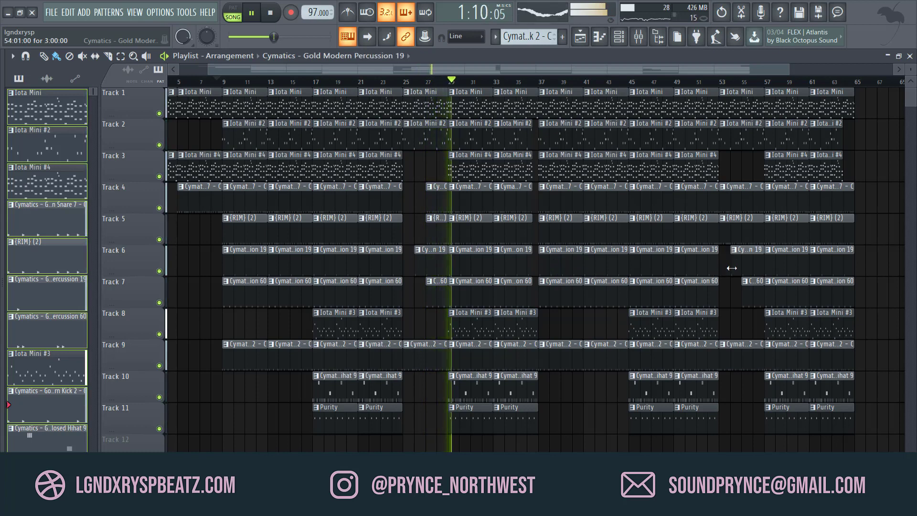
left_click(726, 236)
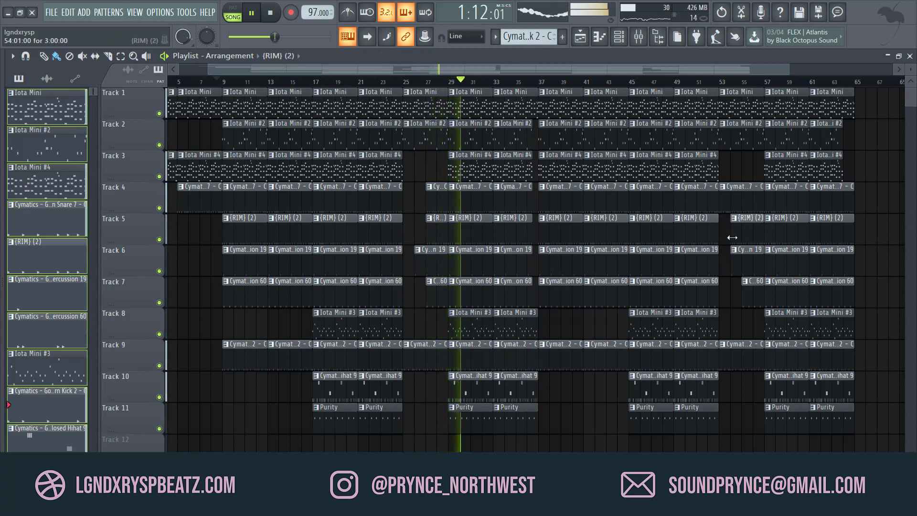
left_click_drag(720, 205, 741, 206)
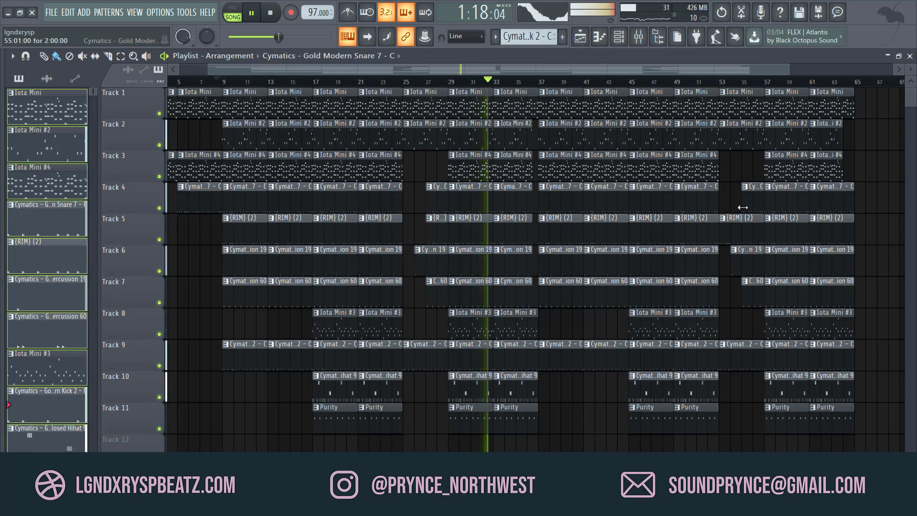
left_click_drag(723, 243, 744, 243)
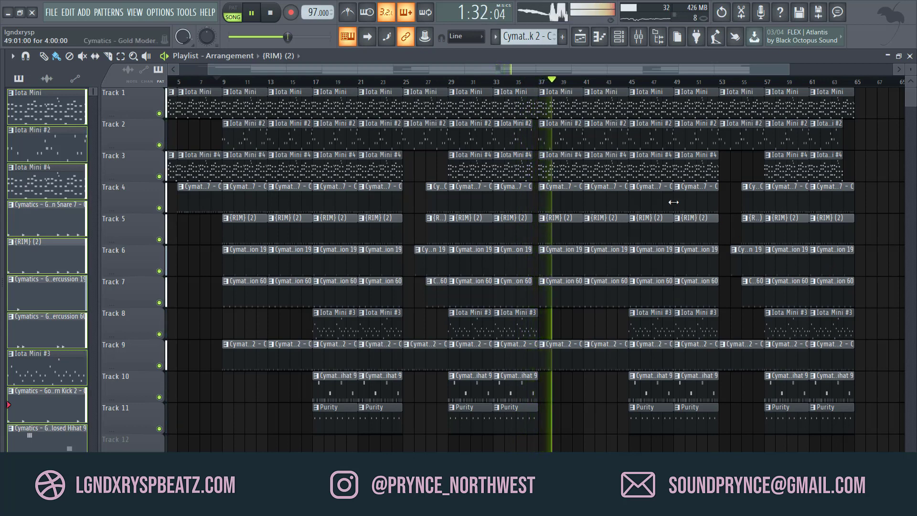
- Stop playback and look over the whole arrangement on all eleven tracks from bar 1 to the end
key("space")
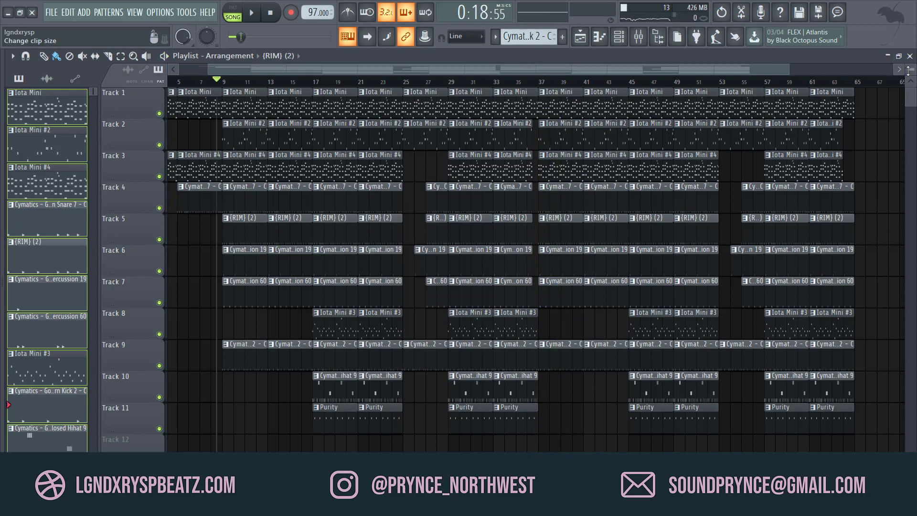
scroll(909, 69, "down", 2)
scroll(910, 69, "up", 2)
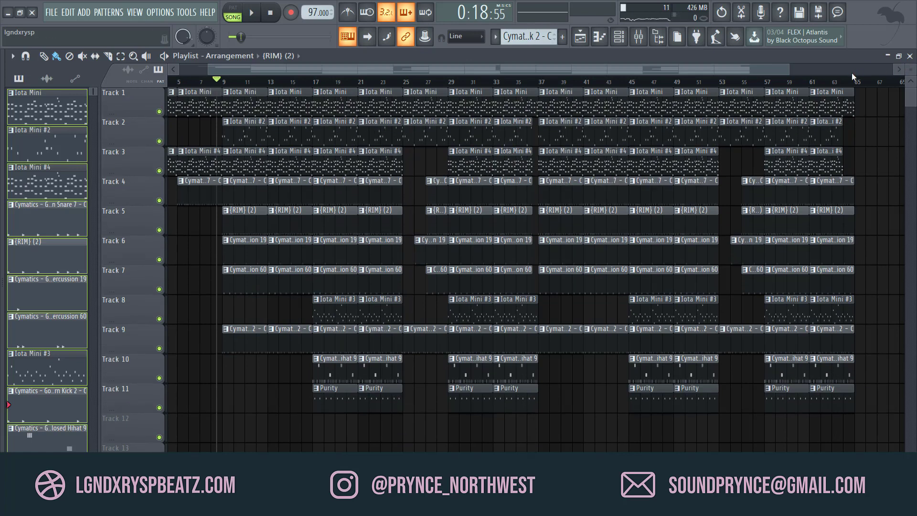
left_click_drag(789, 73, 758, 68)
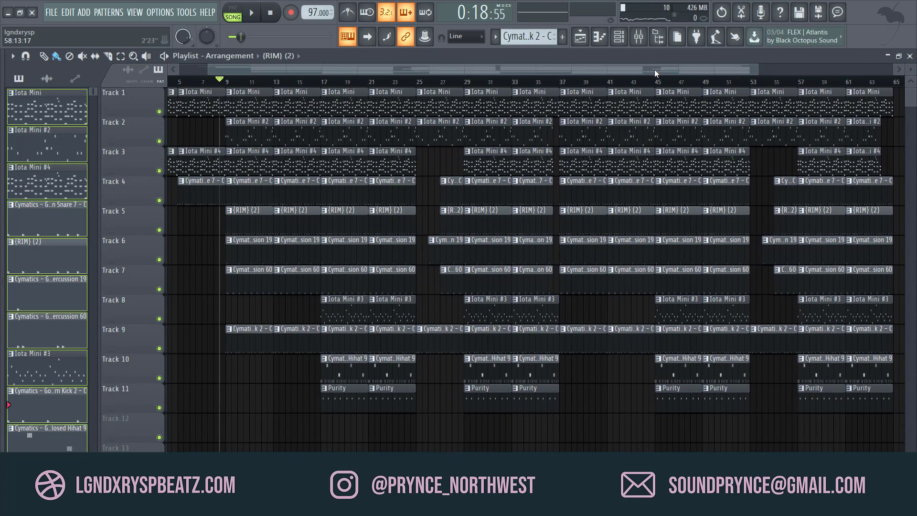
left_click_drag(655, 69, 626, 71)
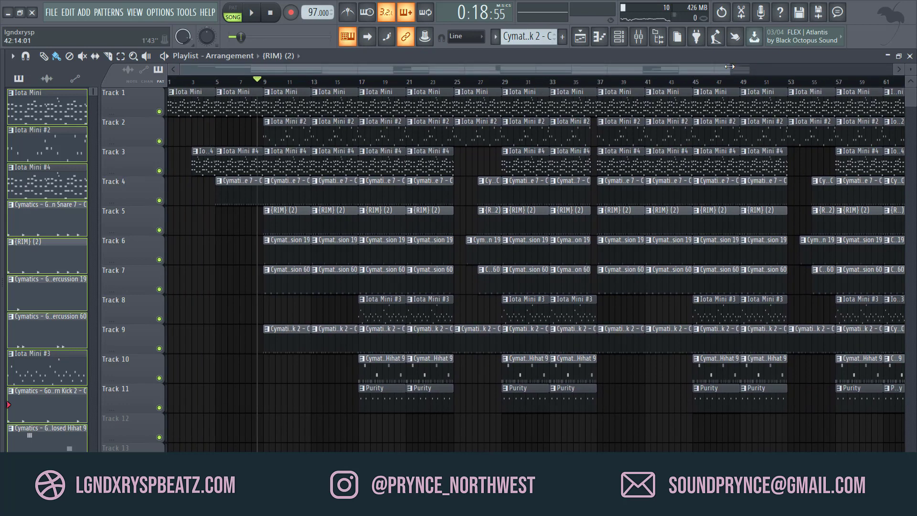
left_click_drag(729, 67, 833, 73)
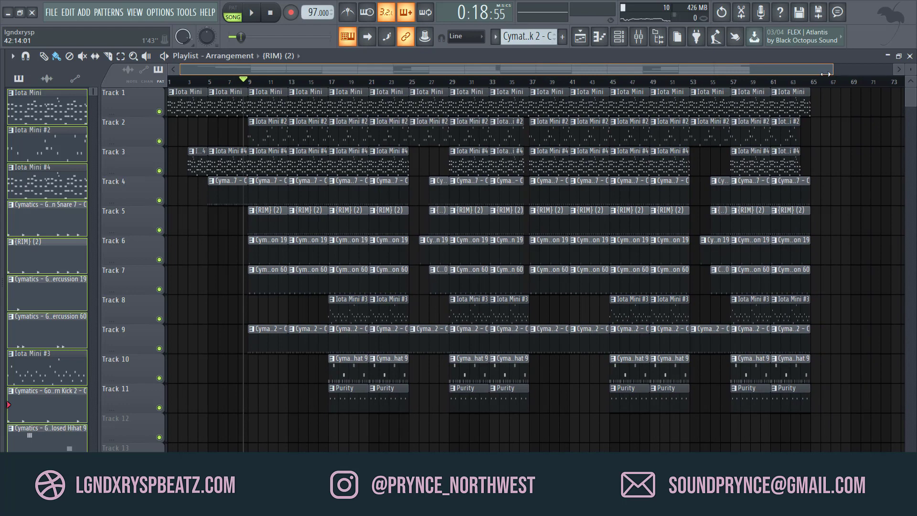
left_click_drag(832, 74, 778, 78)
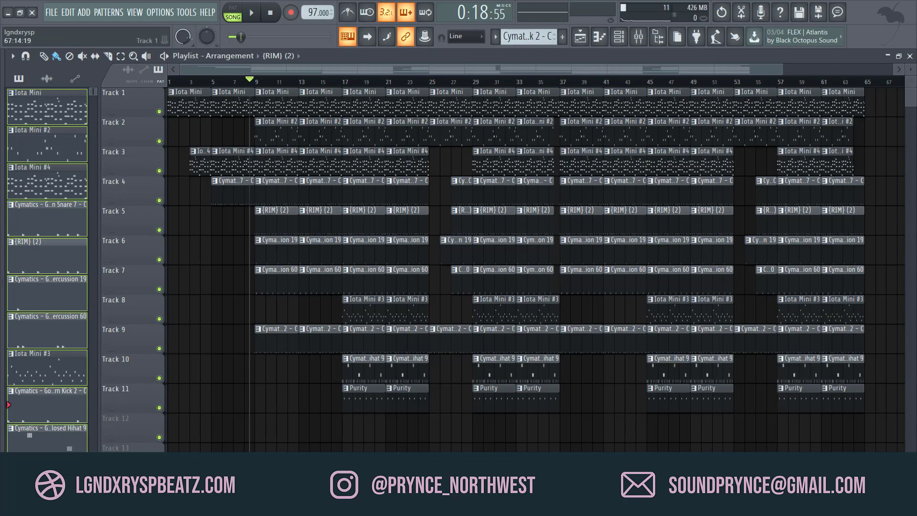
mouse_move(910, 70)
left_mouse_down()
mouse_move(911, 61)
mouse_move(911, 70)
left_mouse_up()
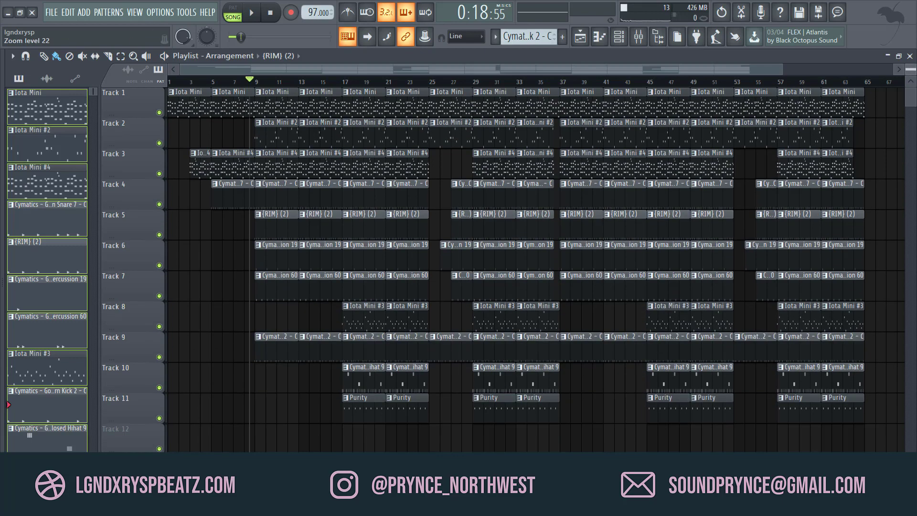